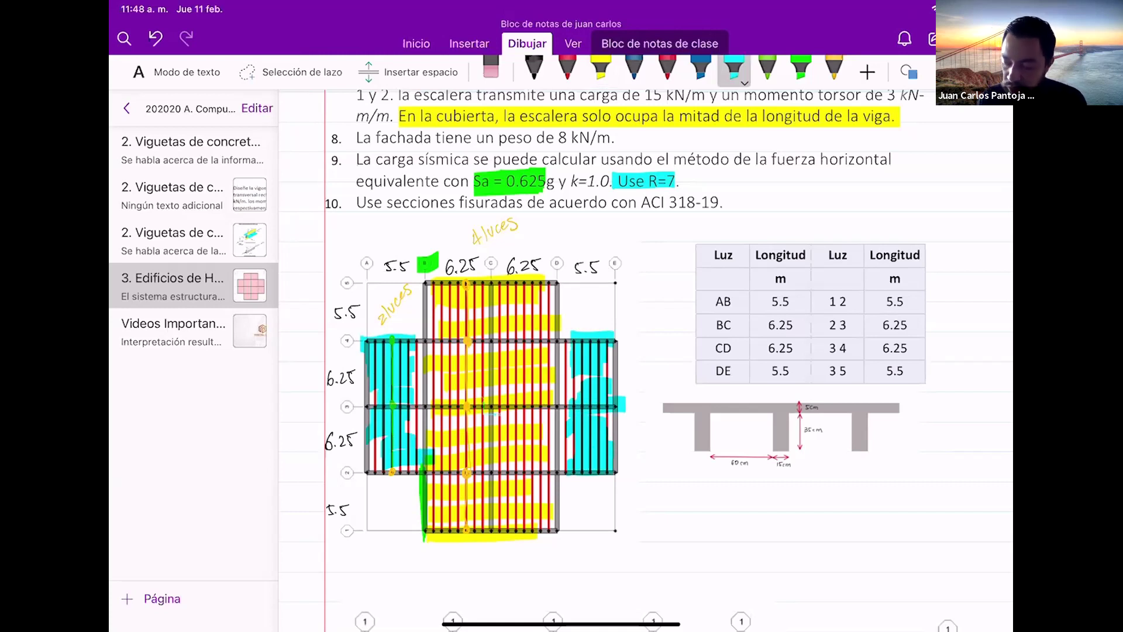
Erase the yellow, cyan and green highlighter strokes covering the joist areas of the floor plan.
click(492, 67)
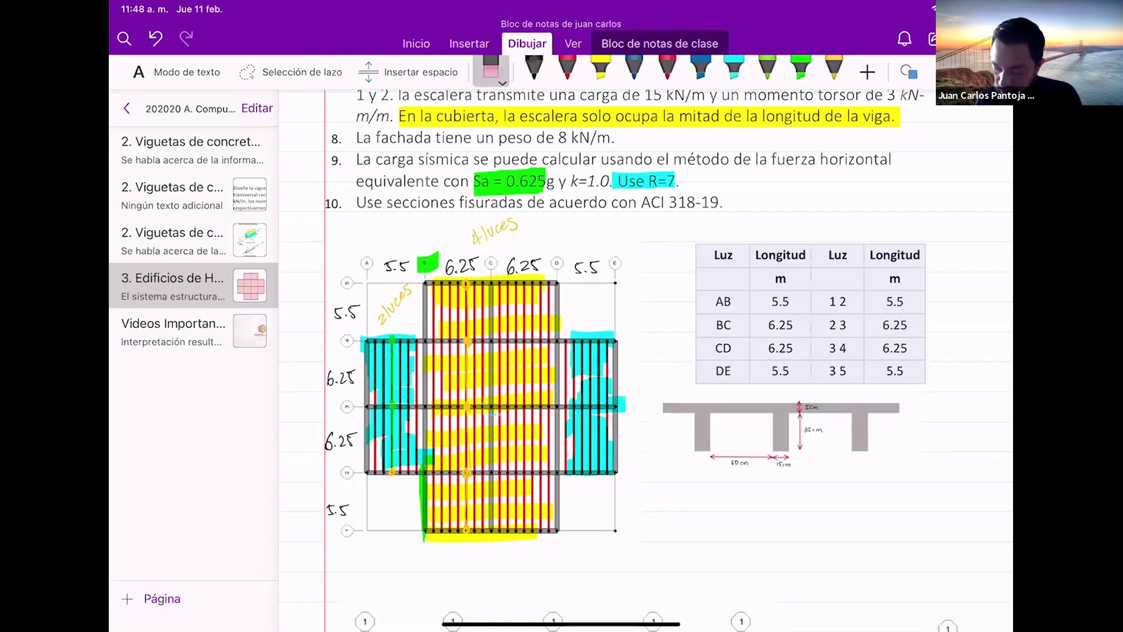
mouse_move(597, 403)
mouse_down()
mouse_move(551, 301)
mouse_move(518, 352)
mouse_move(485, 512)
mouse_up()
mouse_move(424, 532)
mouse_down()
mouse_move(412, 435)
mouse_move(383, 345)
mouse_up()
drag(404, 427, 367, 436)
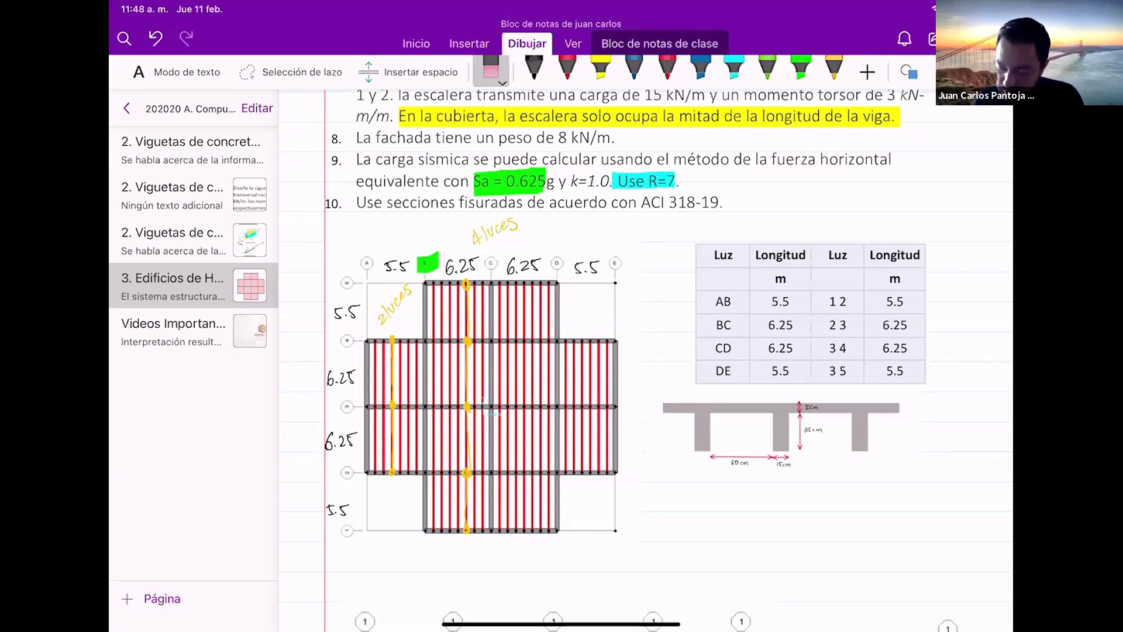
click(290, 72)
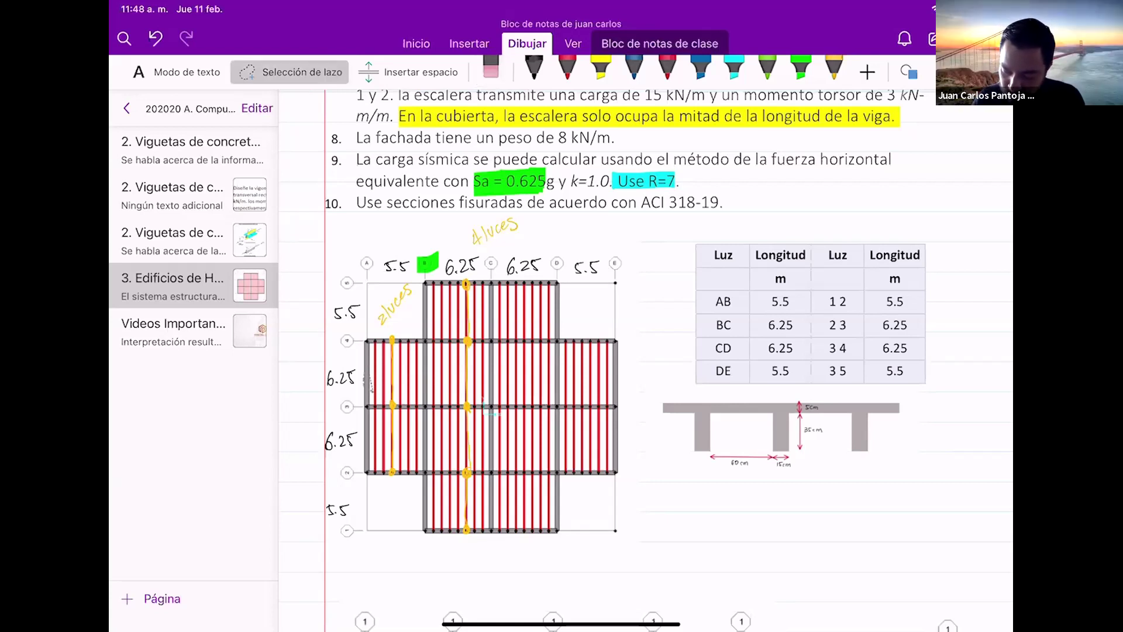
mouse_move(394, 496)
mouse_down()
mouse_move(417, 403)
mouse_move(395, 494)
mouse_up()
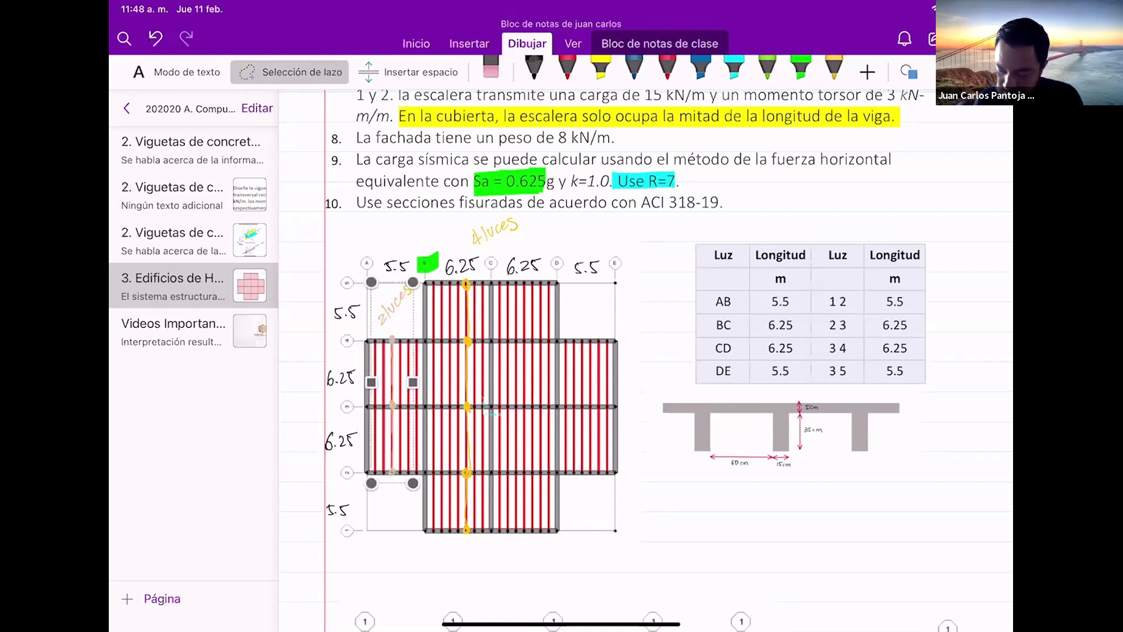
drag(371, 283, 369, 269)
click(289, 72)
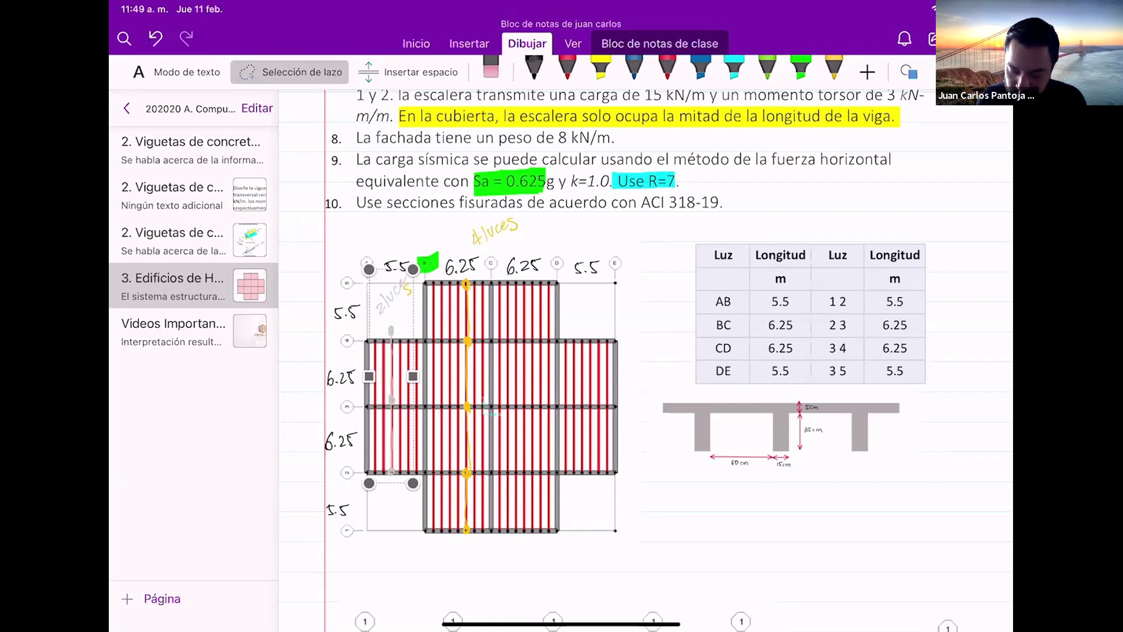
key(ctrl+z)
click(366, 487)
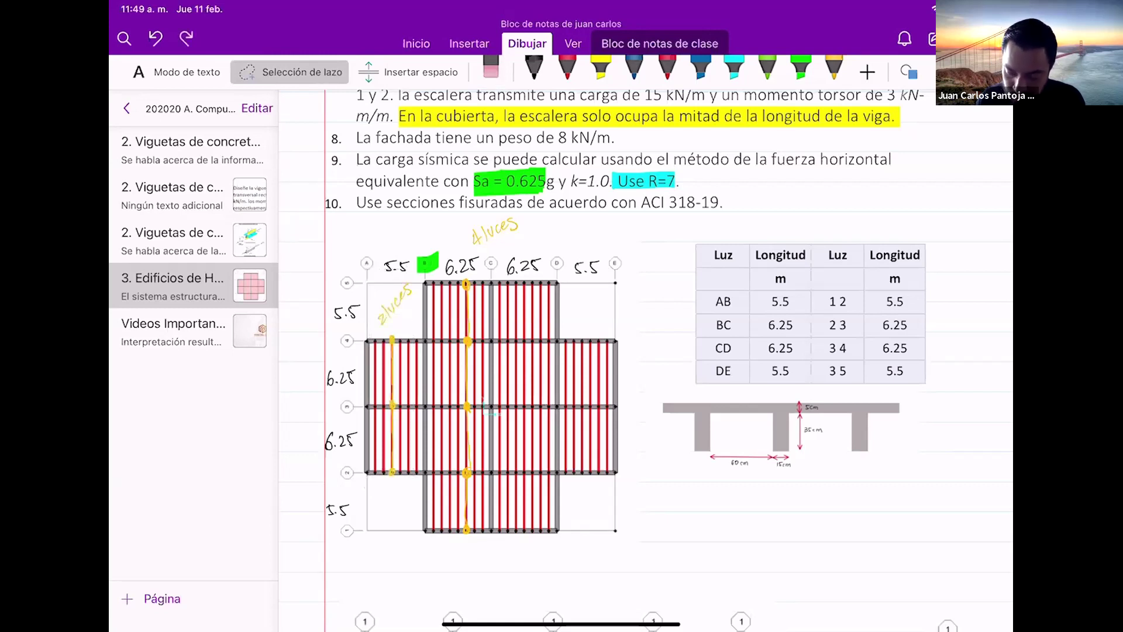
Lasso the "2 luces" label with its joist line between axes A and B and recolour them dark blue.
drag(421, 287, 416, 410)
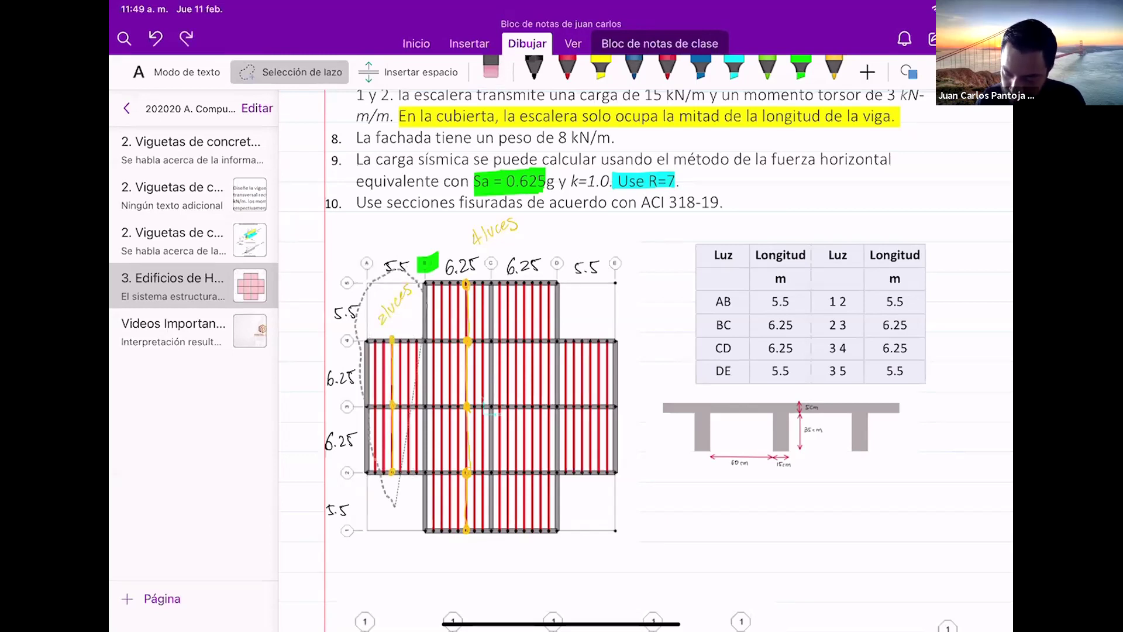
drag(395, 505, 404, 497)
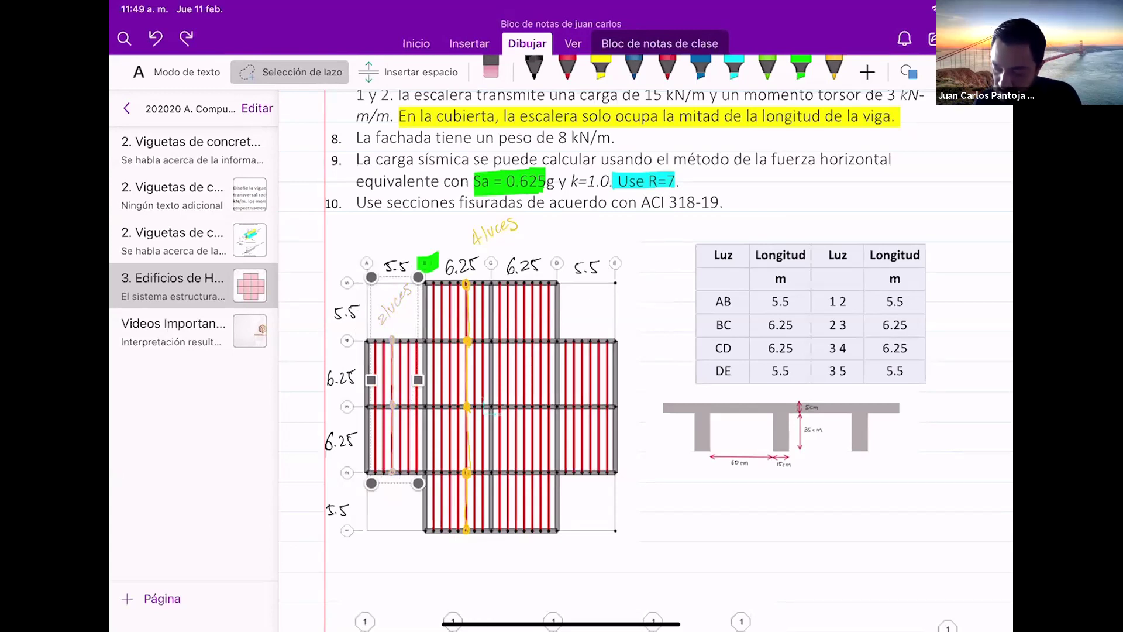
click(634, 67)
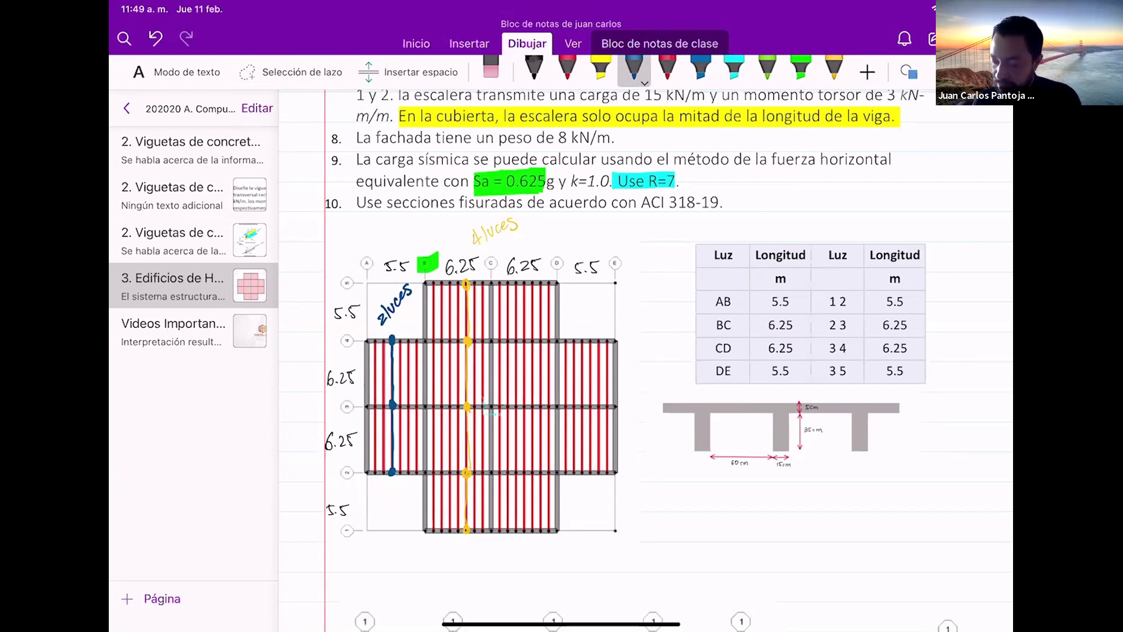
click(734, 69)
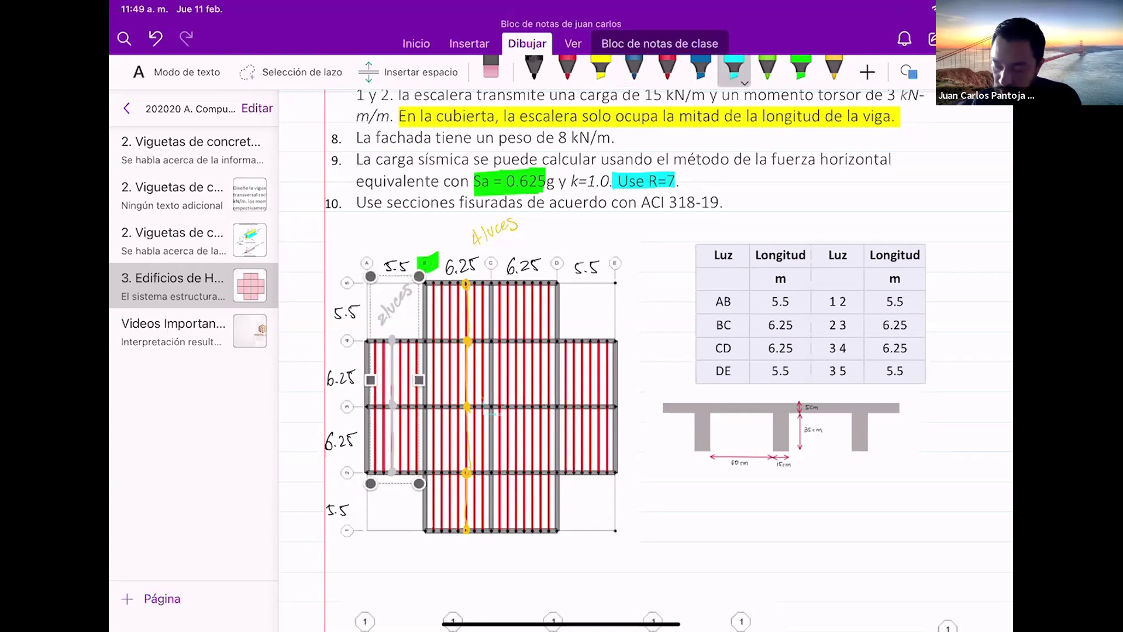
click(634, 69)
drag(708, 544, 705, 553)
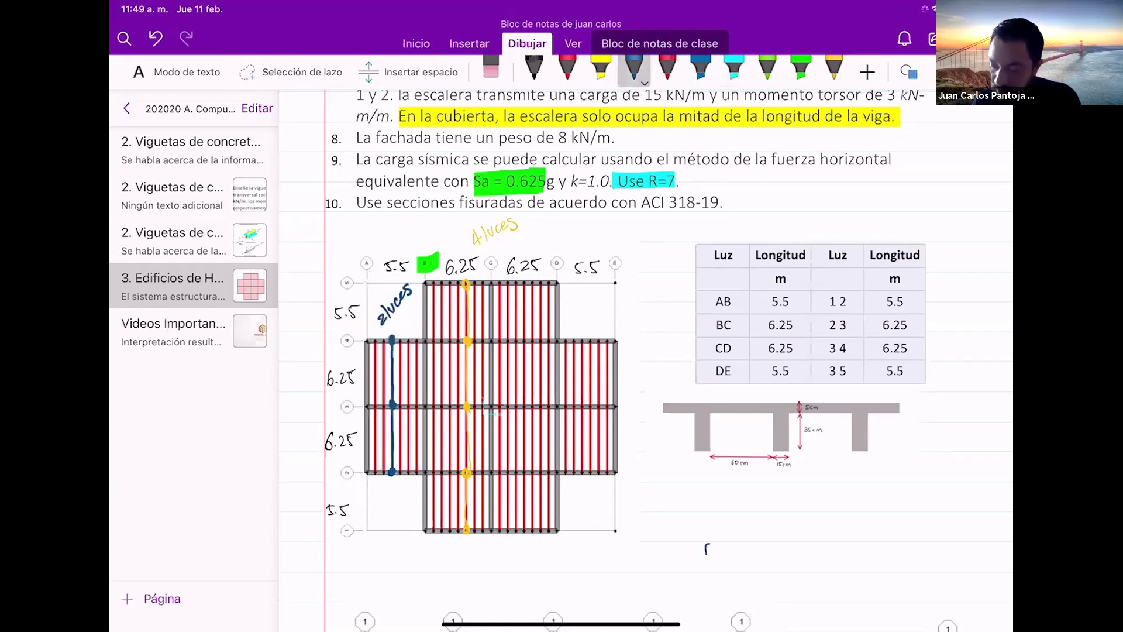
Highlight in yellow the five horizontal beams between axes B and D, on axes 1 to 5 of the floor plan.
click(734, 69)
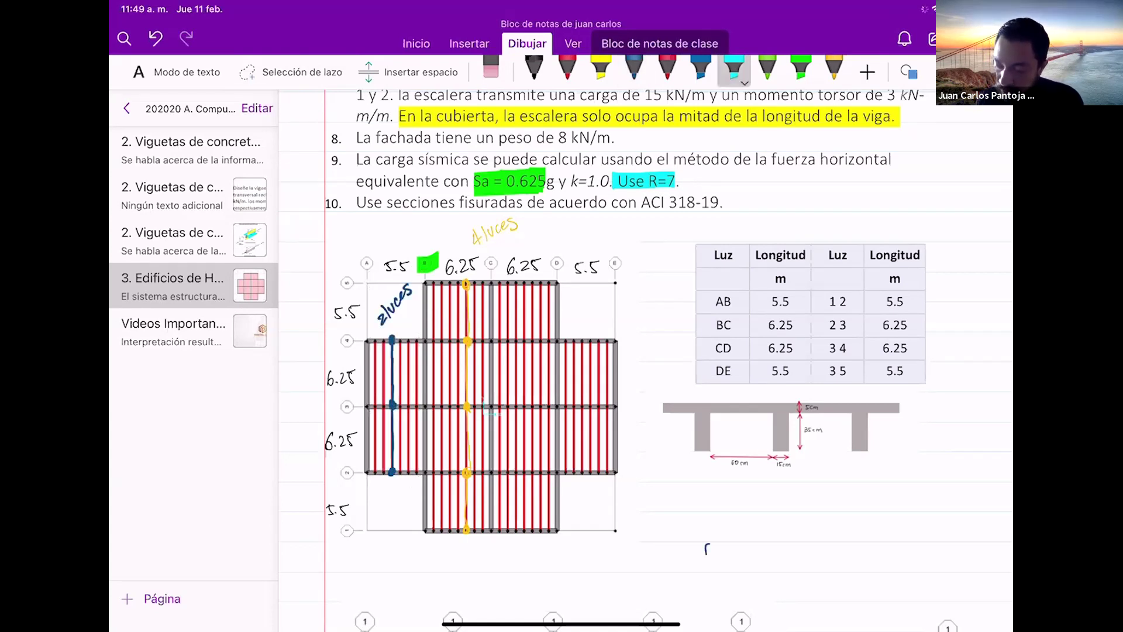
click(601, 69)
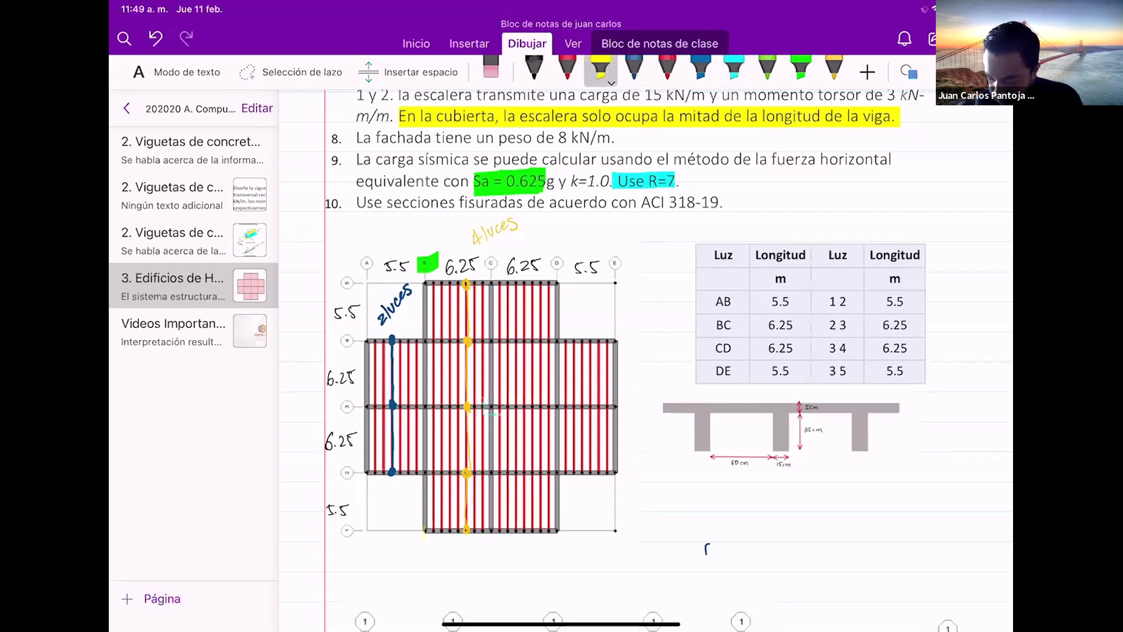
drag(425, 536, 562, 540)
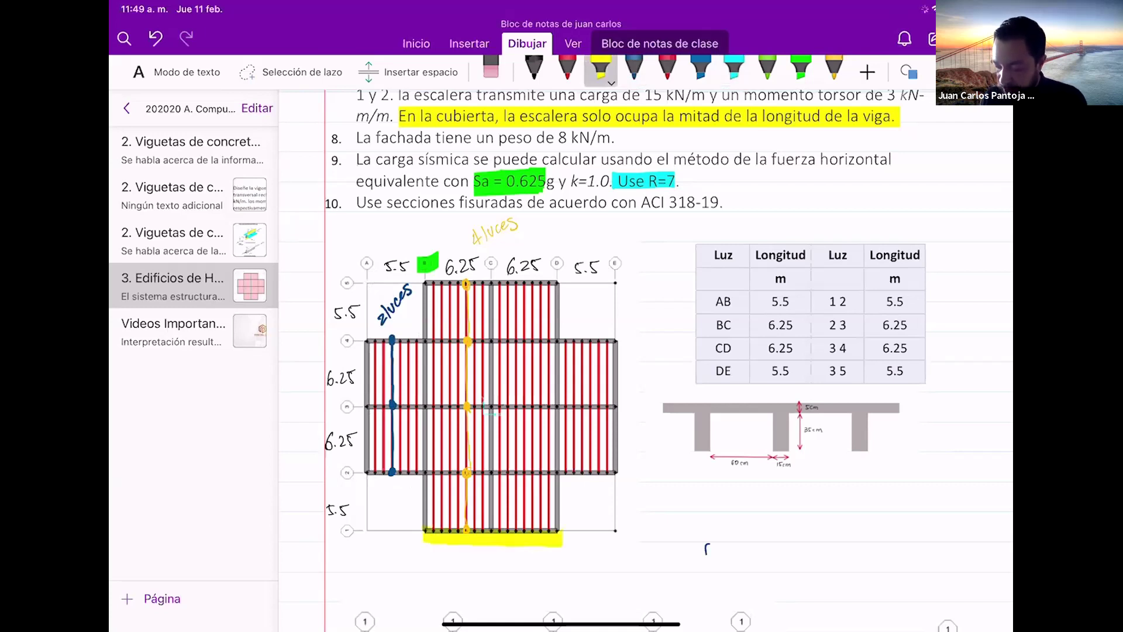
drag(428, 478, 563, 467)
drag(424, 403, 560, 401)
mouse_move(427, 328)
mouse_down()
mouse_move(428, 344)
mouse_move(552, 338)
mouse_up()
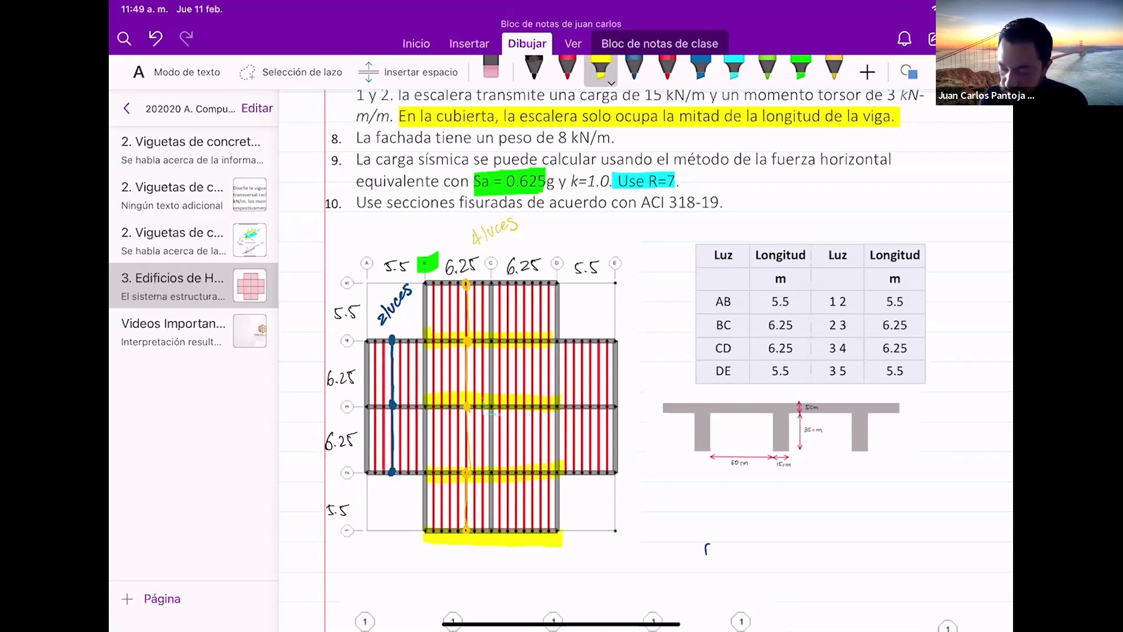
drag(424, 283, 561, 282)
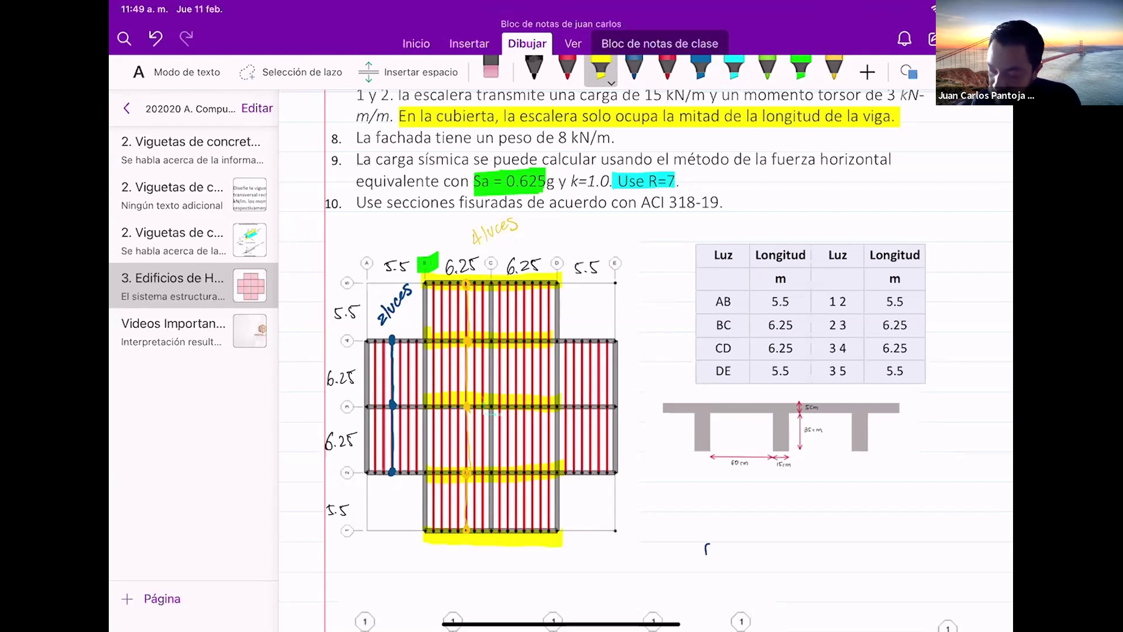
Highlight the axis 2 bubble and the axis 2 beams in spans AB and DE in cyan, and erase the stray blue mark below the beam section.
click(734, 69)
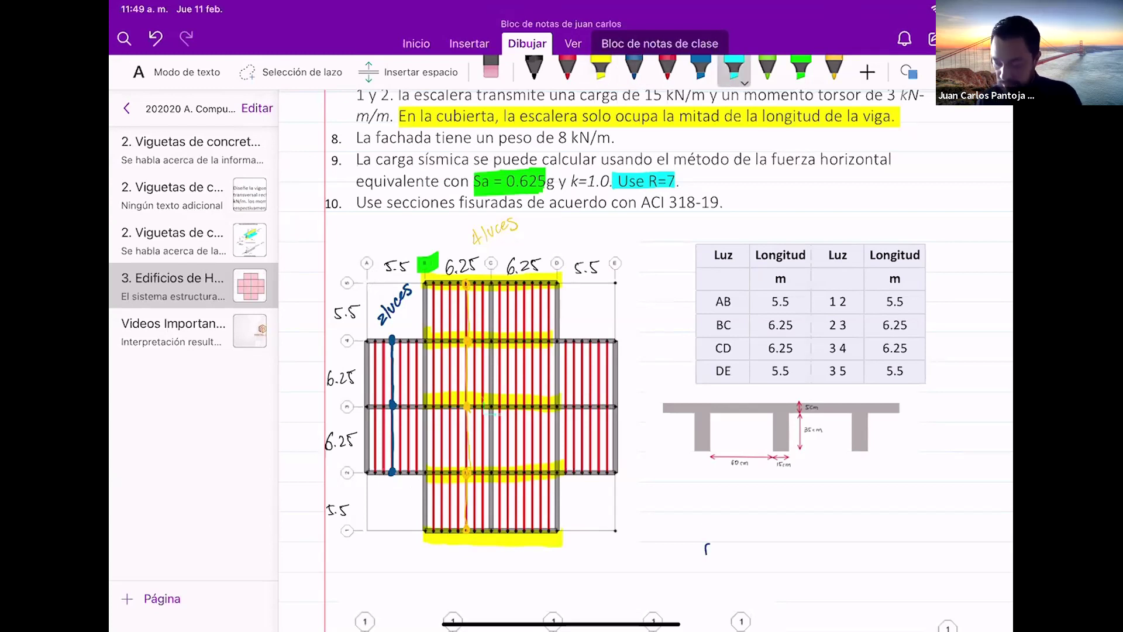
mouse_move(345, 466)
mouse_down()
mouse_move(345, 481)
mouse_move(352, 473)
mouse_up()
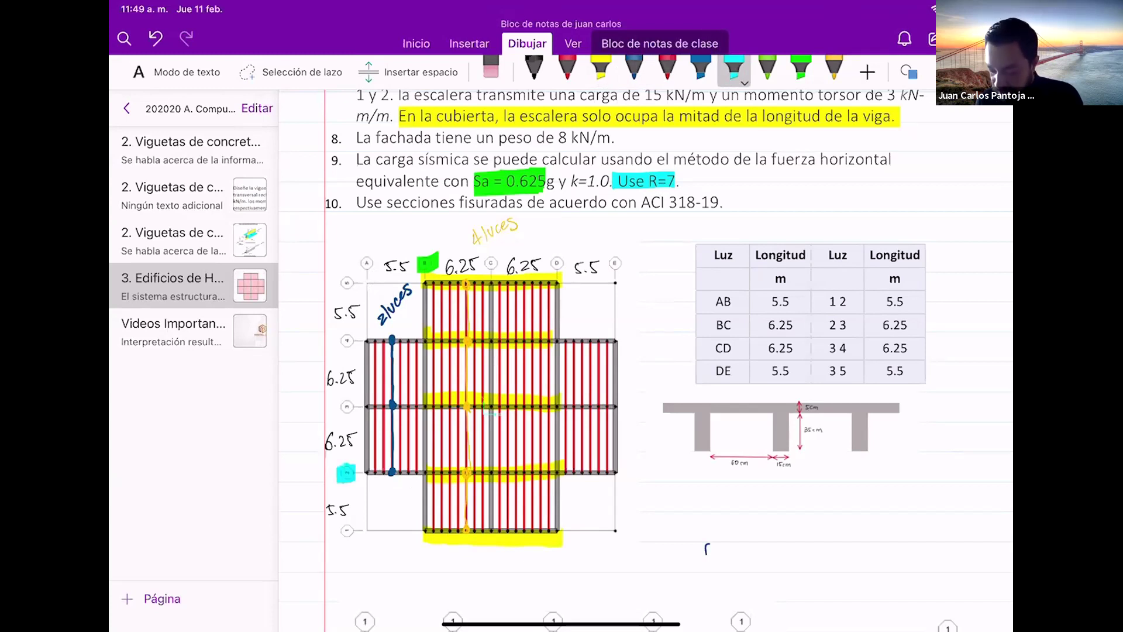
drag(363, 476, 422, 478)
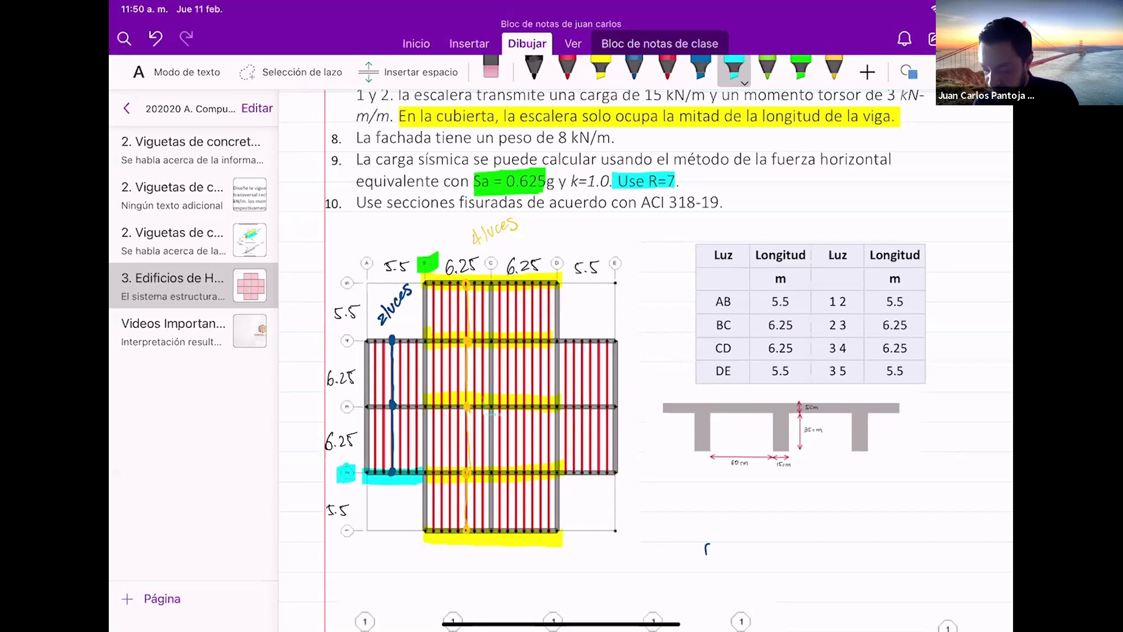
drag(567, 475, 622, 474)
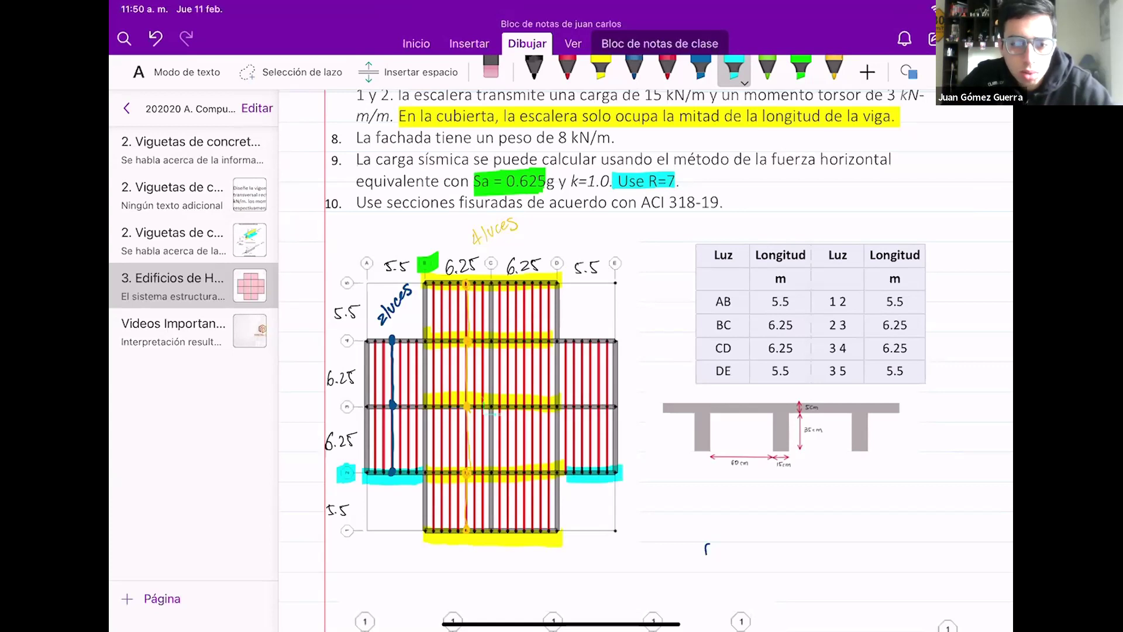
click(490, 70)
click(707, 548)
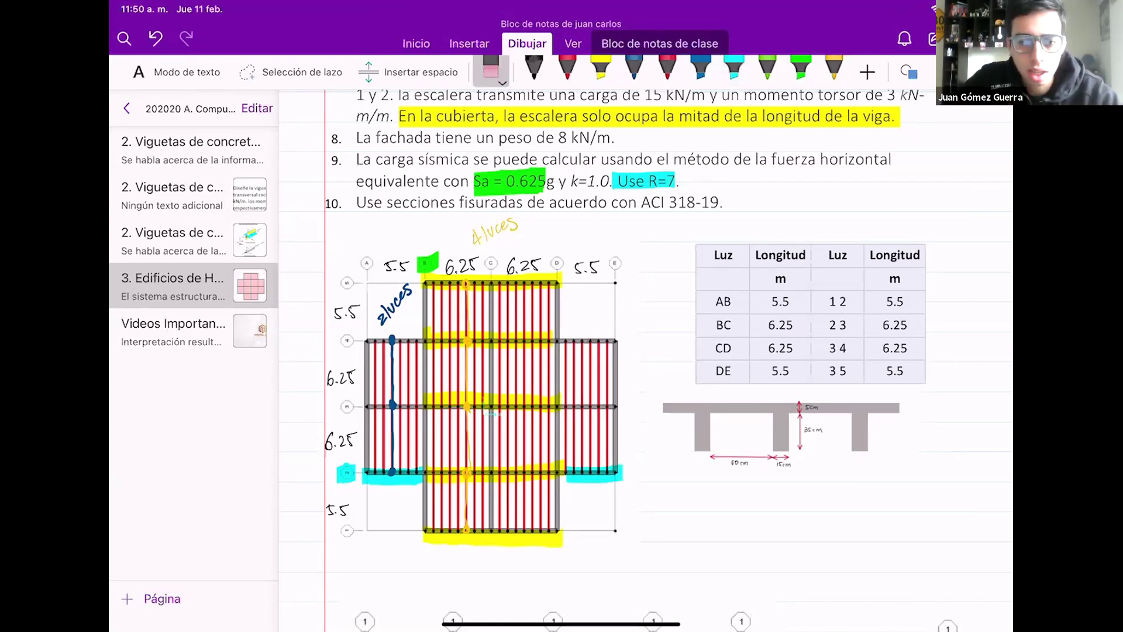
Highlight the axis 3 beams in outer spans AB and DE of the floor plan in cyan.
click(733, 69)
drag(364, 408, 419, 409)
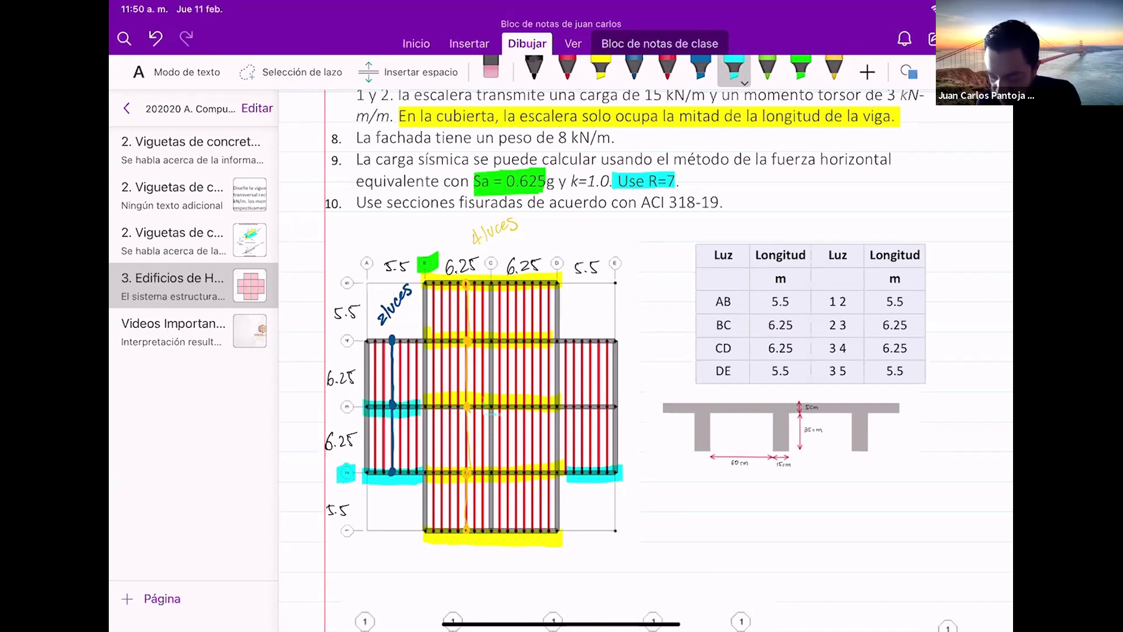
drag(366, 405, 416, 411)
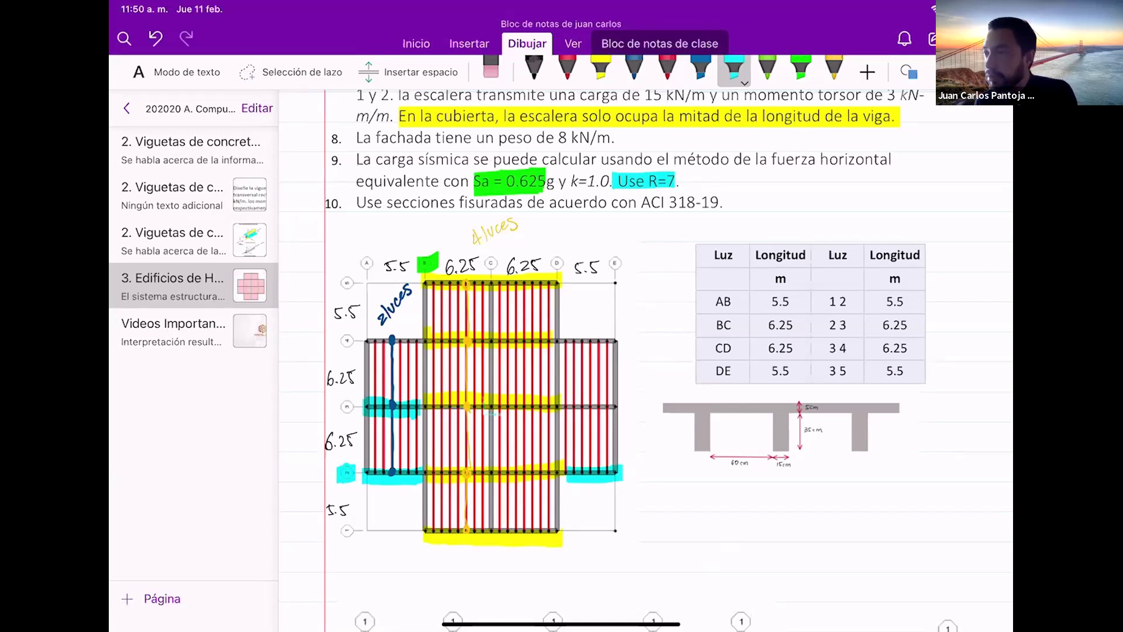
drag(567, 405, 617, 407)
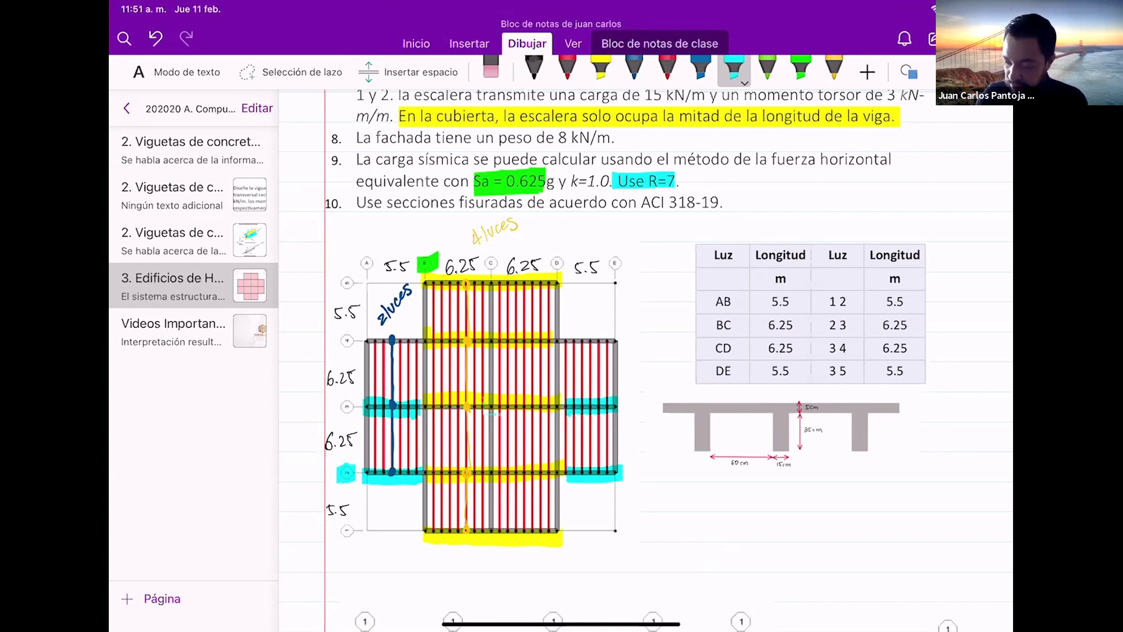
Write a red "x" above the axis 1 frame elevation using the red pen.
scroll(647, 360, down, 6)
ctrl+scroll(647, 360, down, 4)
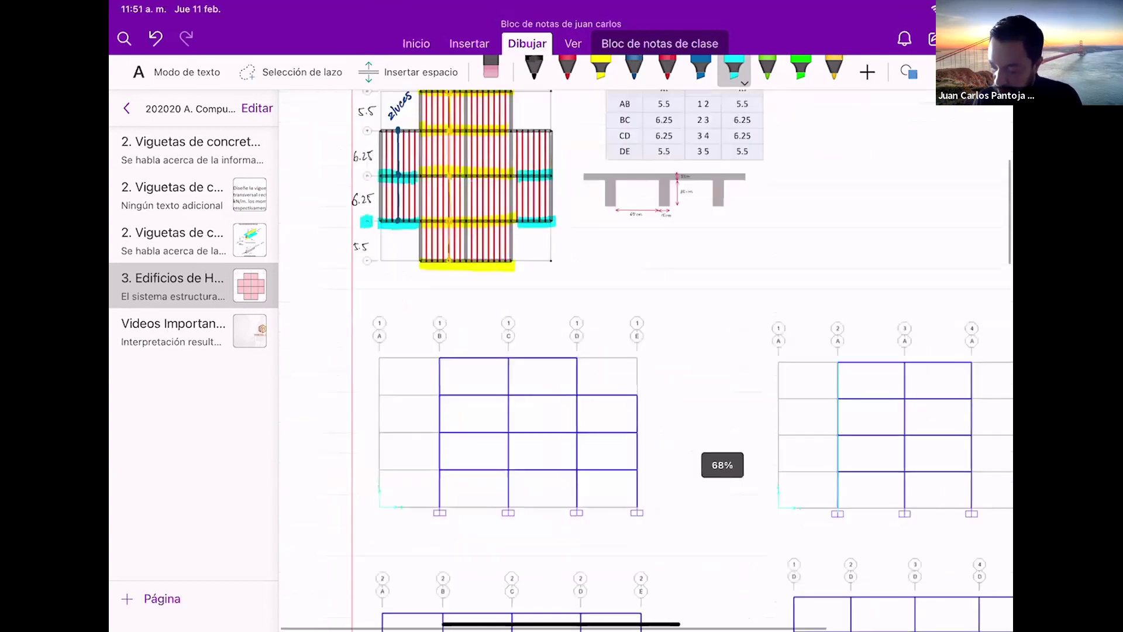
click(568, 69)
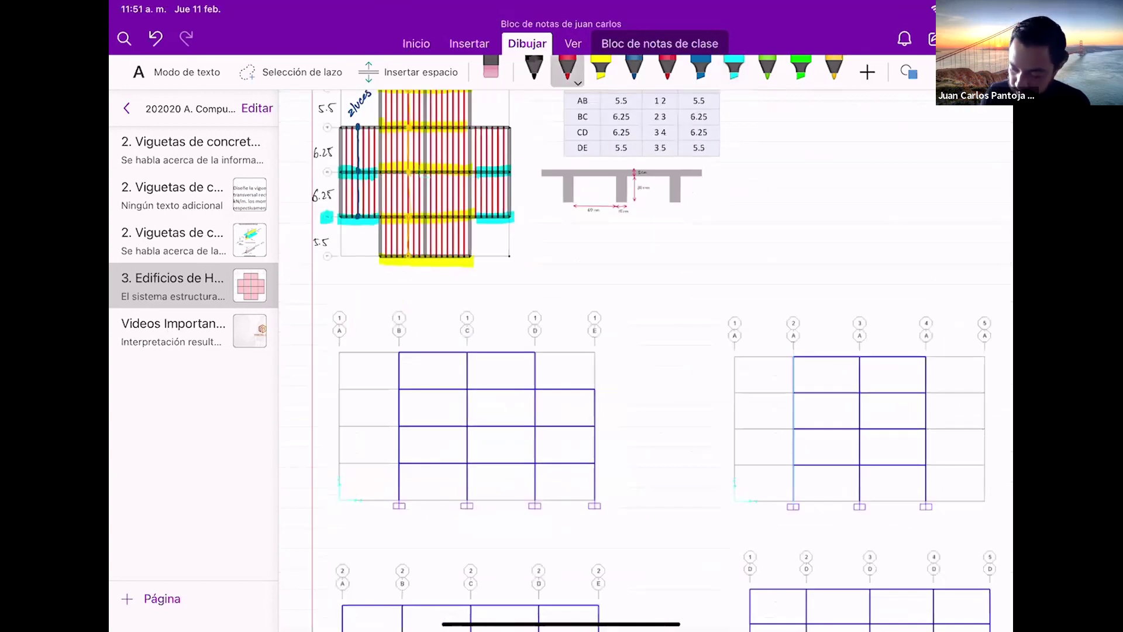
mouse_move(445, 287)
mouse_down()
mouse_move(443, 308)
mouse_move(475, 297)
mouse_up()
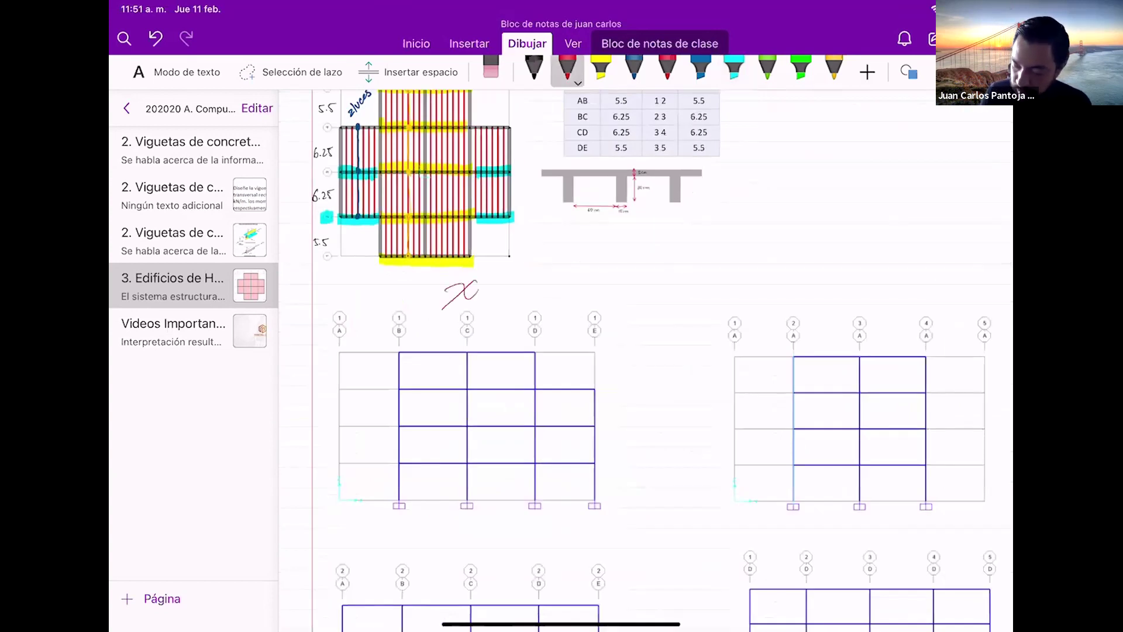
Draw red direction arrows on the floor plan, labelled X beside its lower-right corner and Y above its upper-left corner.
scroll(585, 351, up, 2)
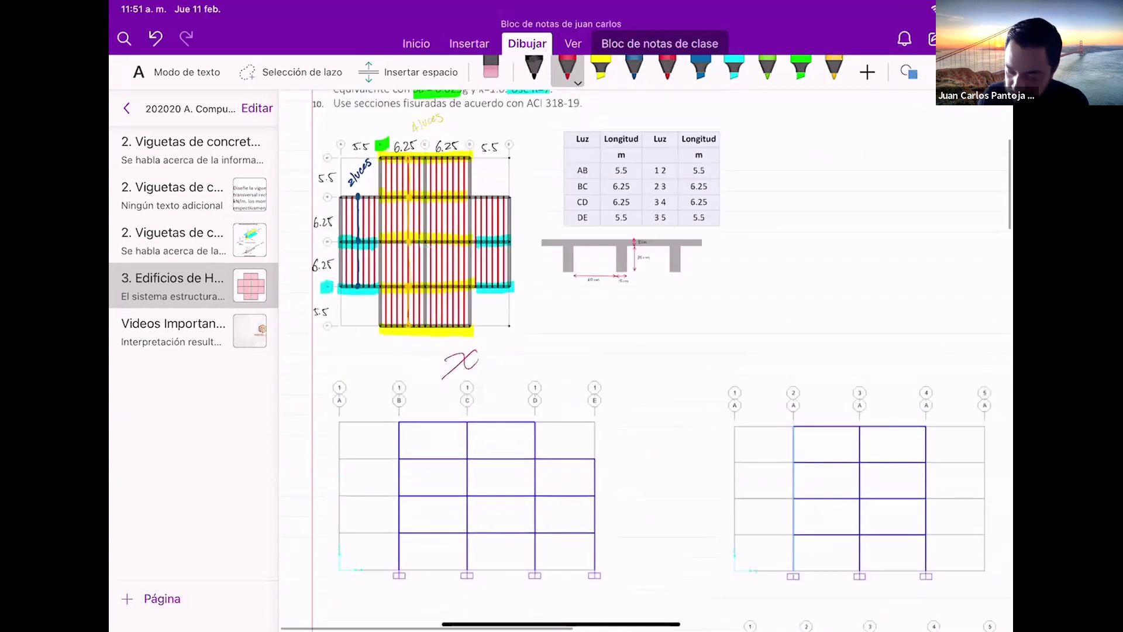
drag(513, 327, 590, 329)
drag(589, 319, 577, 329)
drag(340, 146, 338, 120)
drag(334, 128, 321, 126)
drag(325, 115, 318, 136)
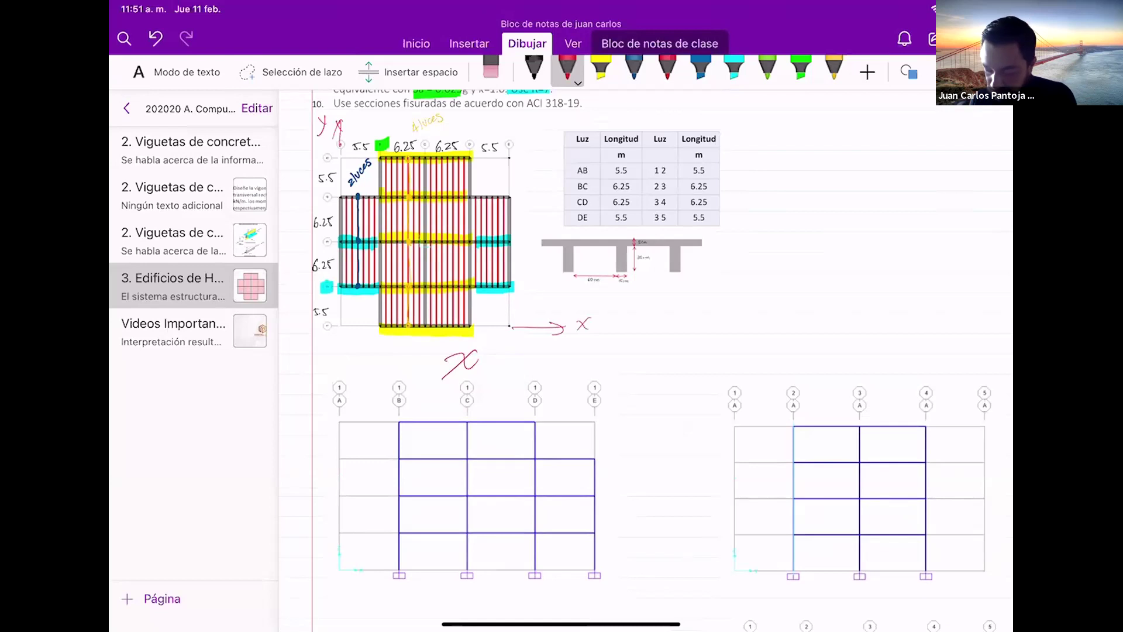
Complete the axis 1 elevation's heading as "x-z" and write "y-z" above the axis A frame elevation in red.
mouse_move(502, 350)
mouse_down()
mouse_move(514, 364)
mouse_move(515, 356)
mouse_up()
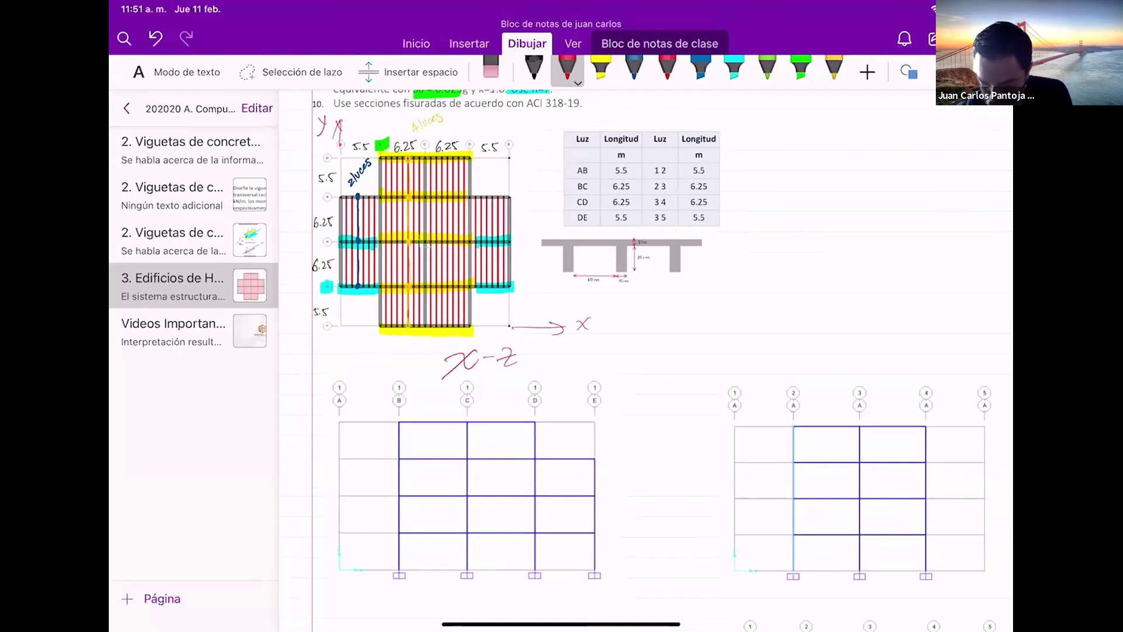
mouse_move(812, 358)
mouse_down()
mouse_move(811, 380)
mouse_move(852, 363)
mouse_up()
drag(861, 355, 888, 369)
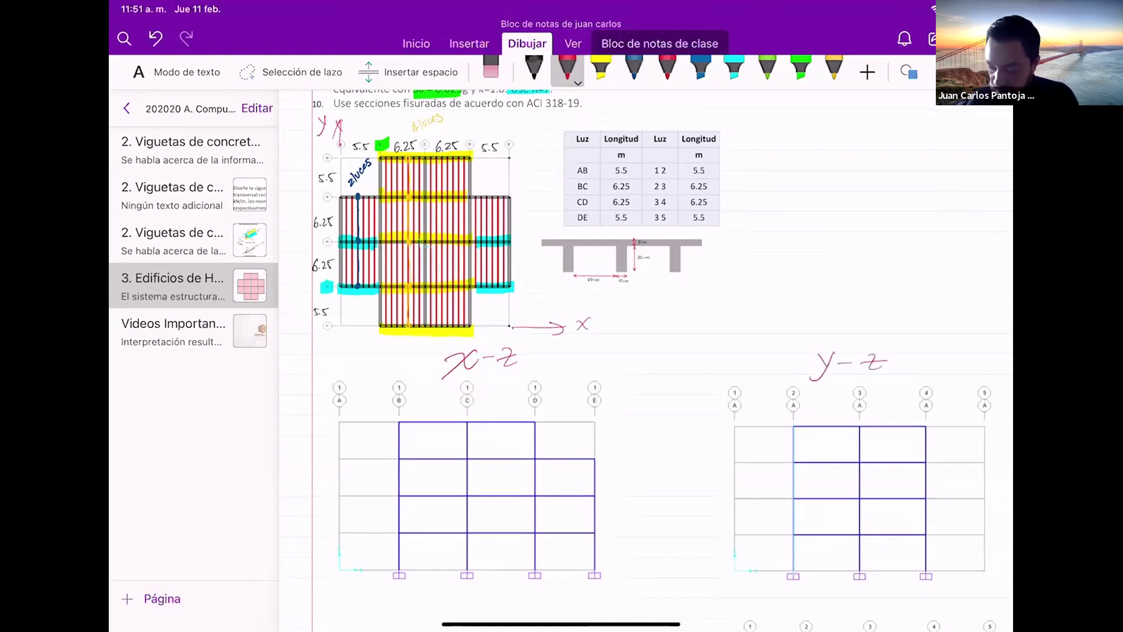
Review the x-z and y-z frame elevations down to the "VIGUETAS DE 2 LUCES" section.
scroll(644, 351, down, 5)
scroll(643, 351, up, 3)
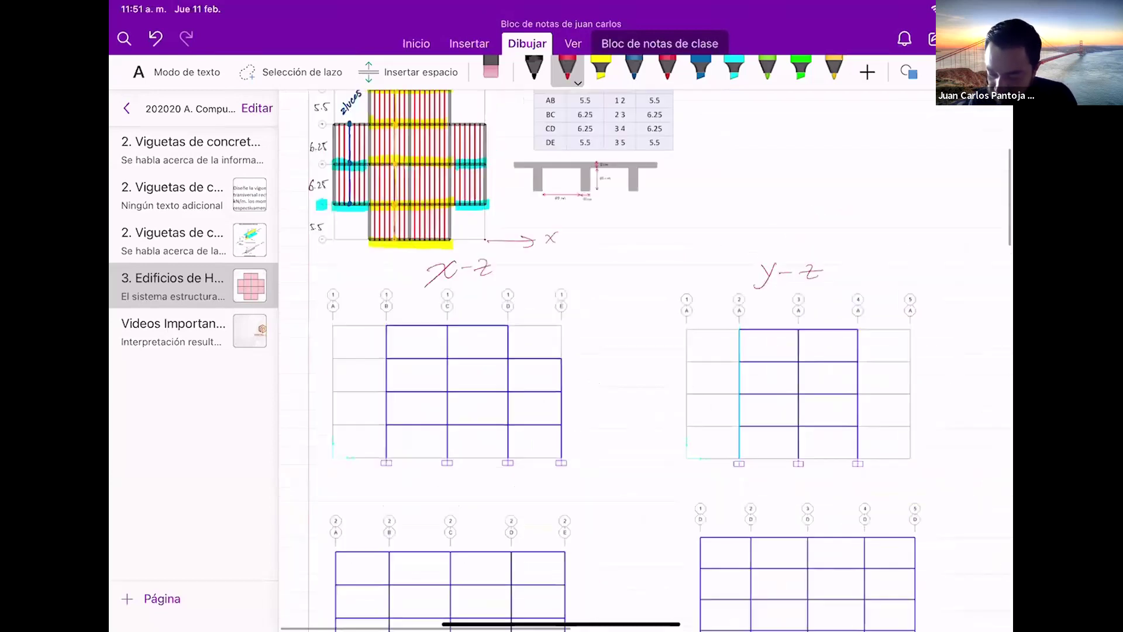
scroll(643, 351, up, 2)
scroll(643, 351, down, 4)
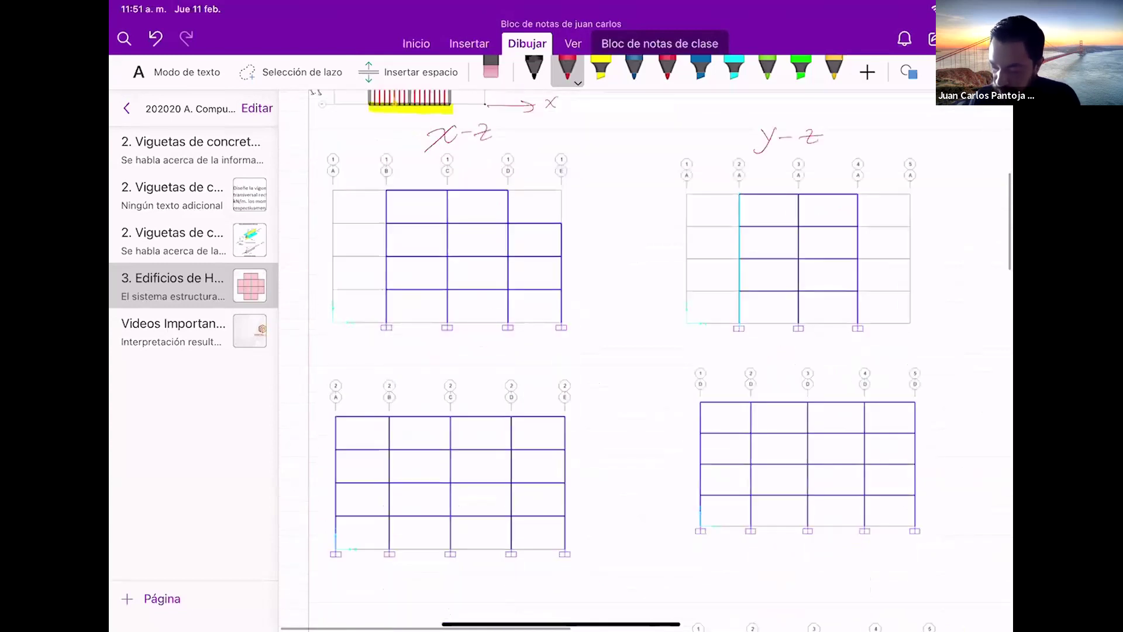
scroll(643, 350, down, 3)
scroll(643, 351, down, 3)
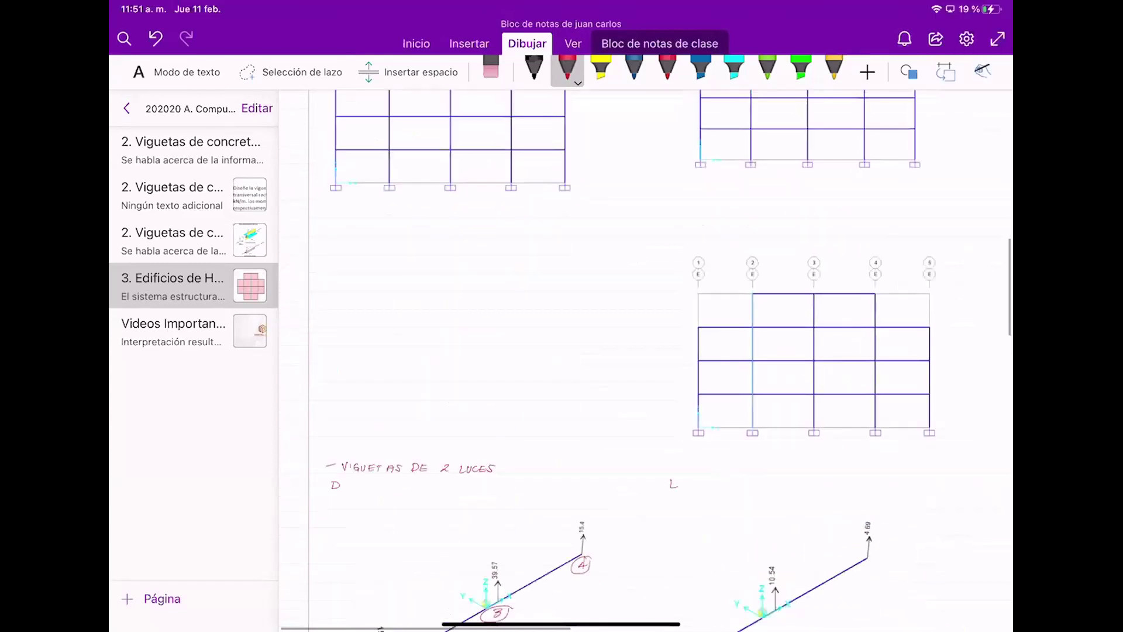
scroll(646, 361, down, 1)
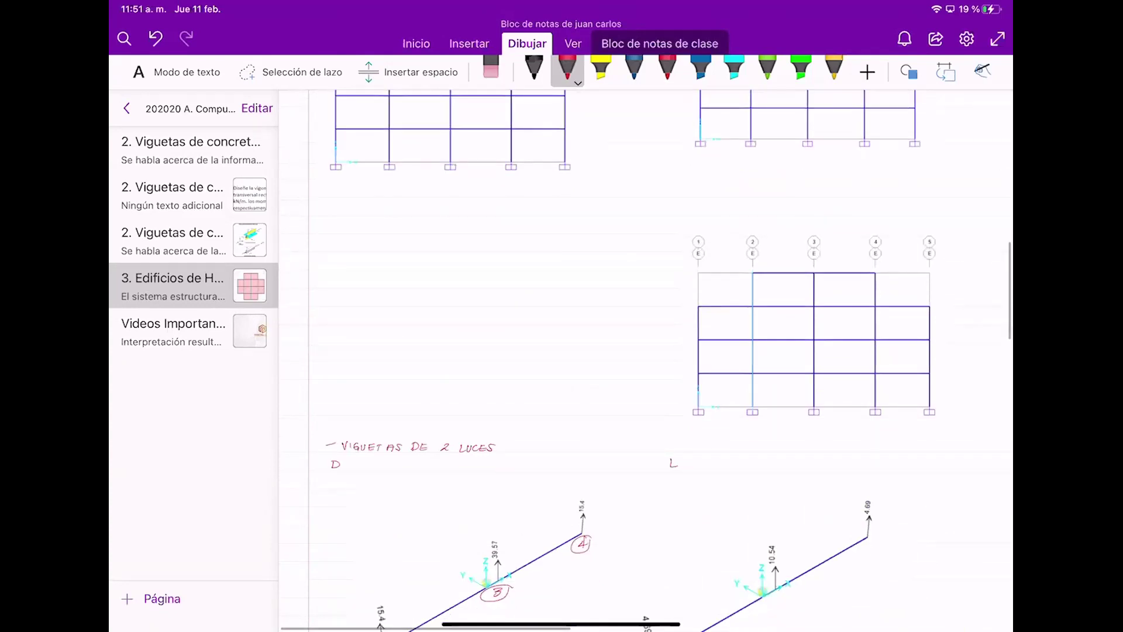
Examine the design criteria, joist floor plan and frame elevations, down to the two-span joist diagrams.
scroll(646, 361, down, 3)
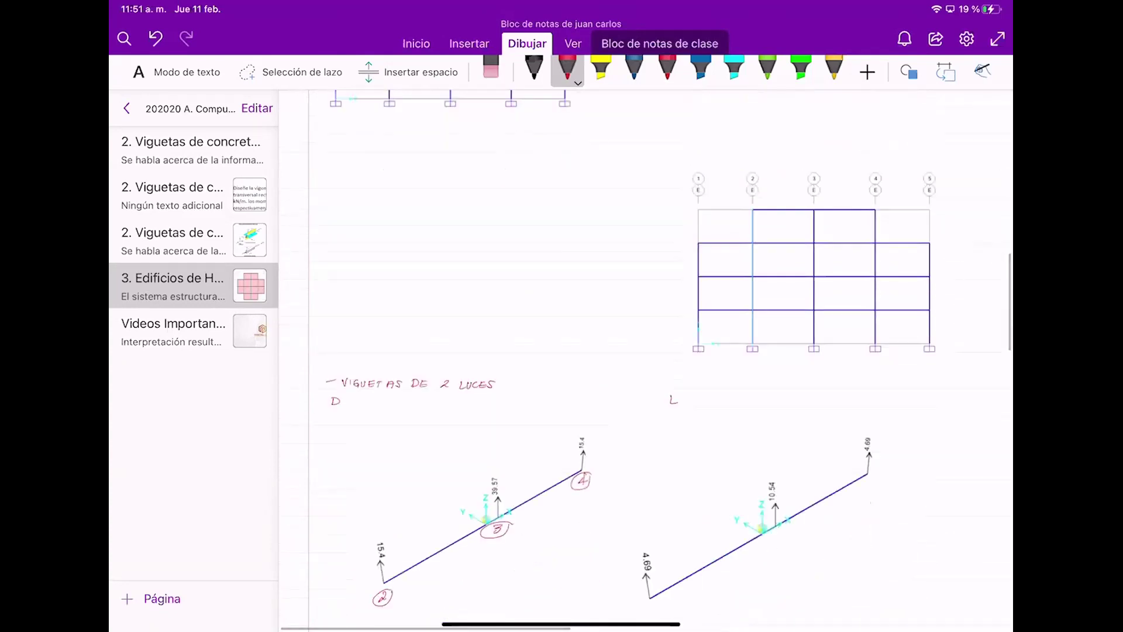
scroll(646, 360, up, 5)
scroll(646, 360, up, 8)
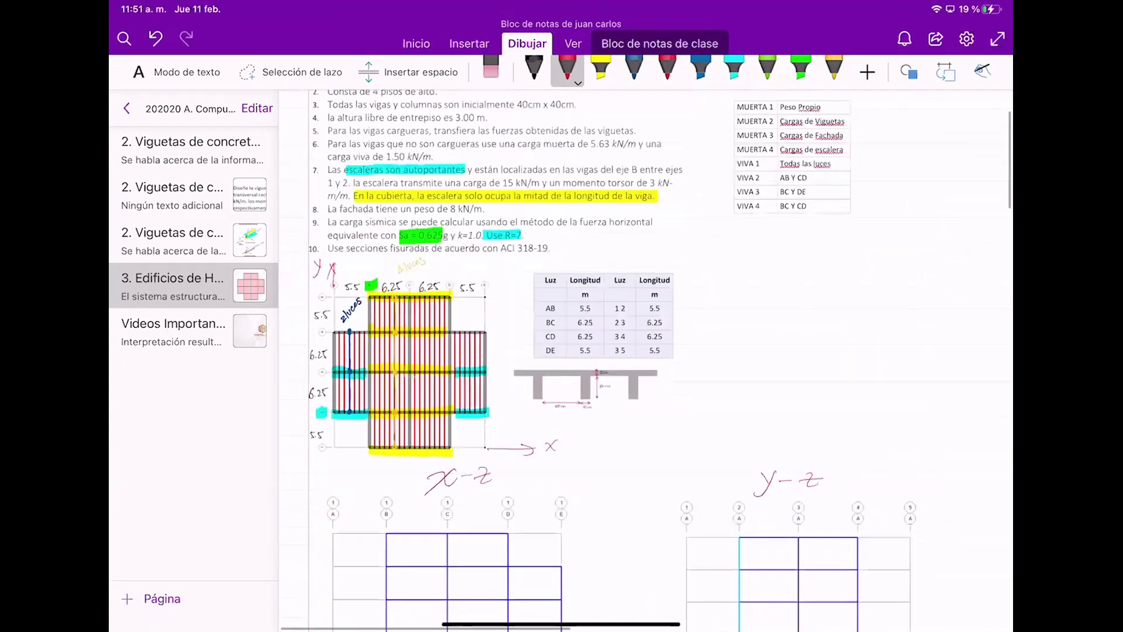
scroll(646, 360, up, 1)
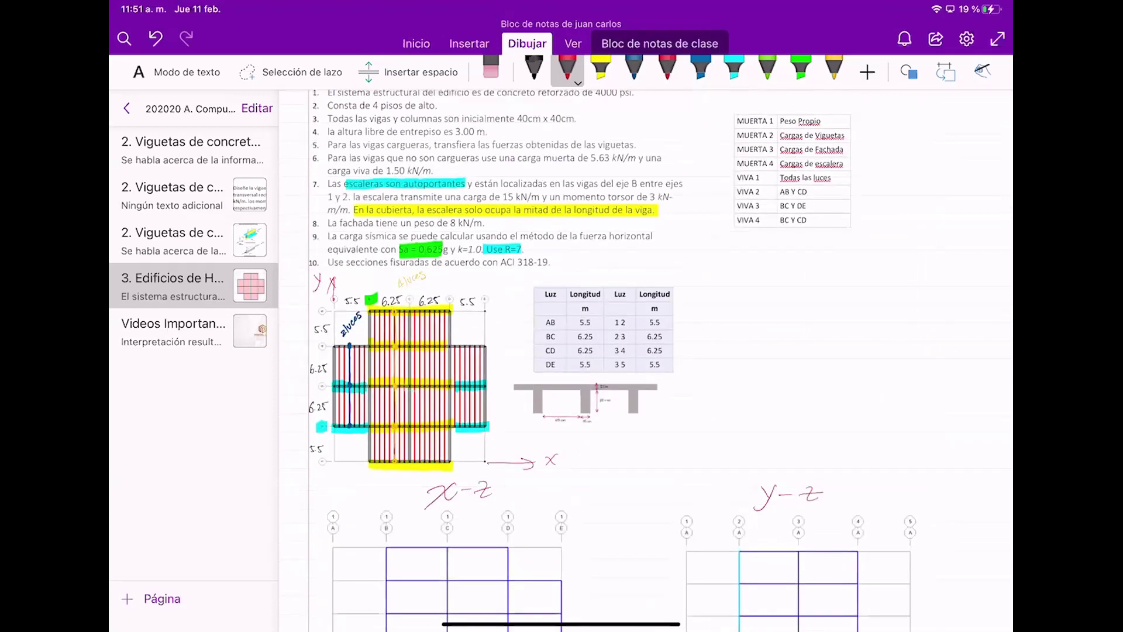
scroll(646, 360, down, 2)
scroll(646, 360, up, 1)
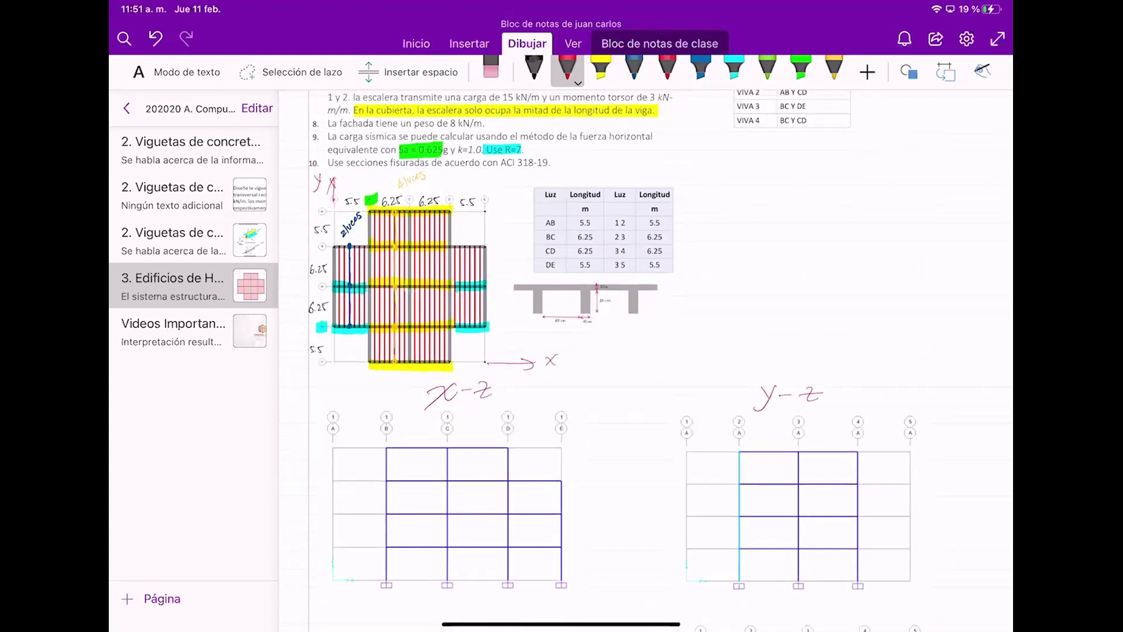
scroll(646, 360, up, 3)
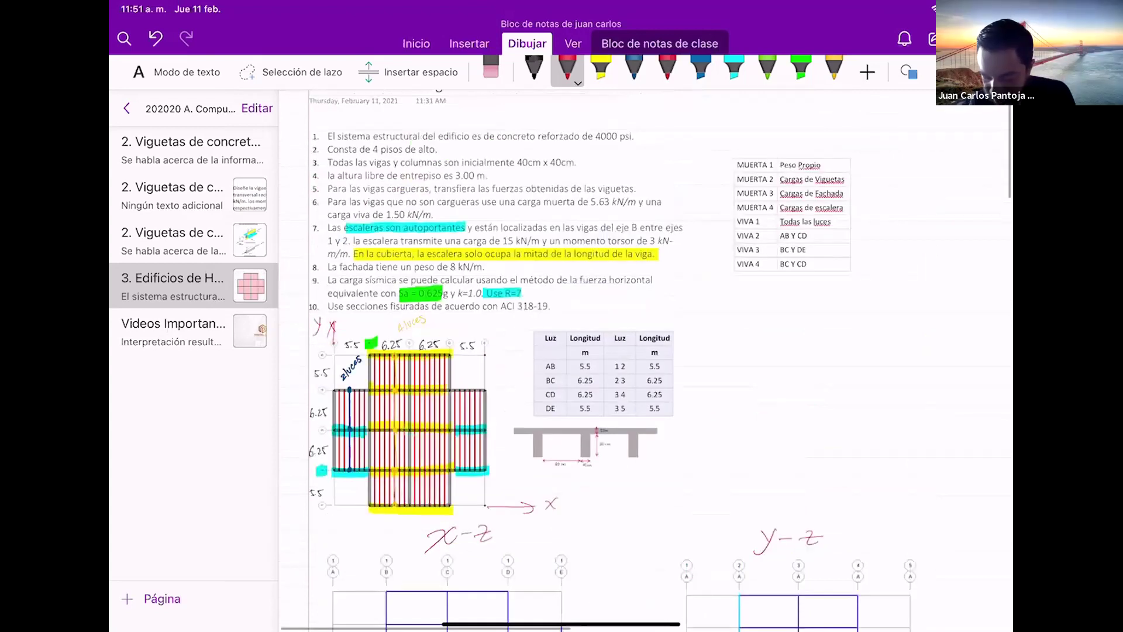
scroll(646, 360, down, 2)
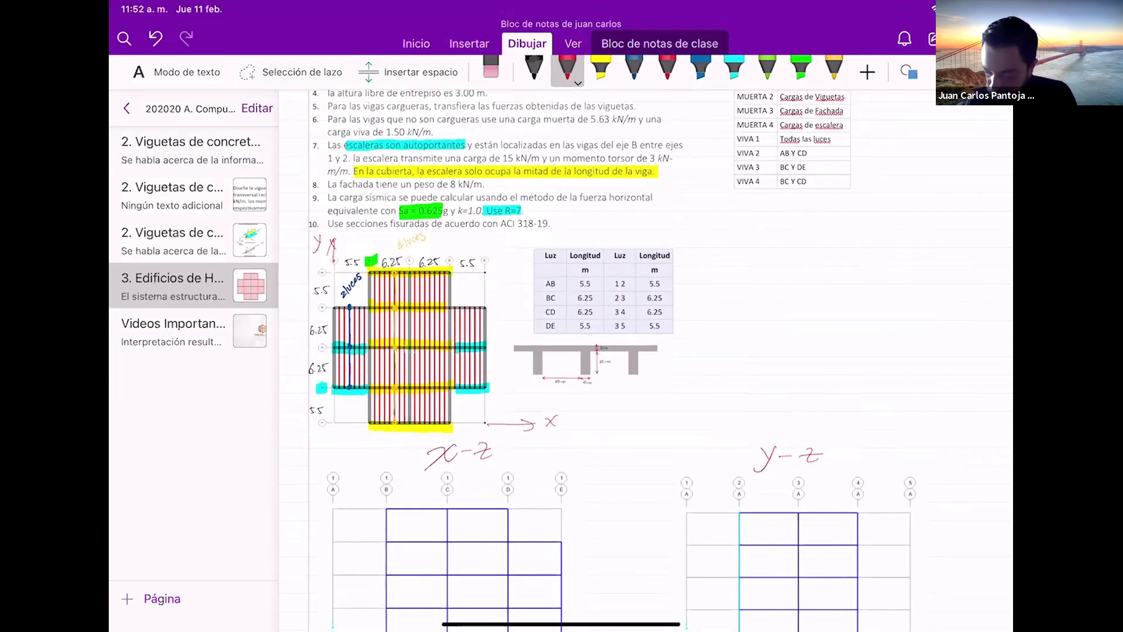
scroll(644, 351, down, 7)
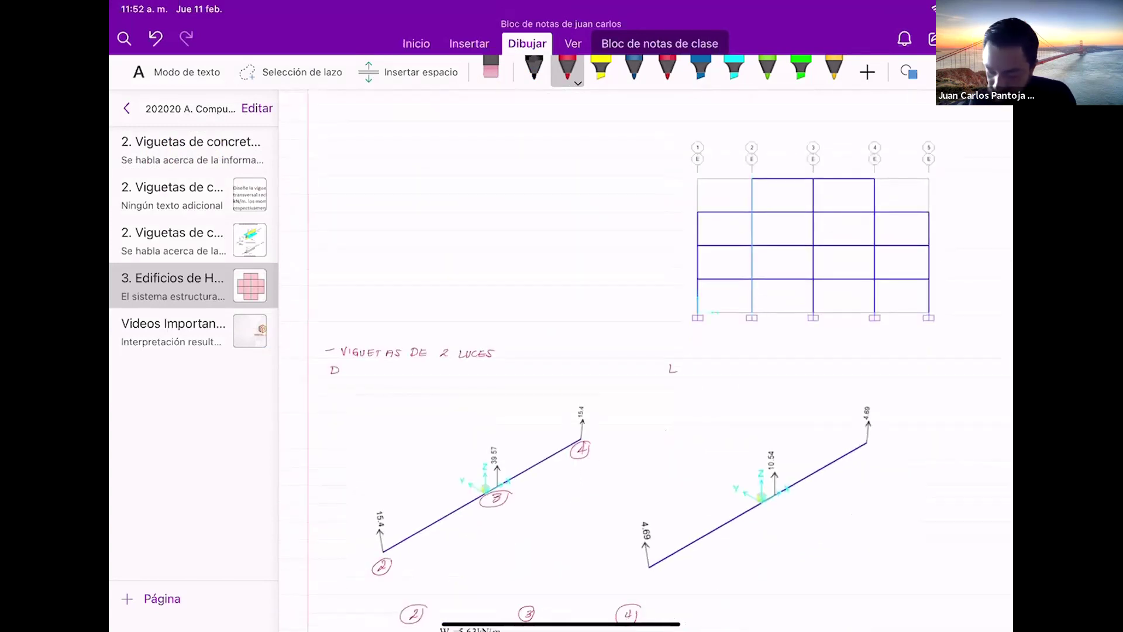
scroll(648, 360, right, 1)
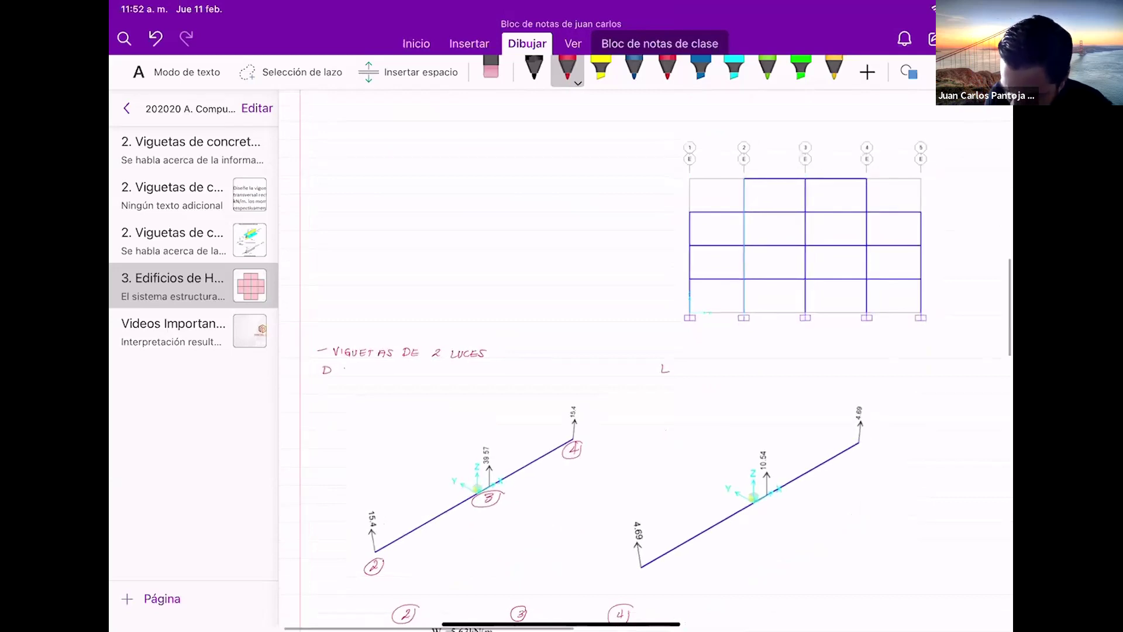
drag(345, 368, 348, 372)
ctrl+scroll(368, 485, up, 3)
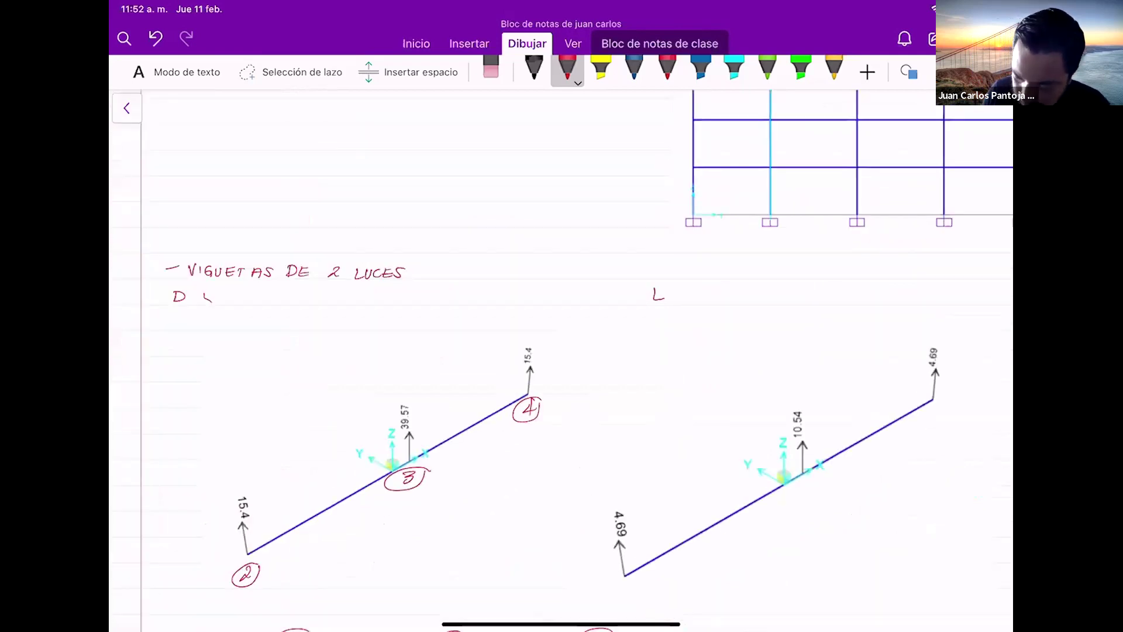
click(490, 69)
click(207, 296)
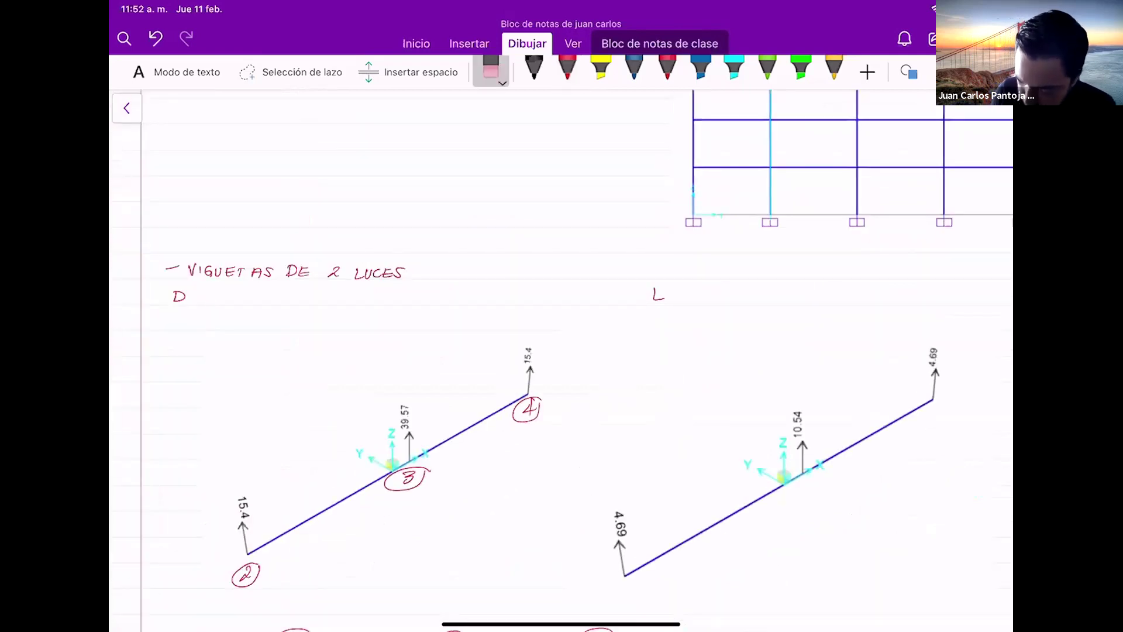
Complete the "D" heading above the first two-span joist diagram as "DEAD" in red.
click(567, 69)
drag(205, 289, 207, 301)
drag(193, 296, 223, 304)
drag(211, 297, 223, 297)
drag(232, 290, 231, 304)
mouse_move(231, 291)
mouse_down()
mouse_move(241, 290)
mouse_move(234, 303)
mouse_up()
Complete the "L" heading above the second two-span joist diagram as "LIVE" in red.
drag(671, 288, 669, 305)
drag(675, 288, 686, 287)
drag(690, 291, 708, 288)
click(491, 67)
click(567, 68)
drag(696, 294, 706, 293)
drag(696, 300, 710, 298)
Write the abbreviations "(D)" after DEAD and "(L)" after LIVE in red.
click(491, 69)
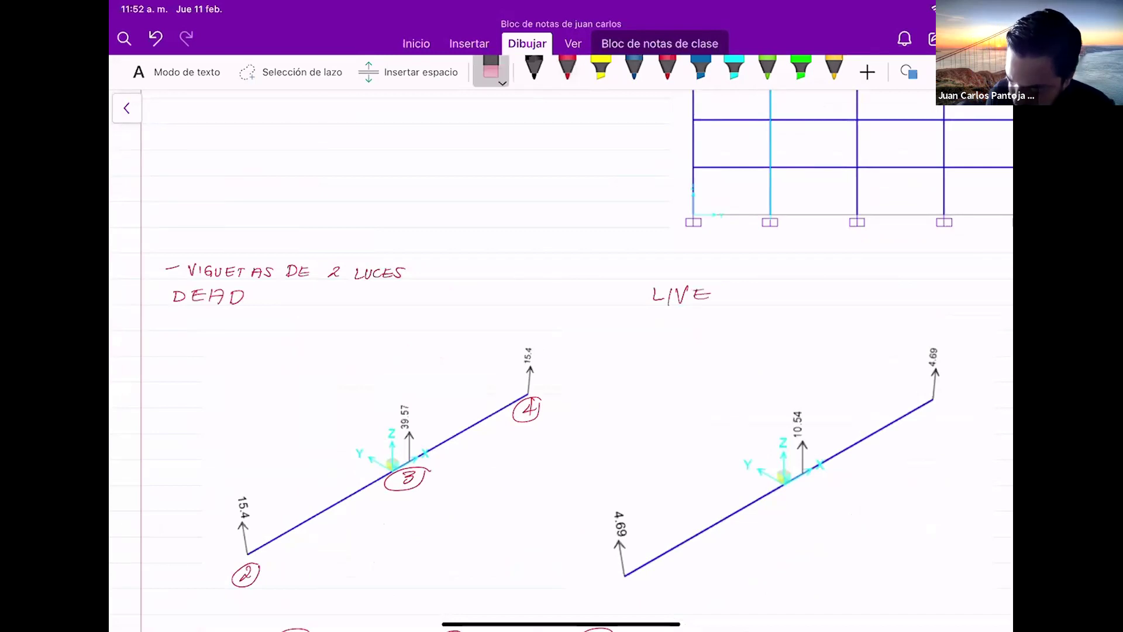
click(568, 67)
drag(267, 287, 262, 300)
drag(278, 287, 278, 301)
drag(278, 287, 296, 308)
mouse_move(736, 281)
mouse_down()
mouse_move(734, 304)
mouse_move(764, 305)
mouse_up()
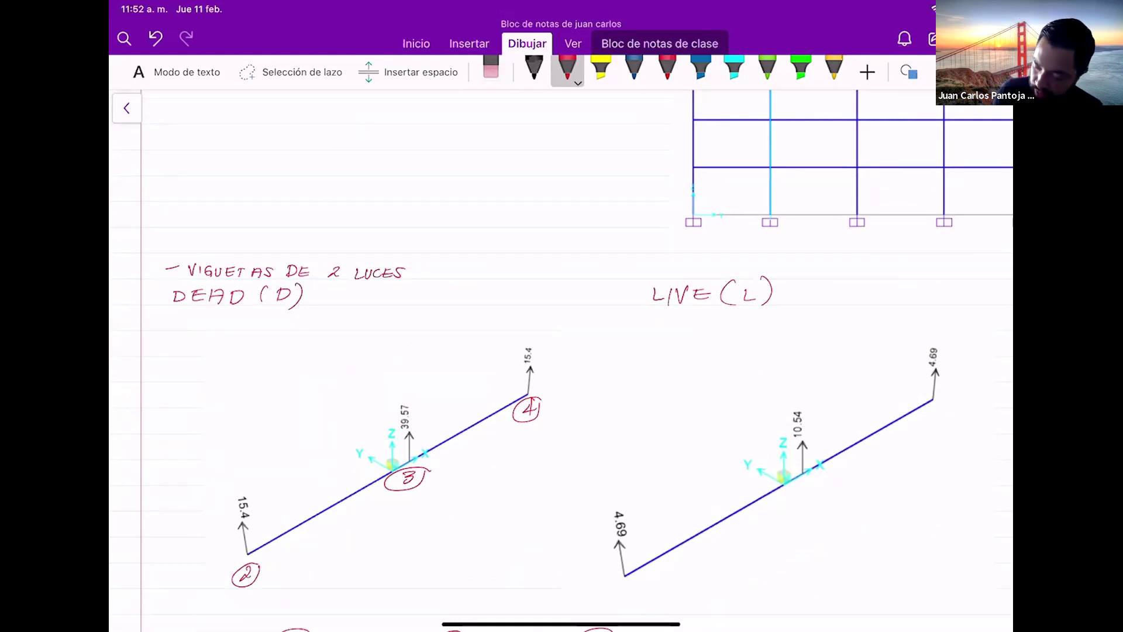
Add the unit "[KN]" in red after both the DEAD (D) and LIVE (L) headings.
drag(348, 288, 360, 306)
mouse_move(367, 305)
mouse_down()
mouse_move(374, 292)
mouse_move(375, 303)
mouse_up()
mouse_move(378, 303)
mouse_down()
mouse_move(389, 289)
mouse_move(398, 304)
mouse_up()
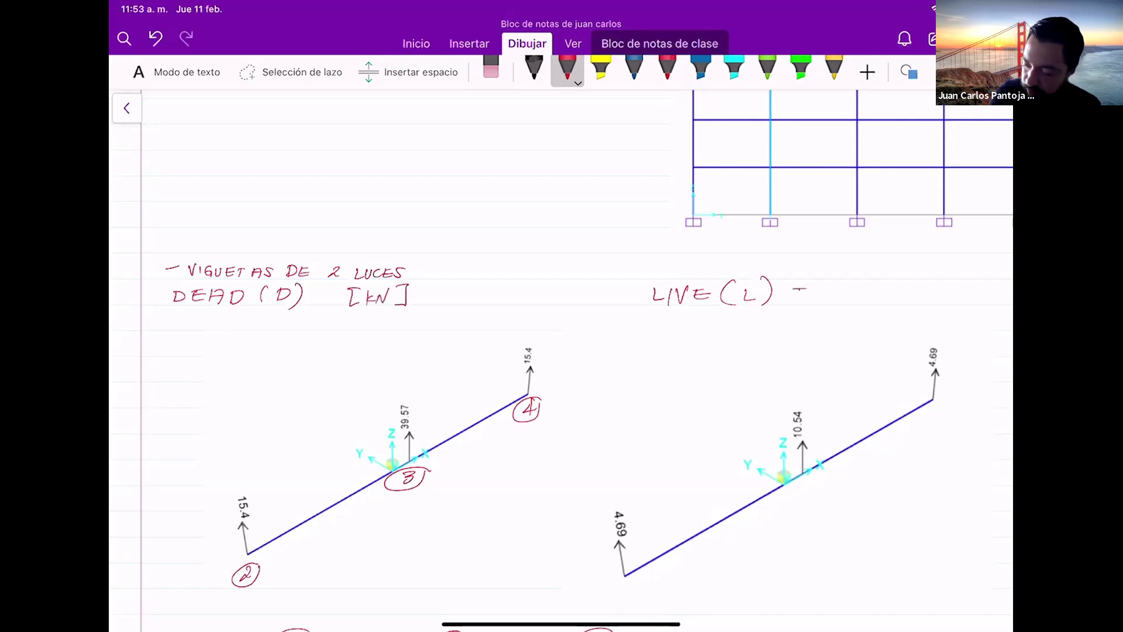
drag(800, 289, 799, 306)
drag(817, 287, 817, 305)
mouse_move(825, 290)
mouse_down()
mouse_move(825, 303)
mouse_move(840, 288)
mouse_up()
drag(847, 286, 846, 306)
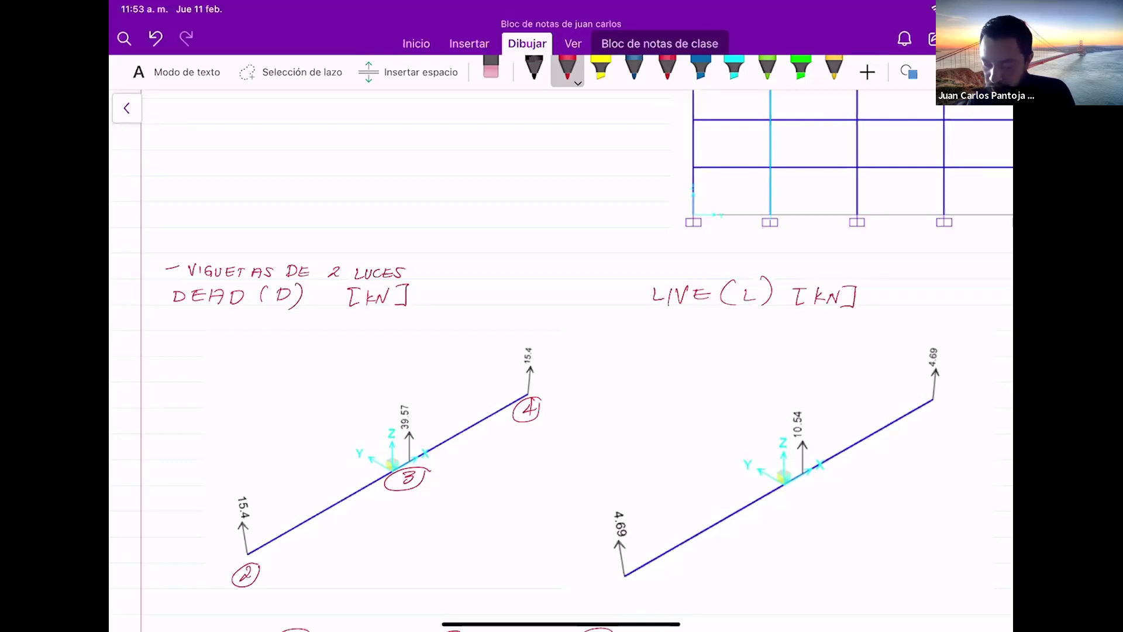
Compare the two-span joists on the floor plan with the support reactions in the dead load diagram.
scroll(562, 351, up, 7)
scroll(561, 351, up, 6)
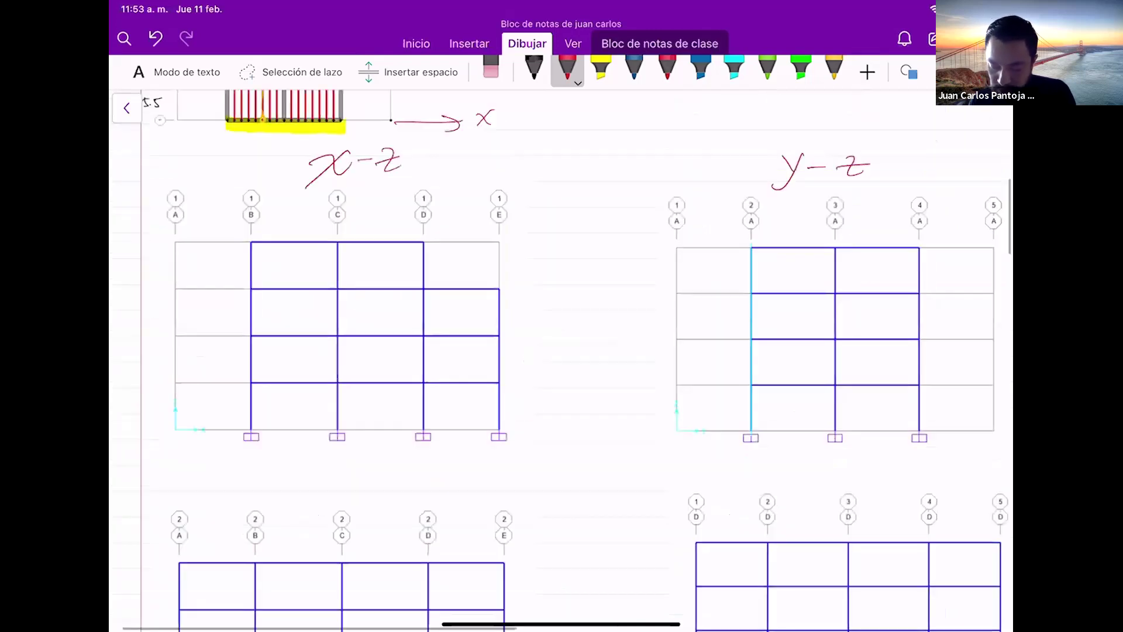
scroll(561, 351, up, 5)
scroll(561, 351, up, 1)
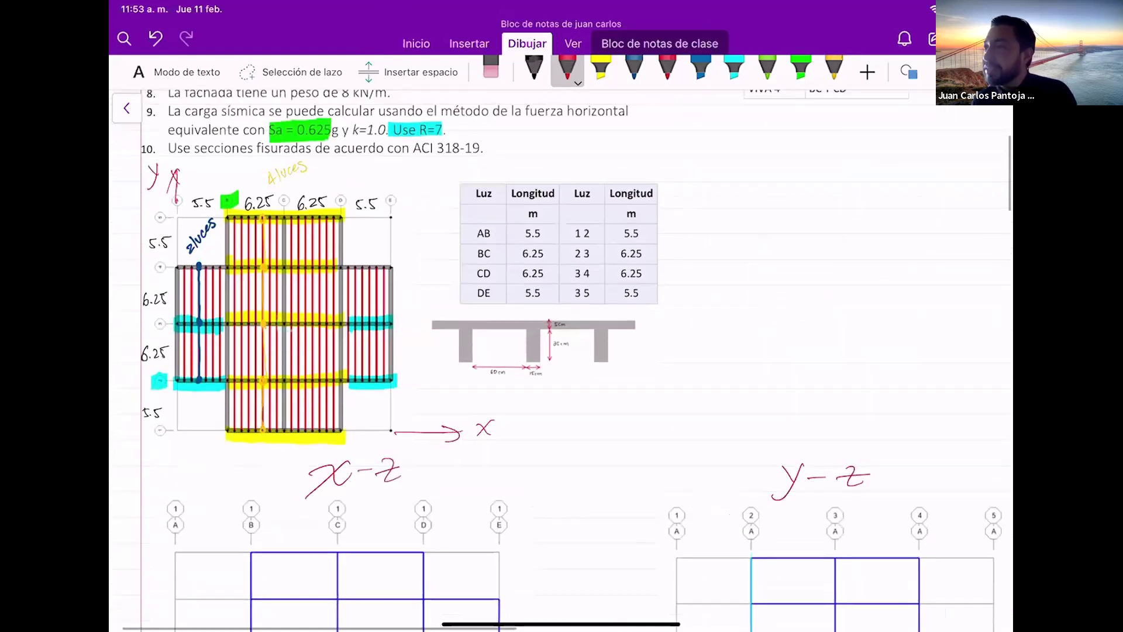
ctrl+scroll(246, 369, up, 1)
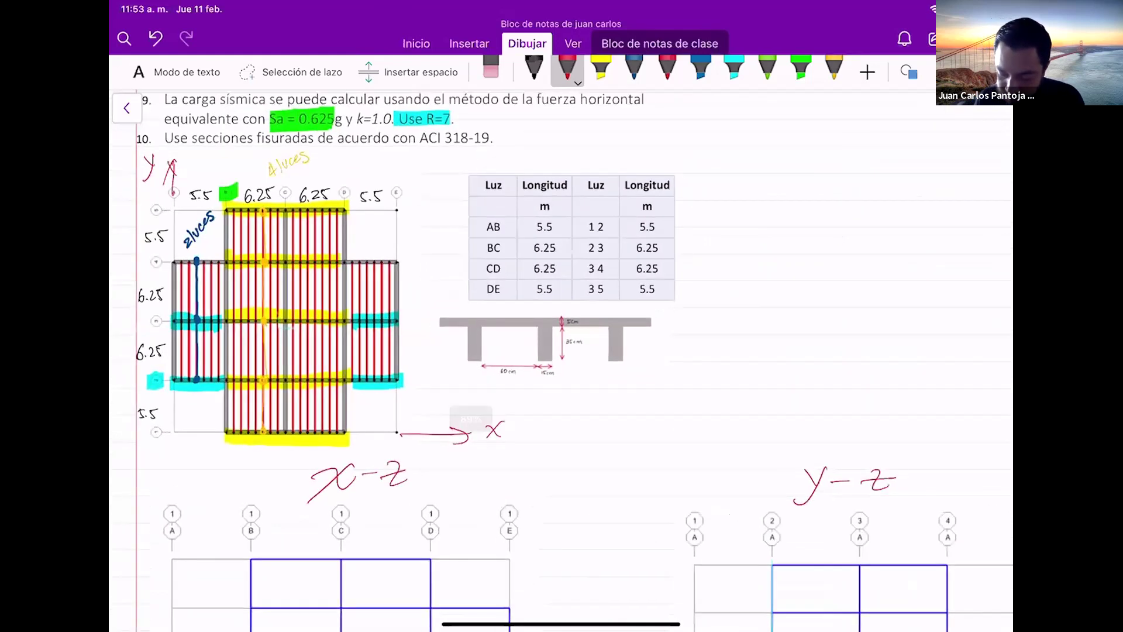
ctrl+scroll(193, 433, up, 5)
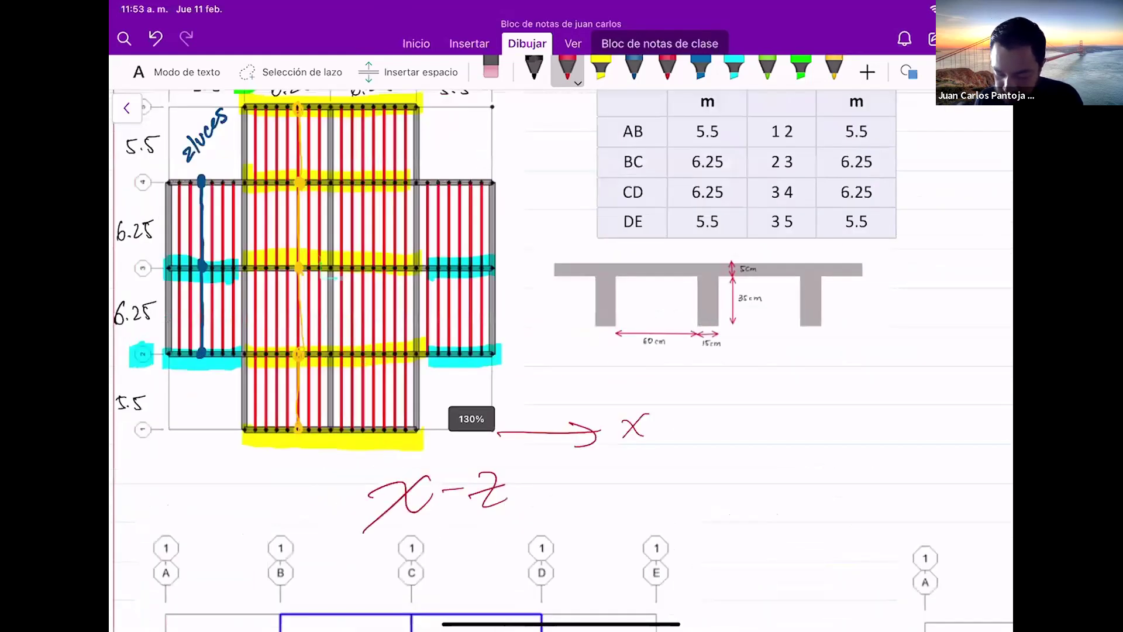
scroll(562, 351, up, 1)
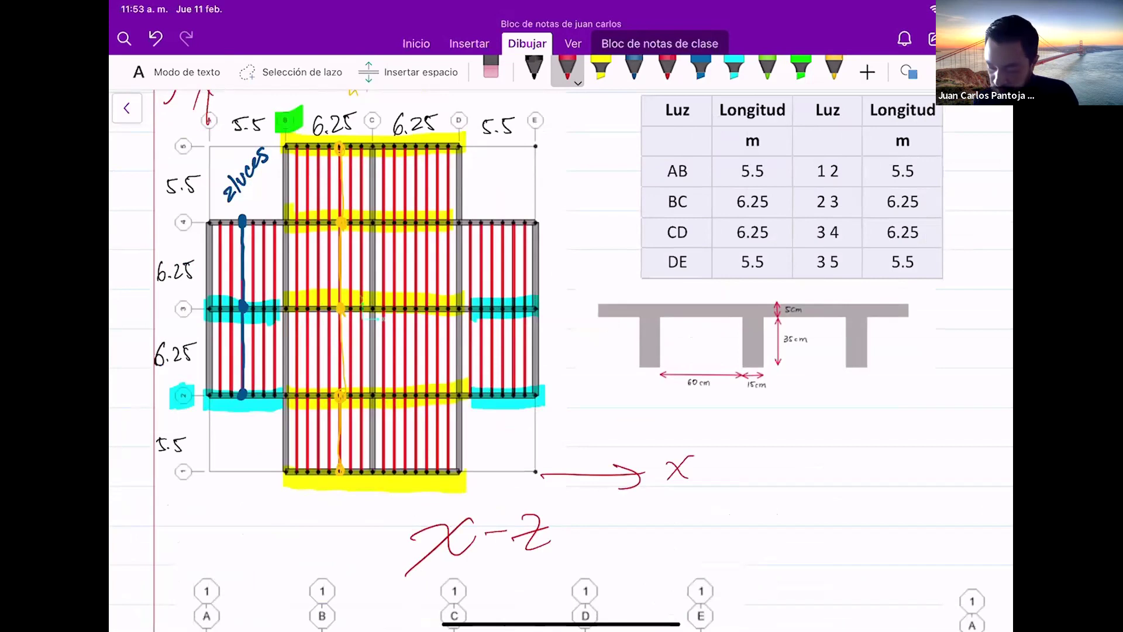
scroll(562, 351, down, 6)
scroll(562, 351, down, 6)
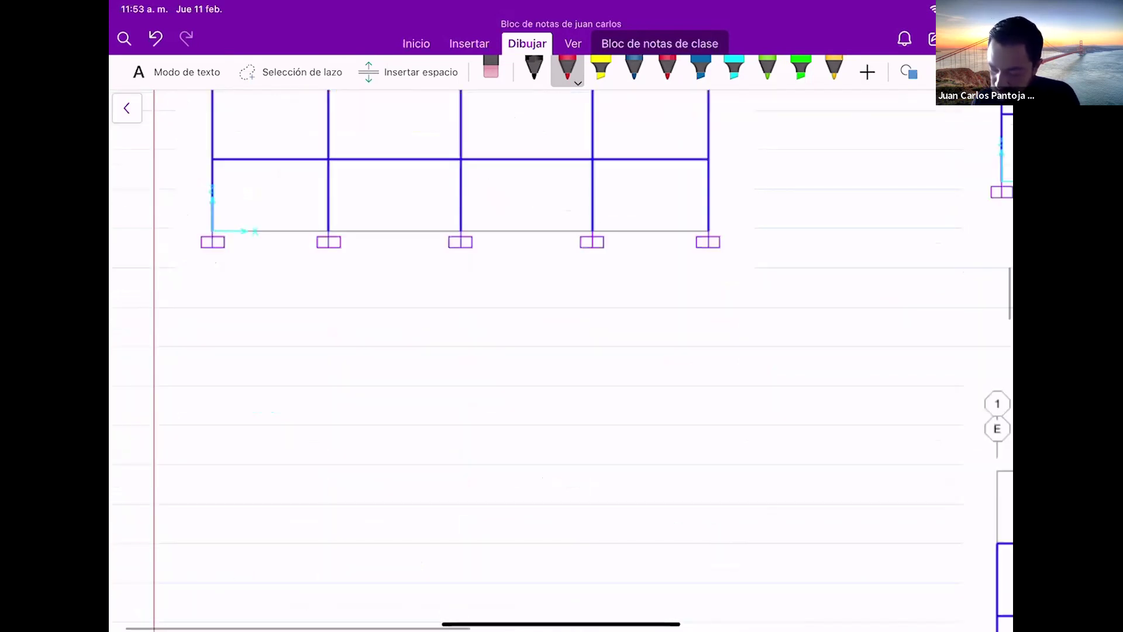
scroll(561, 351, down, 5)
scroll(562, 351, down, 7)
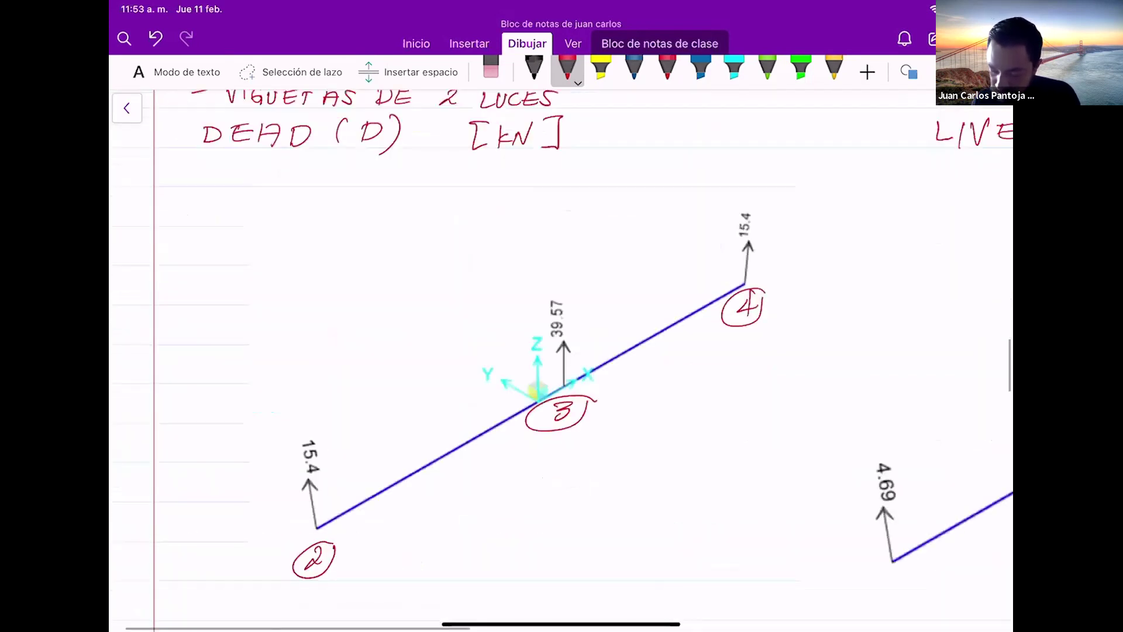
ctrl+scroll(251, 293, down, 2)
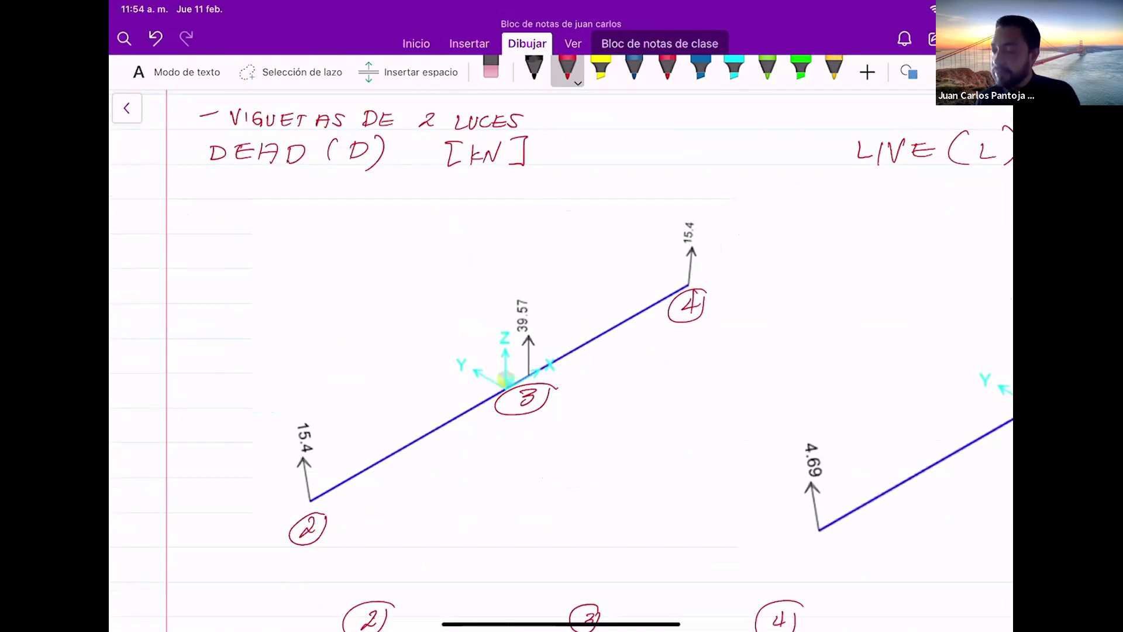
scroll(560, 360, up, 3)
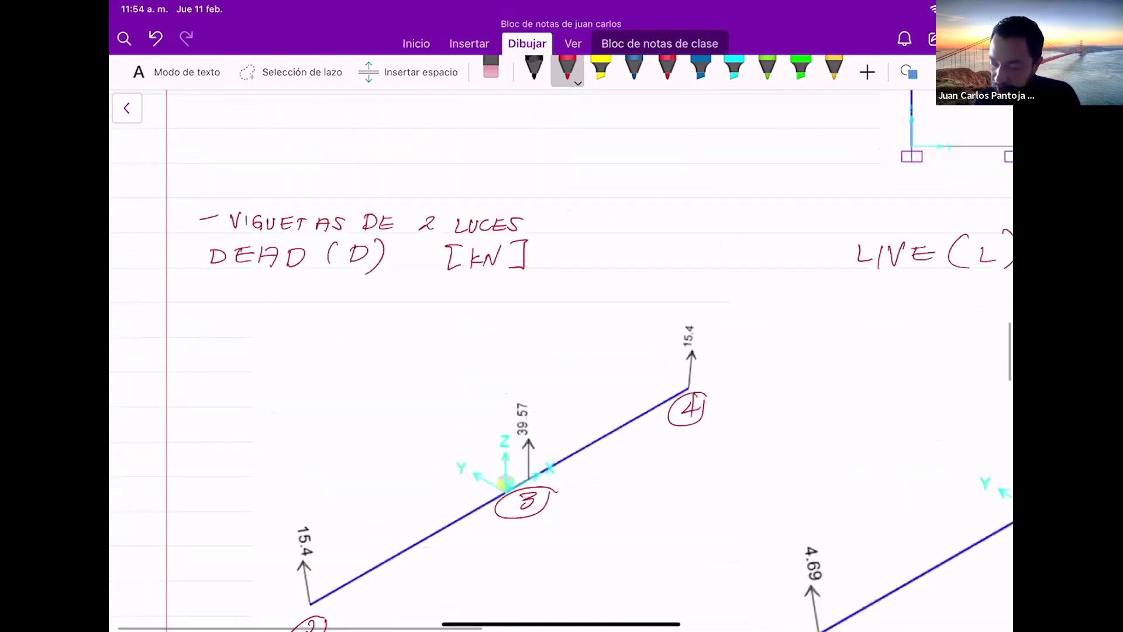
scroll(560, 360, up, 10)
scroll(560, 360, up, 10)
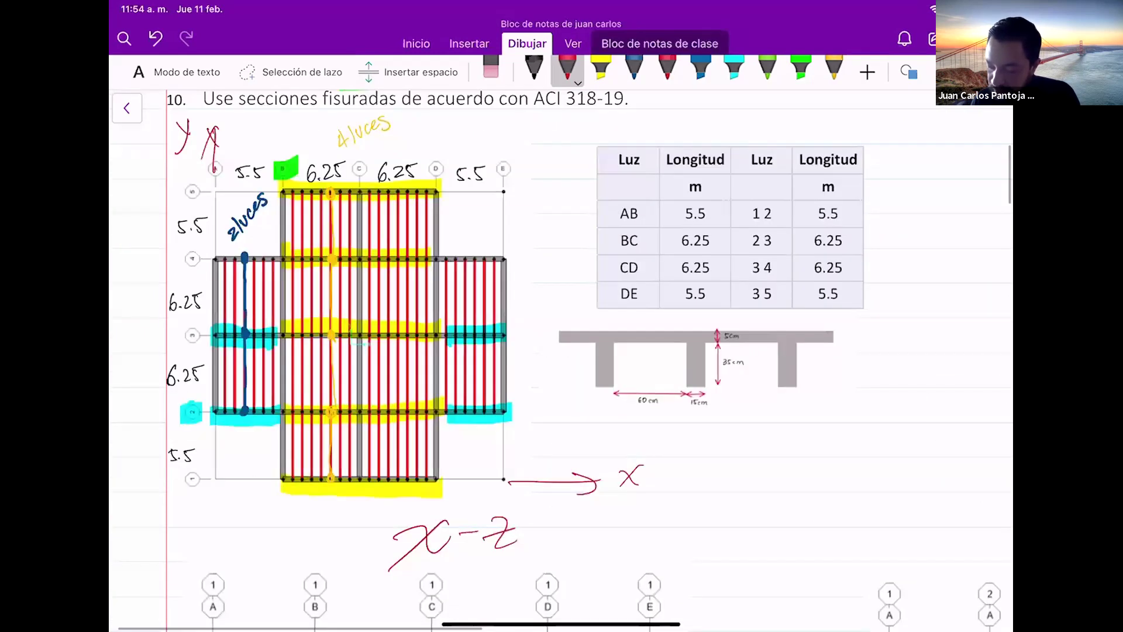
Highlight in yellow the slab portion above the middle rib in the joist cross-section.
ctrl+scroll(824, 408, up, 5)
ctrl+scroll(824, 404, up, 1)
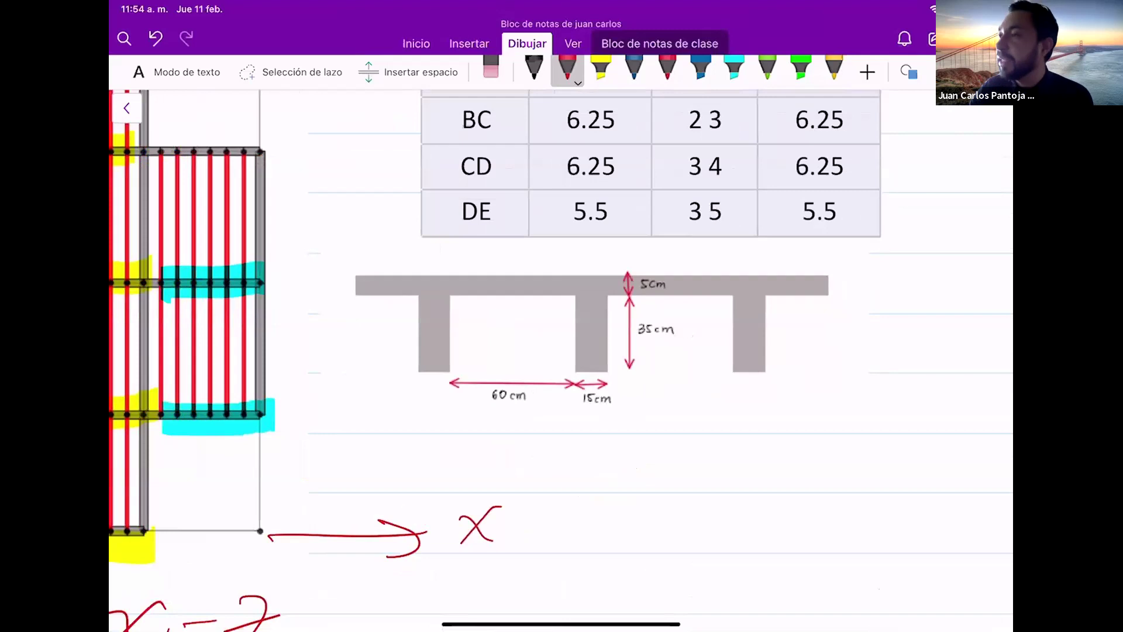
click(600, 69)
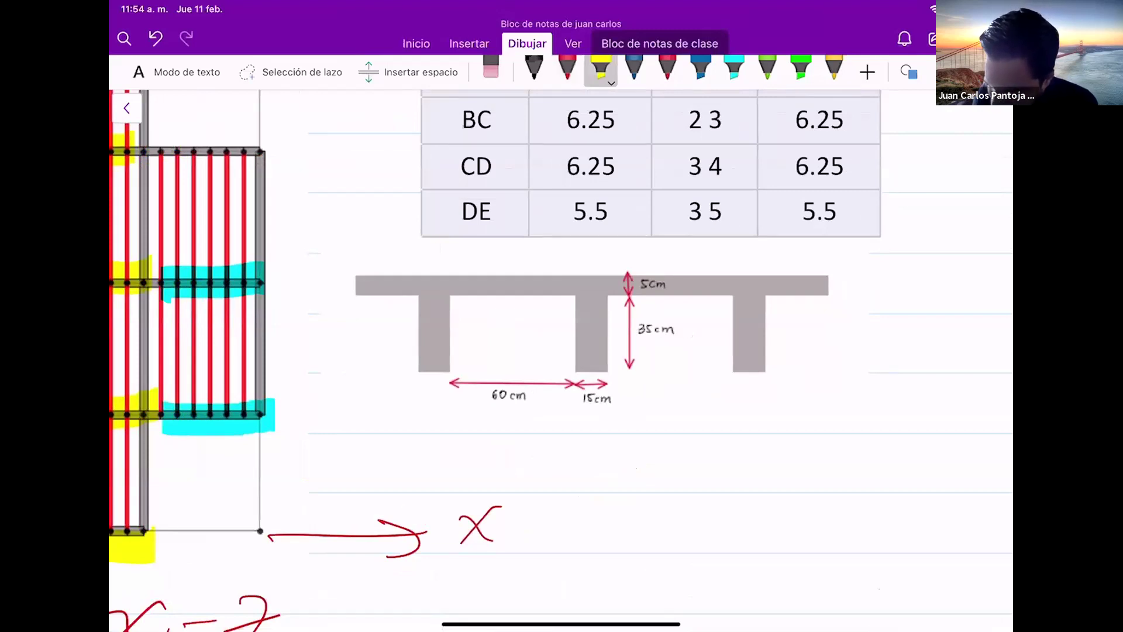
drag(514, 287, 689, 287)
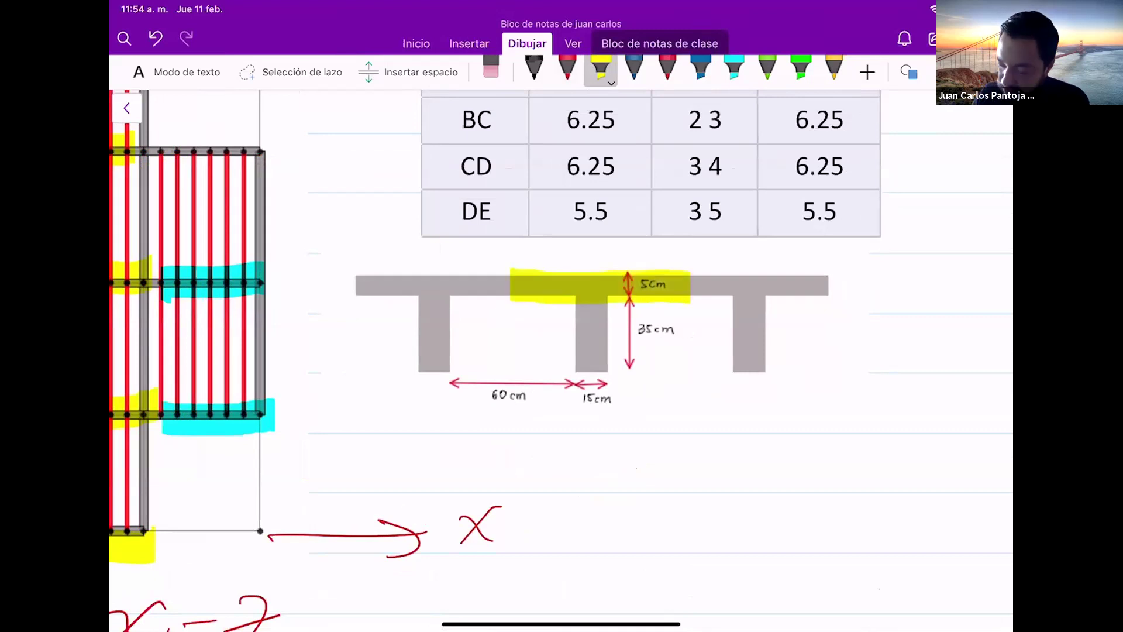
click(567, 69)
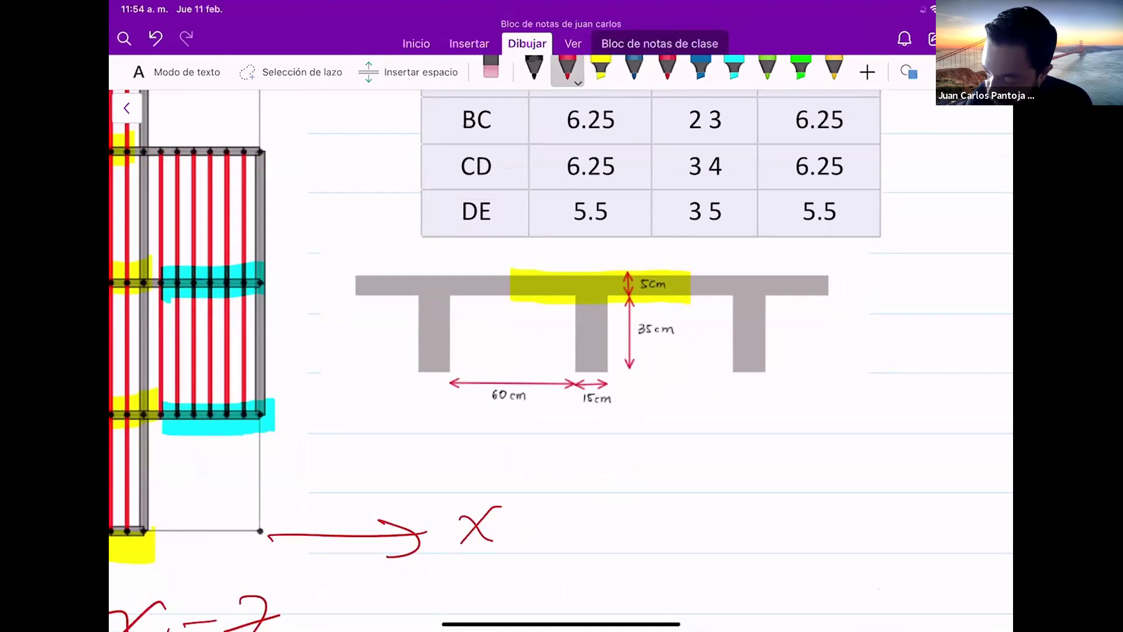
click(908, 72)
click(931, 154)
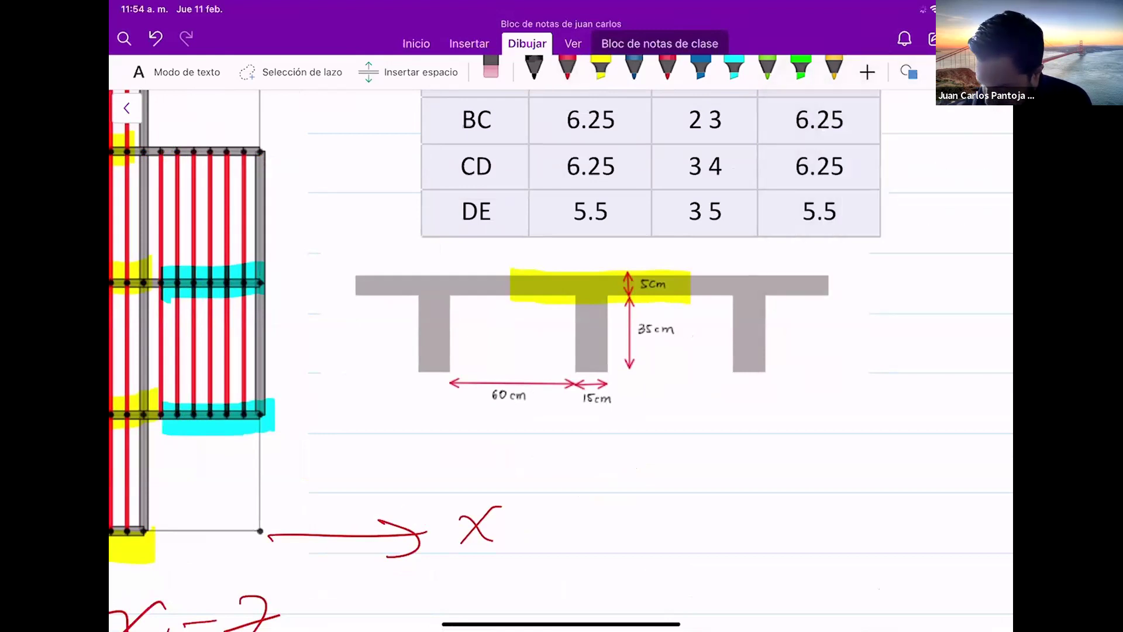
drag(686, 413, 968, 569)
click(155, 38)
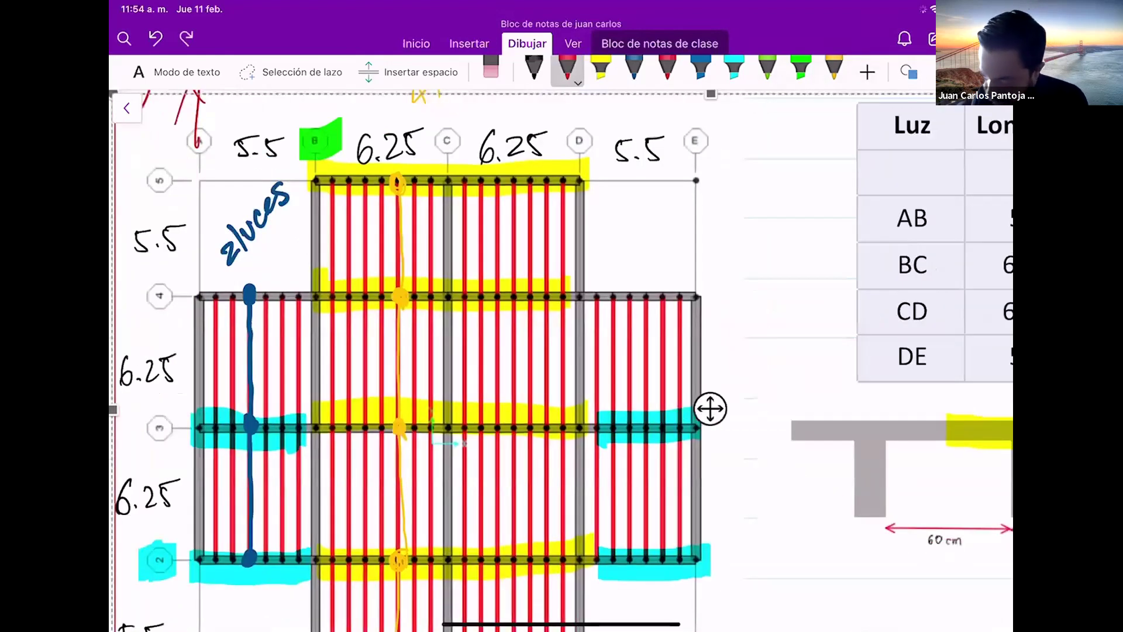
scroll(521, 360, right, 10)
scroll(560, 360, left, 5)
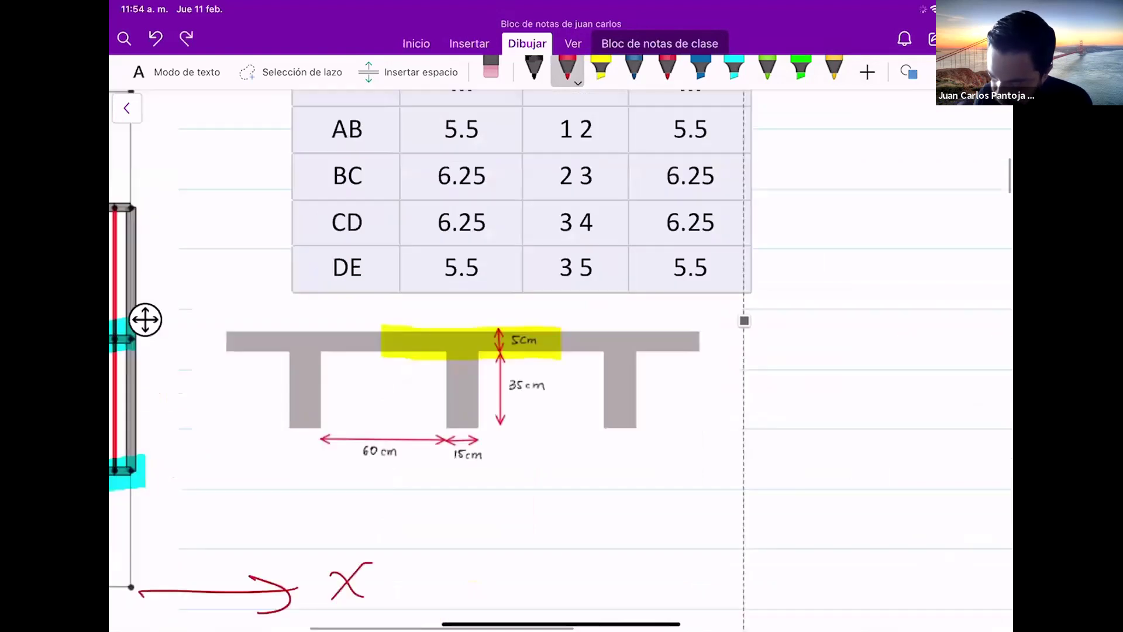
scroll(561, 361, down, 2)
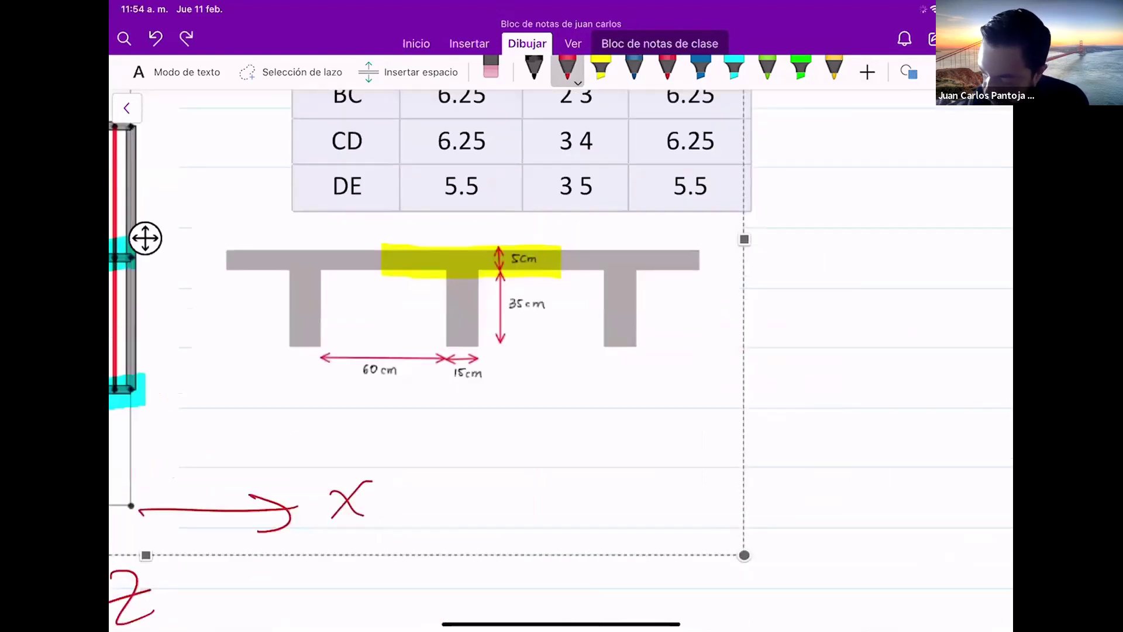
Draw a red double-headed arrow below the 60 cm dimension, spanning from the highlighted slab's edge to the middle rib.
click(567, 70)
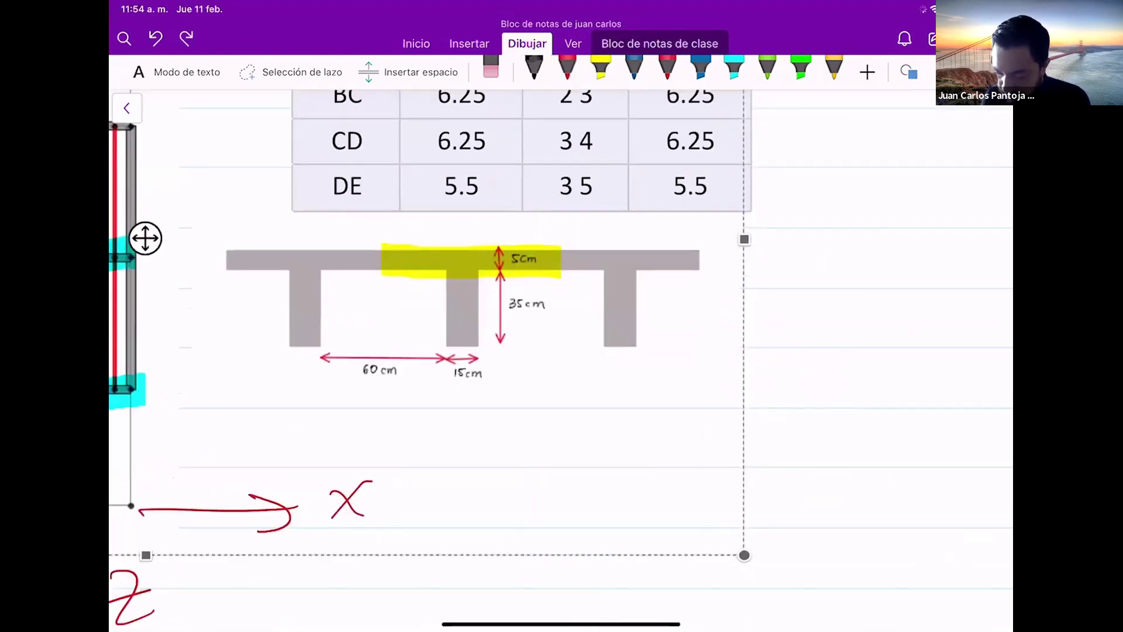
scroll(561, 360, left, 10)
drag(556, 391, 1012, 578)
scroll(561, 361, right, 10)
scroll(561, 361, down, 5)
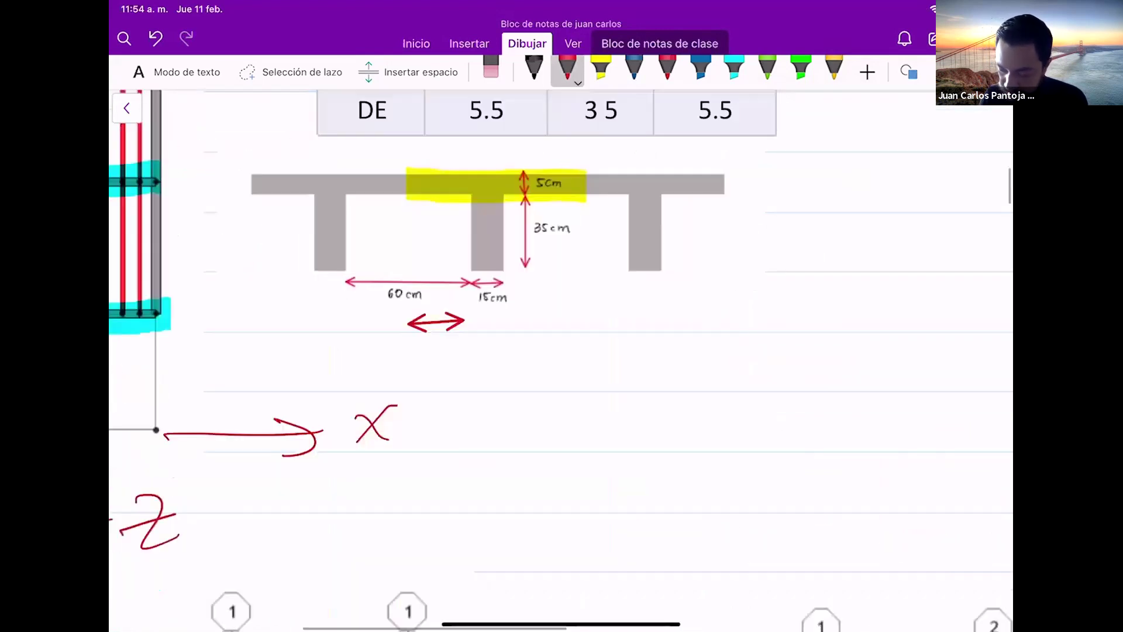
scroll(562, 361, right, 1)
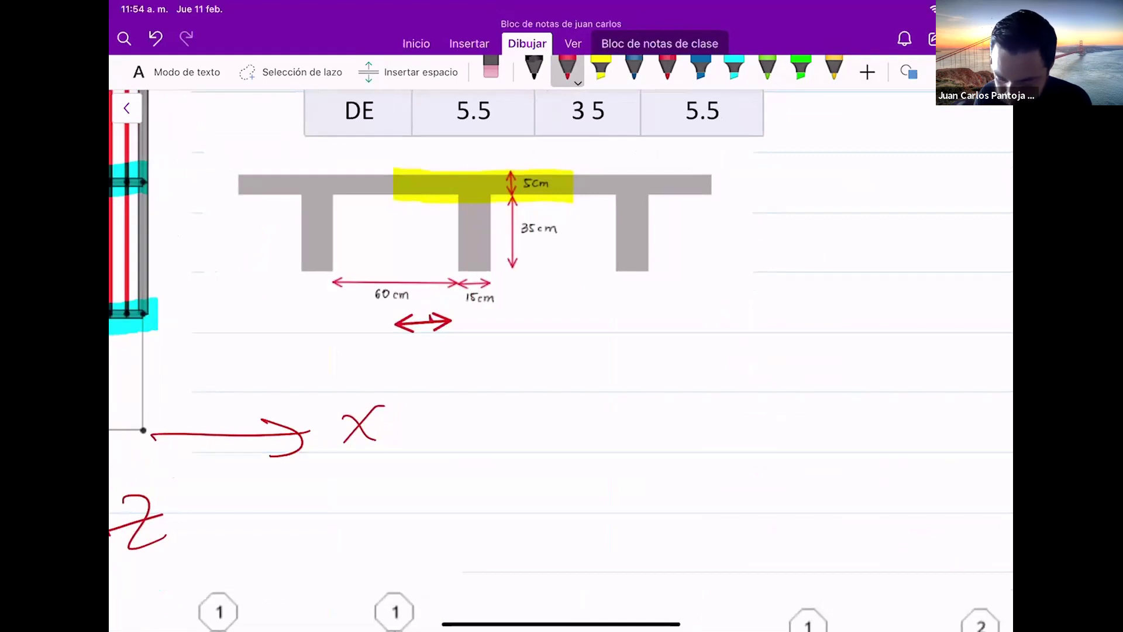
Erase the red double-headed arrow below the 60 cm dimension in the joist cross-section.
key(ctrl+z)
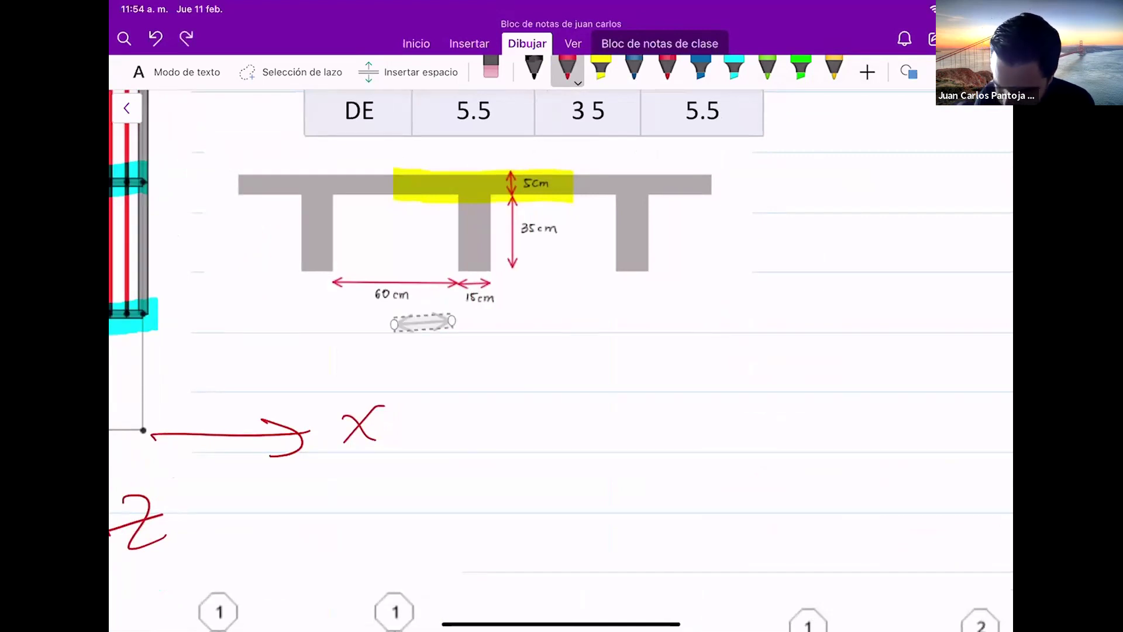
scroll(561, 360, left, 3)
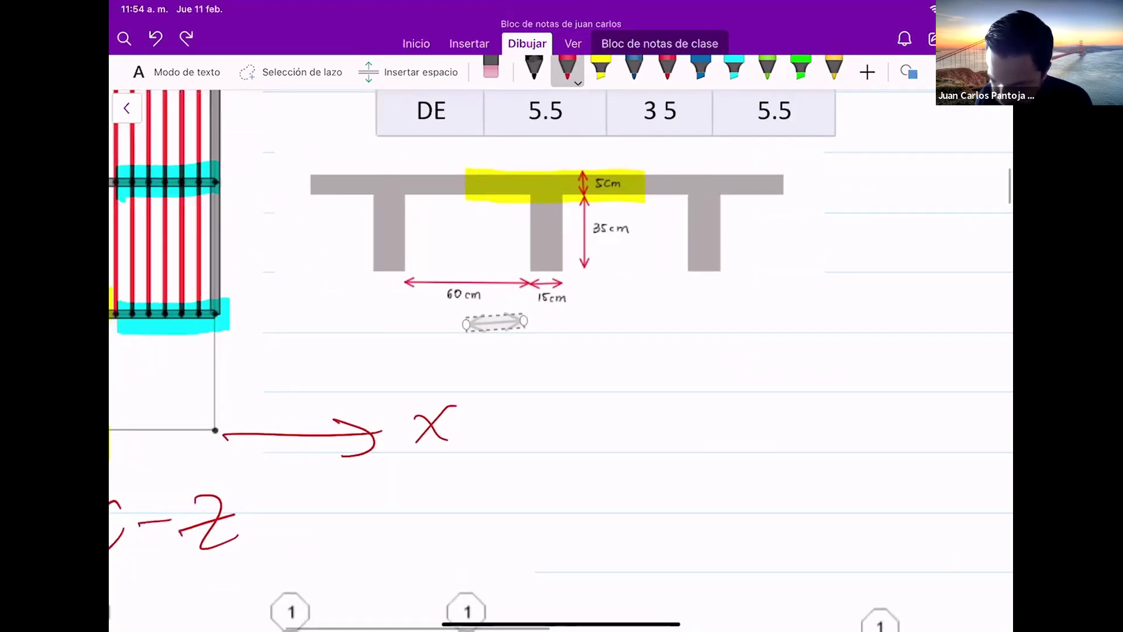
scroll(562, 360, right, 3)
click(491, 70)
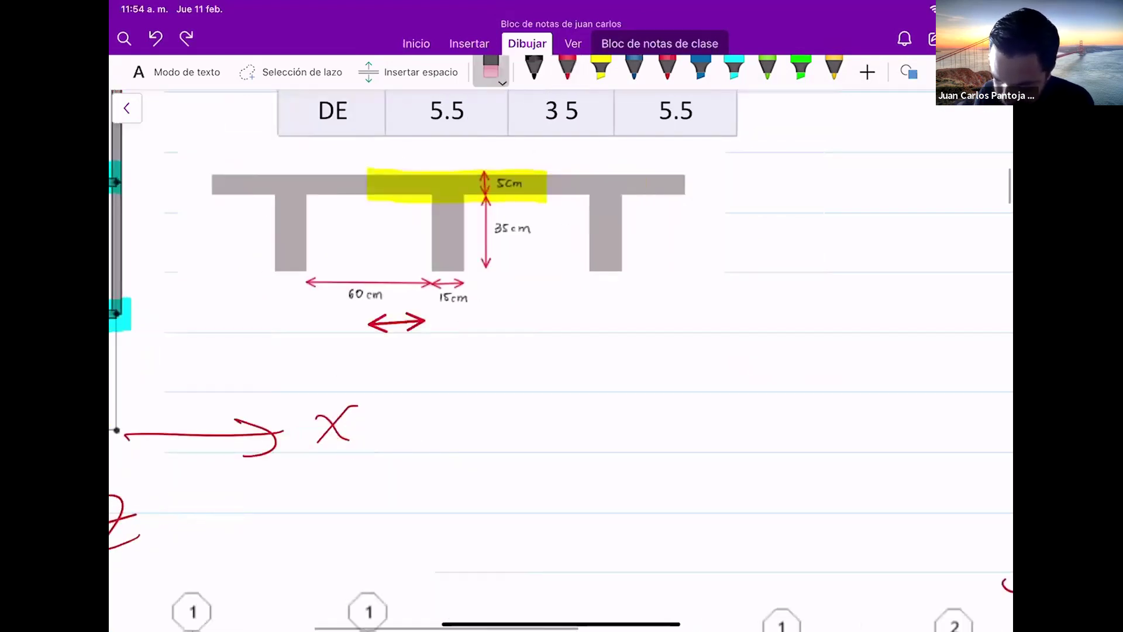
click(397, 322)
click(668, 70)
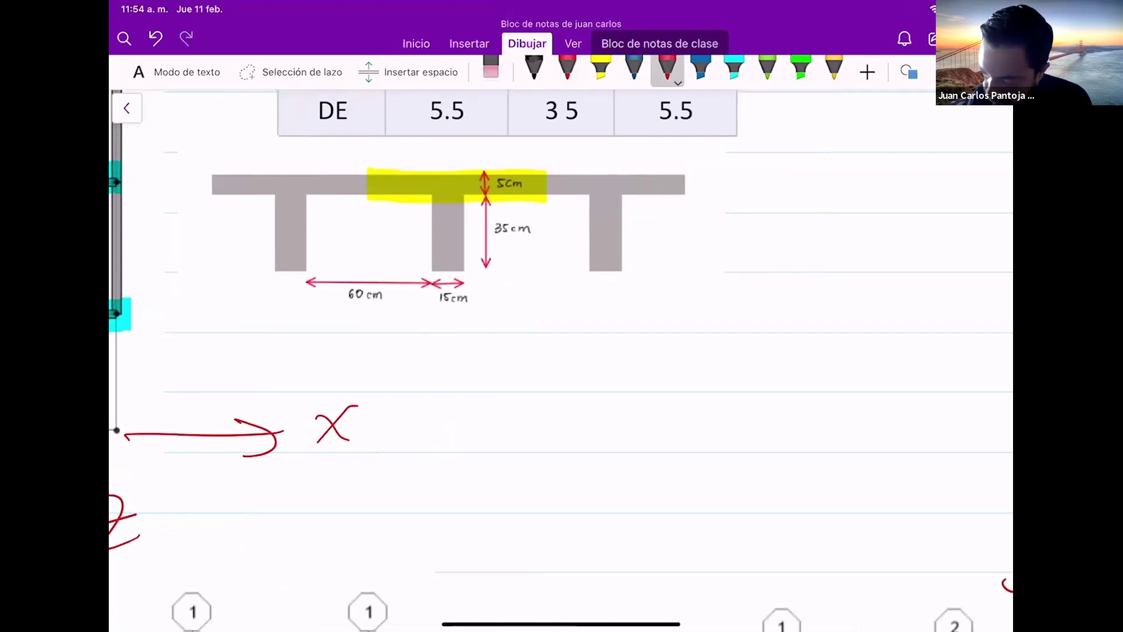
click(909, 72)
click(930, 154)
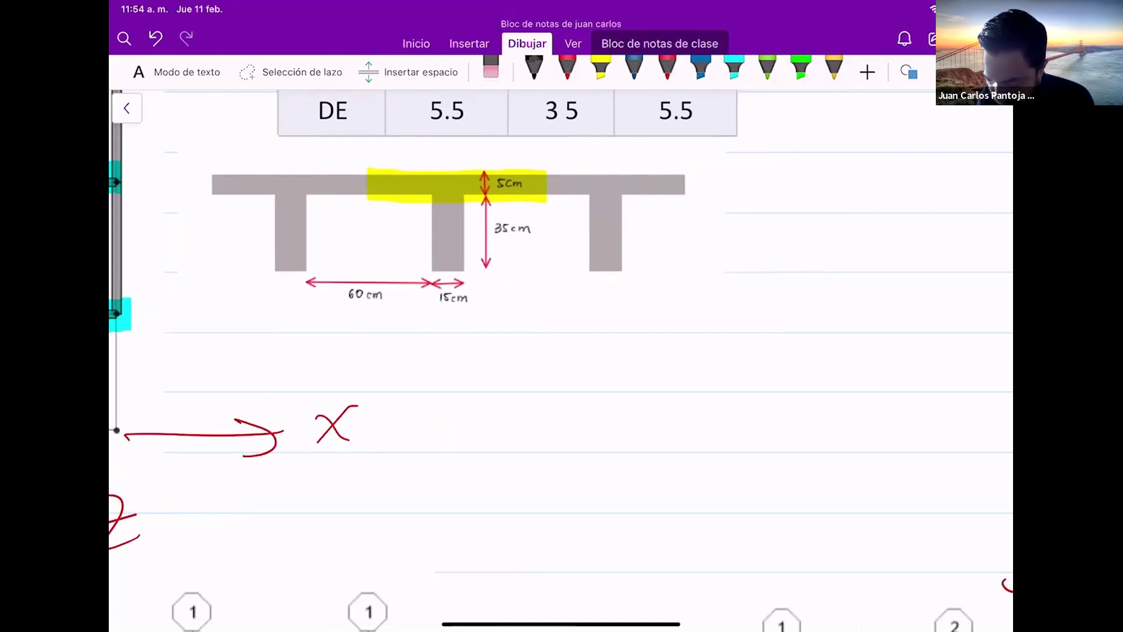
drag(476, 319, 961, 572)
key(ctrl+z)
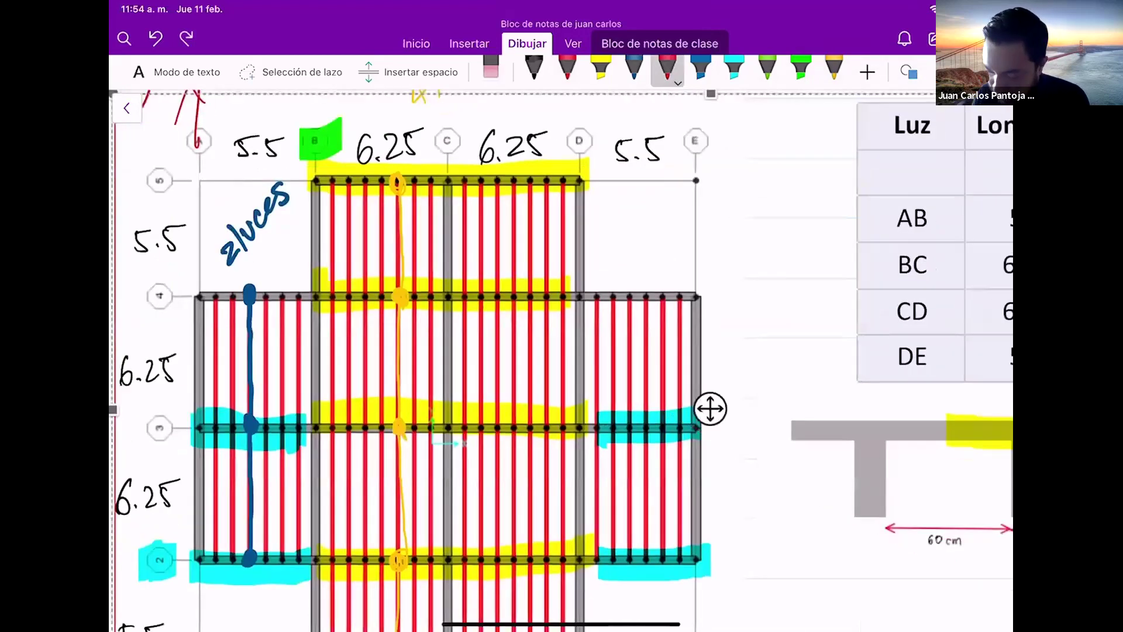
scroll(561, 351, right, 10)
scroll(562, 351, down, 5)
scroll(562, 292, up, 2)
scroll(561, 292, right, 1)
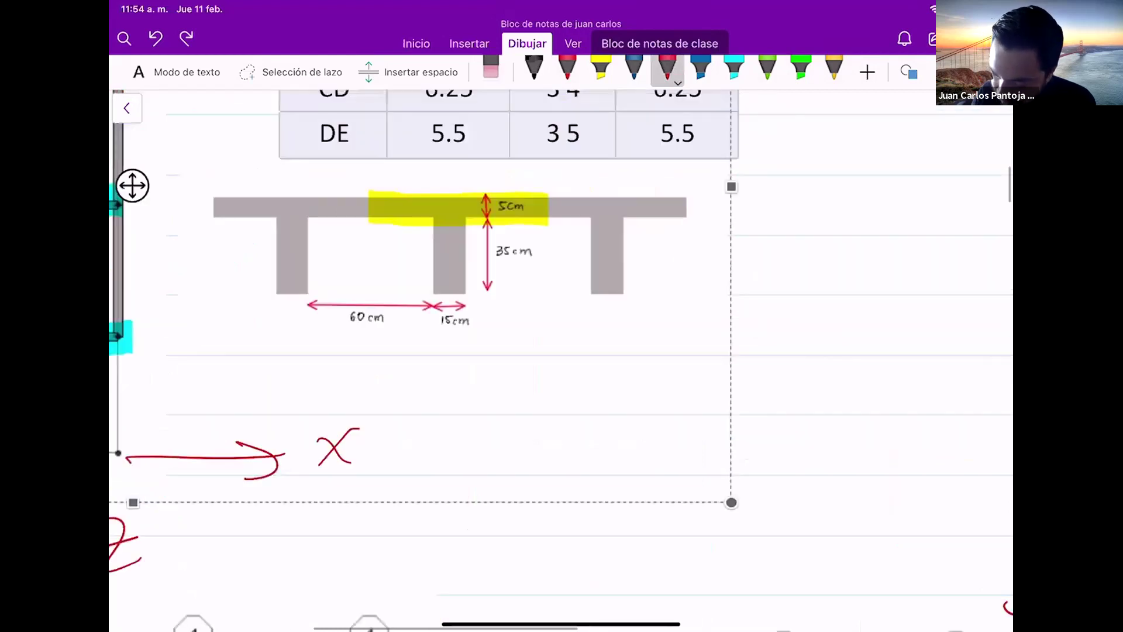
Draw a red dimension line with end ticks below the cross-section, spanning the yellow slab portion, and label it "75cm".
click(568, 69)
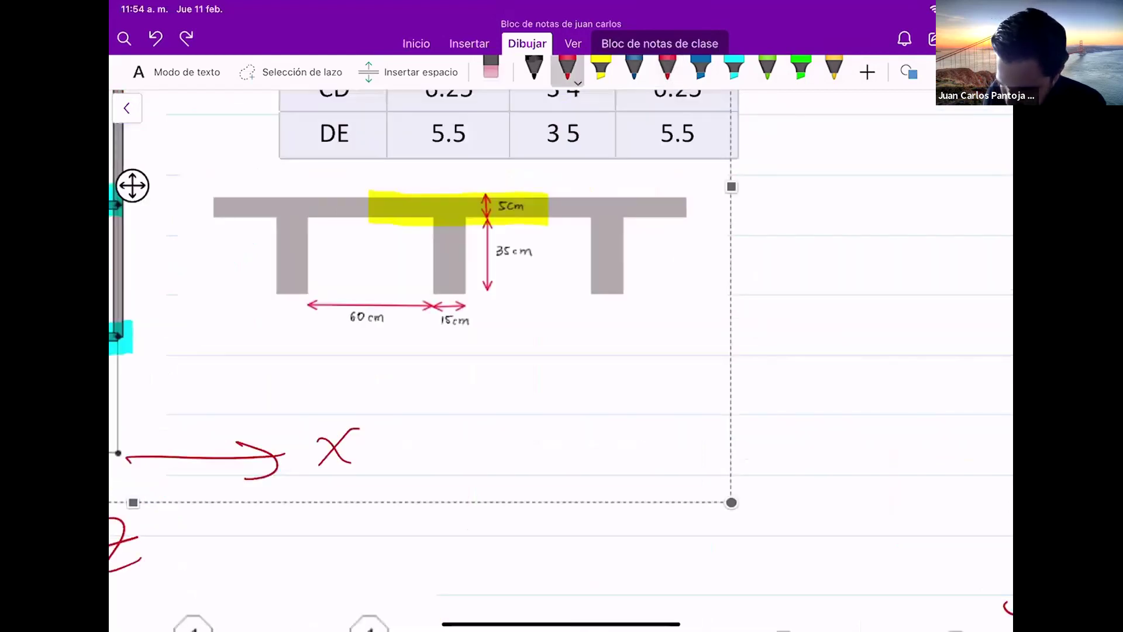
mouse_move(381, 342)
mouse_down()
mouse_move(464, 339)
mouse_move(546, 355)
mouse_up()
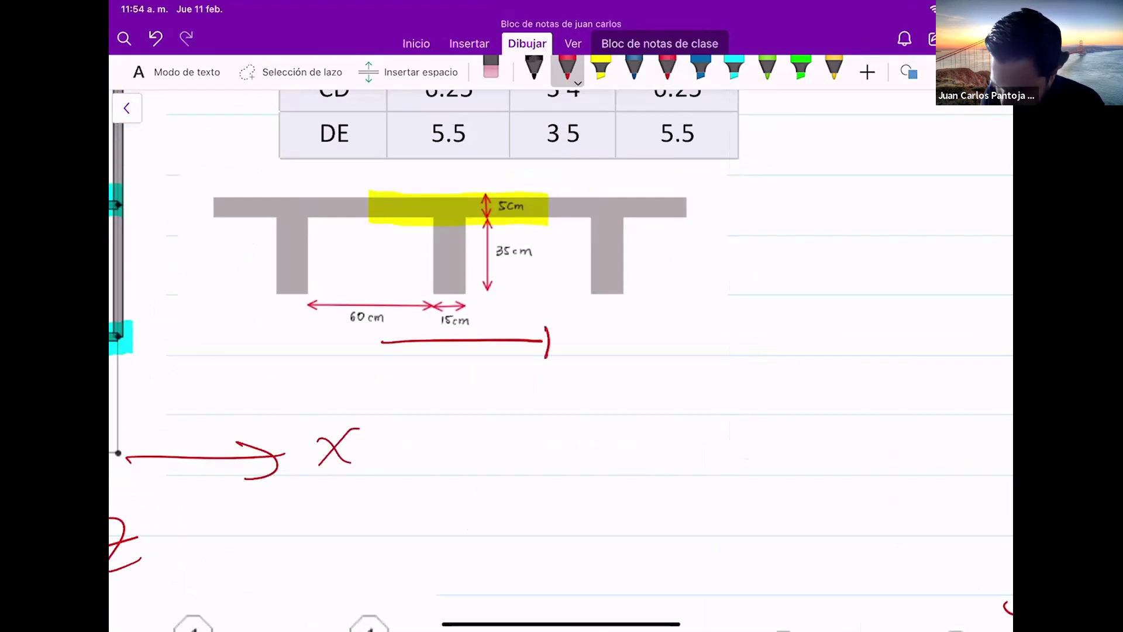
mouse_move(384, 330)
mouse_down()
mouse_move(379, 363)
mouse_move(370, 356)
mouse_up()
drag(559, 328, 535, 355)
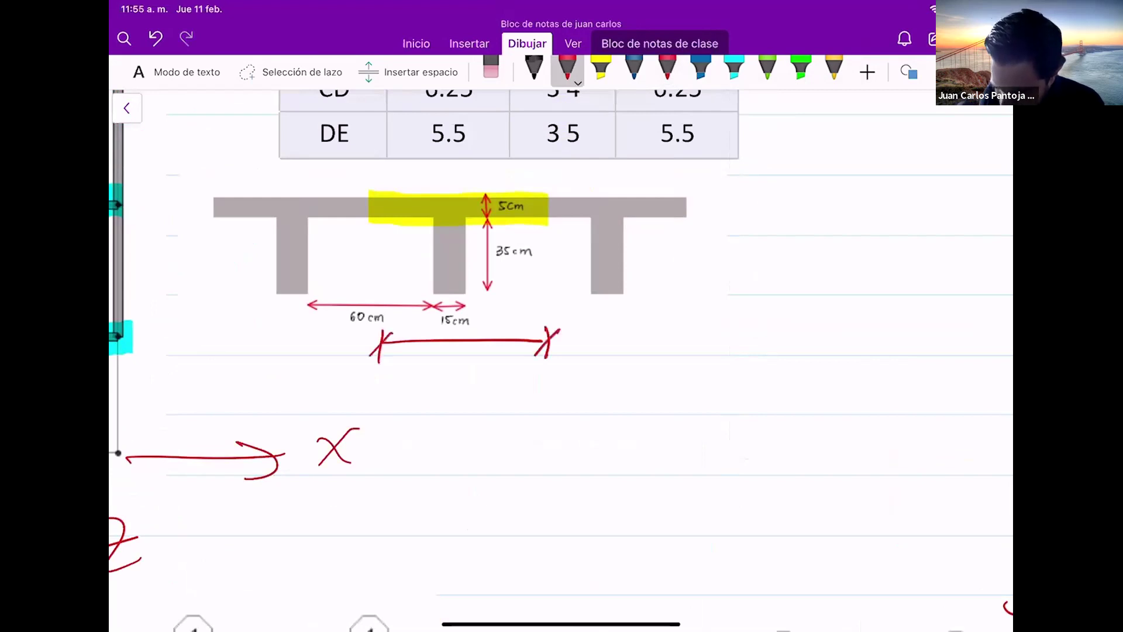
drag(430, 357, 437, 375)
mouse_move(457, 355)
mouse_down()
mouse_move(451, 373)
mouse_move(467, 355)
mouse_up()
drag(475, 366, 474, 376)
drag(479, 367, 506, 376)
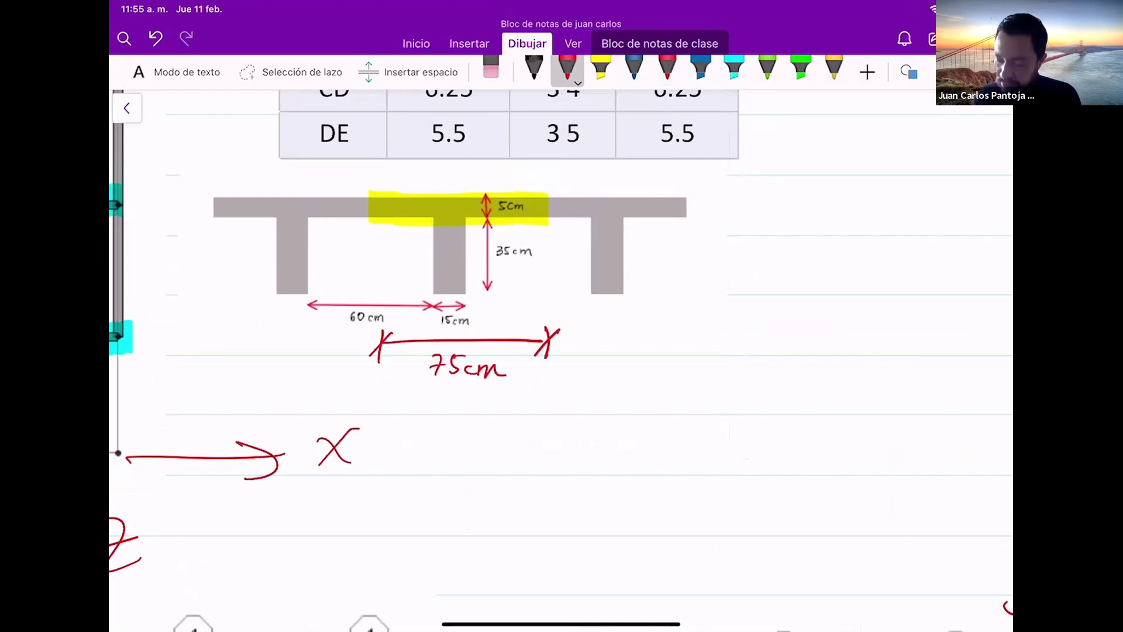
Draw a red upward arrow through the slab above the middle rib and label it "R".
scroll(560, 350, up, 2)
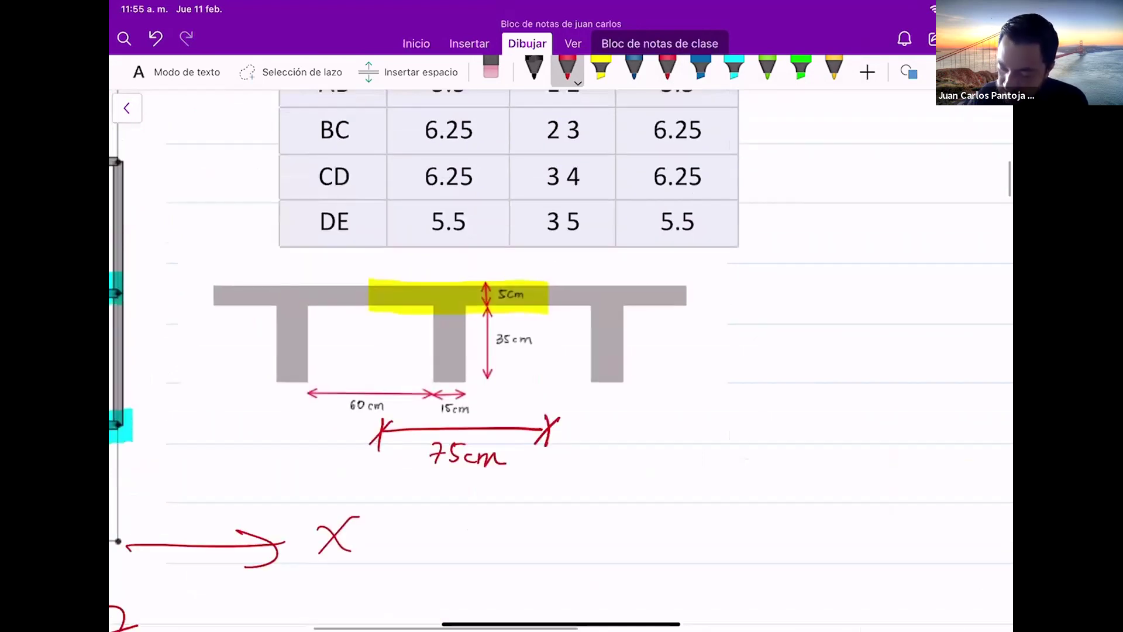
click(534, 68)
click(567, 69)
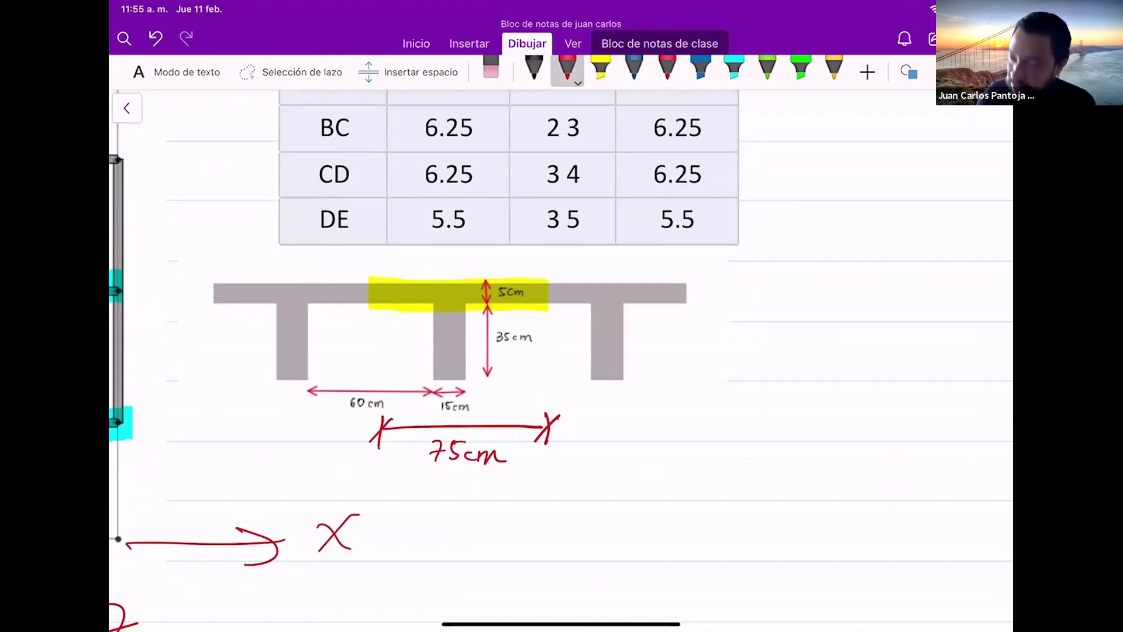
scroll(560, 351, down, 1)
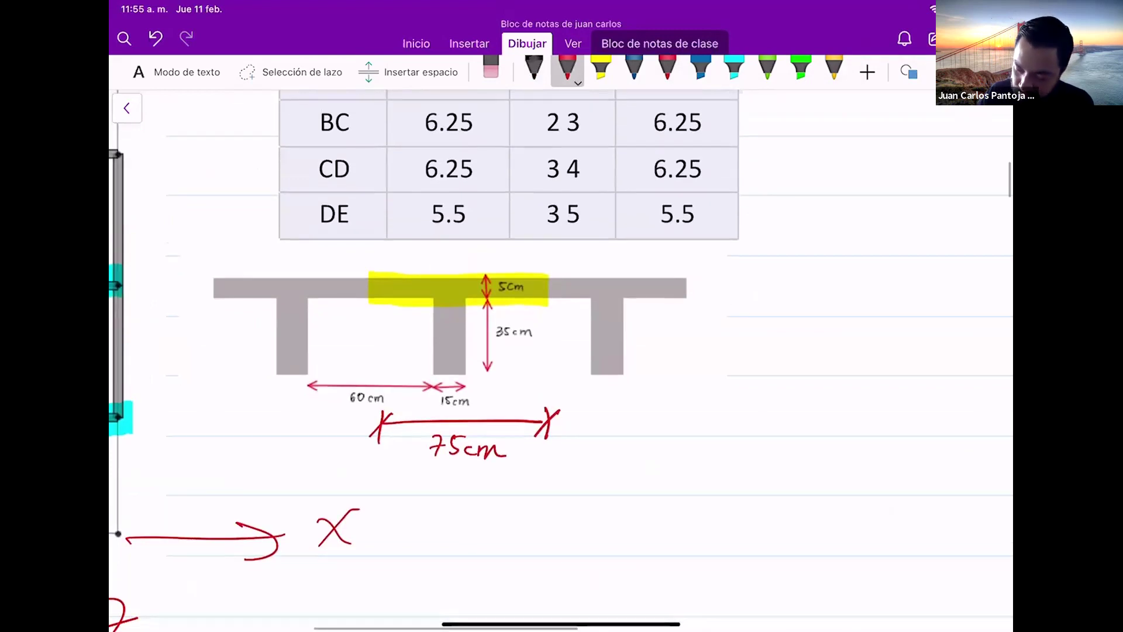
drag(439, 273, 448, 308)
mouse_move(449, 249)
mouse_down()
mouse_move(456, 270)
mouse_move(483, 264)
mouse_up()
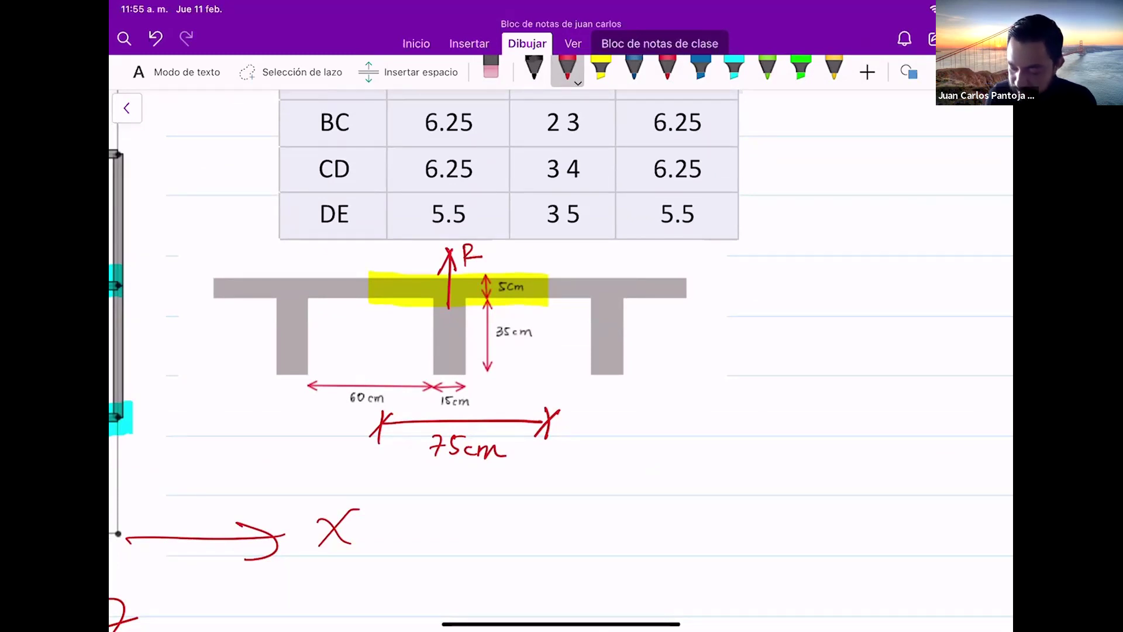
click(735, 67)
drag(205, 286, 685, 280)
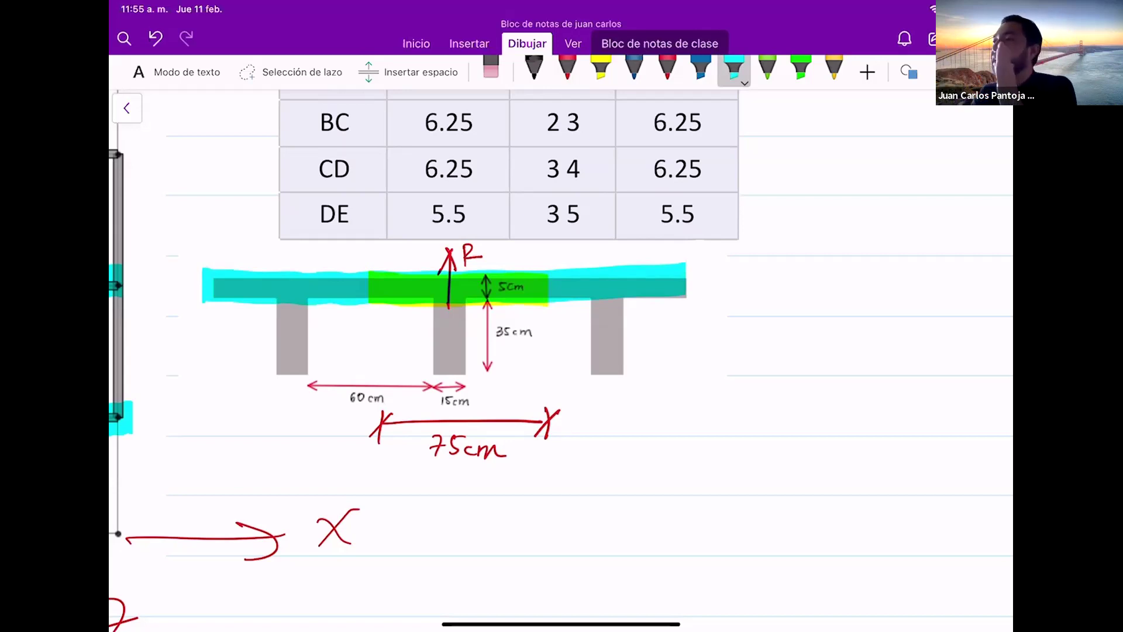
click(491, 69)
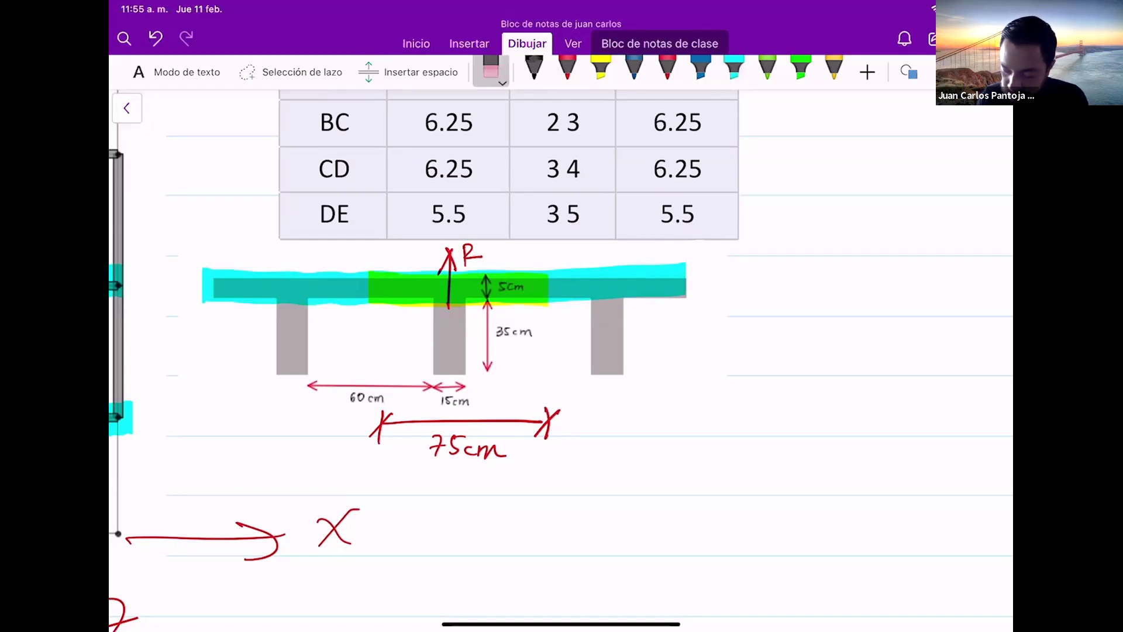
click(608, 285)
click(491, 68)
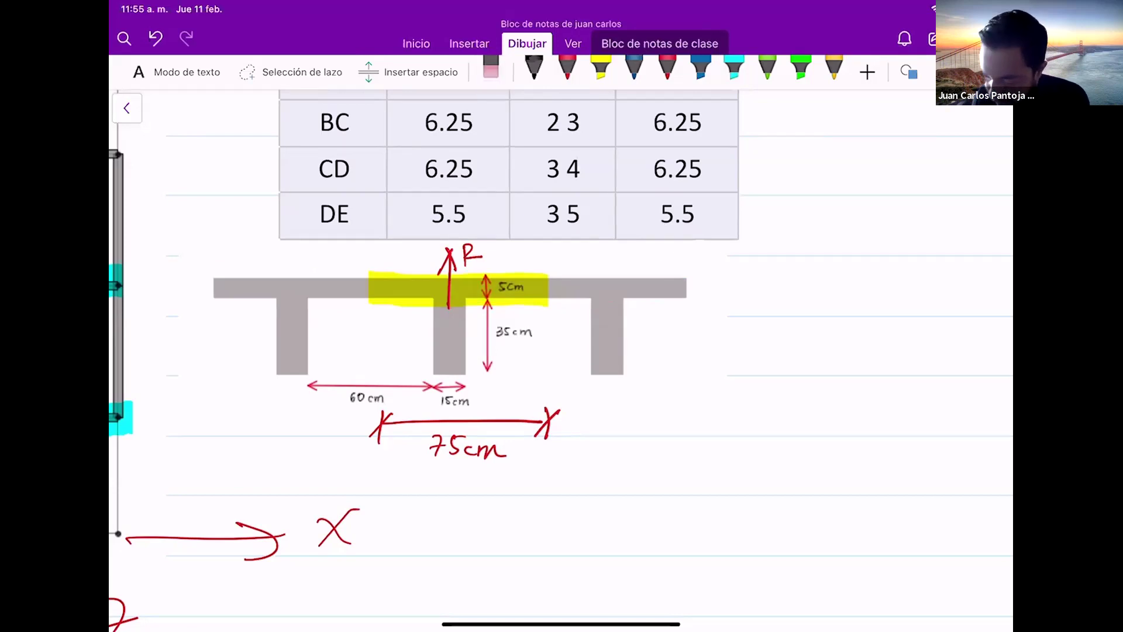
Highlight the slab portion above the right rib in cyan and the portion above the left rib in green.
click(733, 69)
drag(548, 288, 688, 287)
click(801, 69)
drag(211, 287, 360, 286)
drag(212, 286, 375, 286)
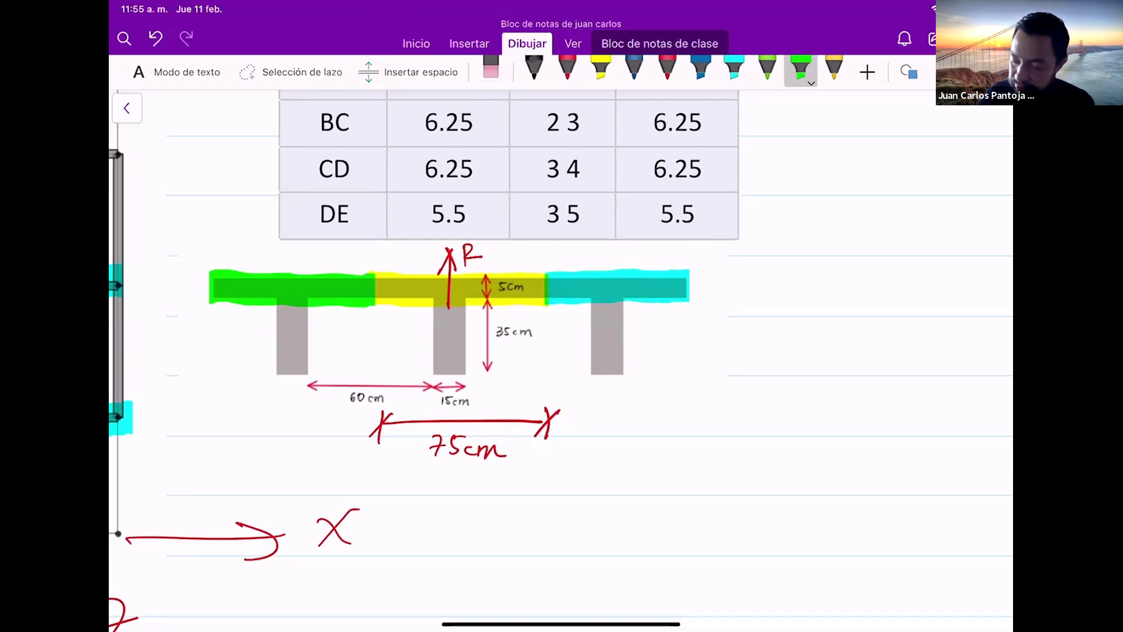
click(534, 69)
mouse_move(776, 234)
mouse_down()
mouse_move(784, 252)
mouse_move(797, 228)
mouse_up()
click(492, 69)
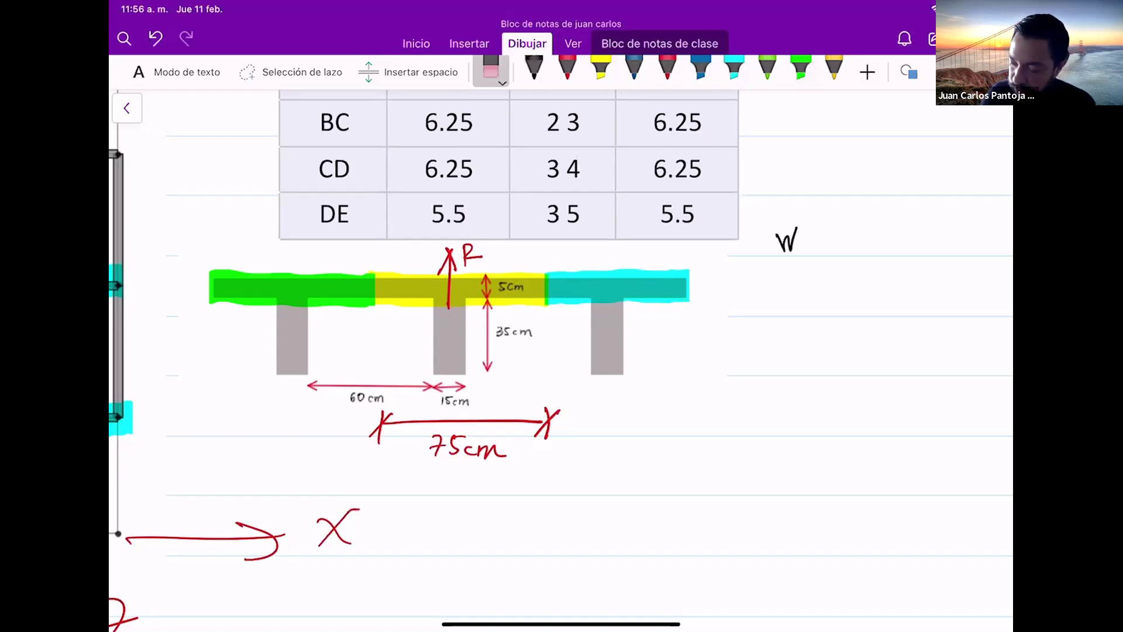
click(786, 240)
Write the formula "W = R/S" in black to the right of the joist cross-section.
click(533, 69)
mouse_move(760, 289)
mouse_down()
mouse_move(784, 282)
mouse_move(803, 296)
mouse_up()
mouse_move(790, 302)
mouse_down()
mouse_move(853, 299)
mouse_move(857, 315)
mouse_move(820, 353)
mouse_up()
click(834, 338)
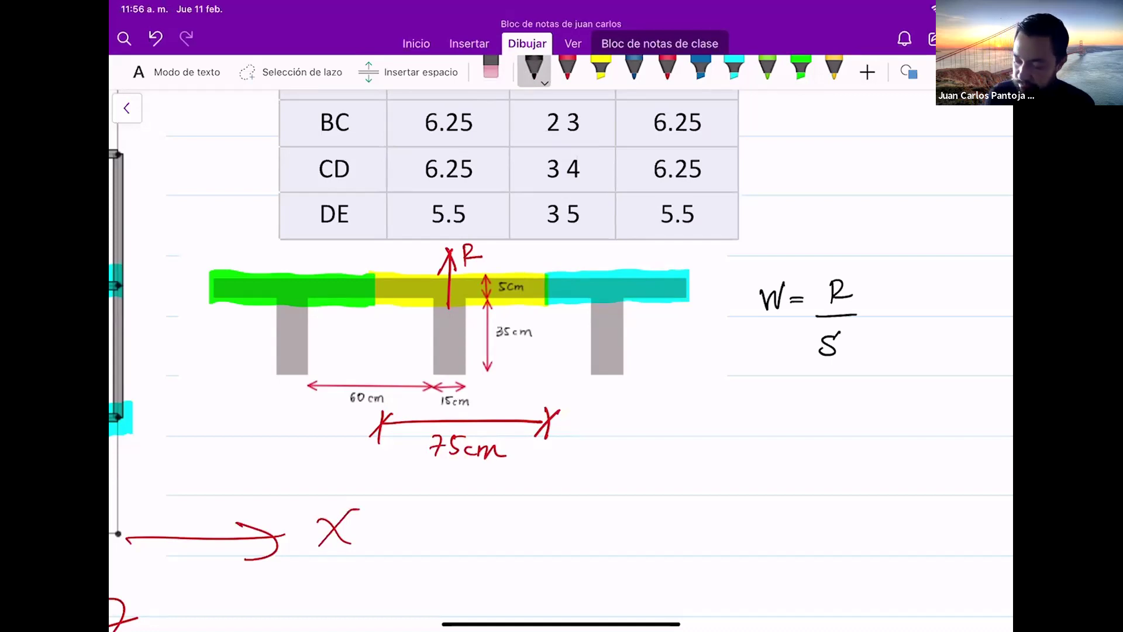
click(491, 70)
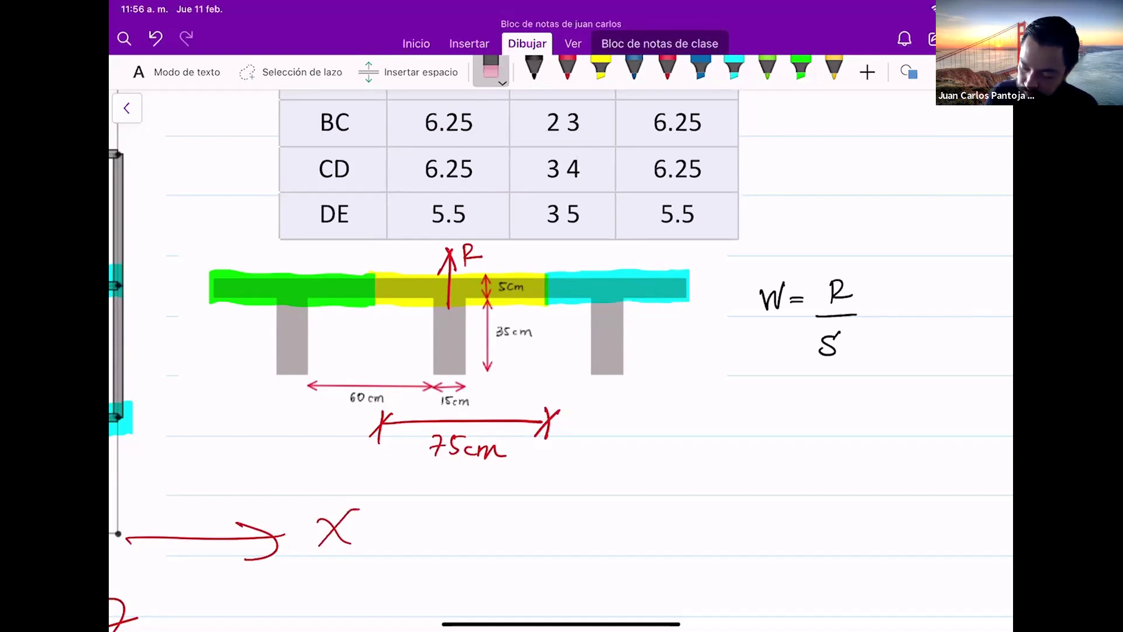
click(292, 288)
key(ctrl+z)
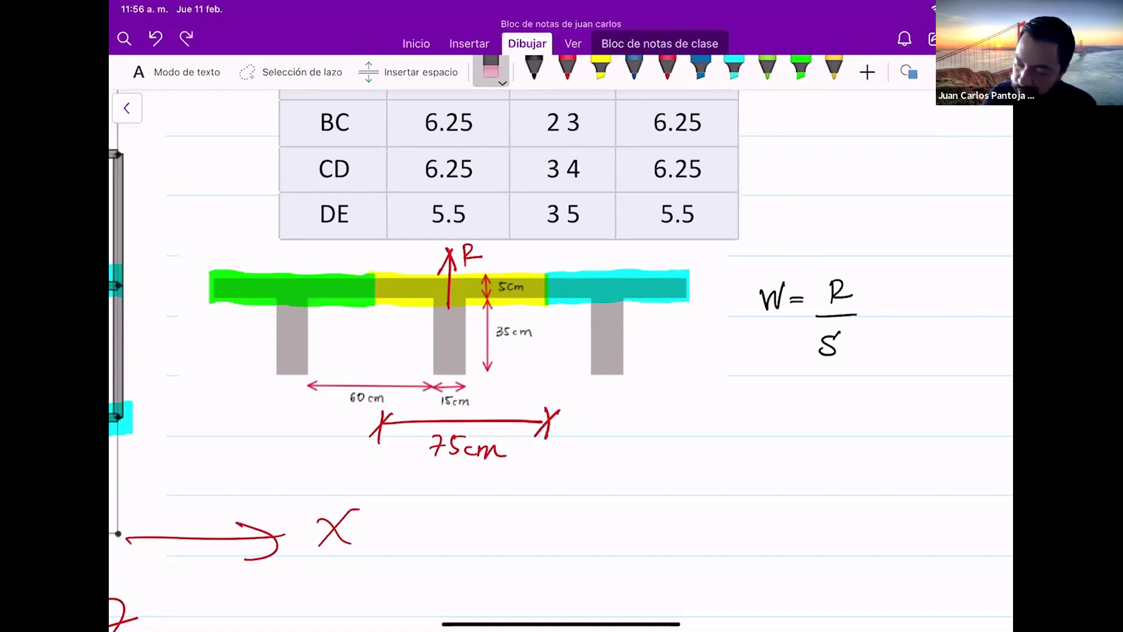
click(491, 71)
Sketch a light green distributed load along the whole slab top, with a wavy upper outline and a row of downward arrows.
click(767, 69)
mouse_move(213, 269)
mouse_down()
mouse_move(237, 249)
mouse_move(679, 246)
mouse_move(676, 274)
mouse_up()
mouse_move(250, 248)
mouse_down()
mouse_move(251, 272)
mouse_move(258, 262)
mouse_up()
drag(282, 248, 282, 273)
drag(276, 265, 317, 273)
drag(311, 264, 323, 263)
mouse_move(354, 242)
mouse_down()
mouse_move(353, 271)
mouse_move(364, 254)
mouse_up()
drag(410, 238, 409, 274)
drag(403, 263, 416, 261)
drag(507, 240, 506, 272)
drag(501, 263, 513, 261)
mouse_move(548, 240)
mouse_down()
mouse_move(547, 273)
mouse_move(554, 260)
mouse_up()
drag(592, 241, 591, 272)
drag(584, 263, 640, 271)
drag(634, 262, 647, 260)
drag(666, 245, 666, 272)
drag(662, 264, 670, 262)
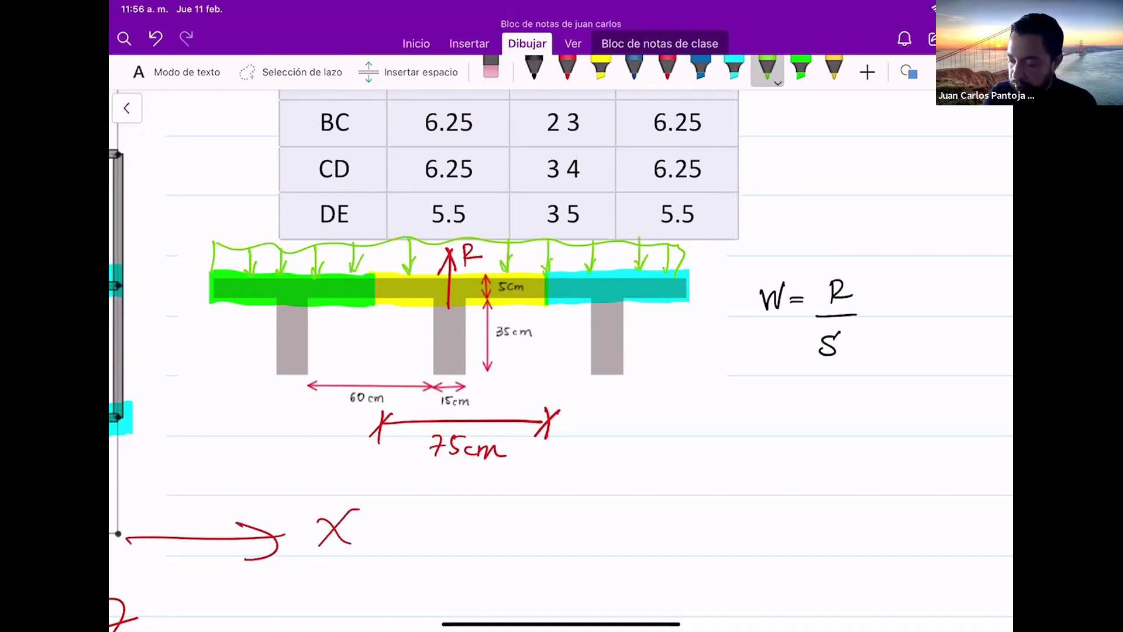
Examine how the joists bear on the floor plan's beam axes and review the two-span joists' dead load reactions.
ctrl+scroll(699, 373, down, 1)
ctrl+scroll(699, 373, down, 2)
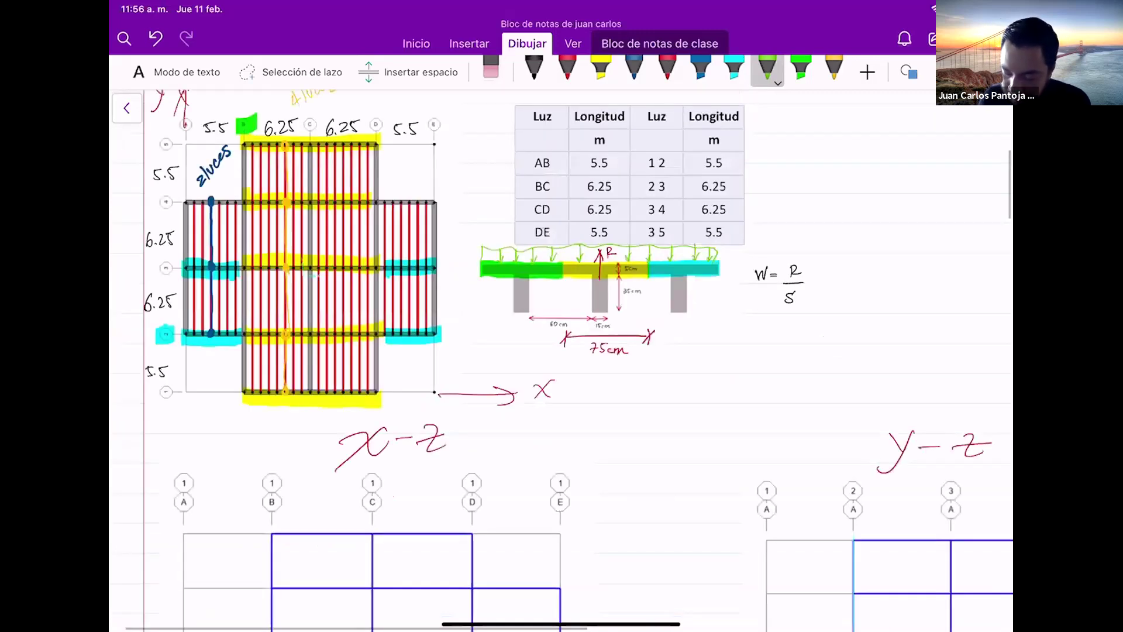
ctrl+scroll(310, 332, up, 5)
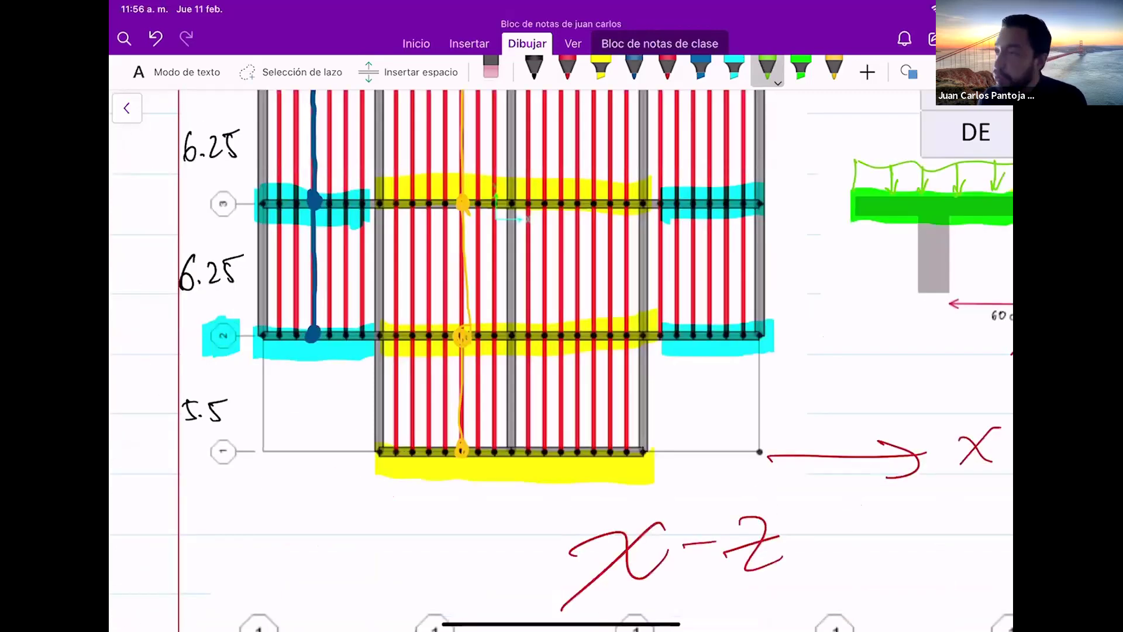
scroll(560, 351, up, 3)
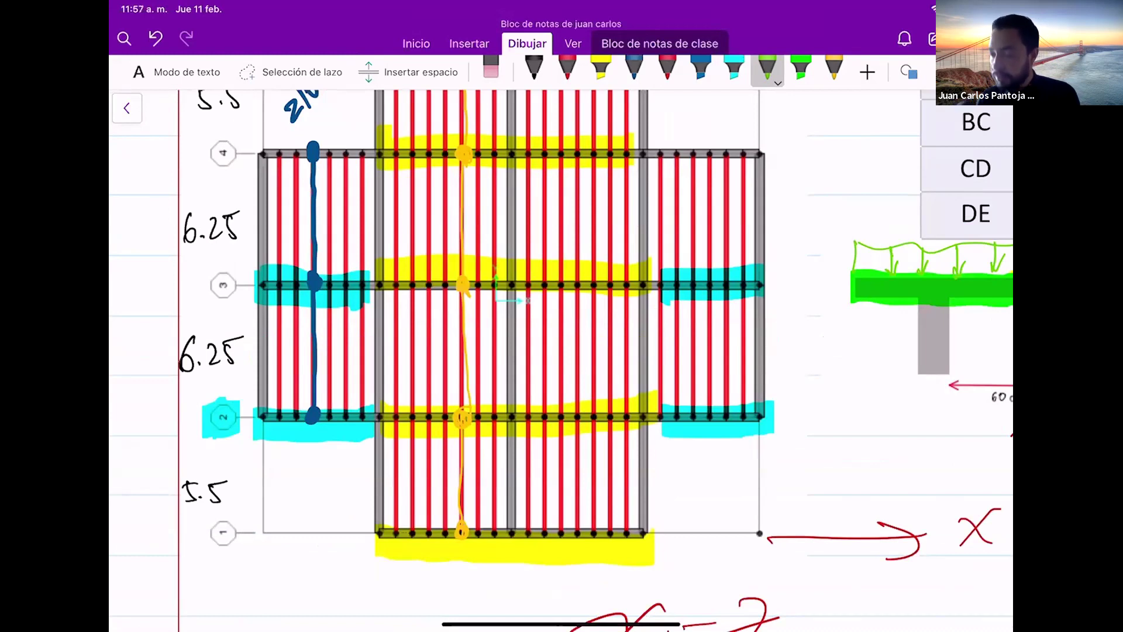
ctrl+scroll(449, 469, down, 3)
scroll(560, 360, down, 10)
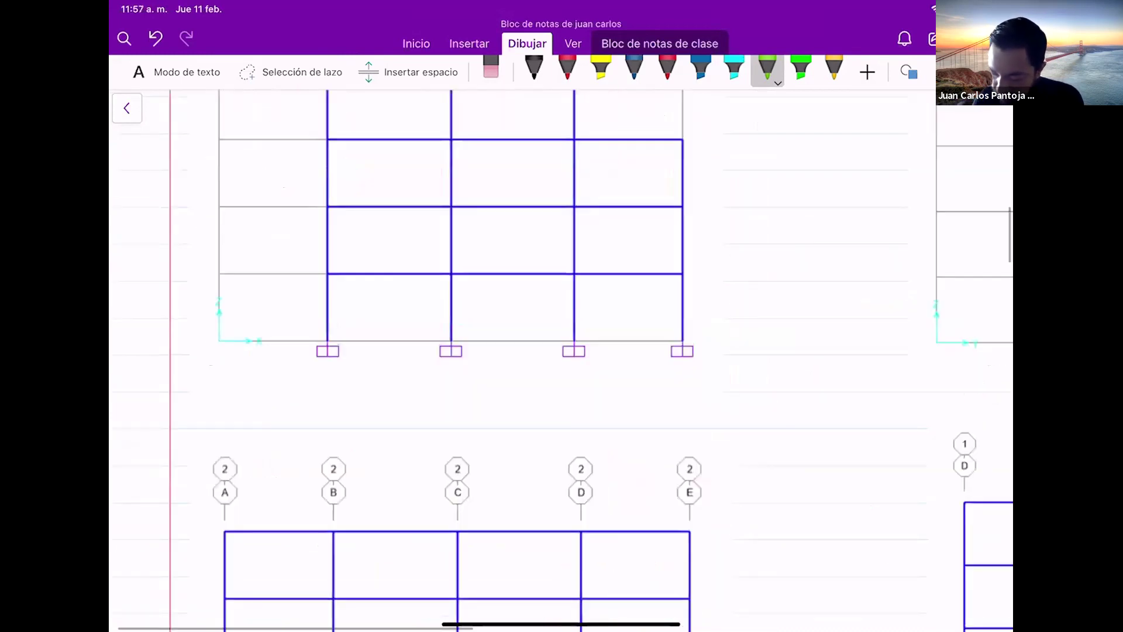
scroll(560, 360, down, 5)
scroll(560, 361, down, 5)
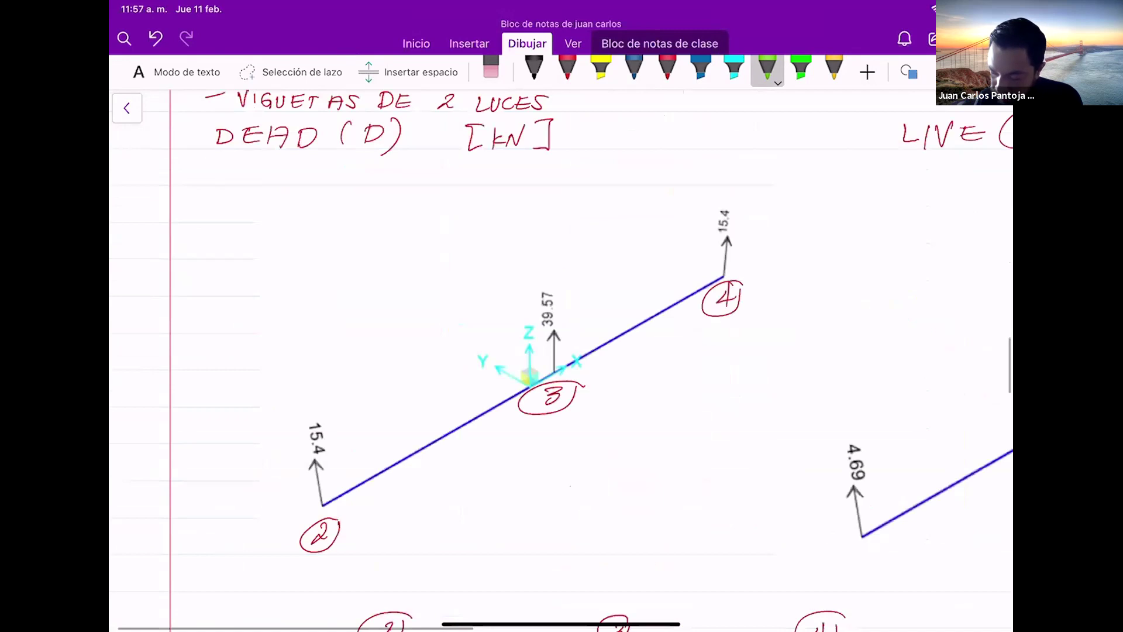
ctrl+scroll(561, 360, down, 2)
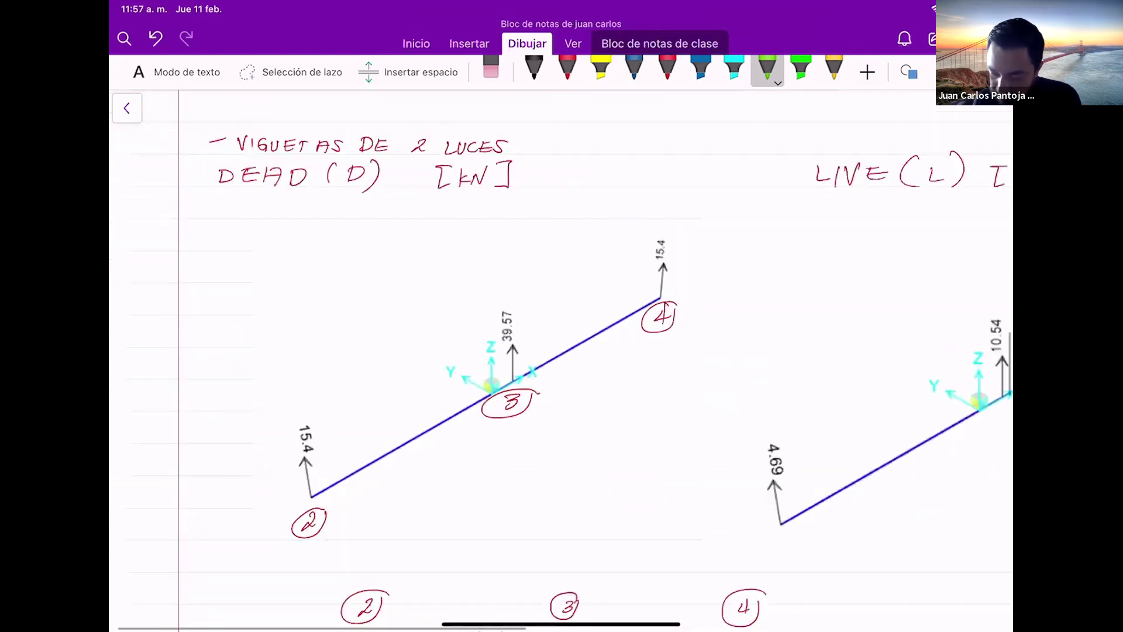
scroll(560, 360, up, 1)
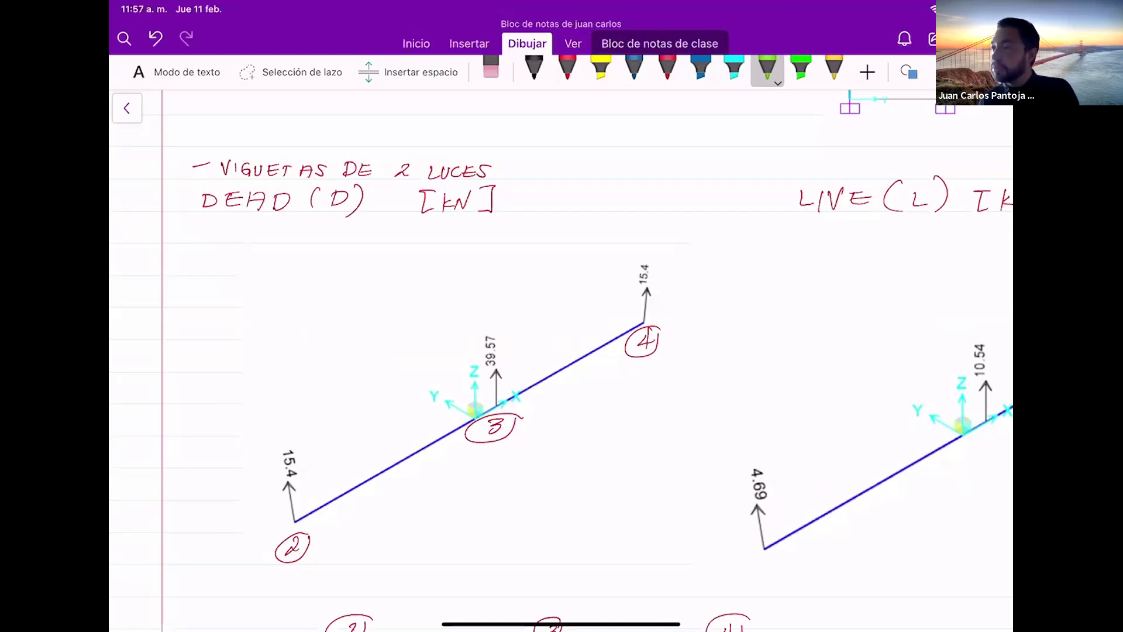
Number the supports of the two-span live load diagram in red with circled 2, 3 and 4, from lower left to upper right.
scroll(560, 351, right, 3)
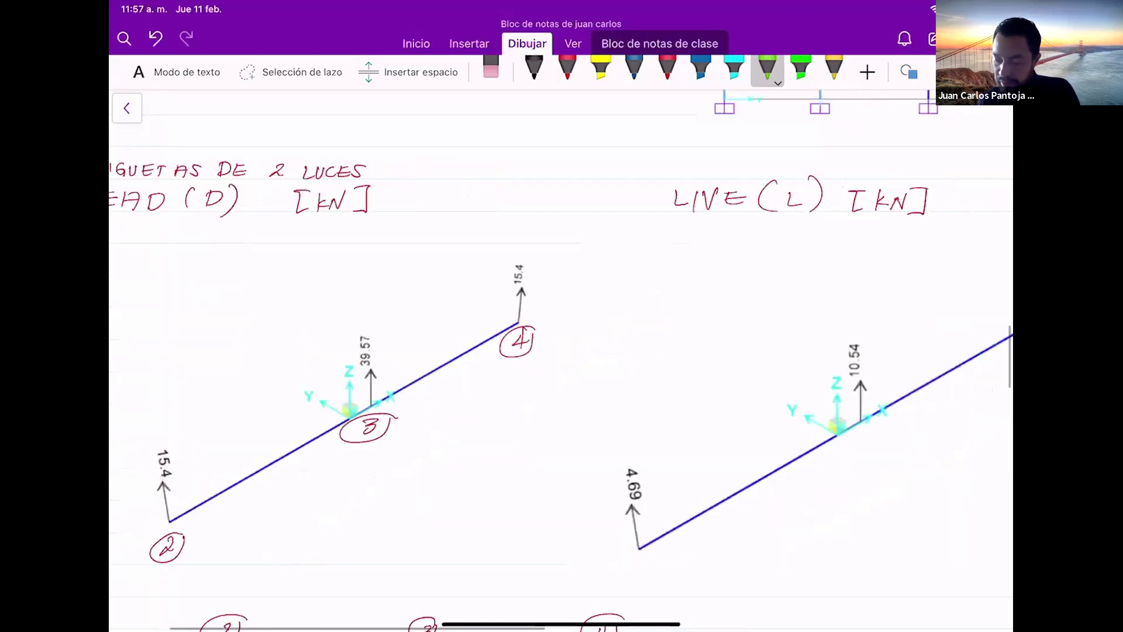
scroll(560, 351, right, 1)
ctrl+scroll(560, 361, down, 1)
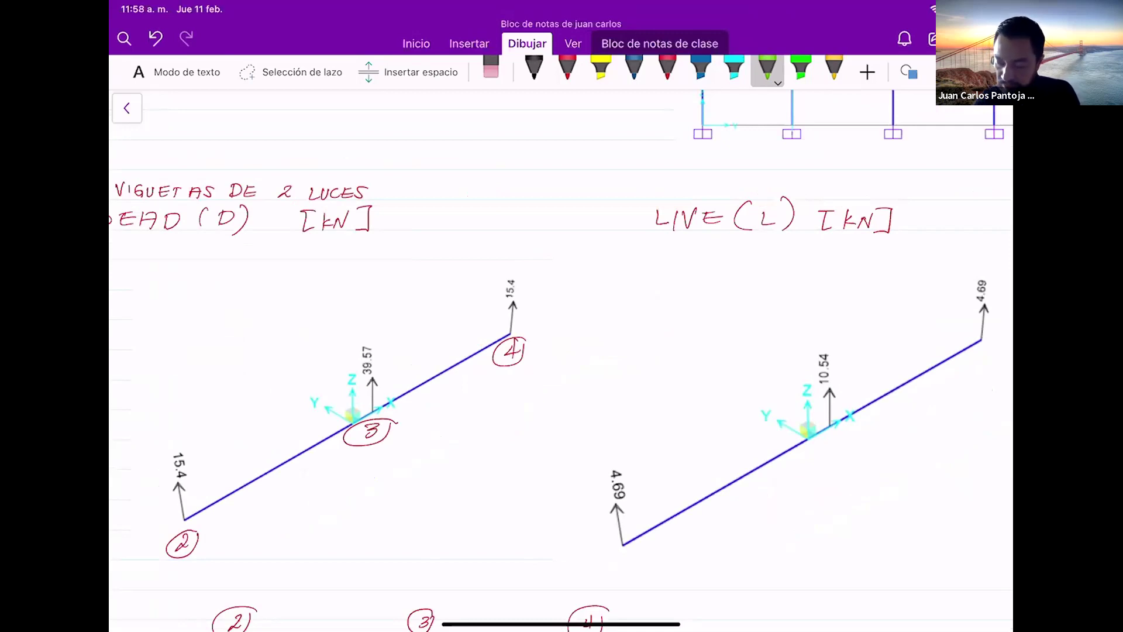
click(567, 69)
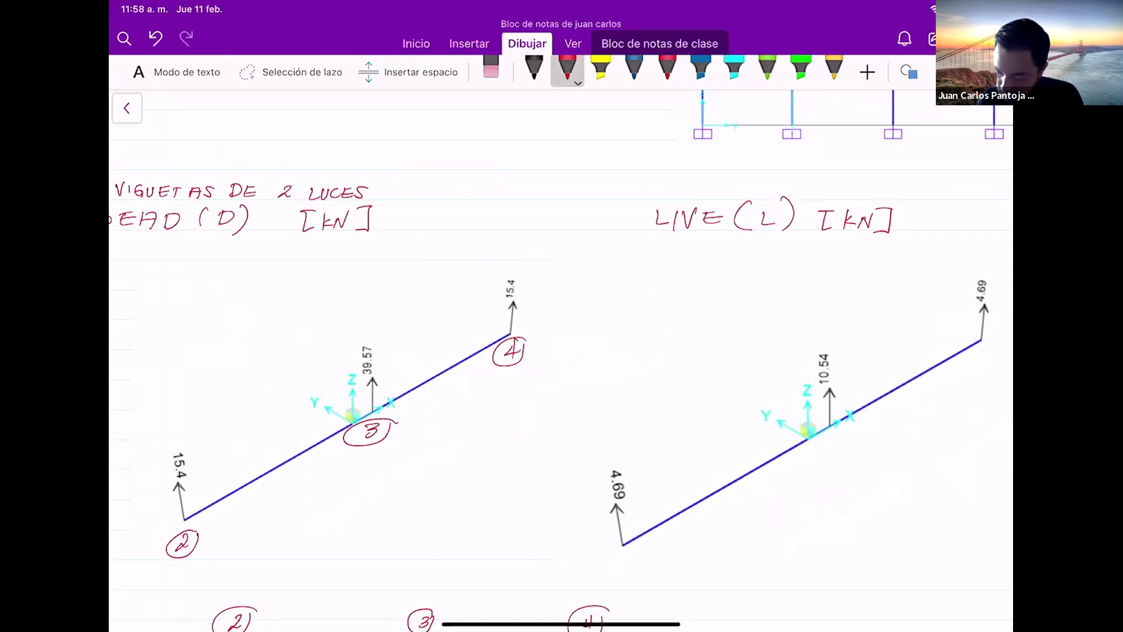
drag(670, 537, 682, 548)
drag(691, 530, 691, 537)
drag(844, 441, 844, 458)
drag(858, 428, 861, 434)
drag(864, 440, 867, 444)
drag(977, 354, 987, 375)
mouse_move(990, 352)
mouse_down()
mouse_move(989, 380)
mouse_move(1000, 358)
mouse_up()
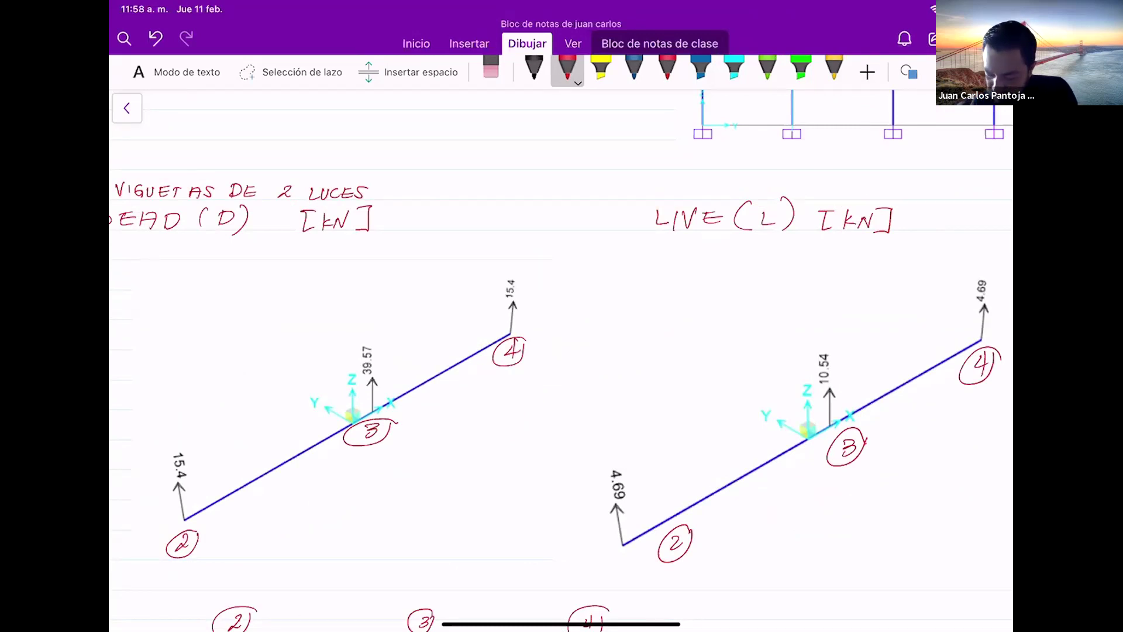
Draw red dashed lines from the circled axis numbers 2, 3 and 4 down to the supports of the two-span beam diagram.
scroll(561, 351, down, 2)
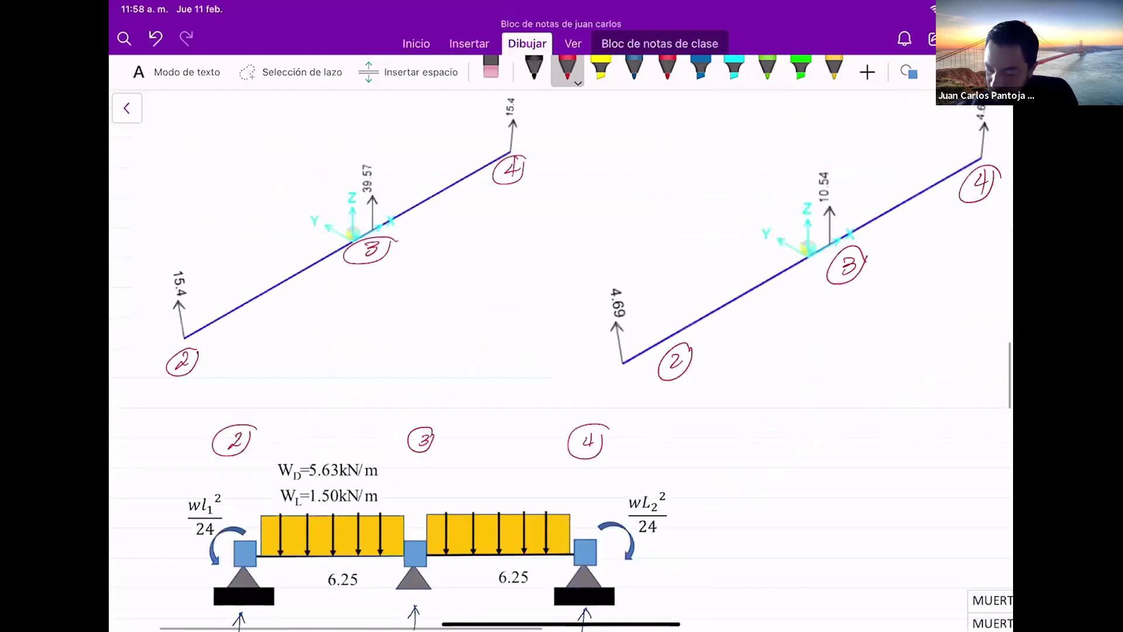
scroll(560, 360, up, 2)
scroll(560, 359, down, 2)
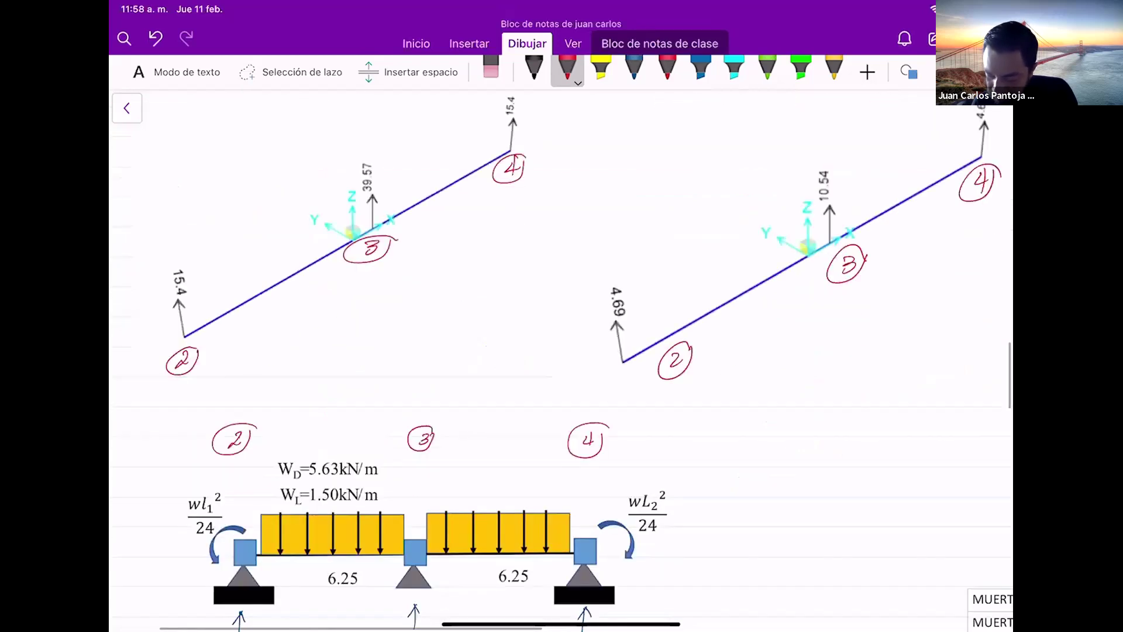
scroll(560, 360, down, 1)
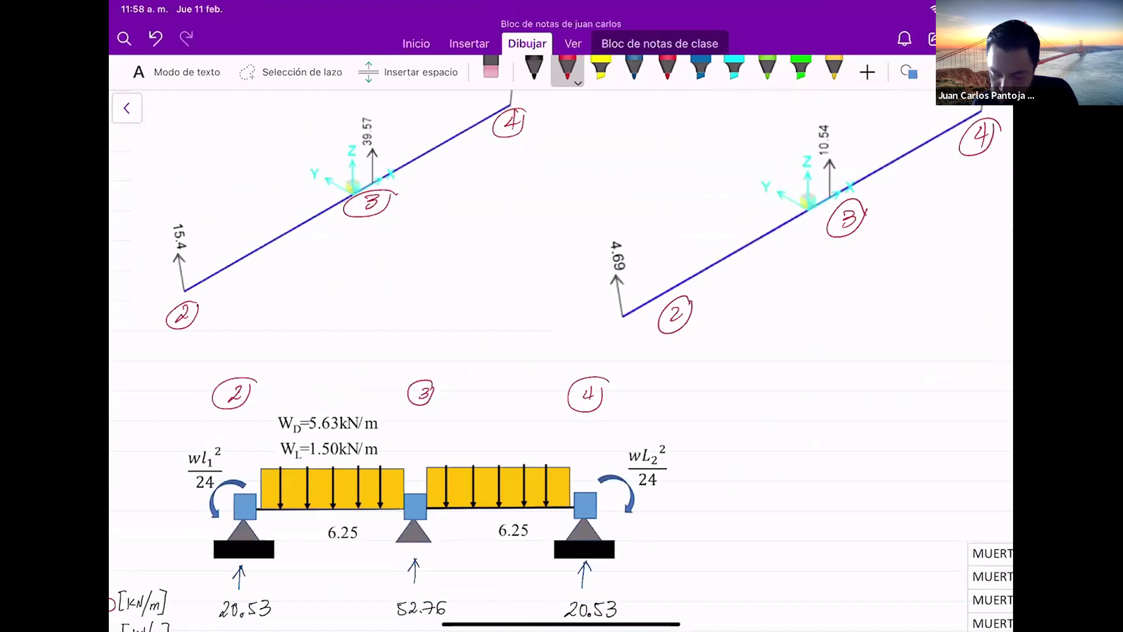
scroll(560, 359, down, 1)
scroll(560, 359, down, 1)
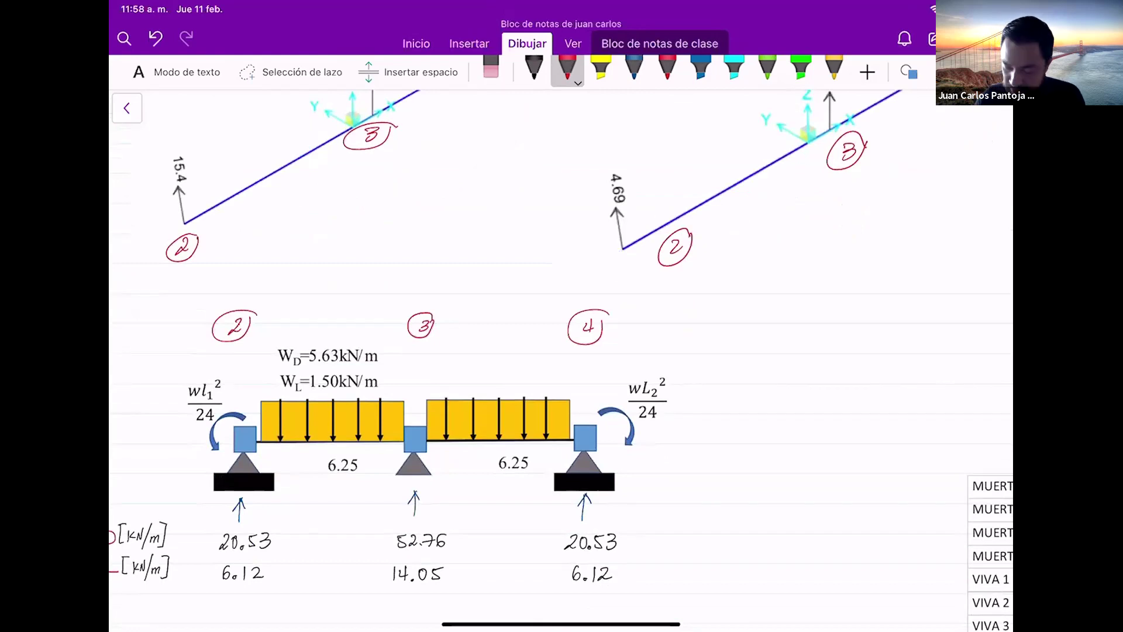
drag(234, 350, 233, 401)
drag(417, 346, 417, 370)
drag(415, 379, 416, 388)
drag(415, 396, 416, 420)
drag(588, 349, 588, 357)
drag(588, 364, 588, 373)
drag(589, 380, 588, 389)
drag(588, 394, 587, 408)
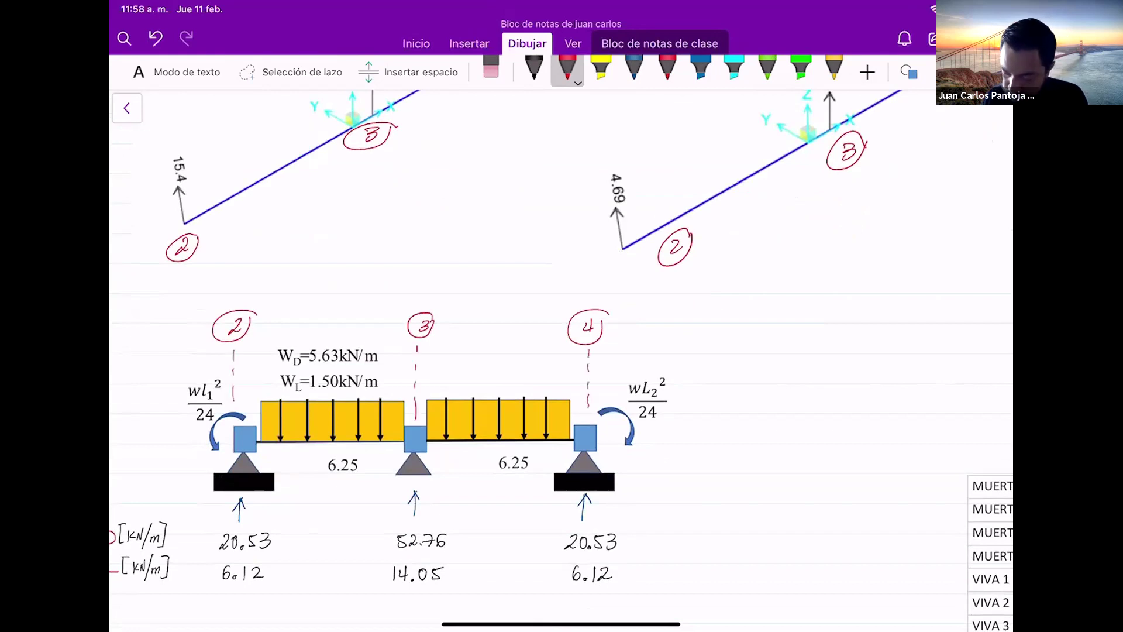
Expand the "D" label above the four-span joists' dead load diagram to "DEAD (D)" in red.
scroll(561, 360, left, 1)
scroll(562, 361, down, 1)
scroll(564, 360, up, 1)
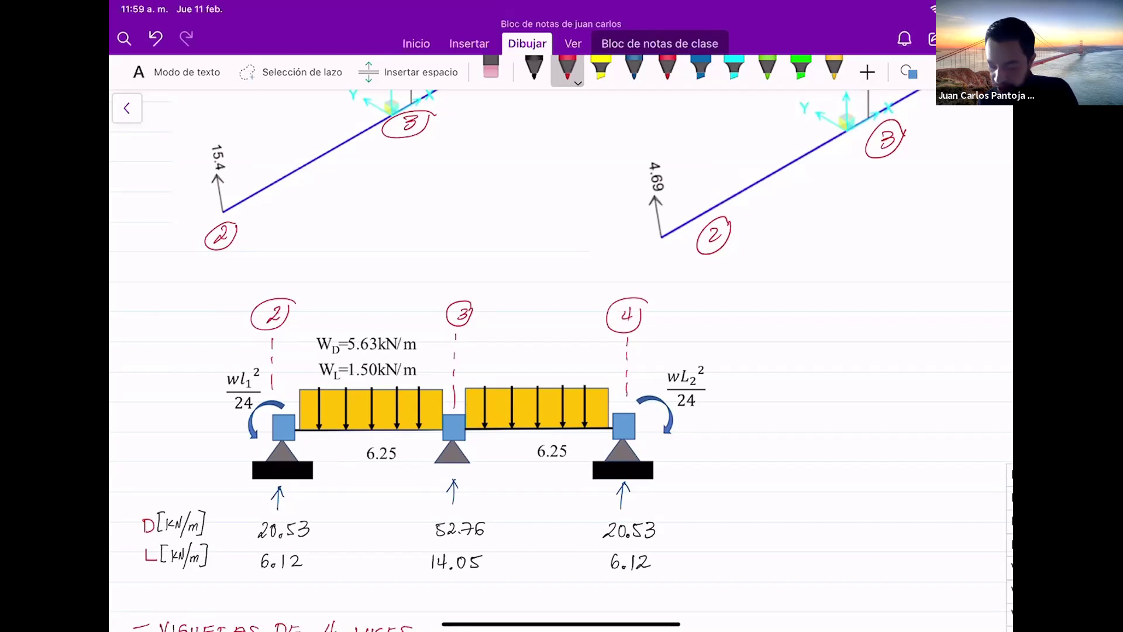
scroll(561, 351, down, 6)
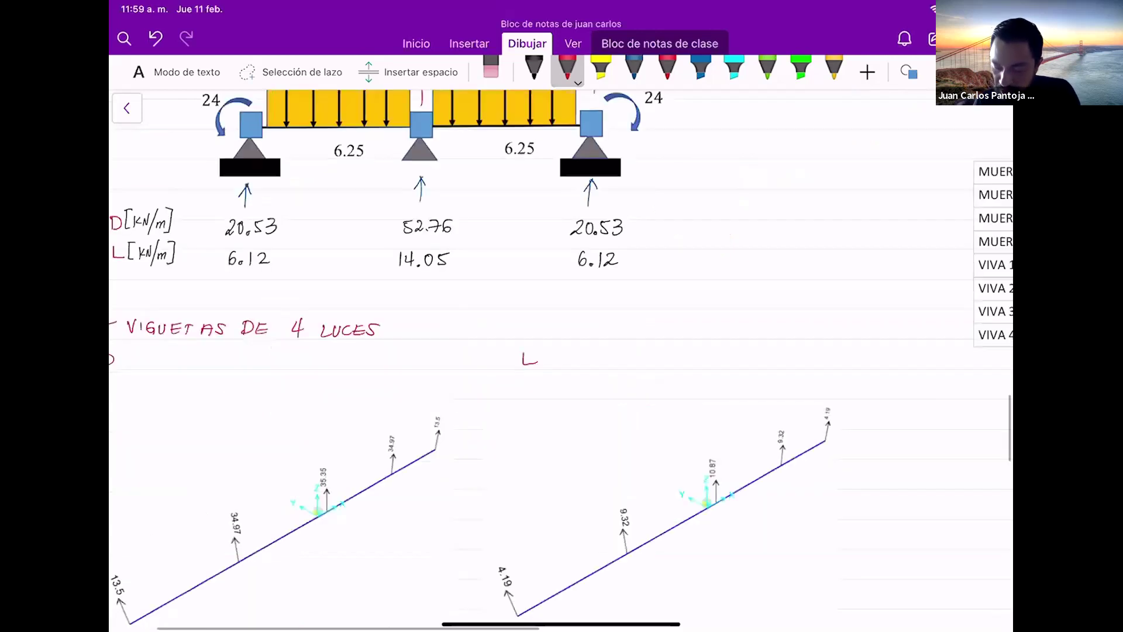
scroll(561, 360, left, 1)
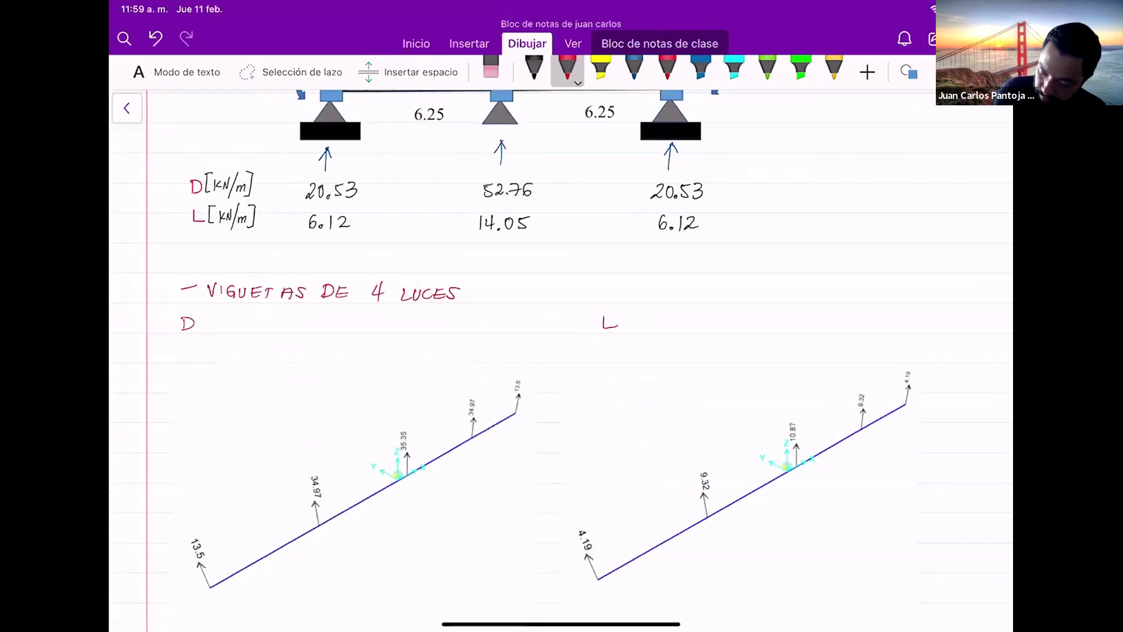
mouse_move(199, 318)
mouse_down()
mouse_move(206, 329)
mouse_move(210, 317)
mouse_up()
drag(200, 323, 209, 322)
drag(213, 330, 227, 331)
drag(215, 324, 234, 332)
mouse_move(232, 317)
mouse_down()
mouse_move(234, 332)
mouse_move(280, 333)
mouse_up()
drag(280, 317, 280, 333)
drag(296, 312, 297, 336)
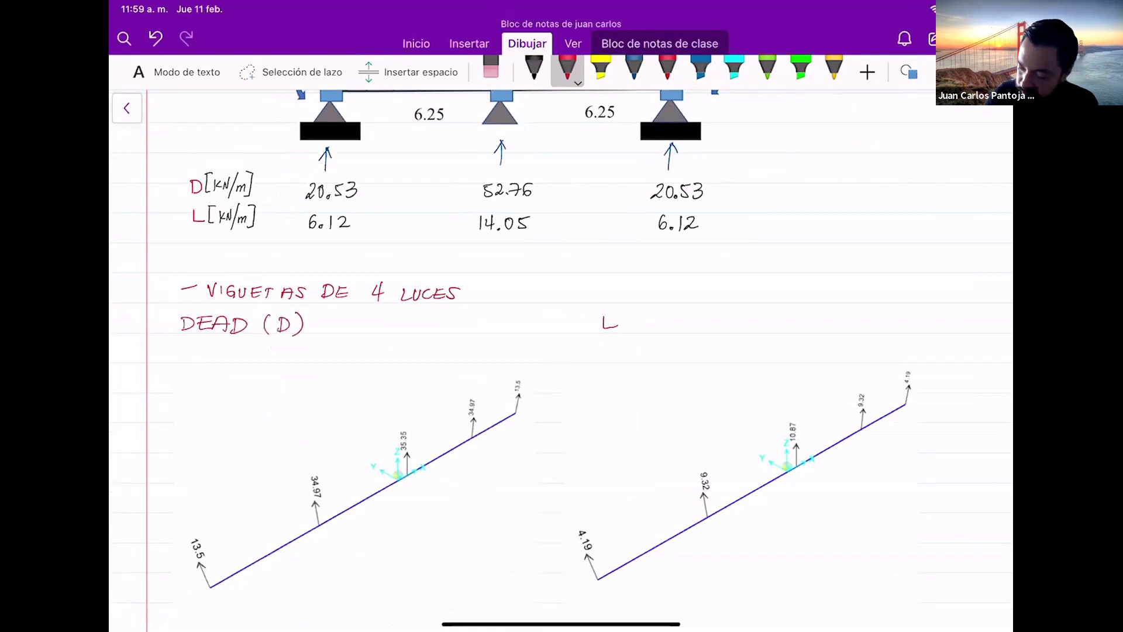
Expand the "L" label above the four-span joists' live load diagram to "LIVE (L)" in red.
drag(631, 318, 641, 317)
drag(647, 318, 659, 331)
drag(647, 318, 659, 318)
drag(647, 325, 681, 332)
drag(695, 317, 708, 334)
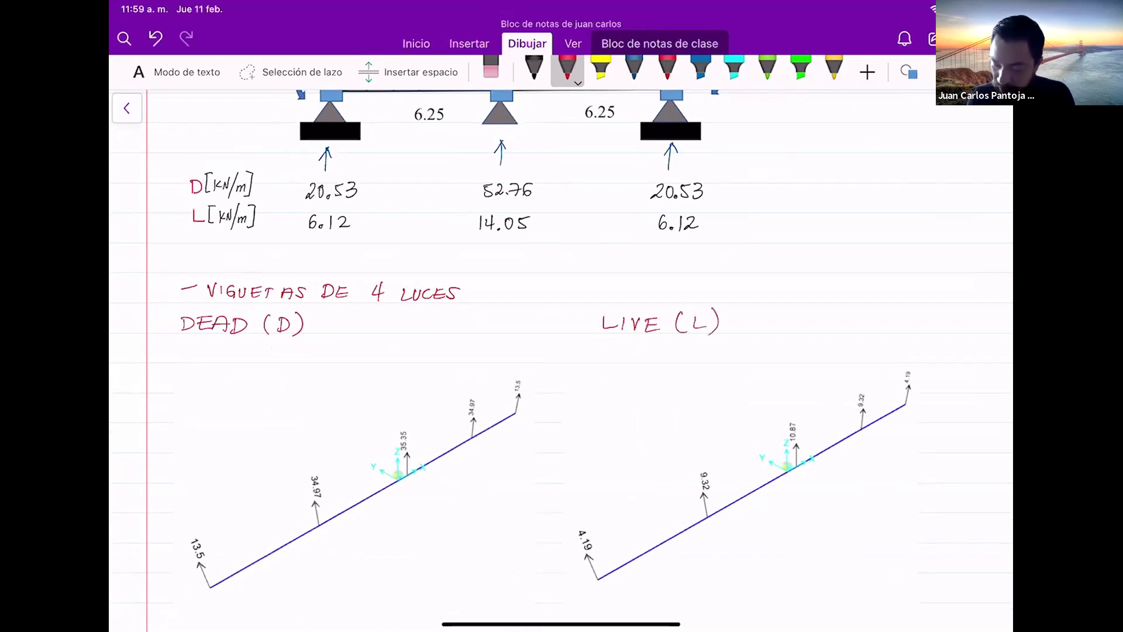
Add the unit "[kN]" in red after both the dead and live load headings of the four-span joists.
mouse_move(317, 314)
mouse_down()
mouse_move(336, 313)
mouse_move(340, 331)
mouse_up()
drag(347, 317, 346, 331)
mouse_move(358, 319)
mouse_down()
mouse_move(363, 330)
mouse_move(372, 319)
mouse_up()
drag(375, 314, 375, 333)
drag(736, 314, 749, 312)
mouse_move(742, 314)
mouse_down()
mouse_move(740, 333)
mouse_move(759, 333)
mouse_up()
mouse_move(772, 319)
mouse_down()
mouse_move(775, 333)
mouse_move(781, 317)
mouse_up()
drag(785, 313, 787, 336)
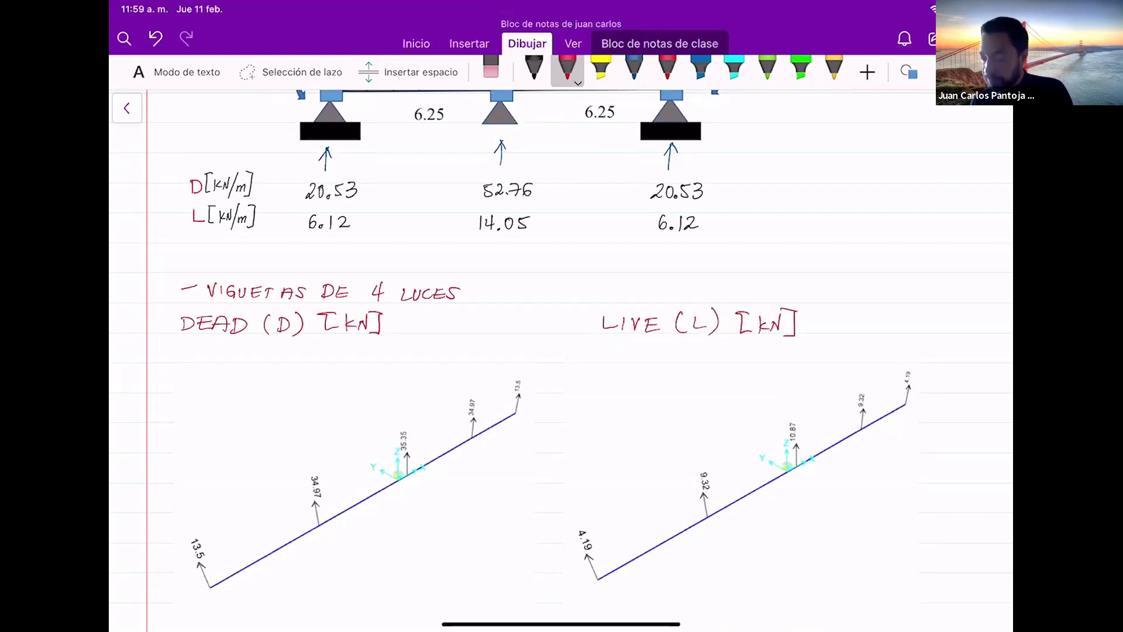
Draw red dashed lines from the circled axis numbers 1 to 5 down to the supports of the four-span beam diagram.
scroll(560, 351, down, 3)
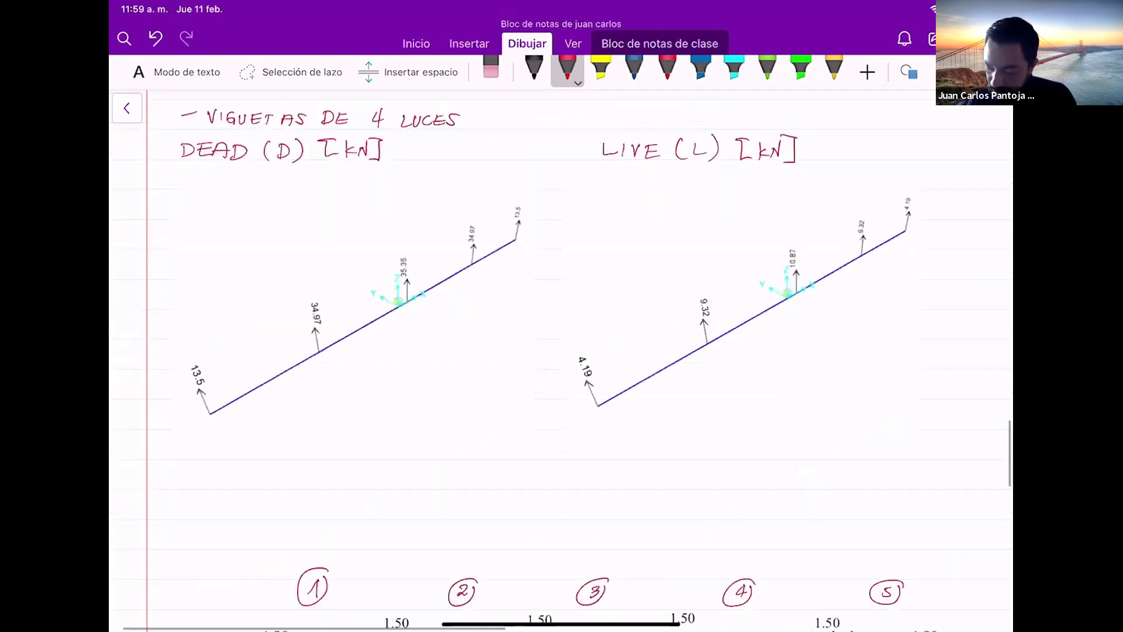
scroll(560, 351, down, 4)
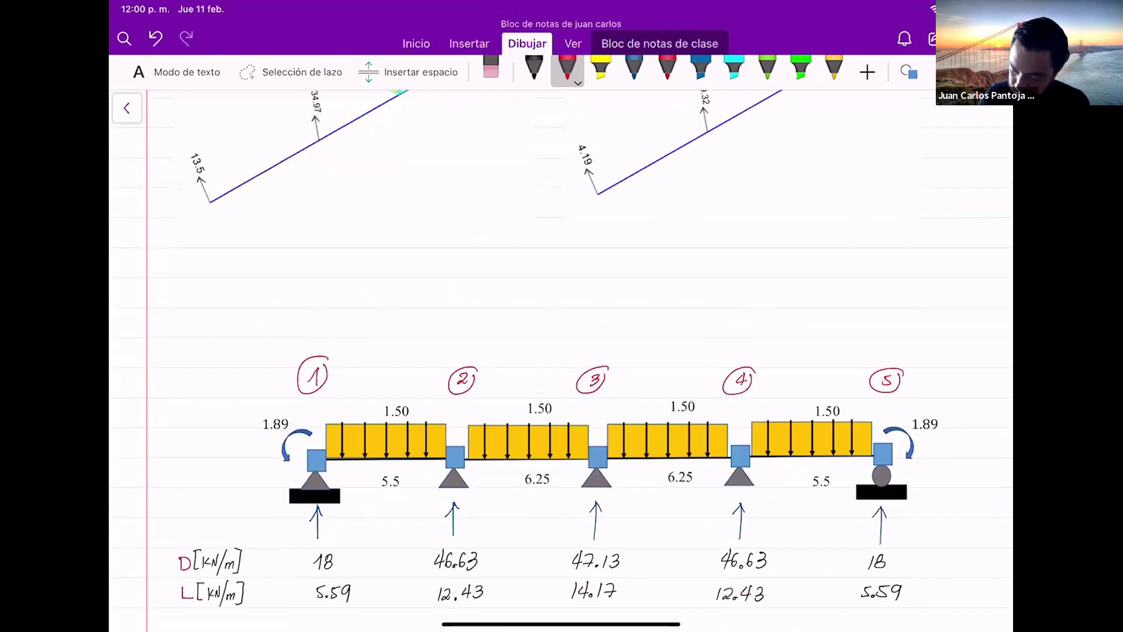
drag(316, 400, 317, 446)
drag(458, 399, 459, 446)
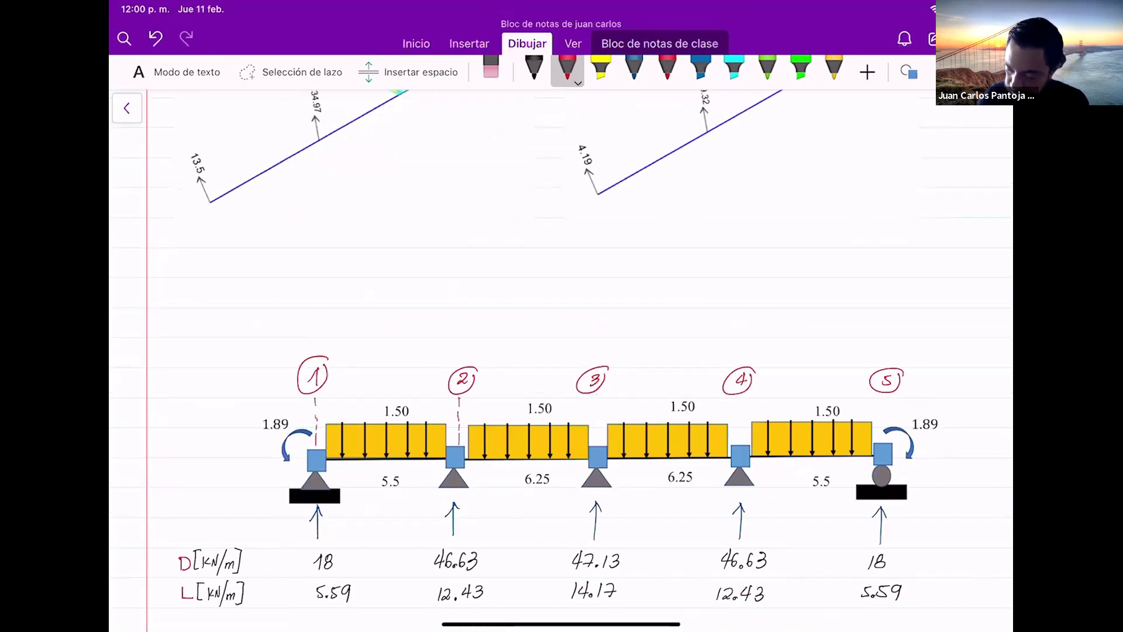
drag(596, 392, 597, 414)
drag(598, 437, 598, 453)
drag(738, 397, 738, 413)
drag(739, 426, 740, 449)
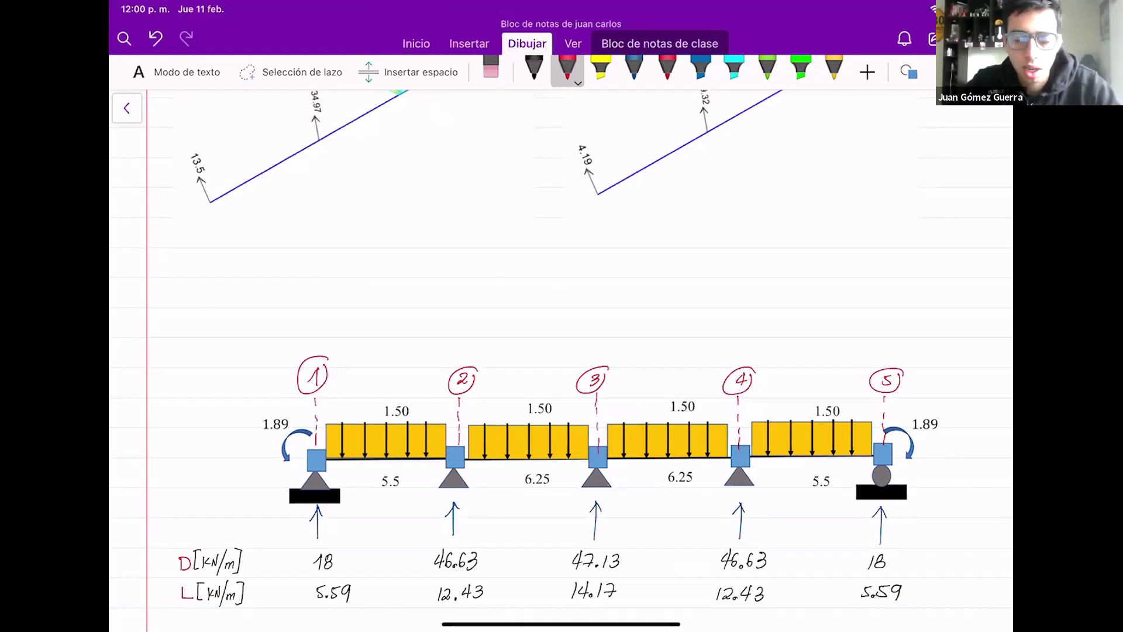
Review the two-span joist reactions, switching to SAP2000 to examine the frame span loads for MUERTA, VIVA1, VIVA2 and VIVA3.
scroll(561, 351, up, 3)
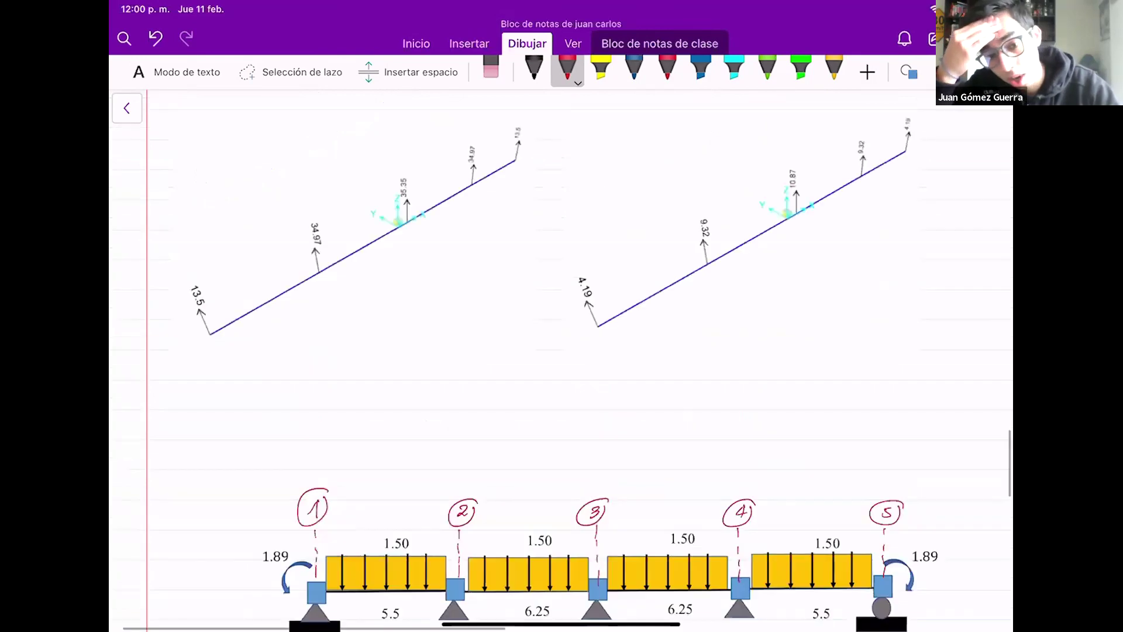
scroll(561, 351, up, 1)
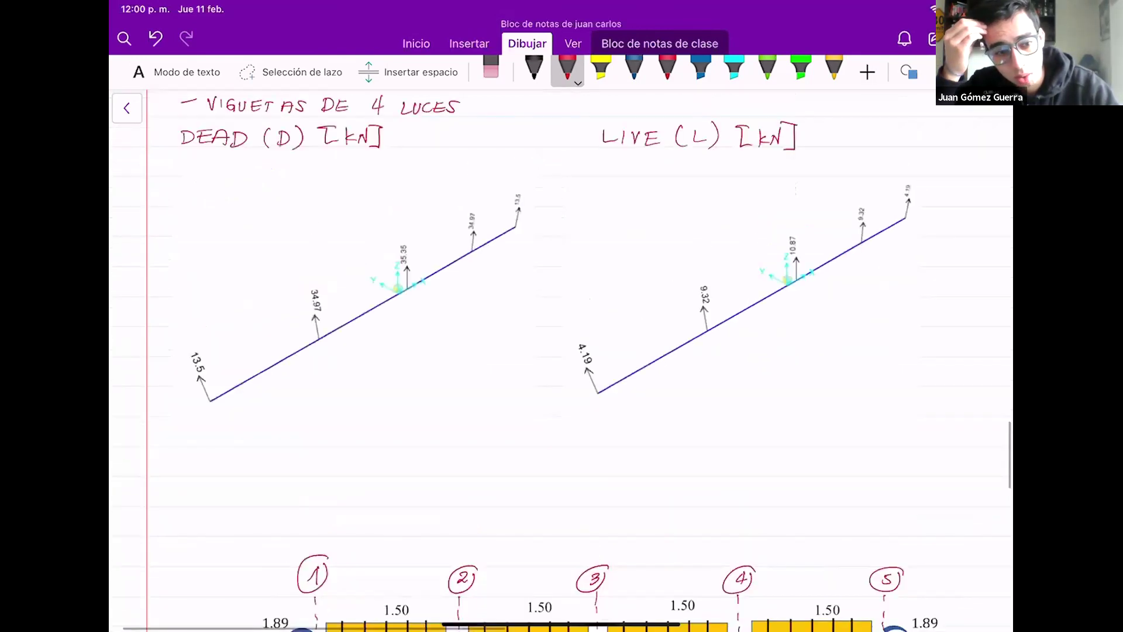
scroll(562, 351, up, 12)
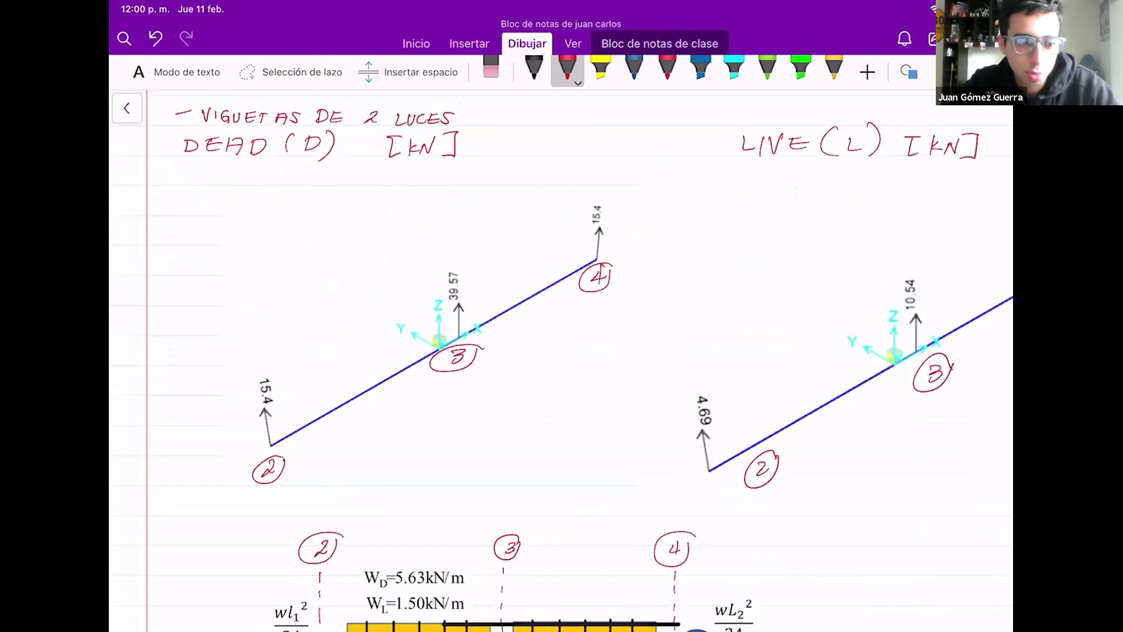
scroll(561, 351, right, 3)
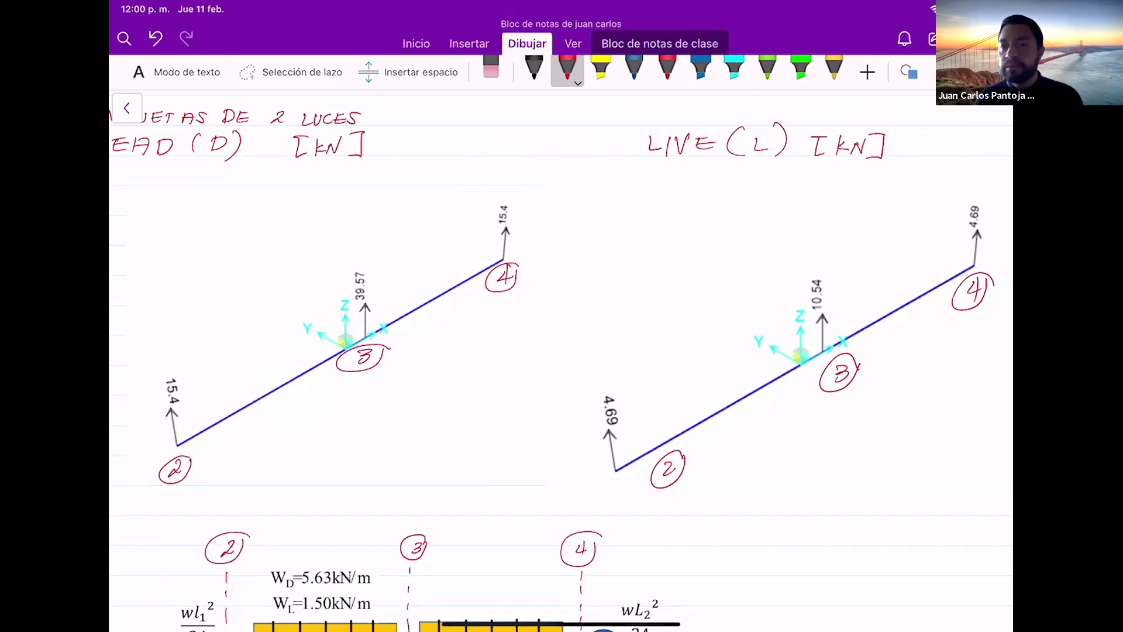
key(alt+Tab)
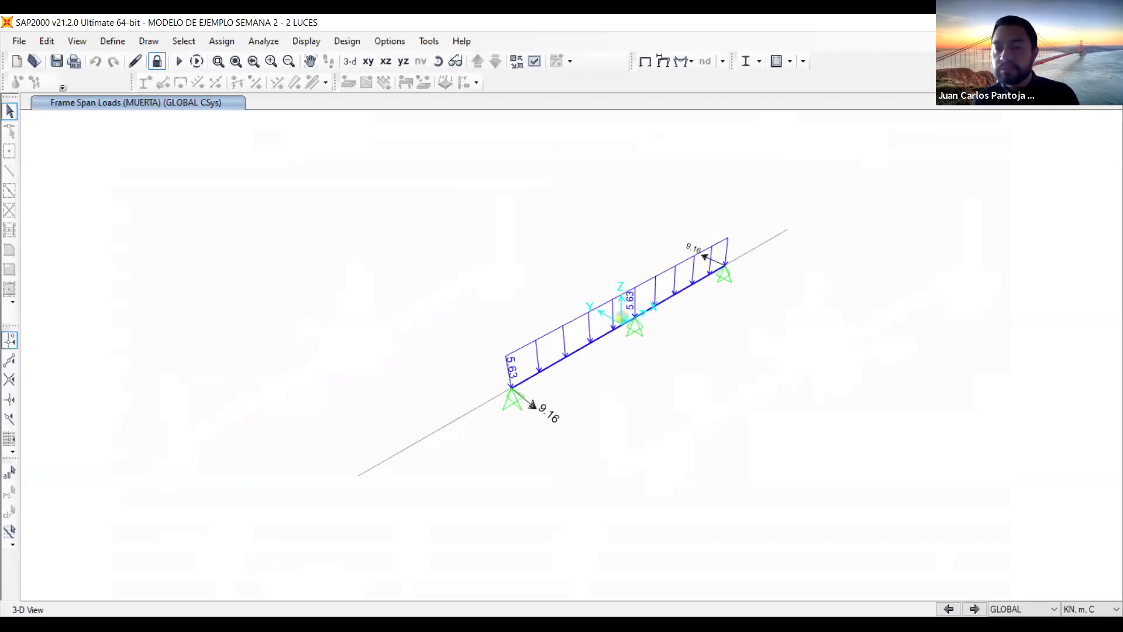
click(975, 609)
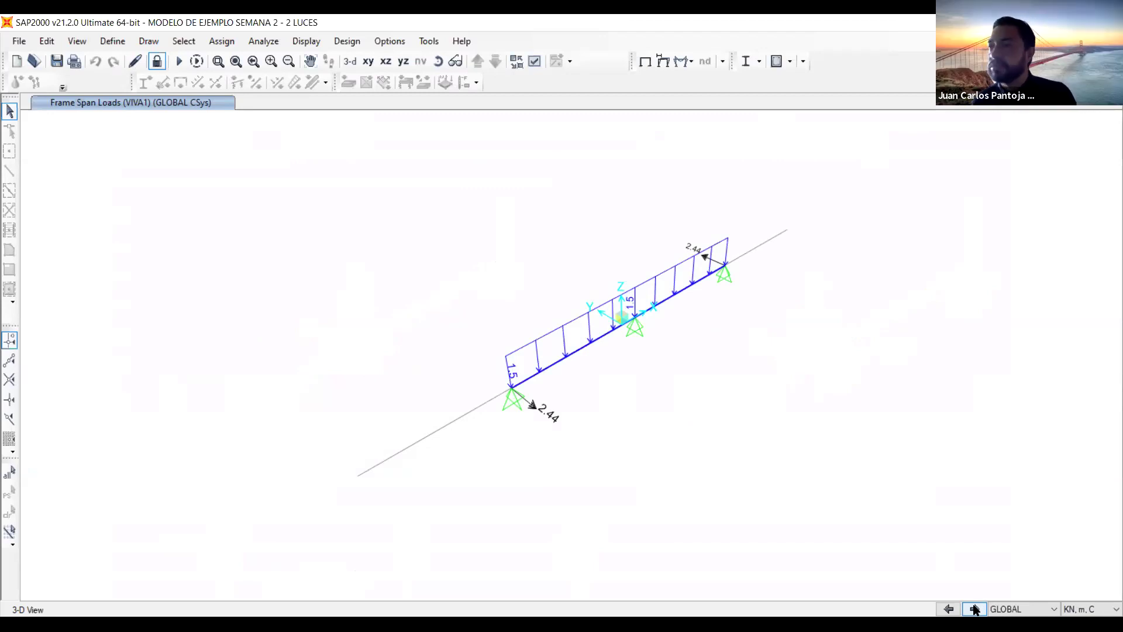
click(974, 608)
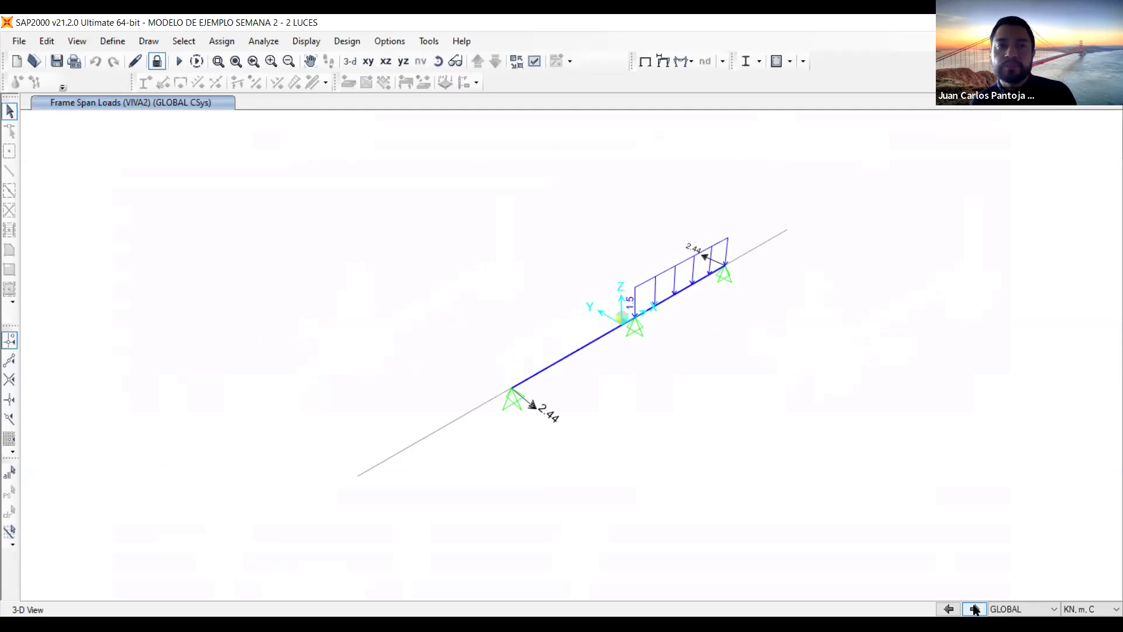
click(974, 609)
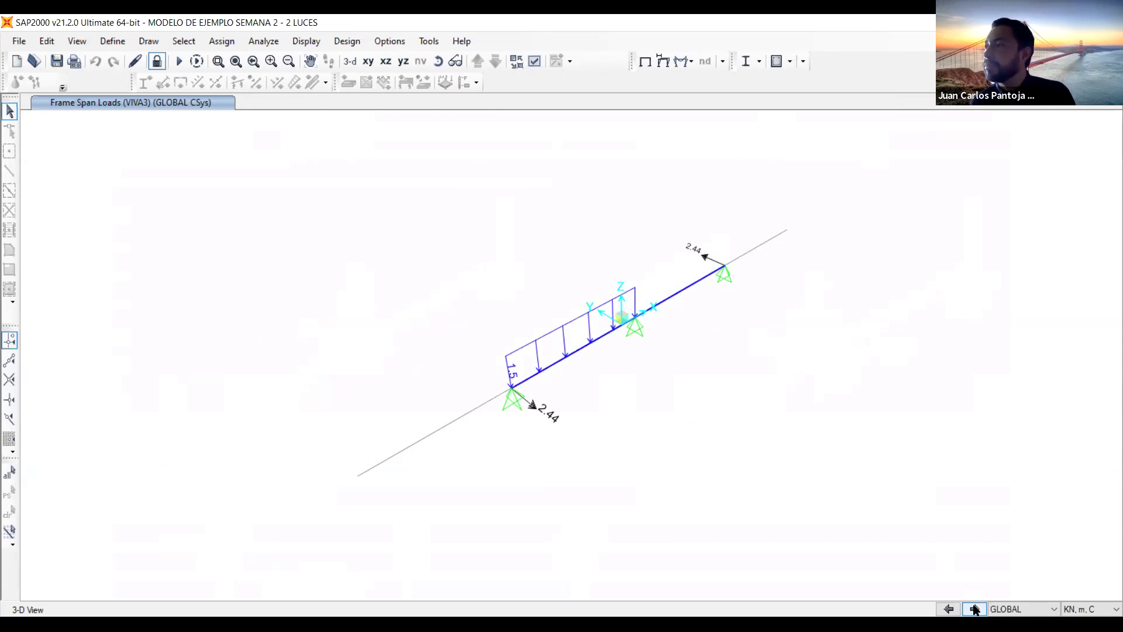
click(975, 609)
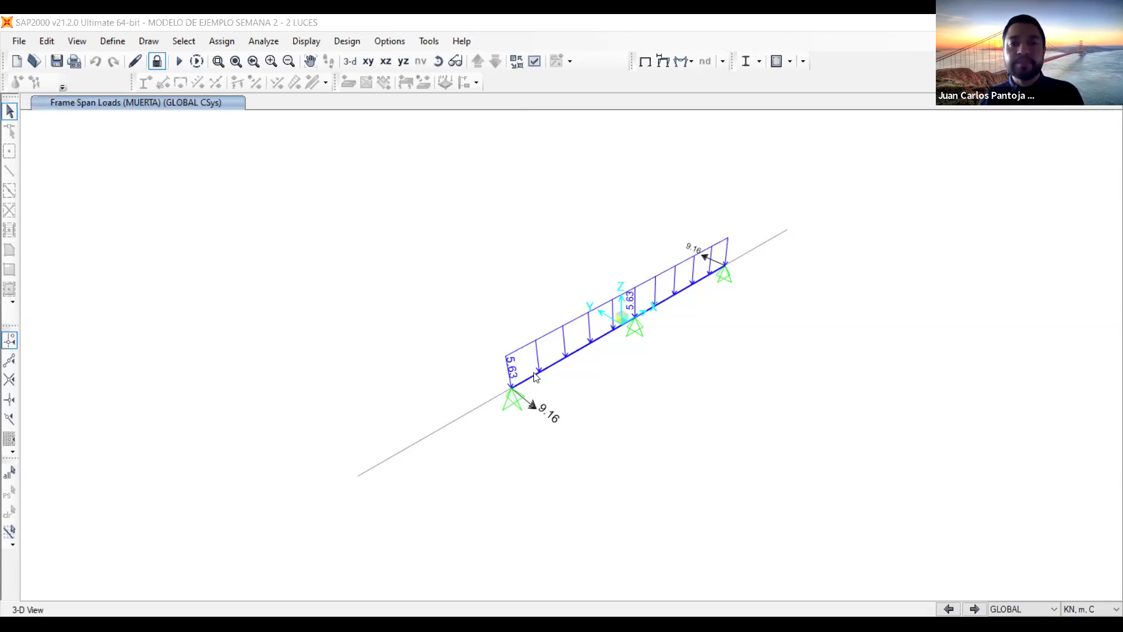
Save the changes to the two-span model, leave it for an empty session and set the units to KN, m, C.
key(ctrl+n)
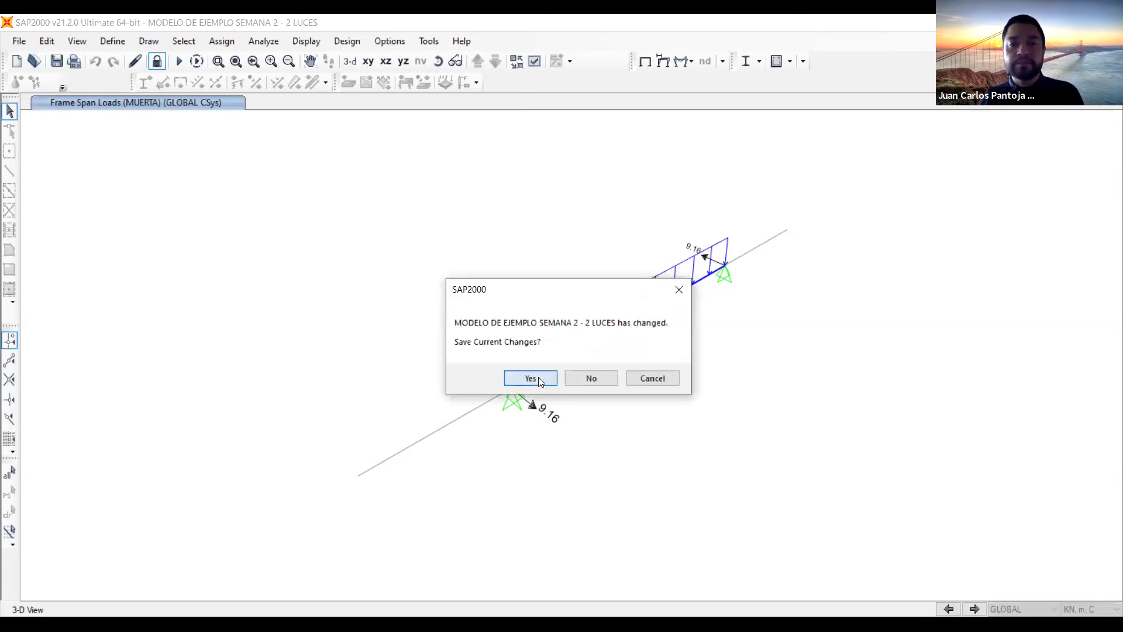
click(537, 378)
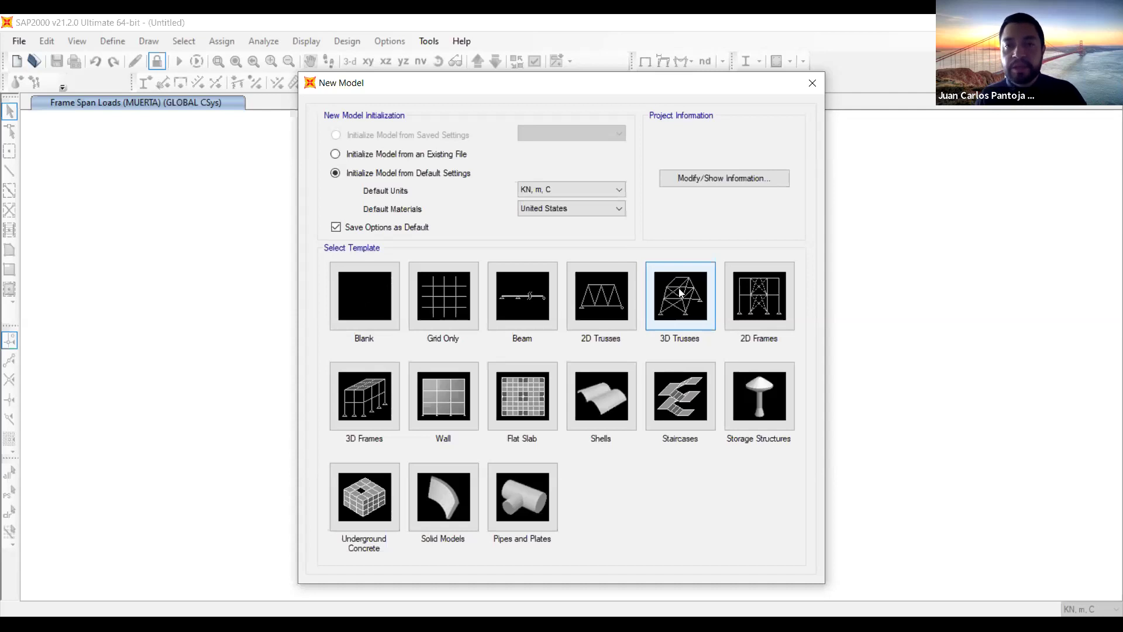
click(811, 83)
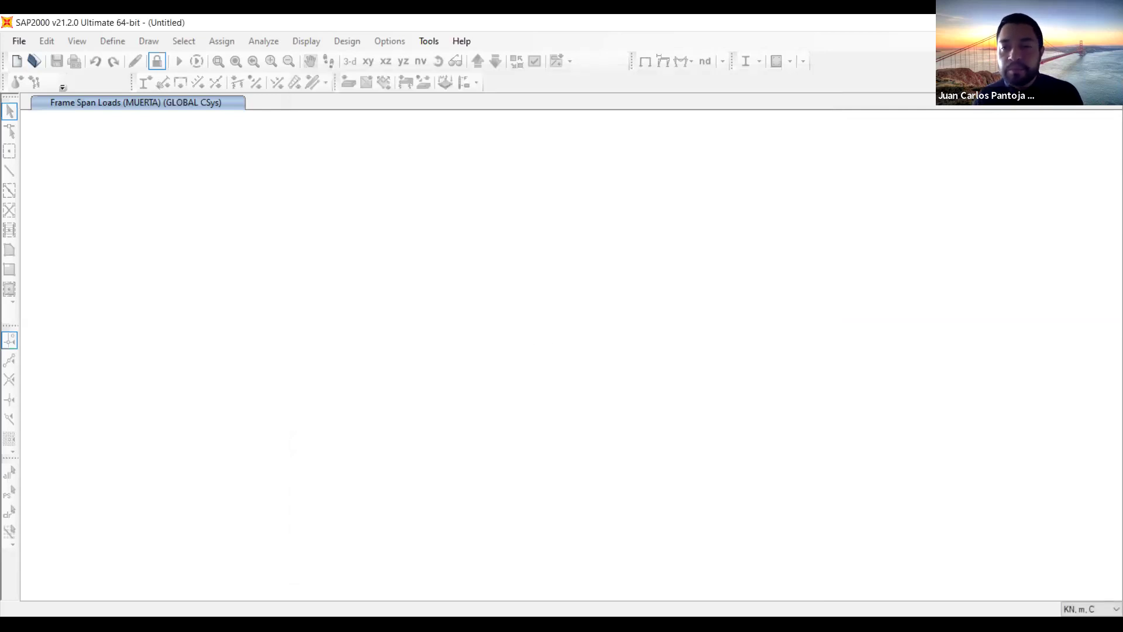
click(1100, 612)
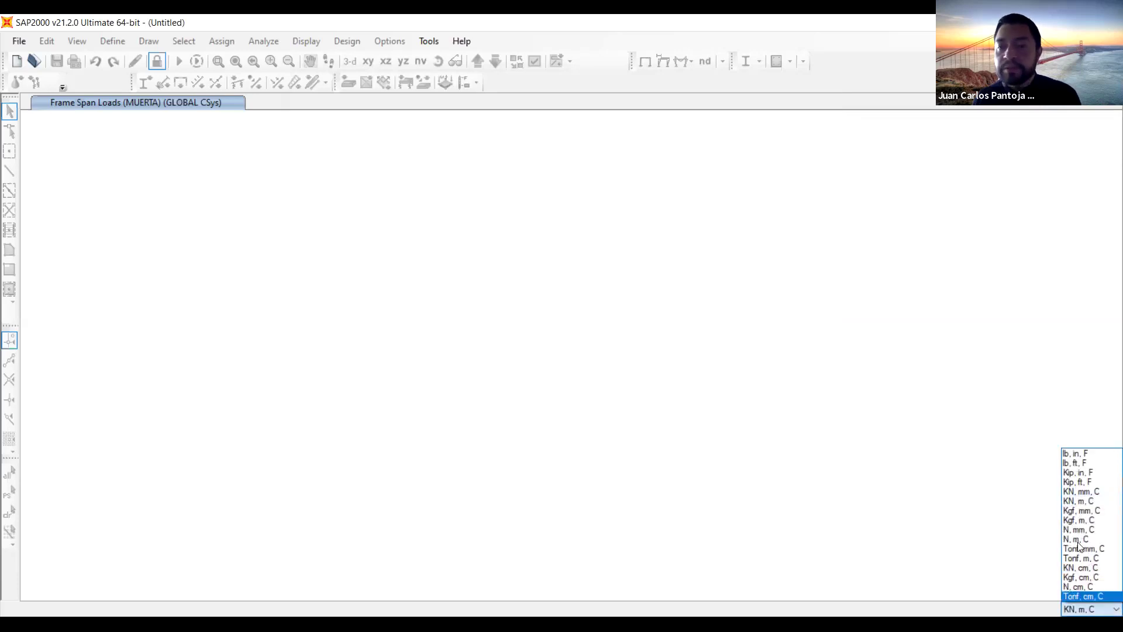
click(1073, 500)
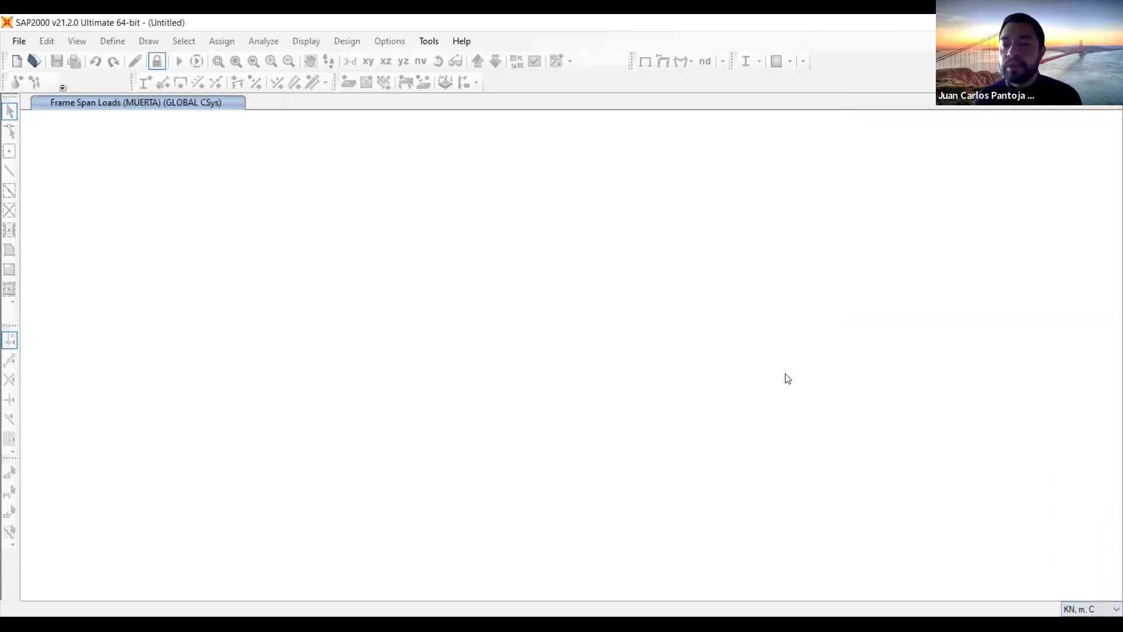
Start a new model from default settings with the Grid Only template and begin editing the number of X-direction grid lines.
click(18, 41)
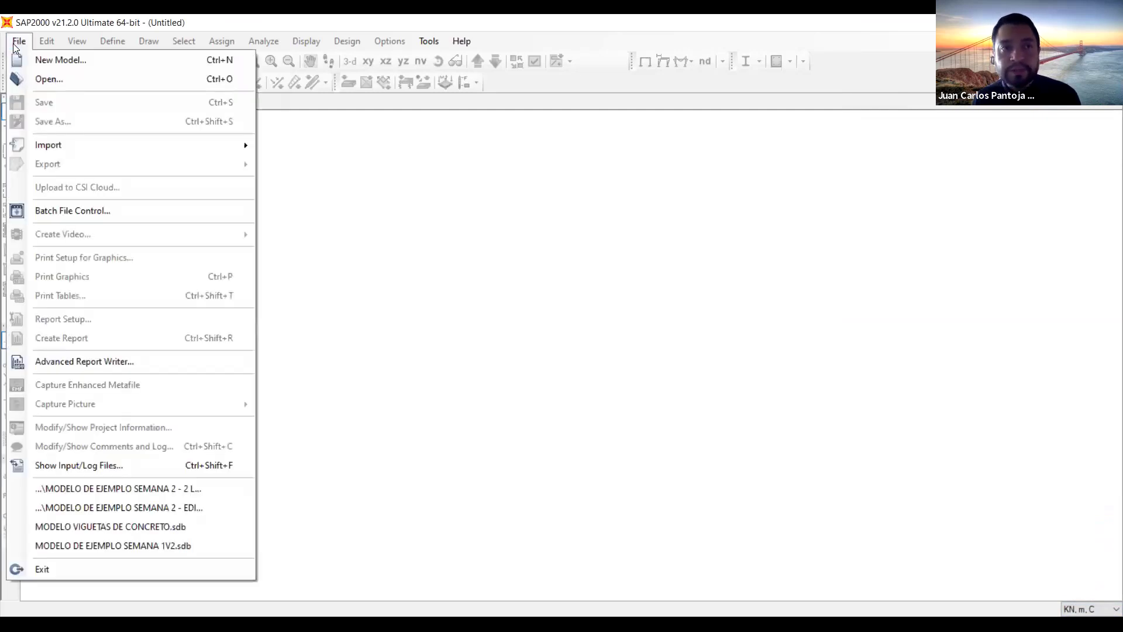
click(42, 63)
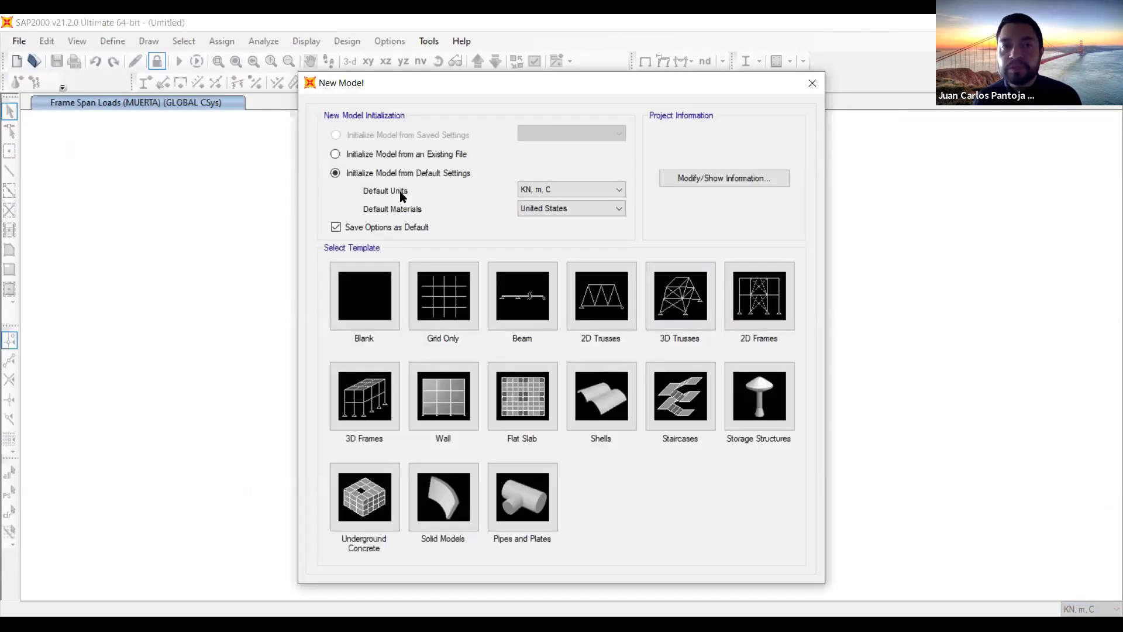
click(434, 312)
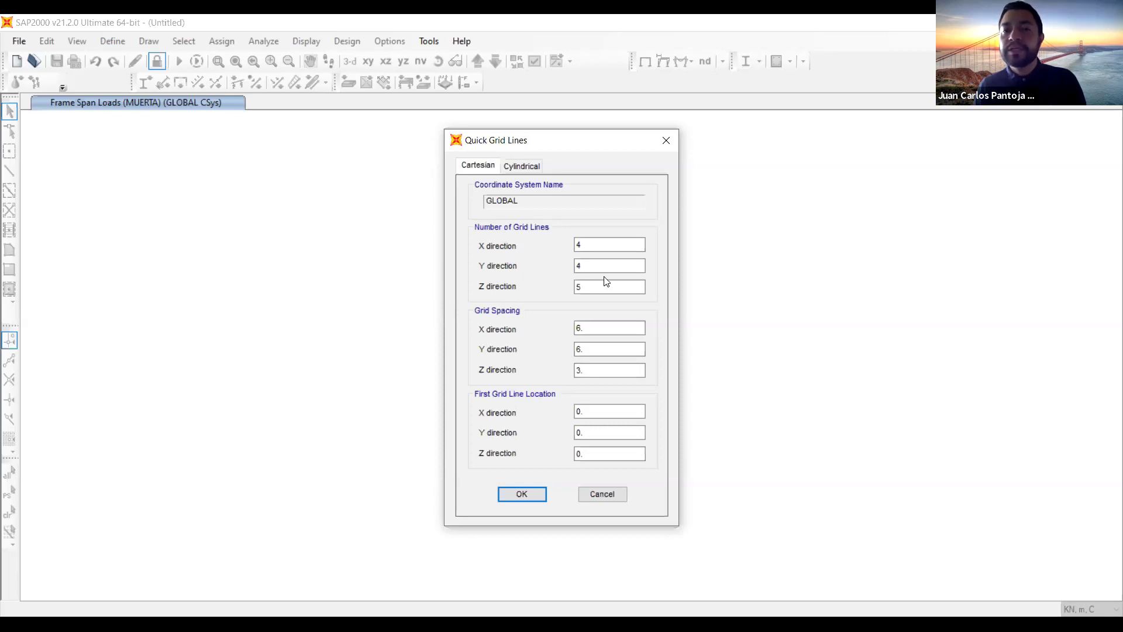
click(604, 246)
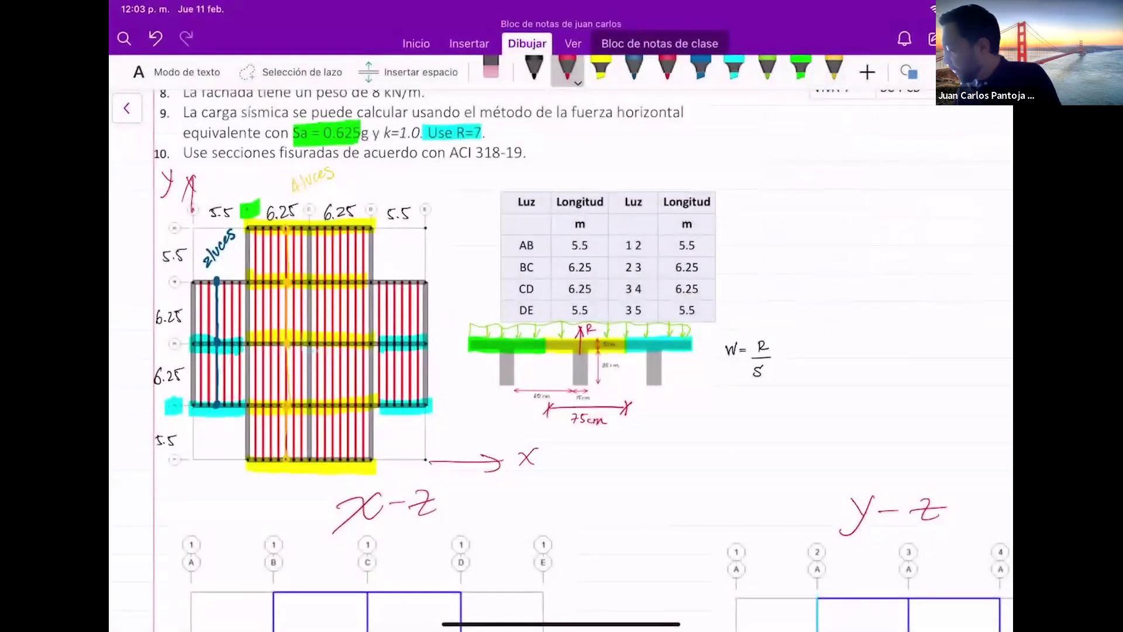
Review the floor plan and the two-span and four-span joist reaction diagrams in the OneNote notes.
scroll(561, 360, down, 15)
scroll(562, 360, down, 10)
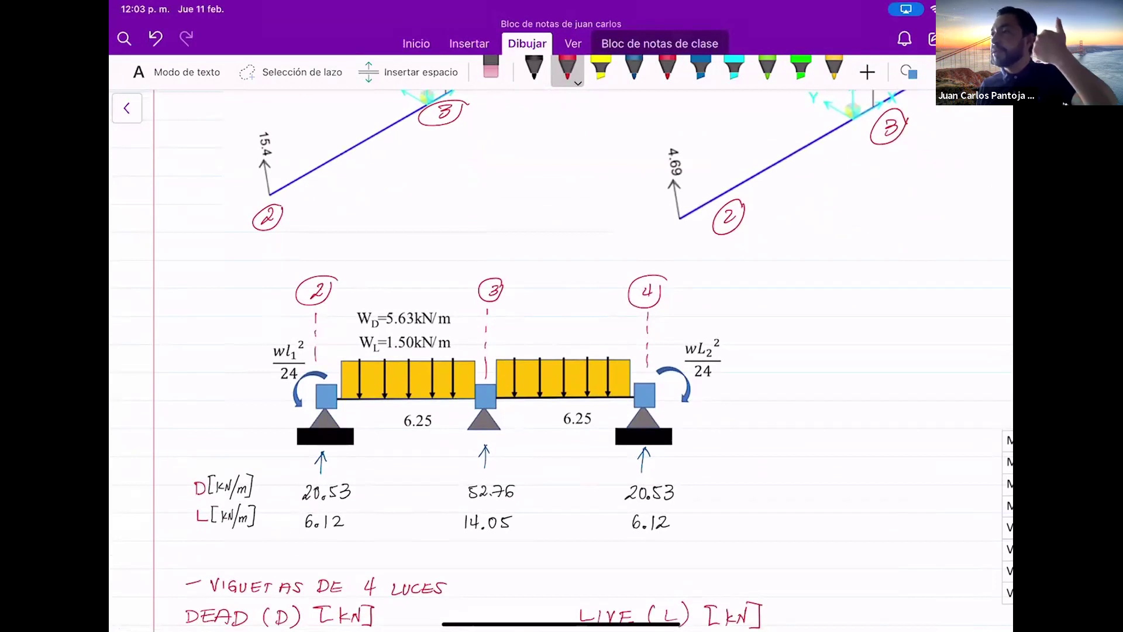
scroll(562, 351, down, 10)
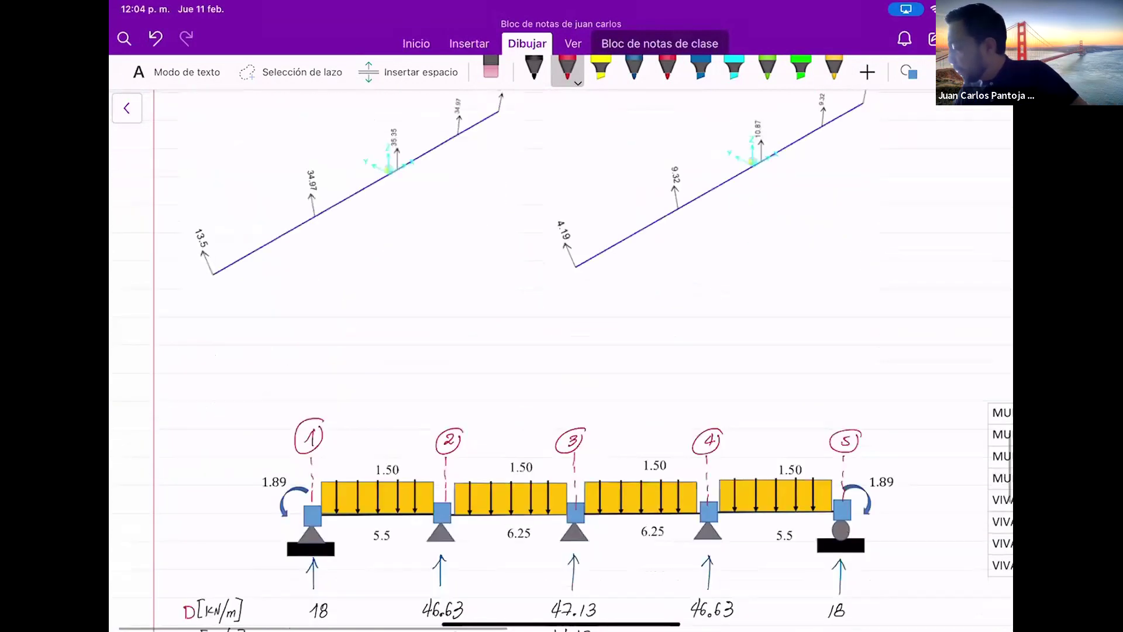
scroll(561, 351, up, 1)
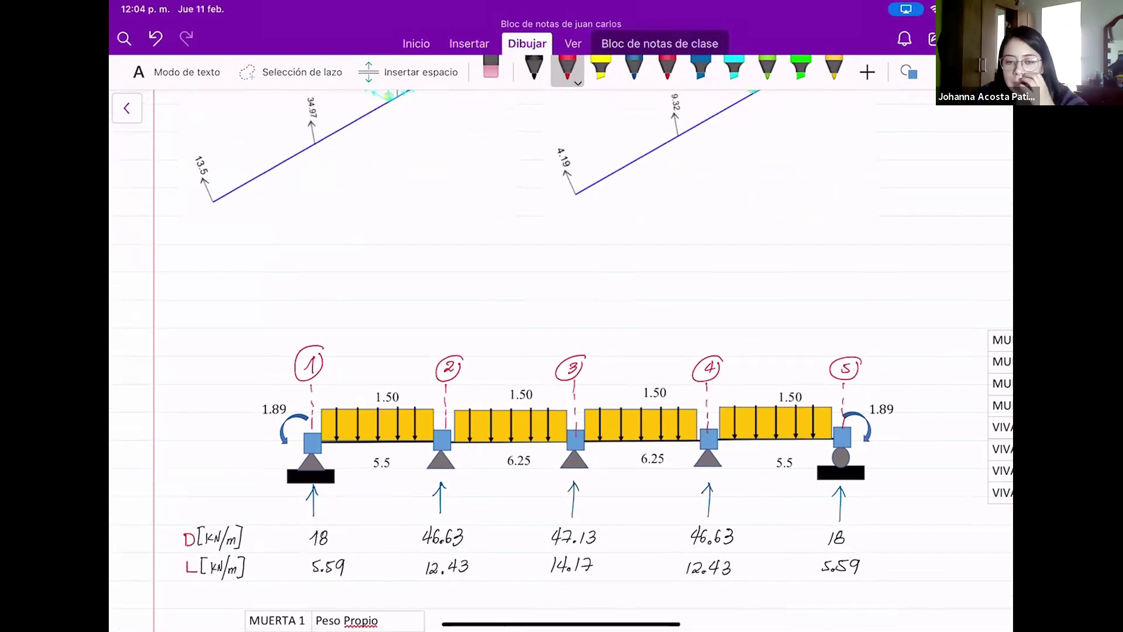
scroll(561, 351, up, 10)
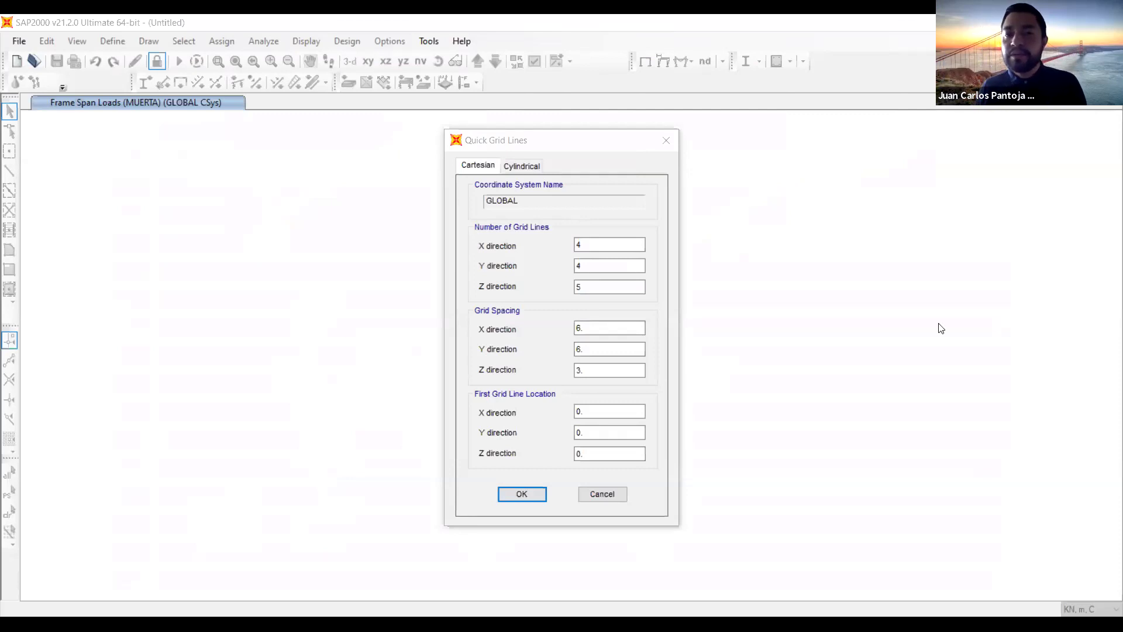
In SAP2000, set the number of grid lines to 5 in the X, Y and Z directions and generate the grid.
click(608, 241)
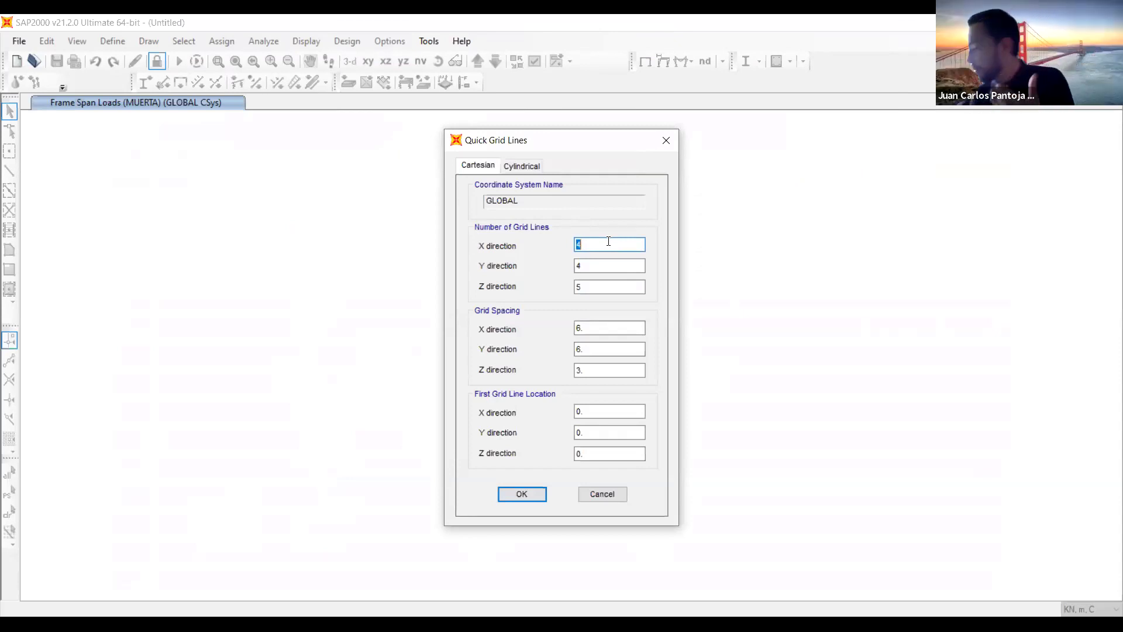
text(5)
click(618, 266)
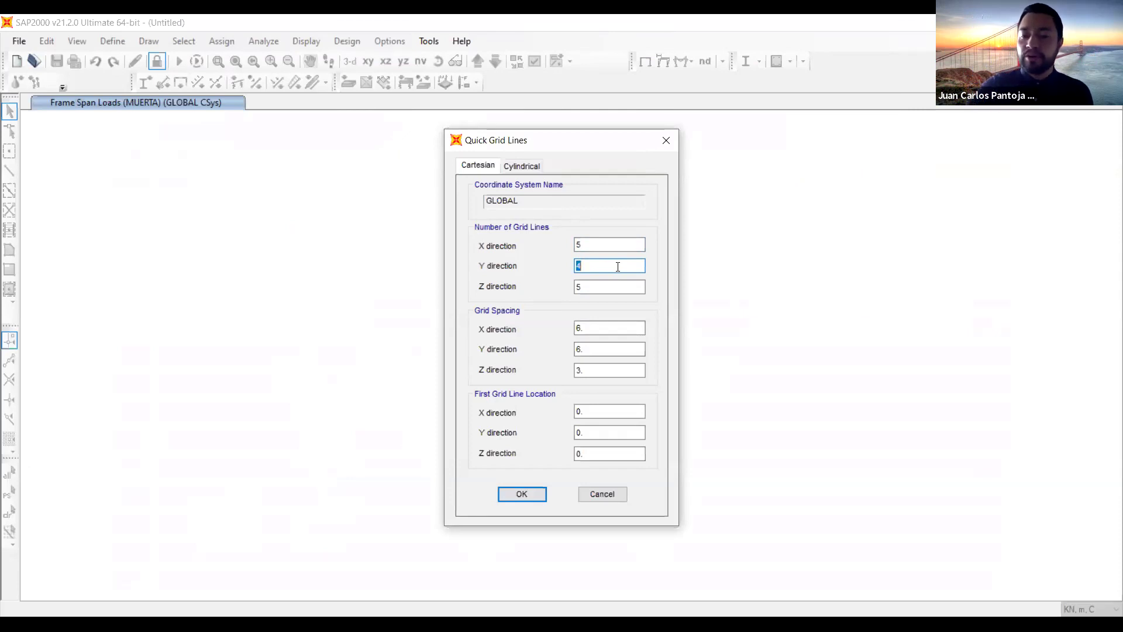
text(5)
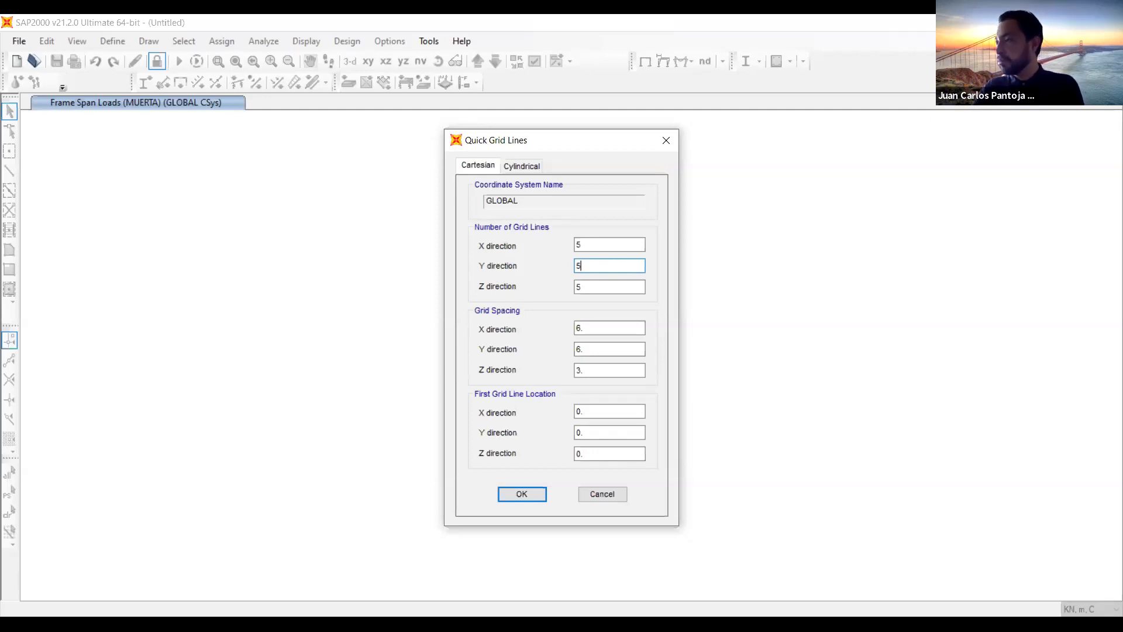
double_click(591, 285)
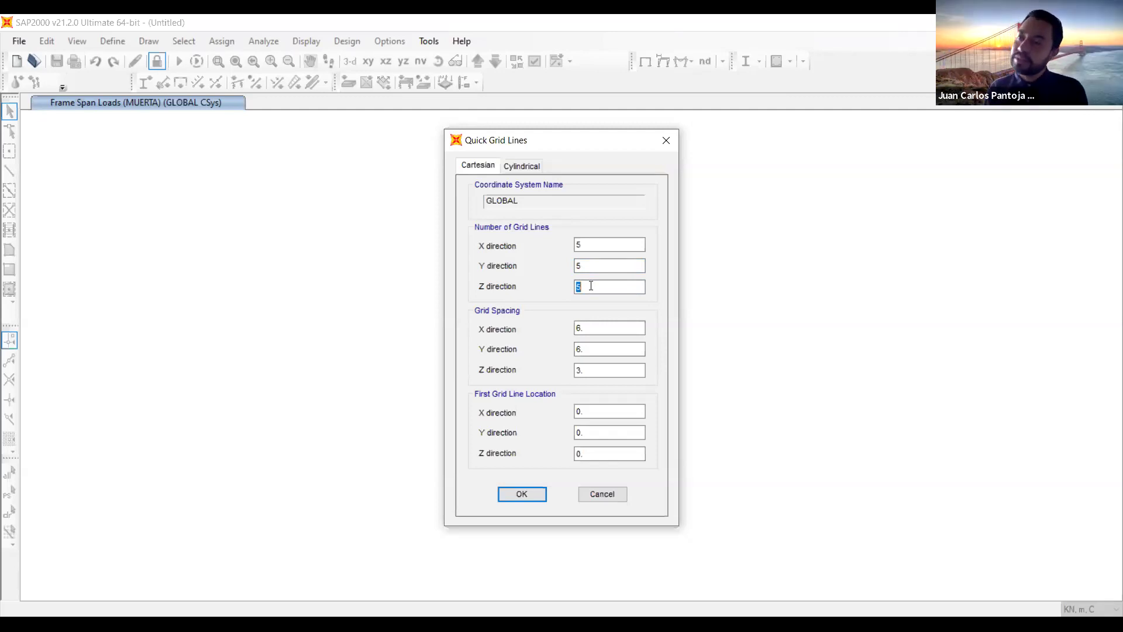
text(5)
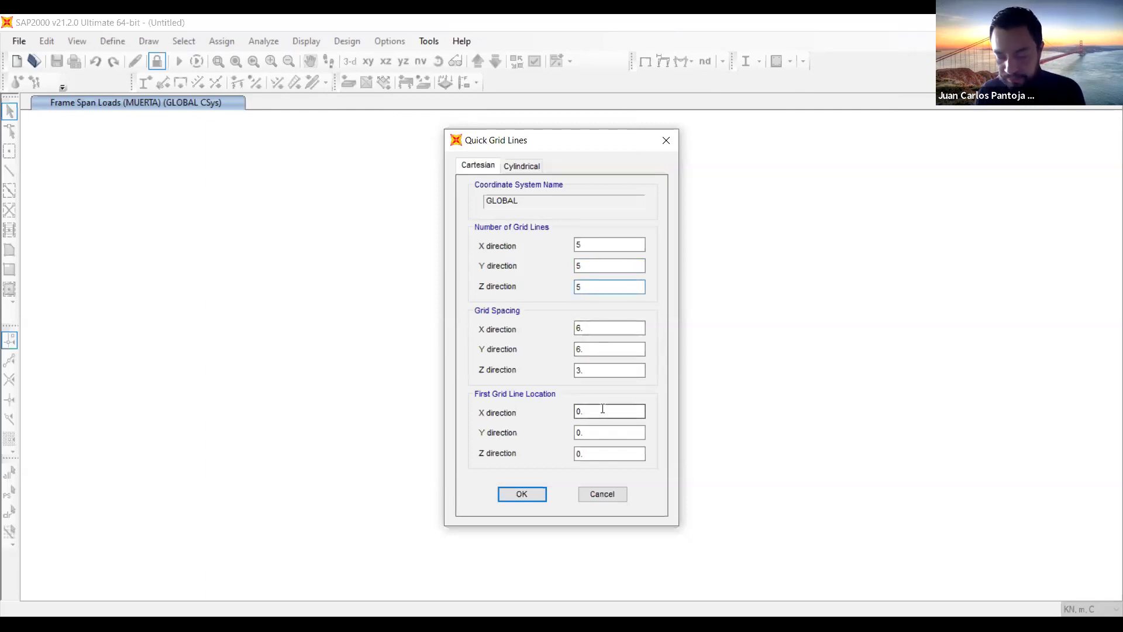
click(531, 495)
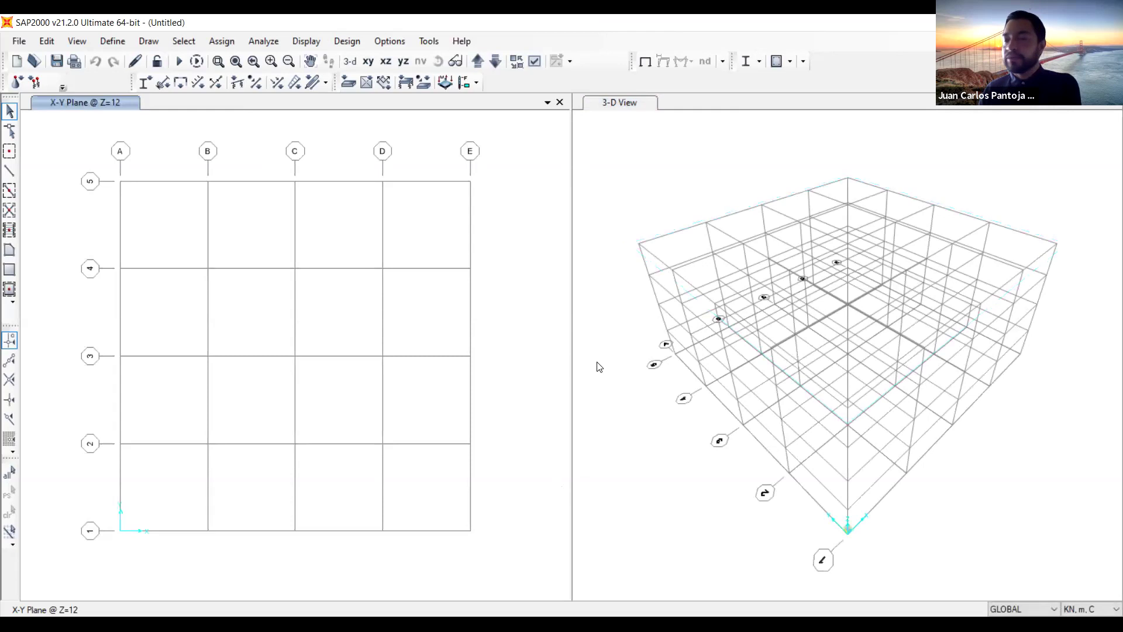
Open the GLOBAL grid system data for editing, display the grids as spacing and enable Glue to Grid Lines.
double_click(434, 183)
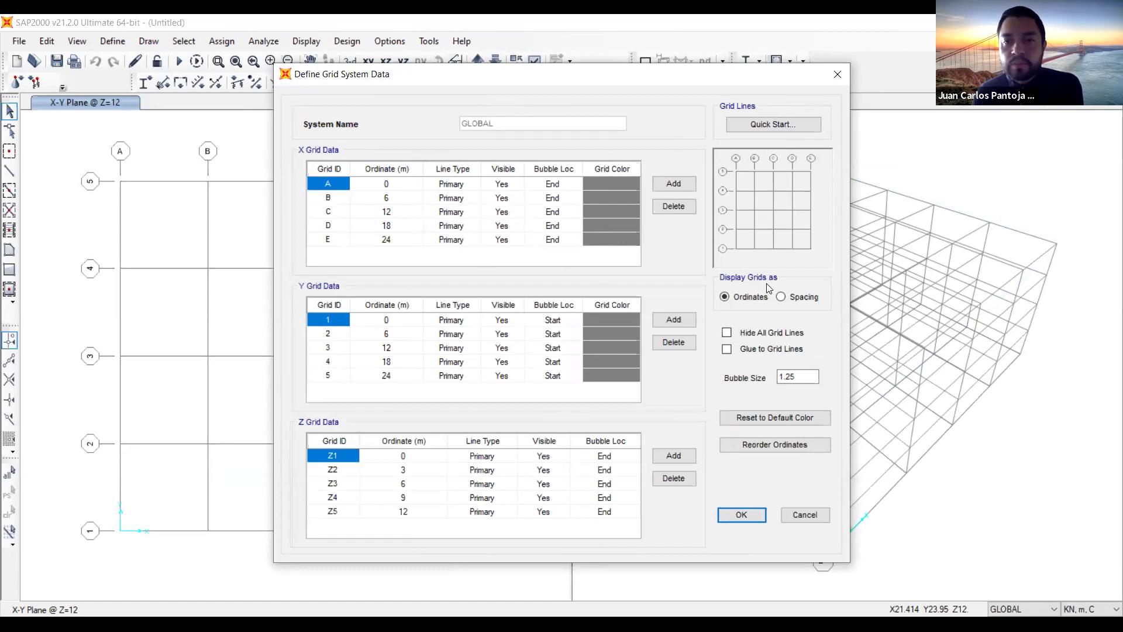
click(781, 297)
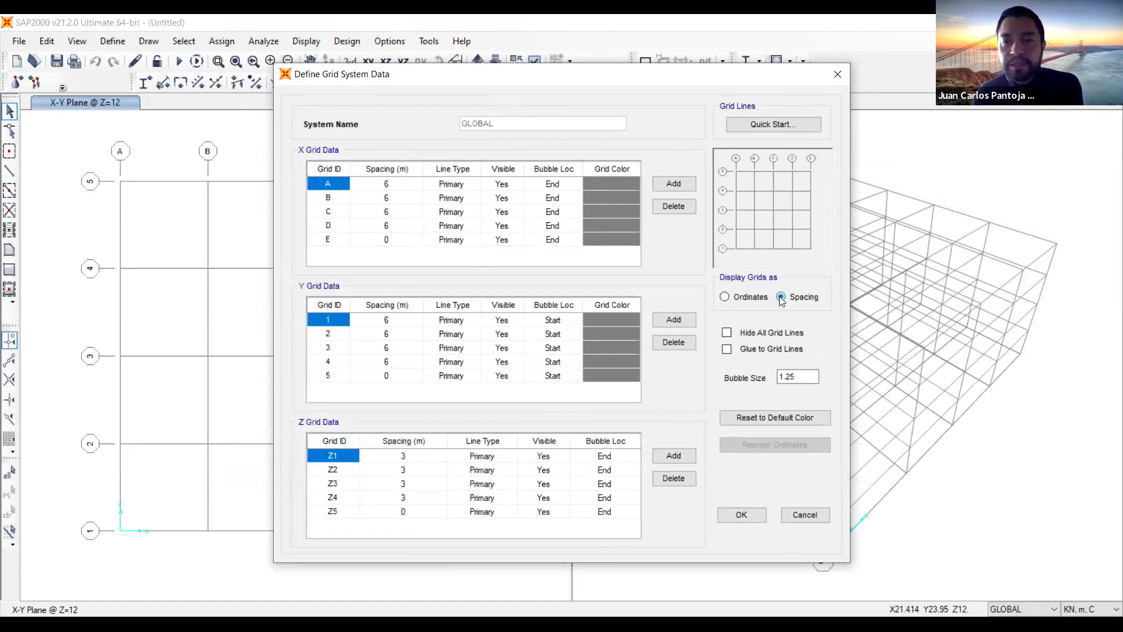
click(727, 350)
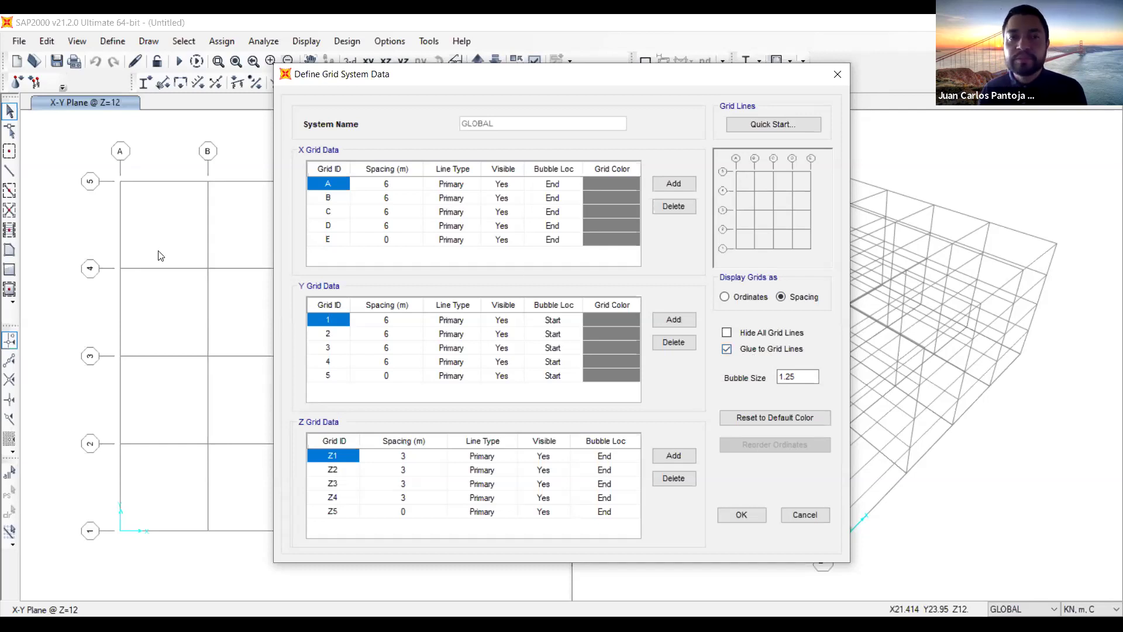
Set the X grid spacings for lines A to D to 5.5, 6.25, 6.25 and 5.5 m.
click(388, 185)
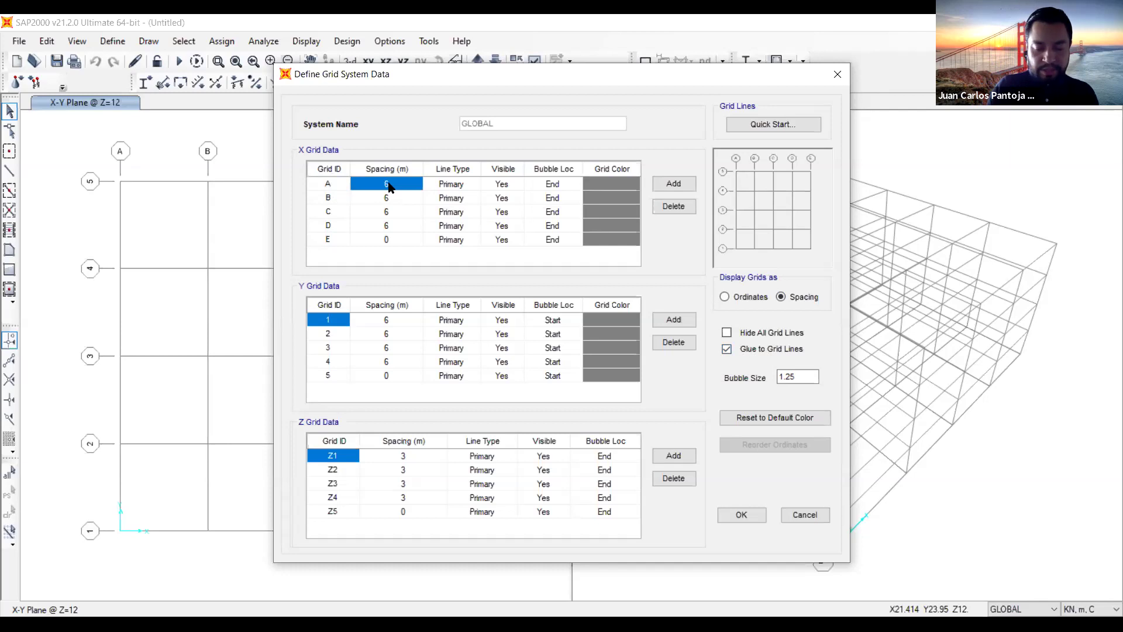
text(5.5)
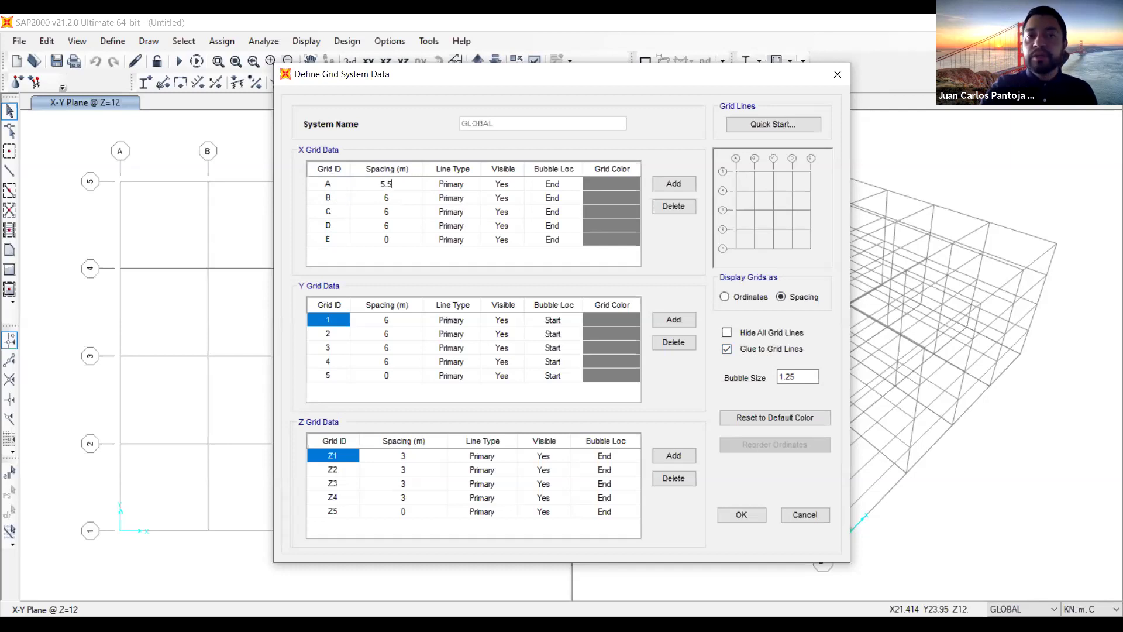
key(Return)
text(6.25)
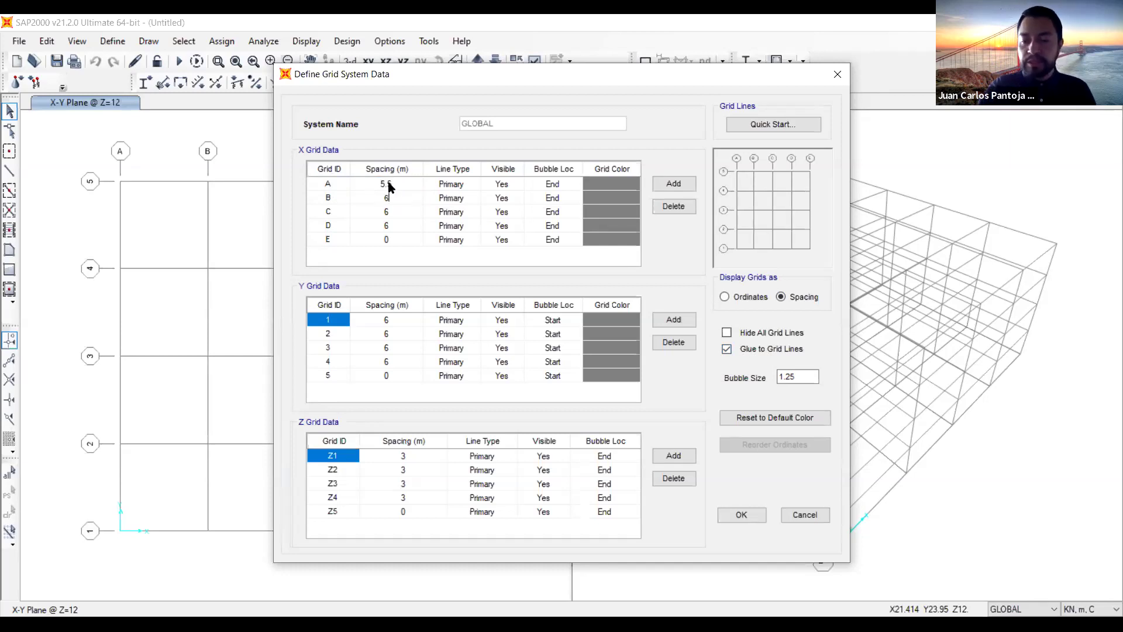
key(Return)
text(6.25)
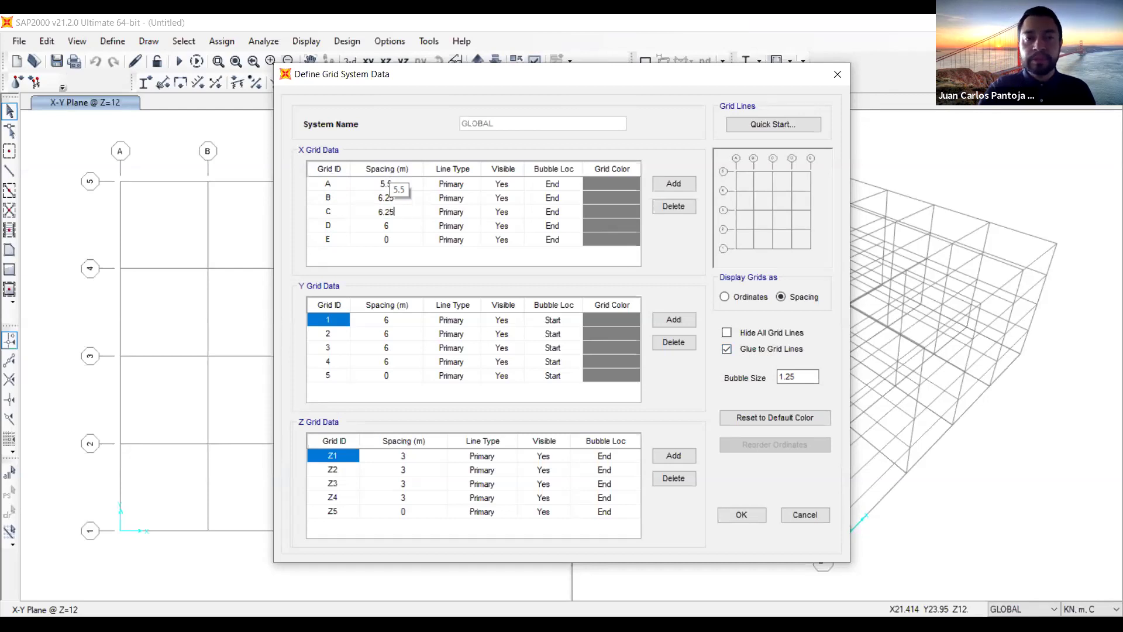
key(Return)
text(5.5)
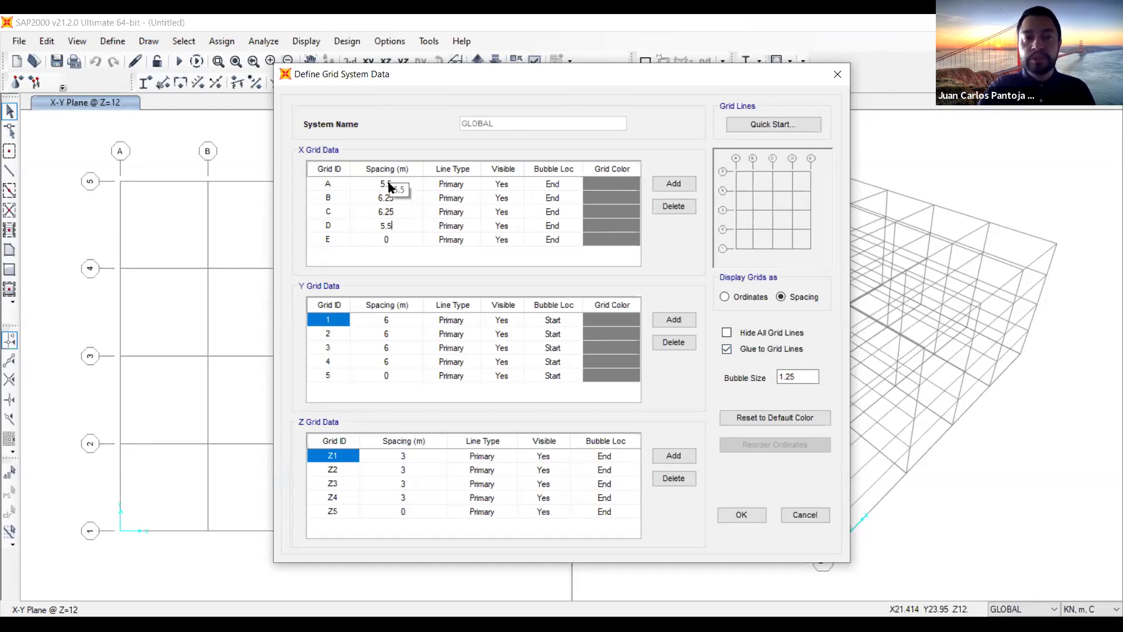
key(Return)
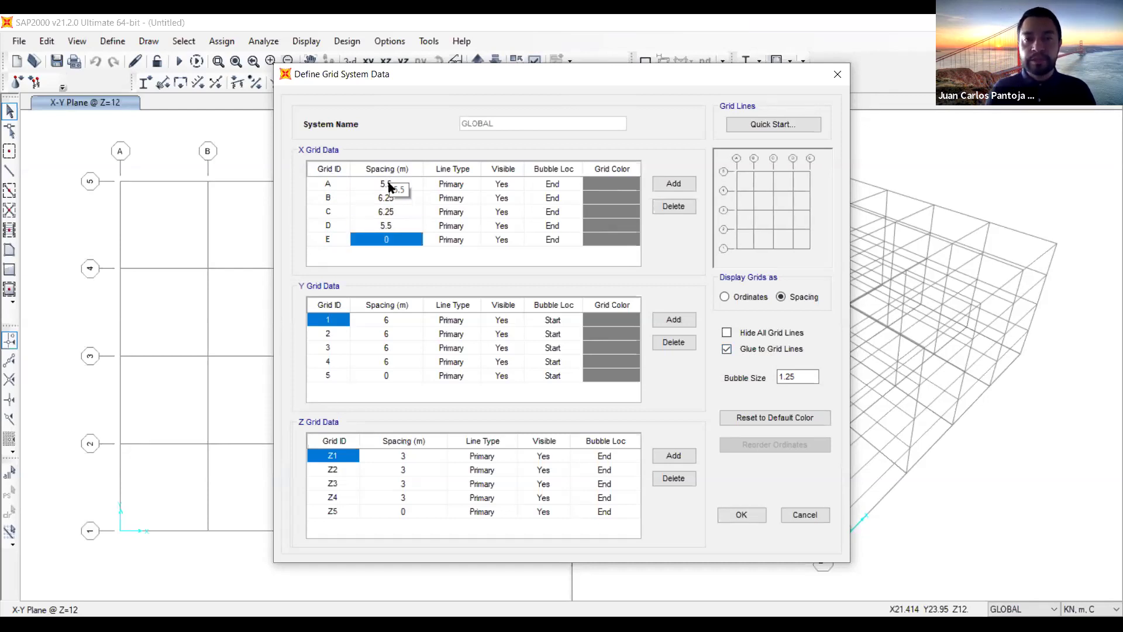
Set the Y grid spacings for lines 1 to 4 to 5.5, 6.25, 6.25 and 5.5 m.
click(402, 320)
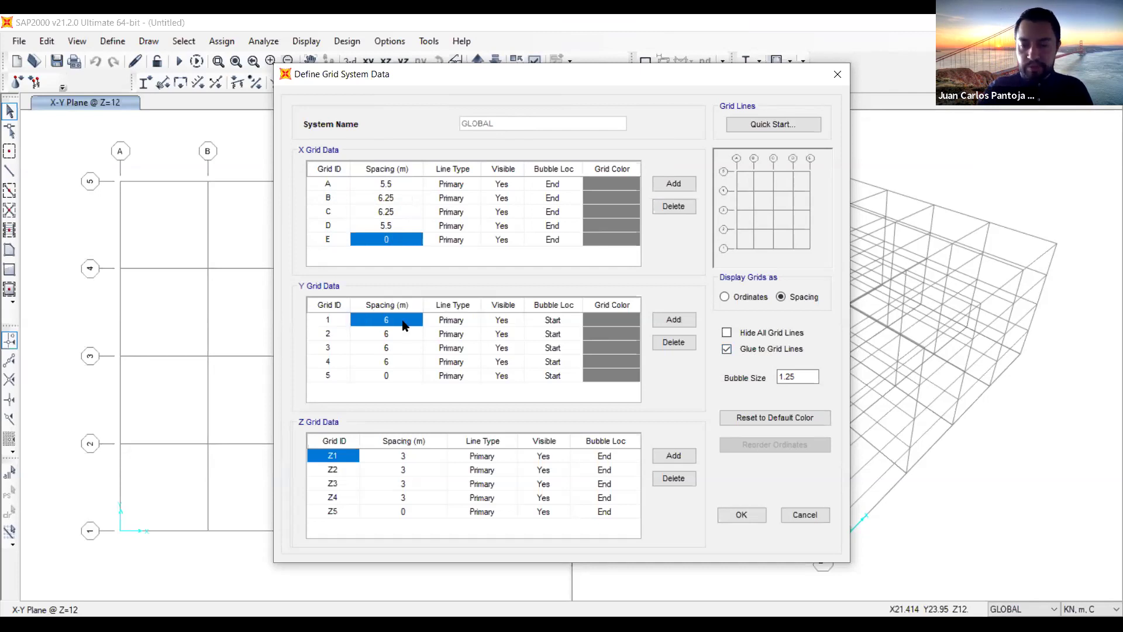
text(5.5)
key(Return)
text(6.3)
key(BackSpace)
text(25)
key(Return)
text(6.25)
key(Return)
text(5.5)
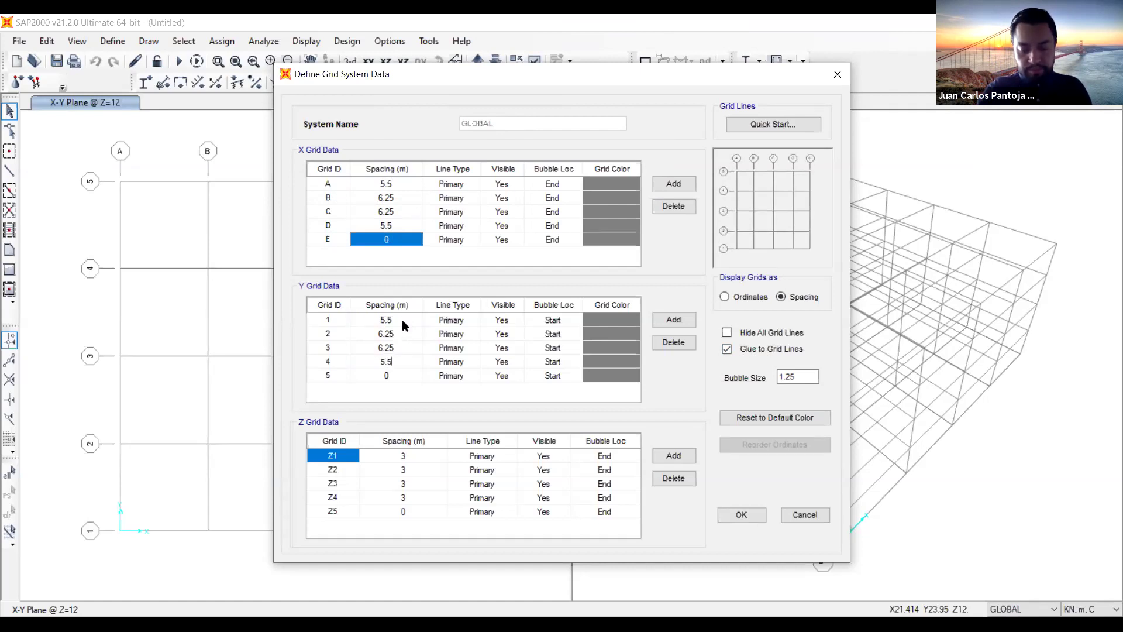
key(Return)
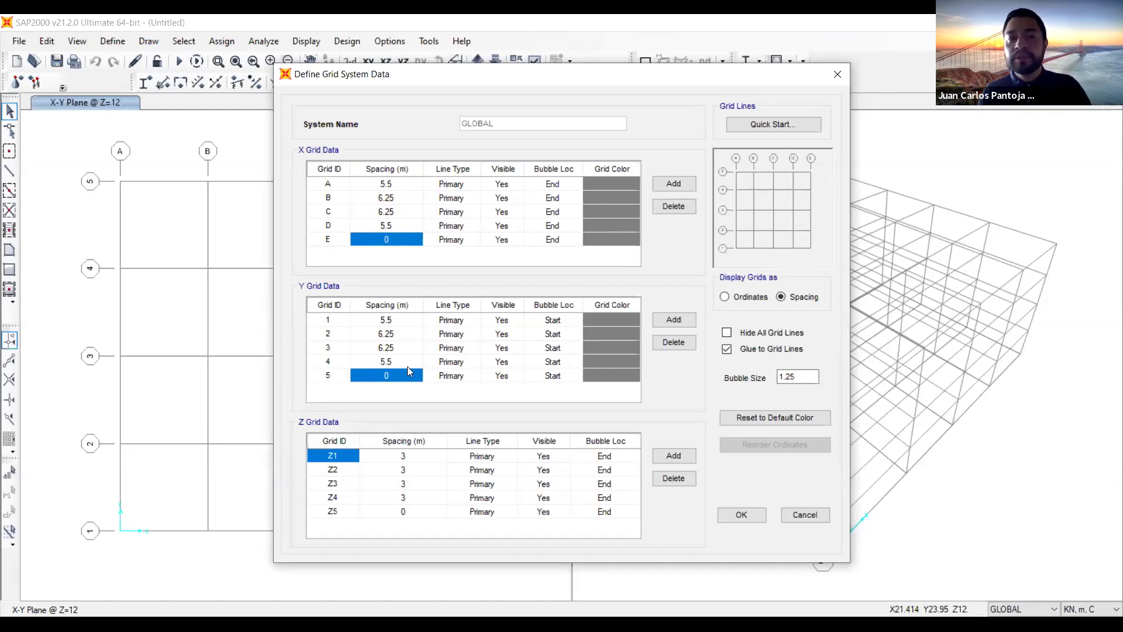
Set the Z grid spacings for levels Z1 to Z4 to 3.4 m each and apply the grid system data.
click(411, 456)
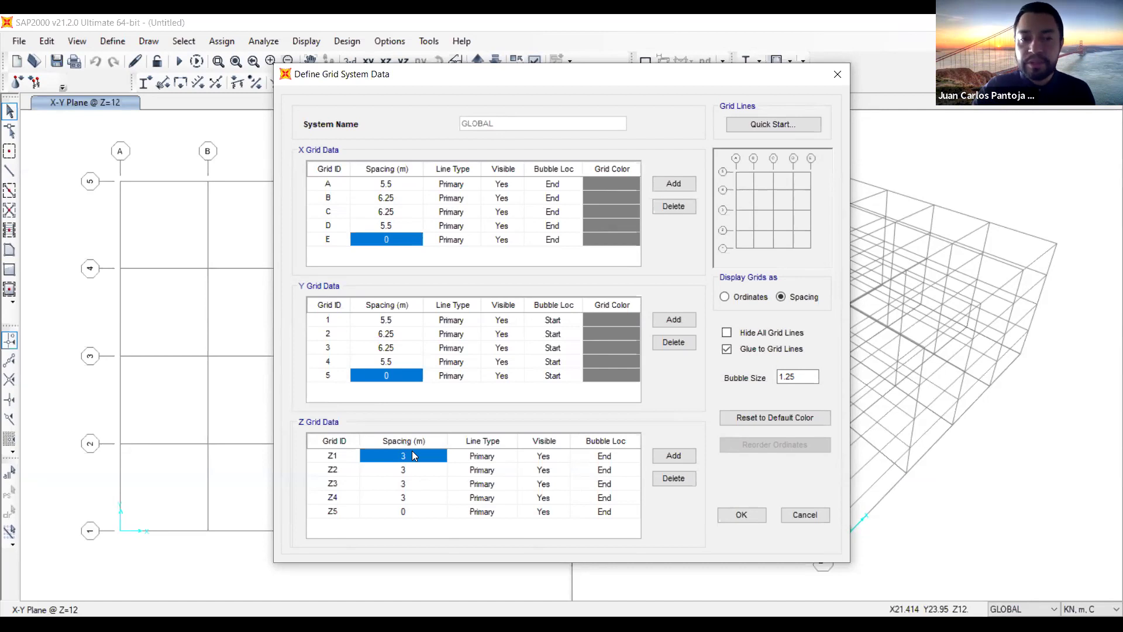
text(3.4)
key(Down)
text(3.4)
key(Down)
text(3.4)
key(Down)
text(3.4)
key(Down)
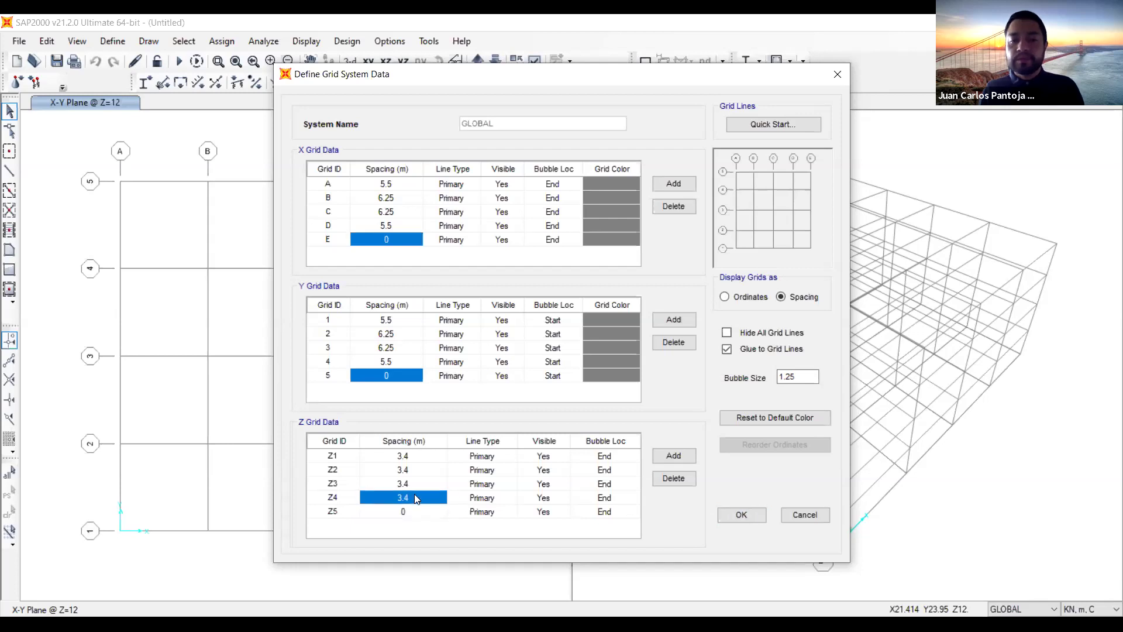
click(740, 515)
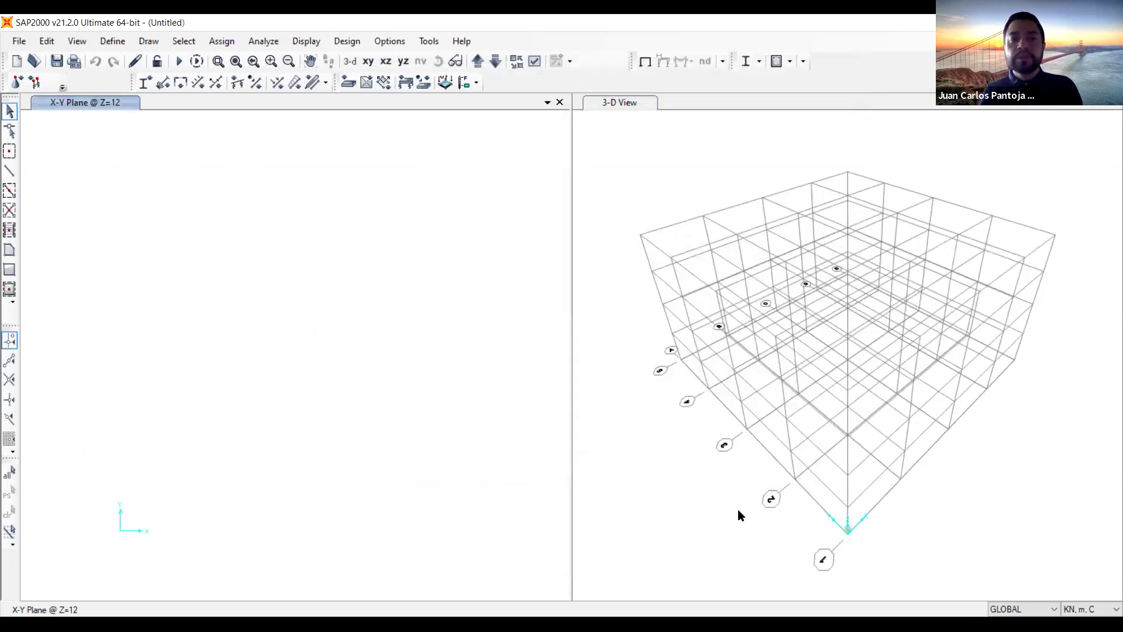
Bring the plan view to the X-Y plane at Z=0.
click(232, 63)
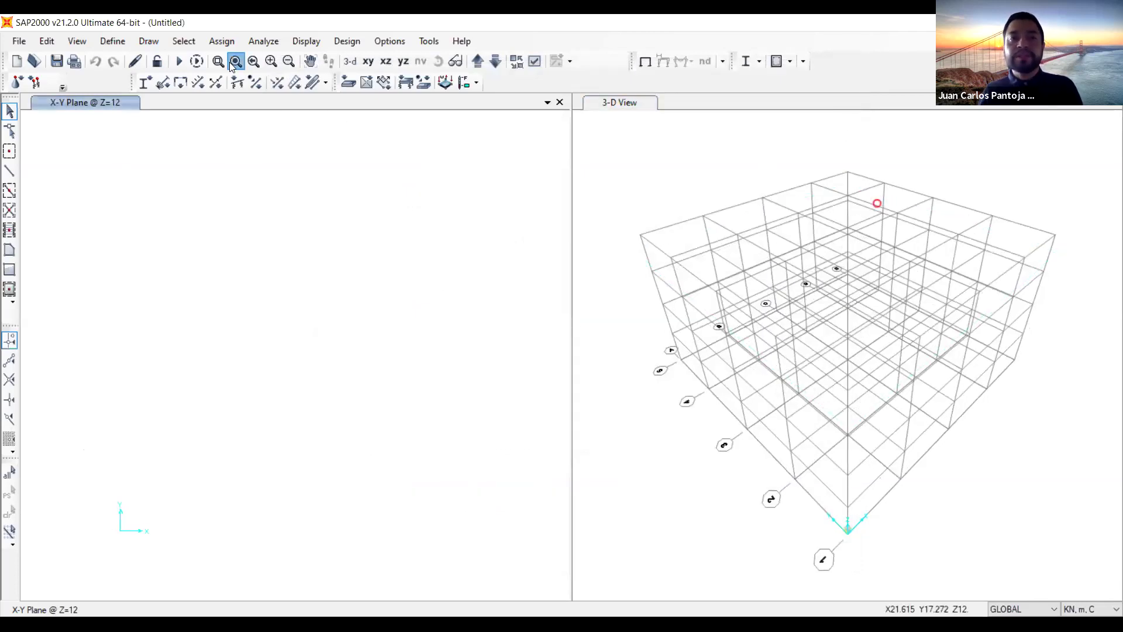
click(425, 353)
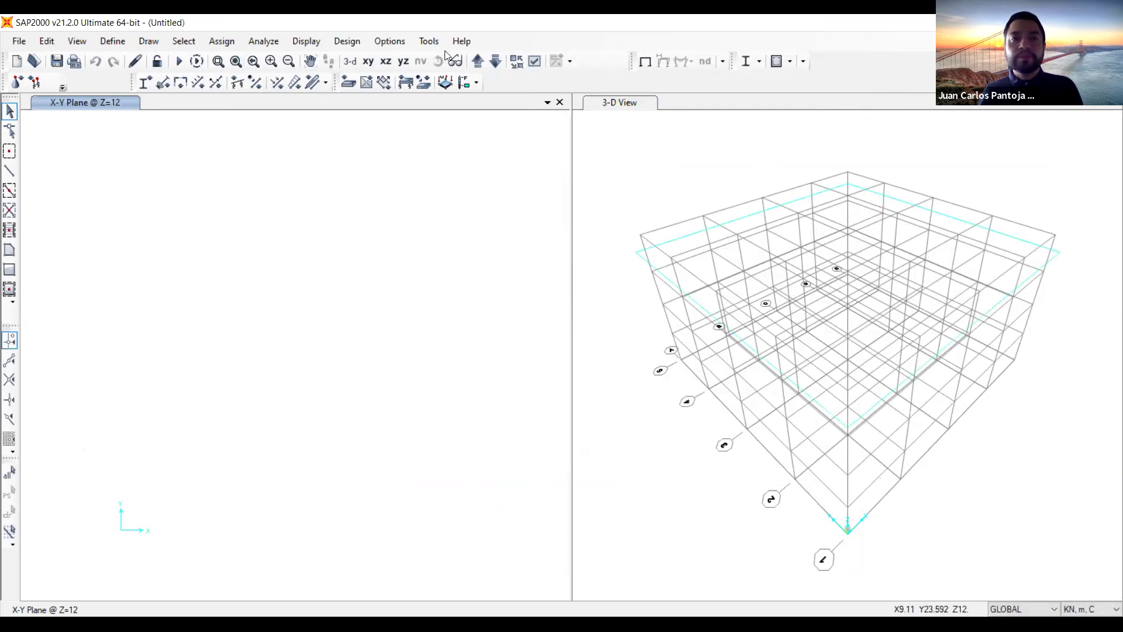
click(478, 62)
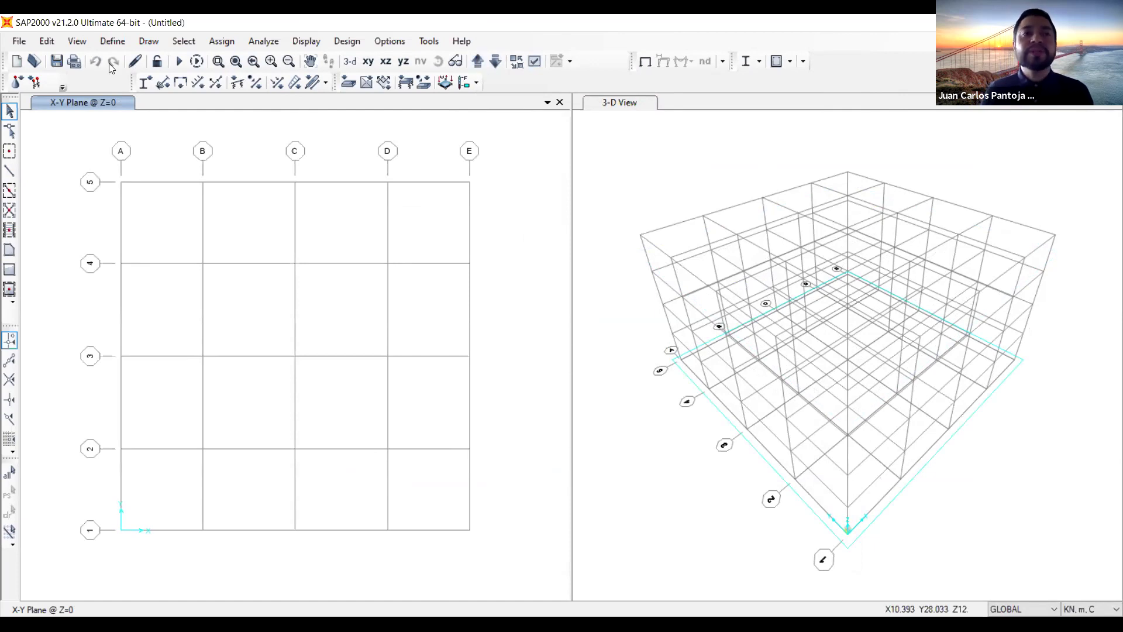
Start saving the model and create a folder named MODELO EDIFICIOS DE CONCRETO in (9th) ANÁLISIS COMPUTACIONAL, copying the folder name.
click(20, 42)
key(Escape)
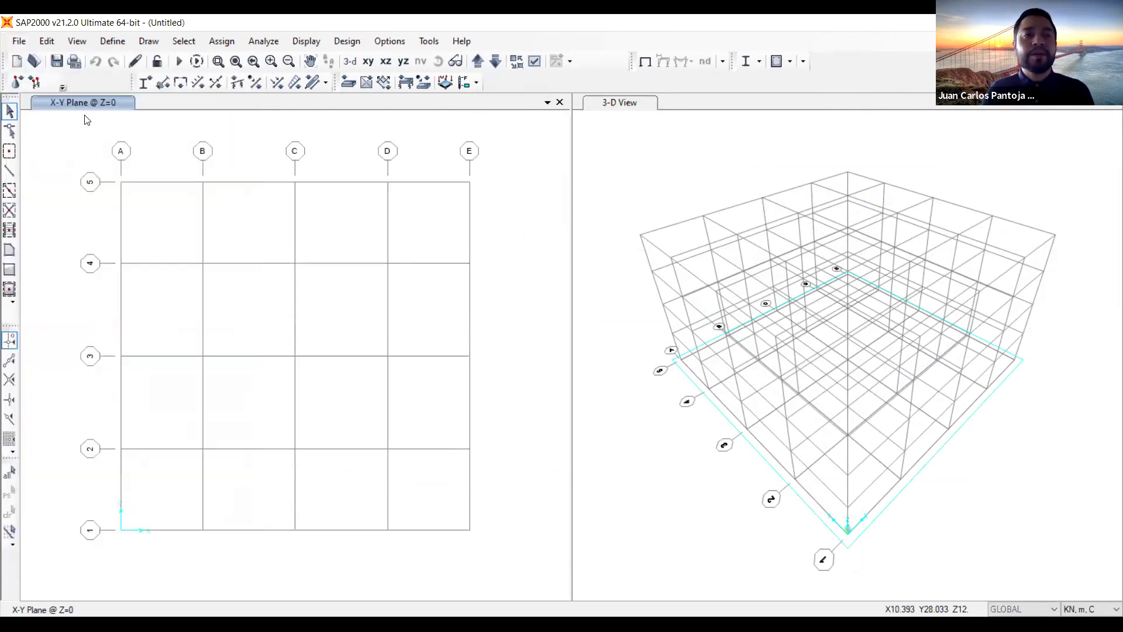
click(131, 72)
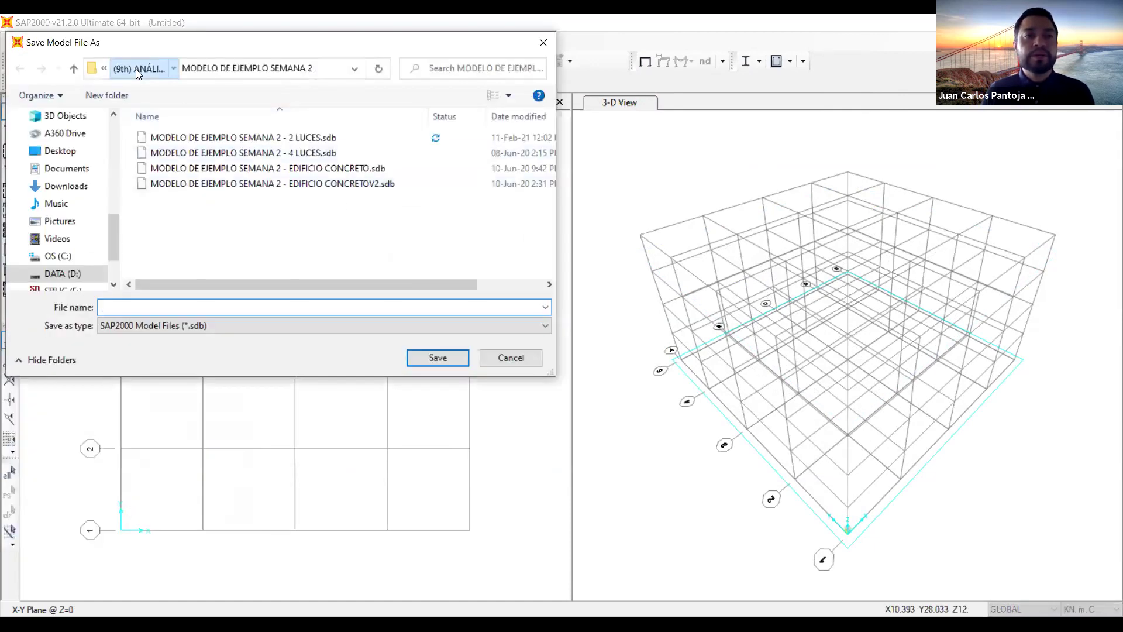
drag(112, 251, 114, 194)
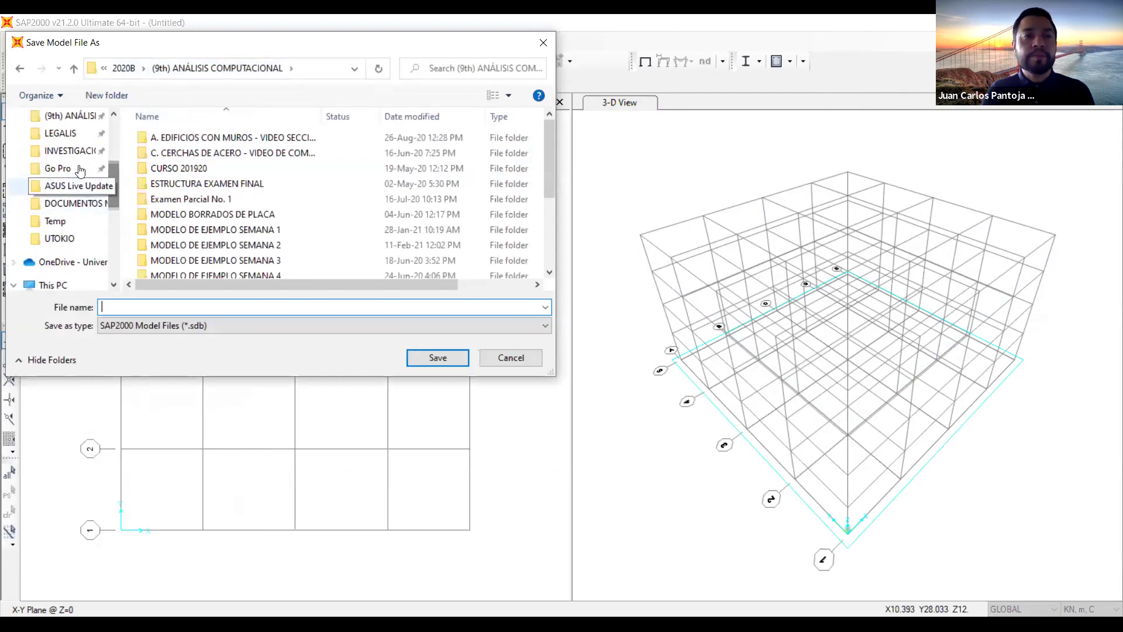
scroll(78, 162, up, 1)
click(65, 134)
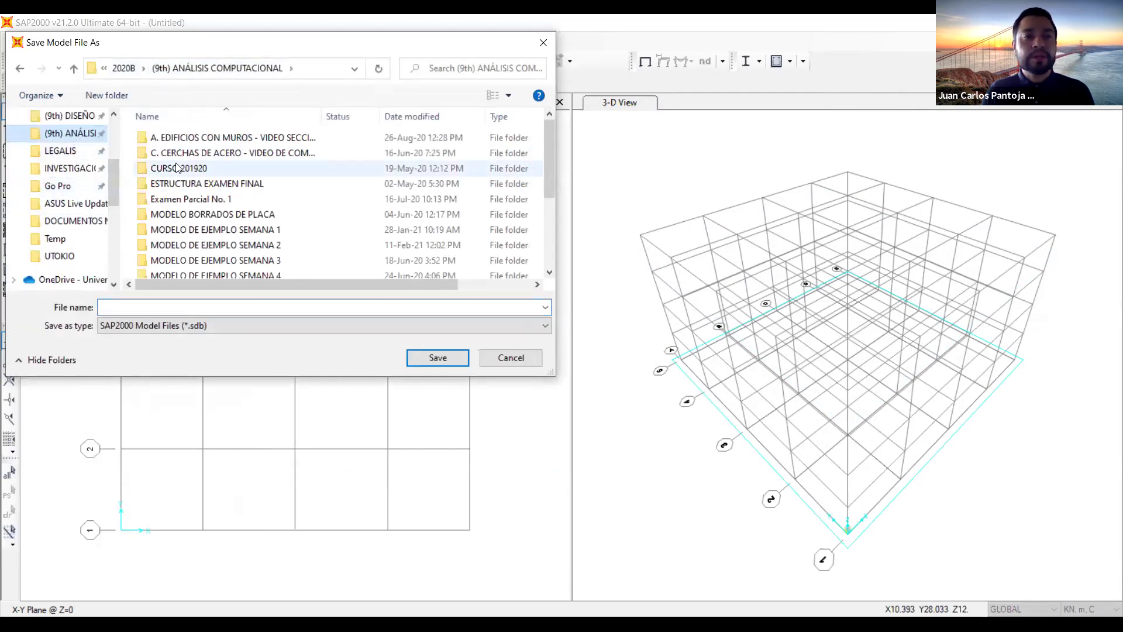
click(66, 116)
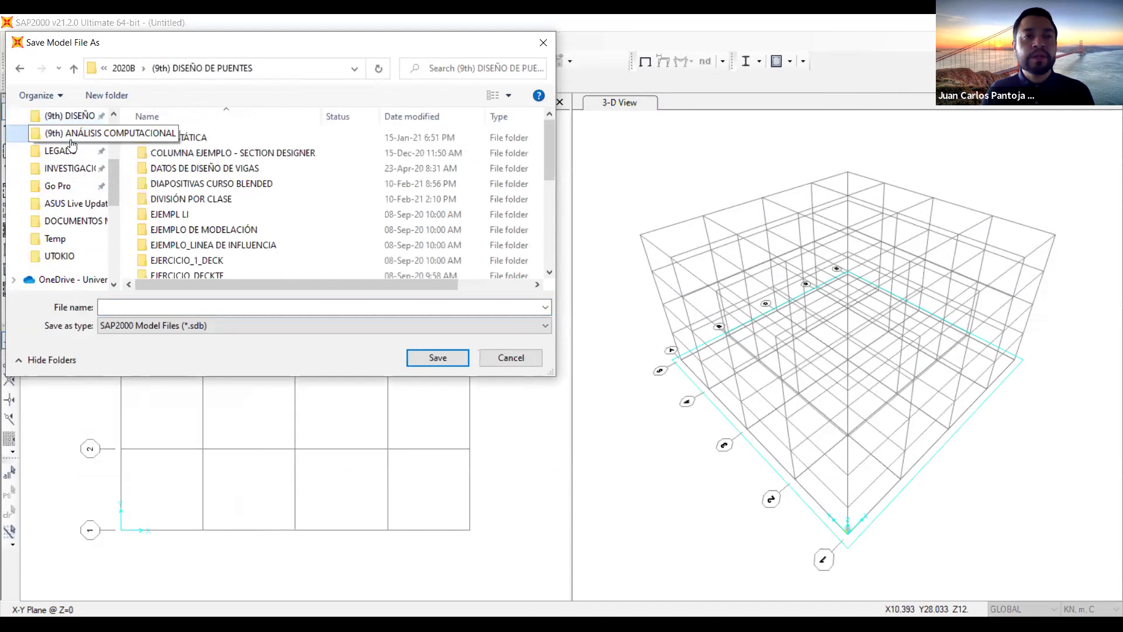
click(65, 134)
click(107, 95)
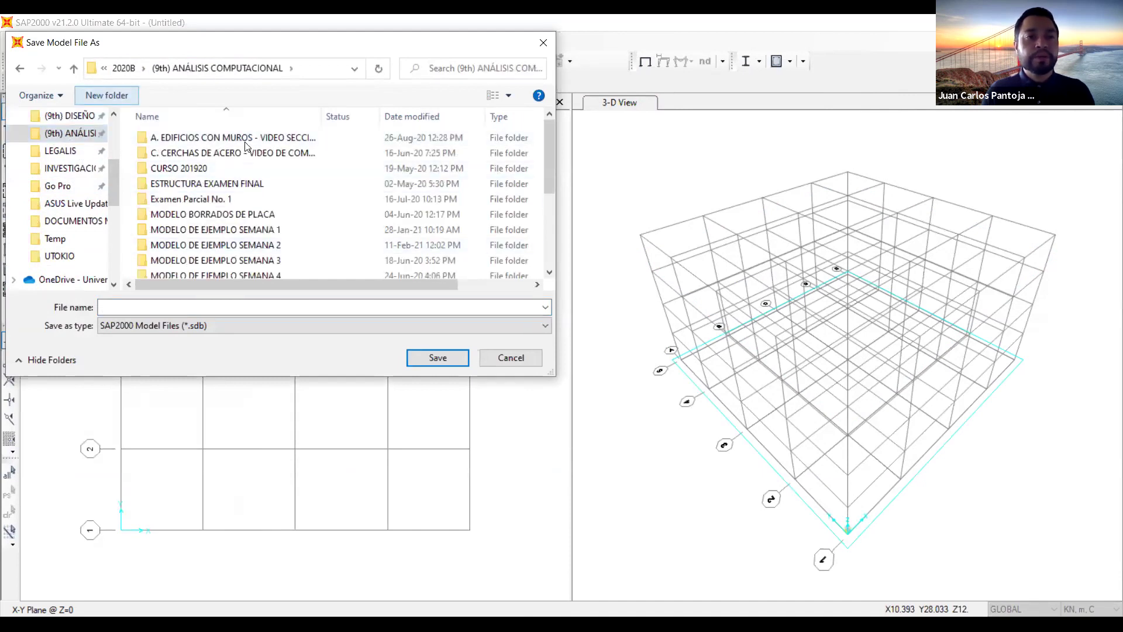
text(MODELO )
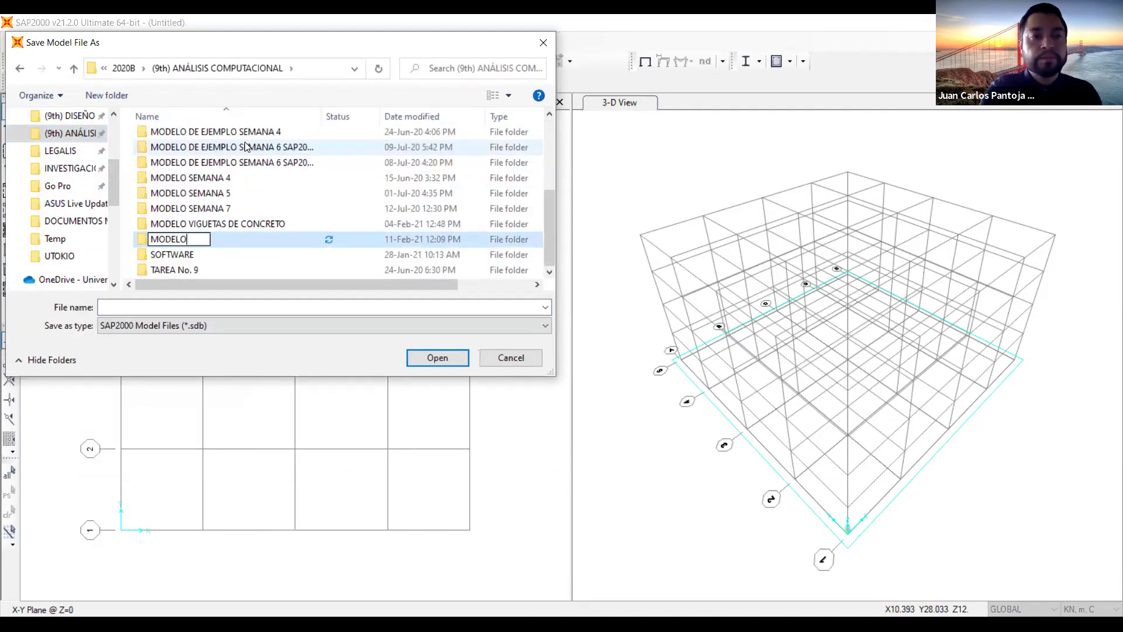
text(EDIFICIOS DE CONCRETO)
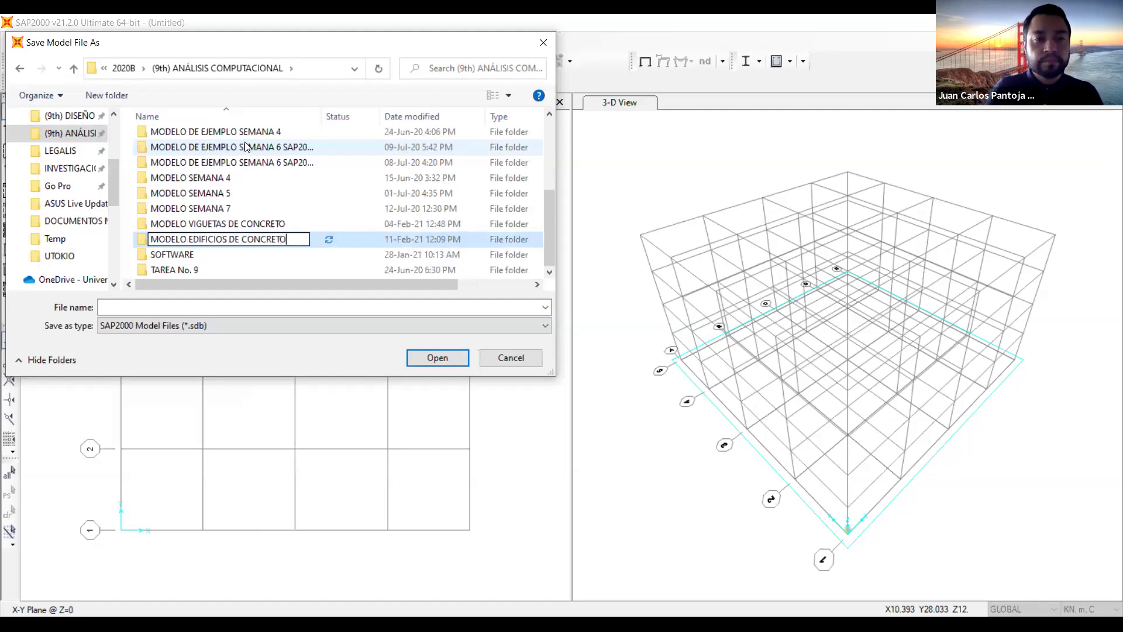
key(ctrl+a)
key(ctrl+c)
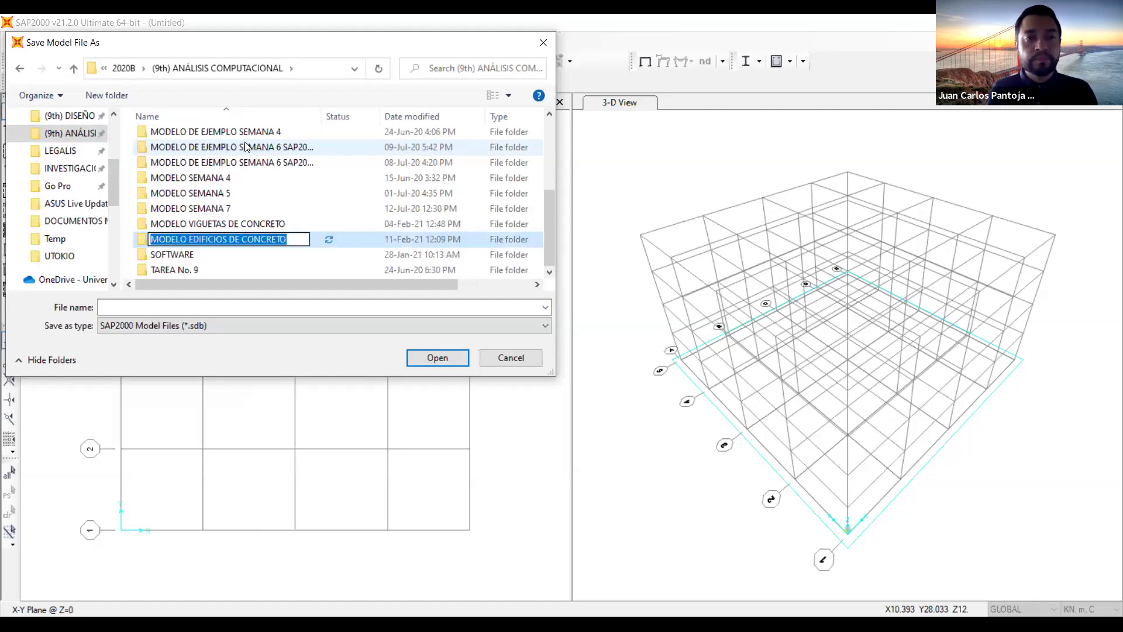
Save the model inside the new folder with the file name MODELO EDIFICIOS DE CONCRETO.
click(438, 358)
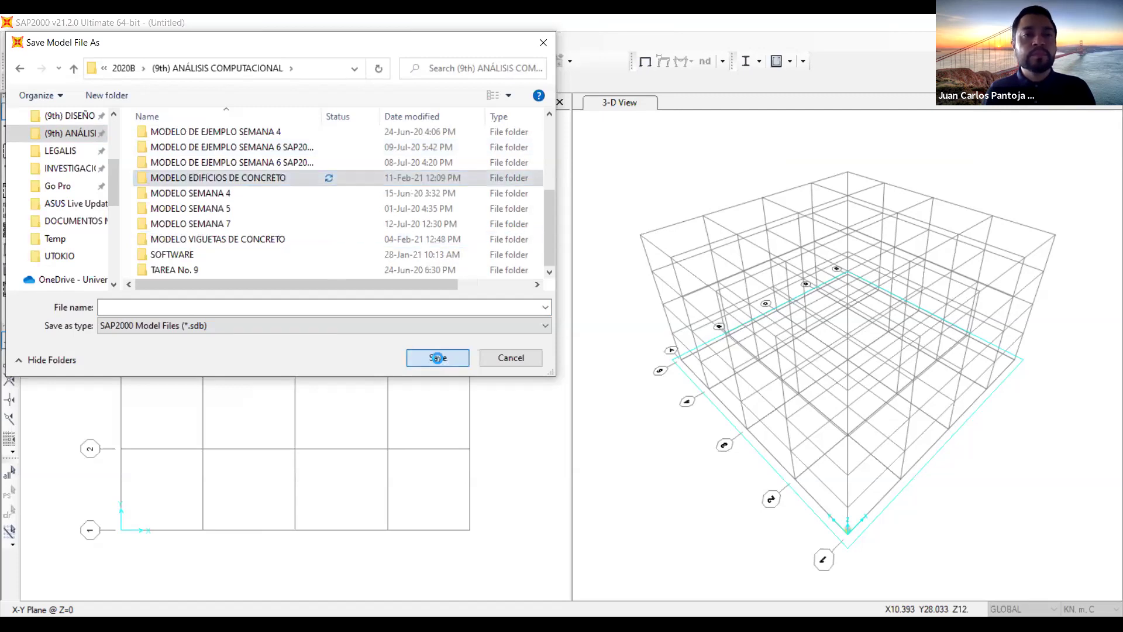
click(310, 308)
key(ctrl+v)
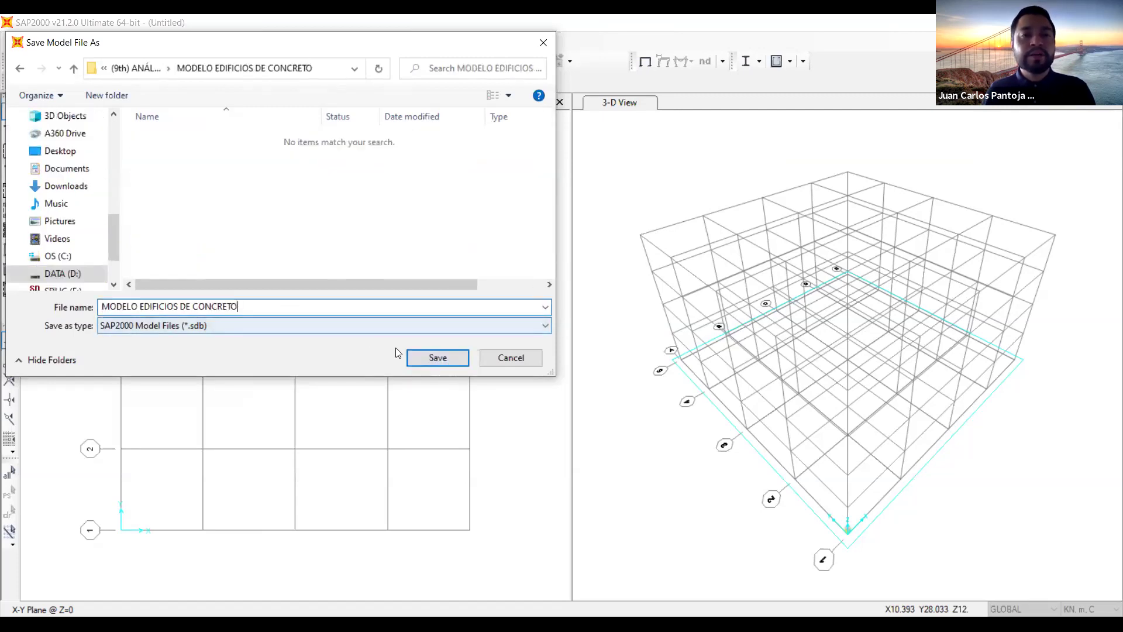
click(438, 358)
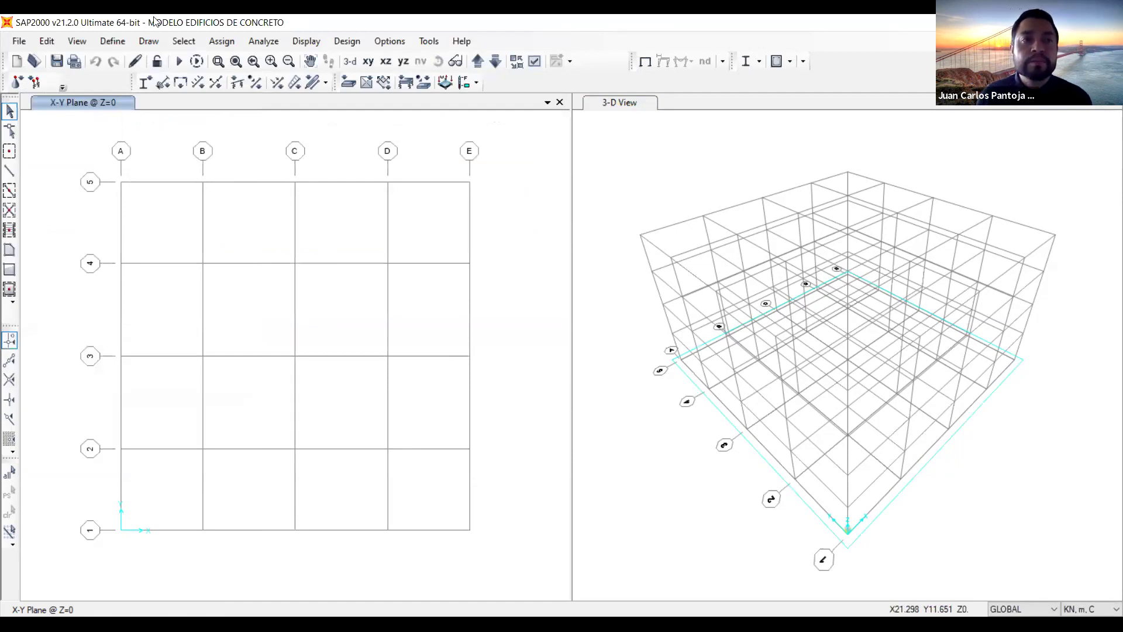
Open the material property data of the 4000Psi concrete for editing.
click(112, 46)
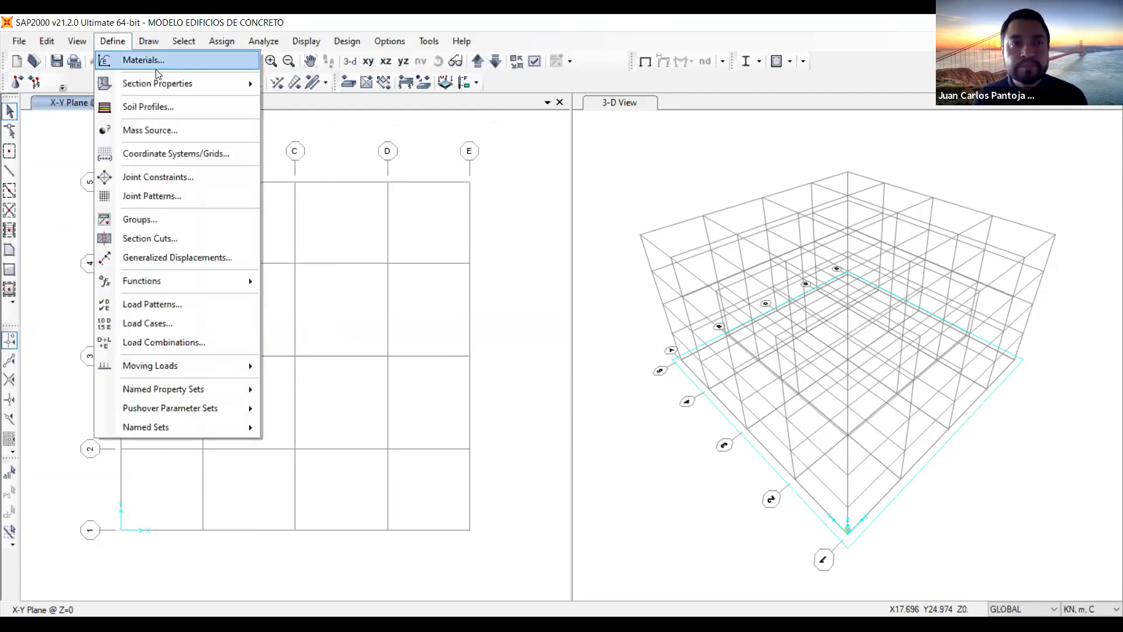
click(164, 61)
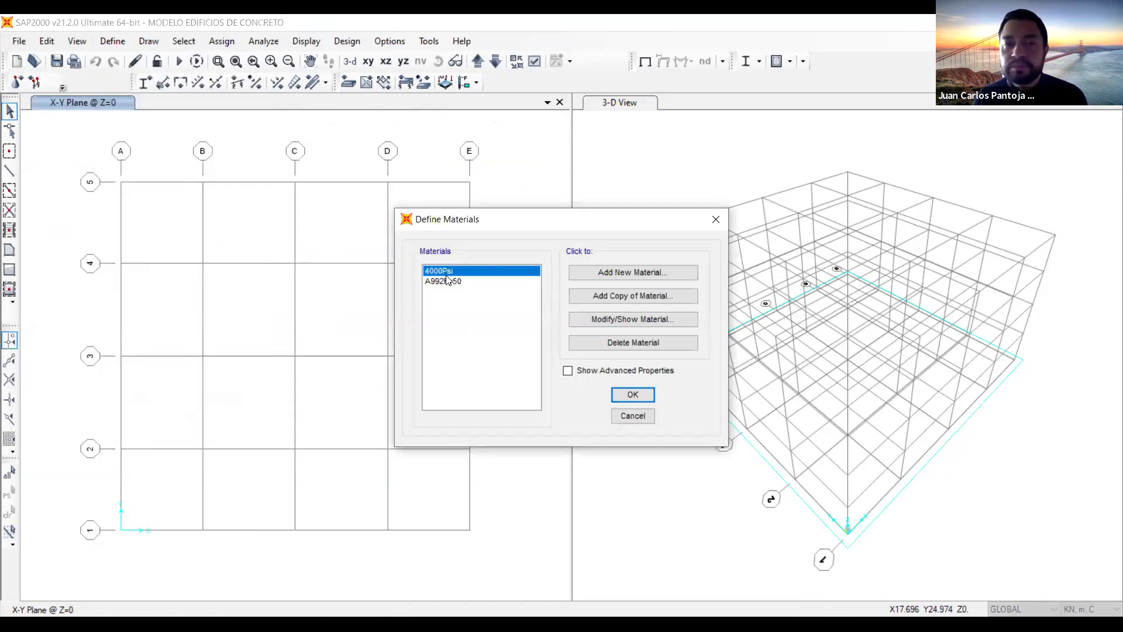
click(599, 319)
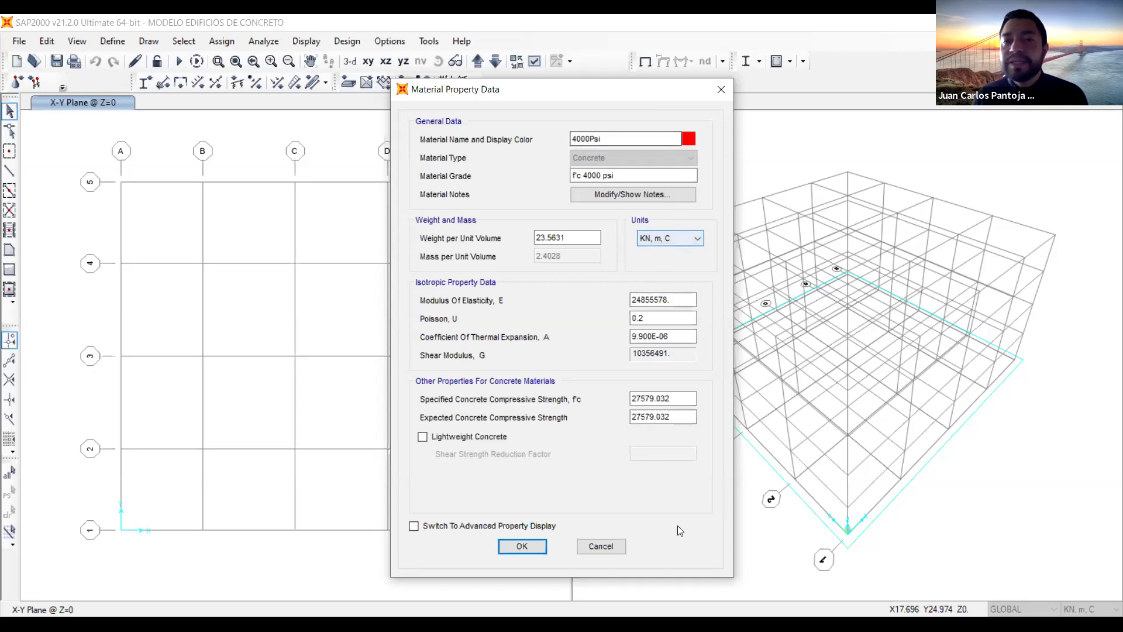
Examine the 4000Psi material's name, grade, weight per unit volume and modulus of elasticity.
click(609, 147)
double_click(608, 147)
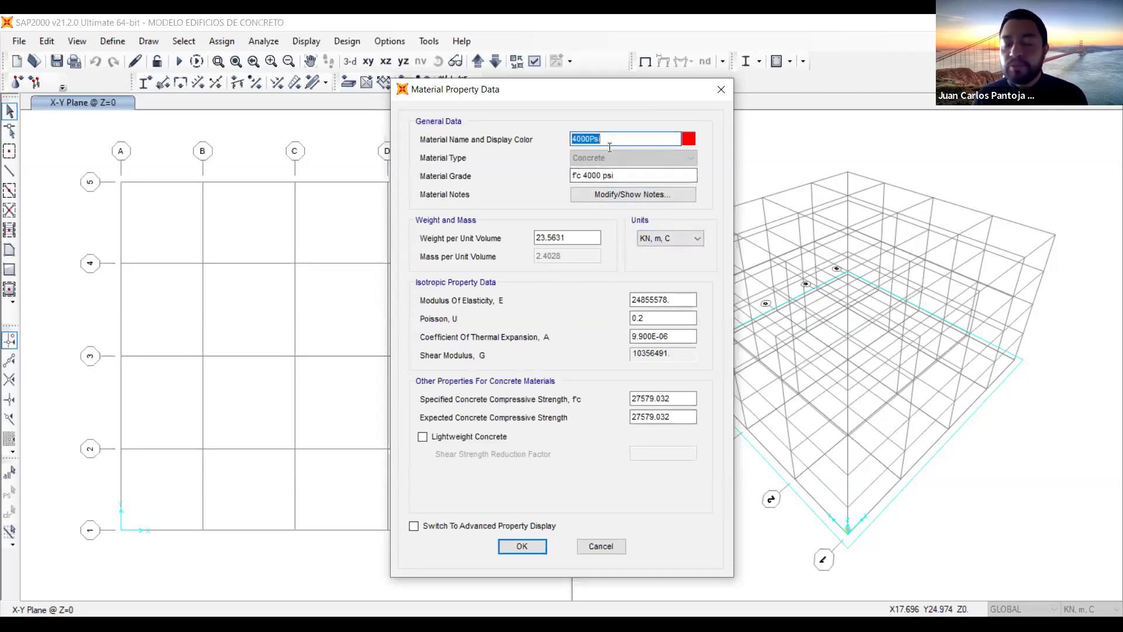
double_click(626, 179)
double_click(592, 175)
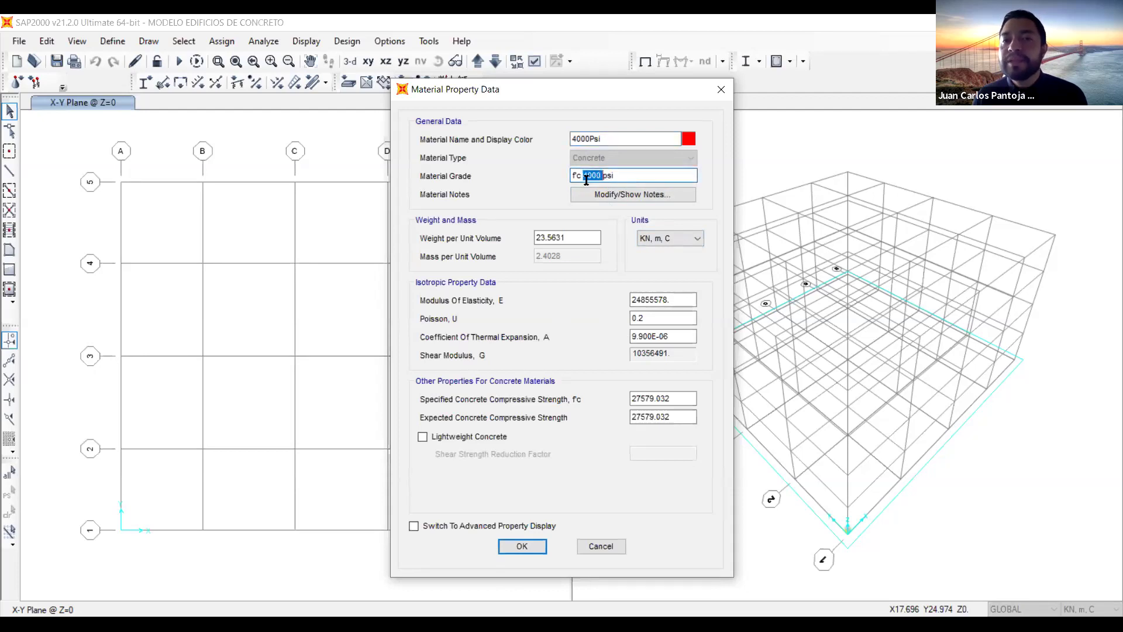
double_click(577, 237)
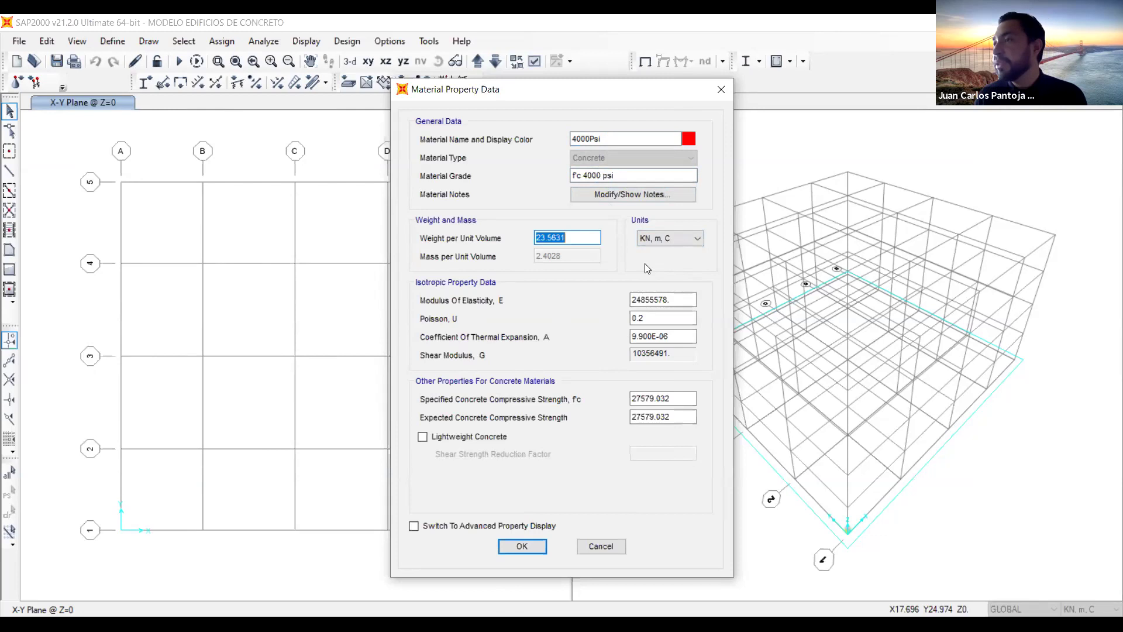
click(680, 300)
double_click(680, 300)
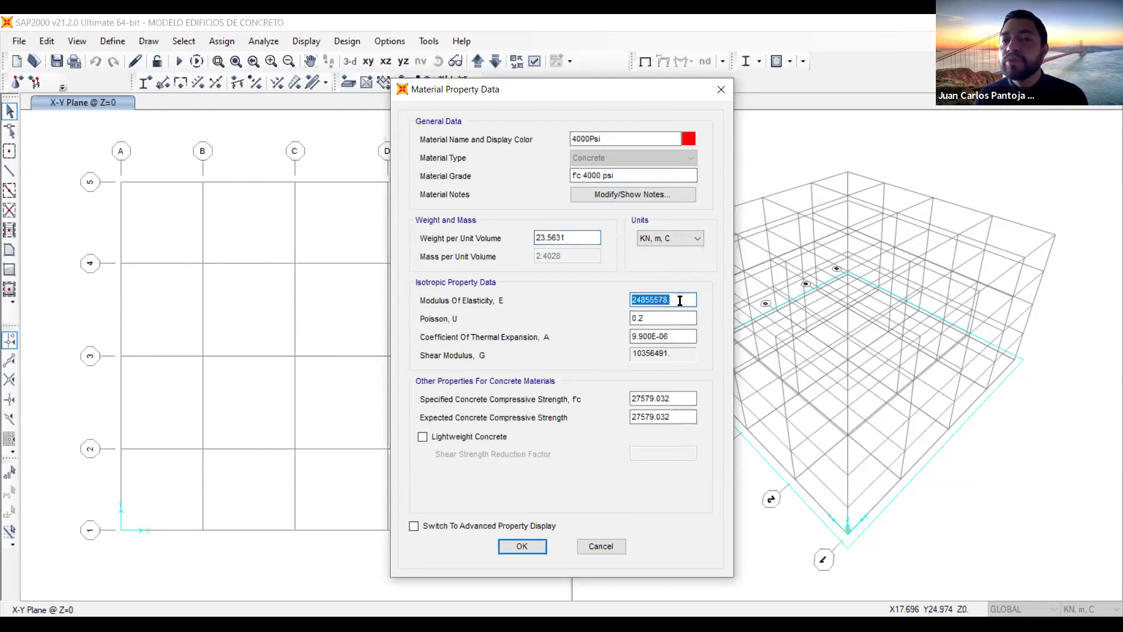
click(679, 300)
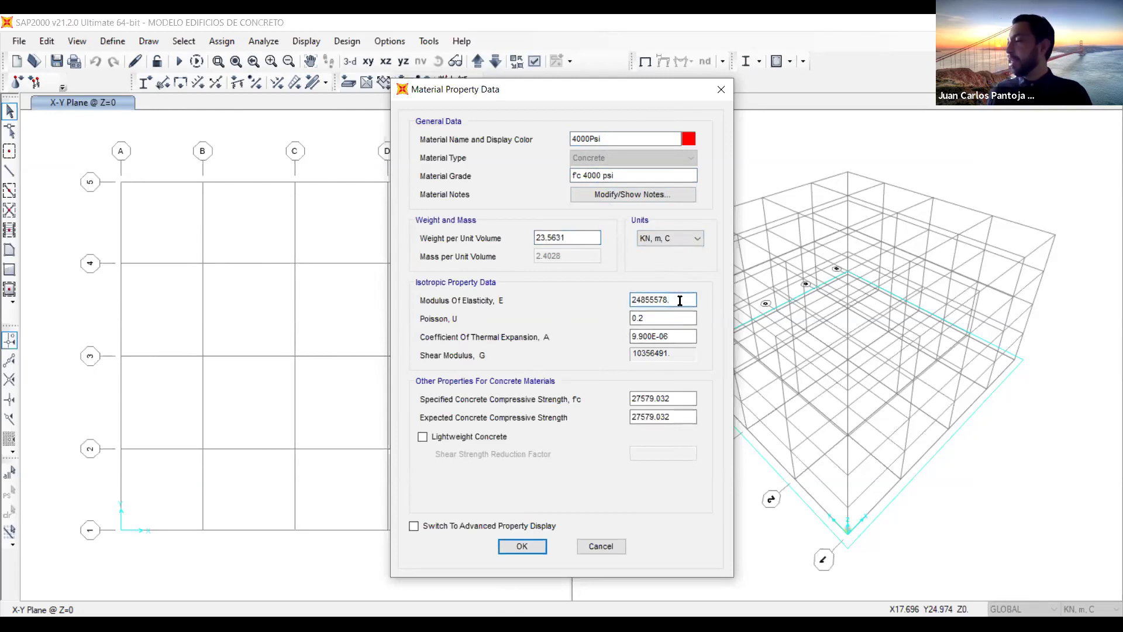
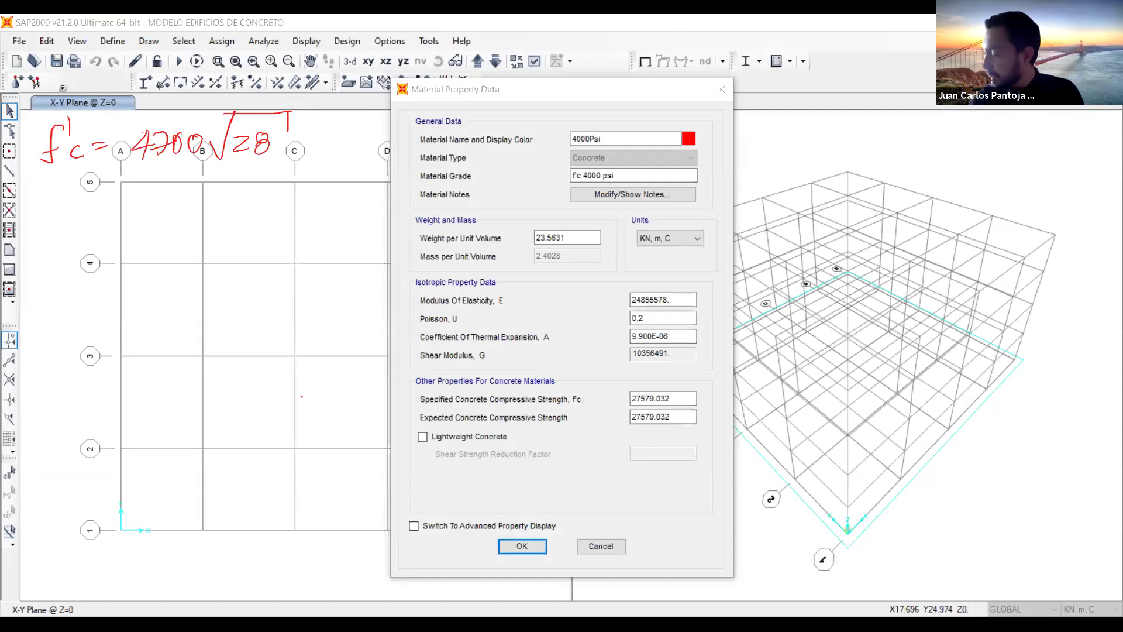
drag(67, 205, 61, 234)
drag(67, 200, 87, 242)
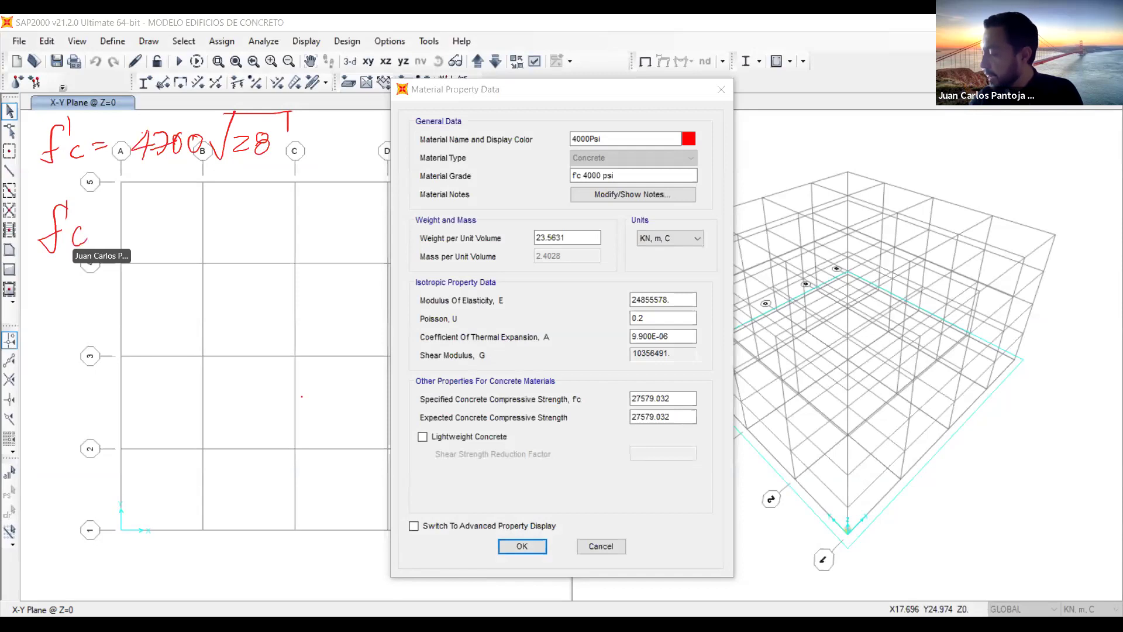
mouse_move(74, 116)
mouse_down()
mouse_move(59, 166)
mouse_move(51, 153)
mouse_up()
mouse_move(66, 206)
mouse_down()
mouse_move(56, 236)
mouse_move(78, 239)
mouse_up()
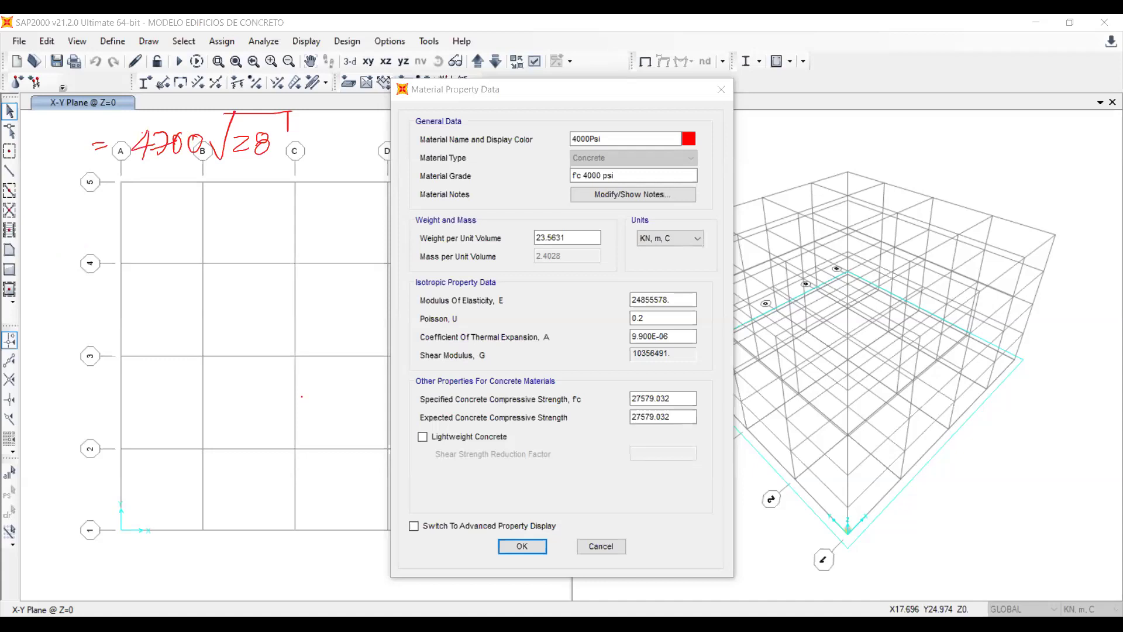
drag(61, 146, 46, 156)
drag(49, 208, 57, 225)
drag(46, 209, 58, 206)
drag(39, 218, 80, 210)
drag(69, 218, 83, 215)
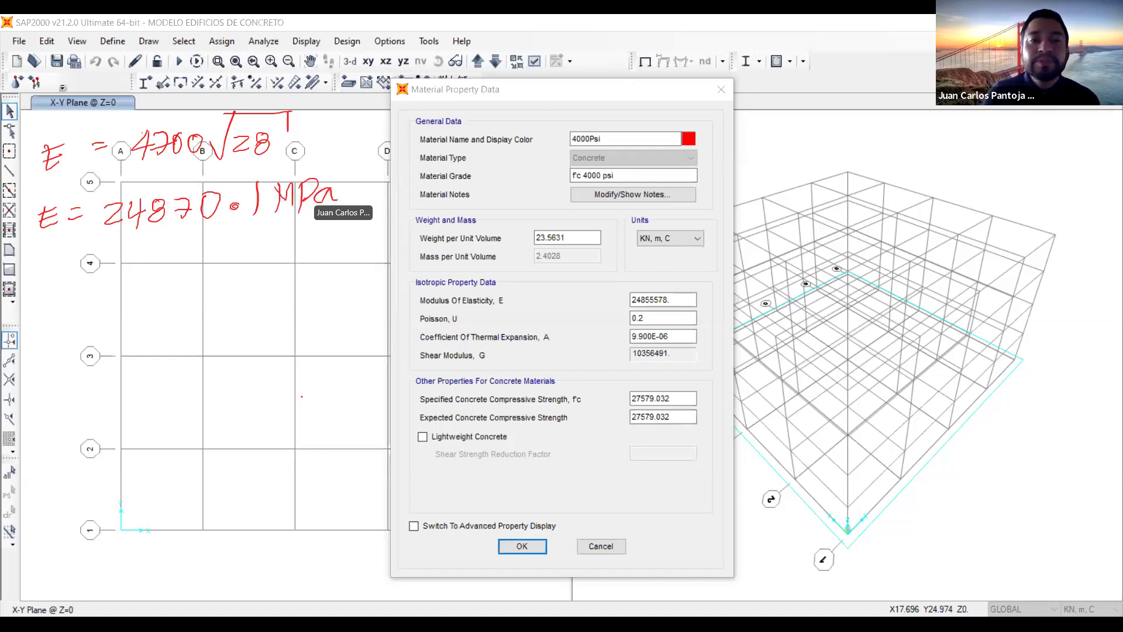
click(549, 19)
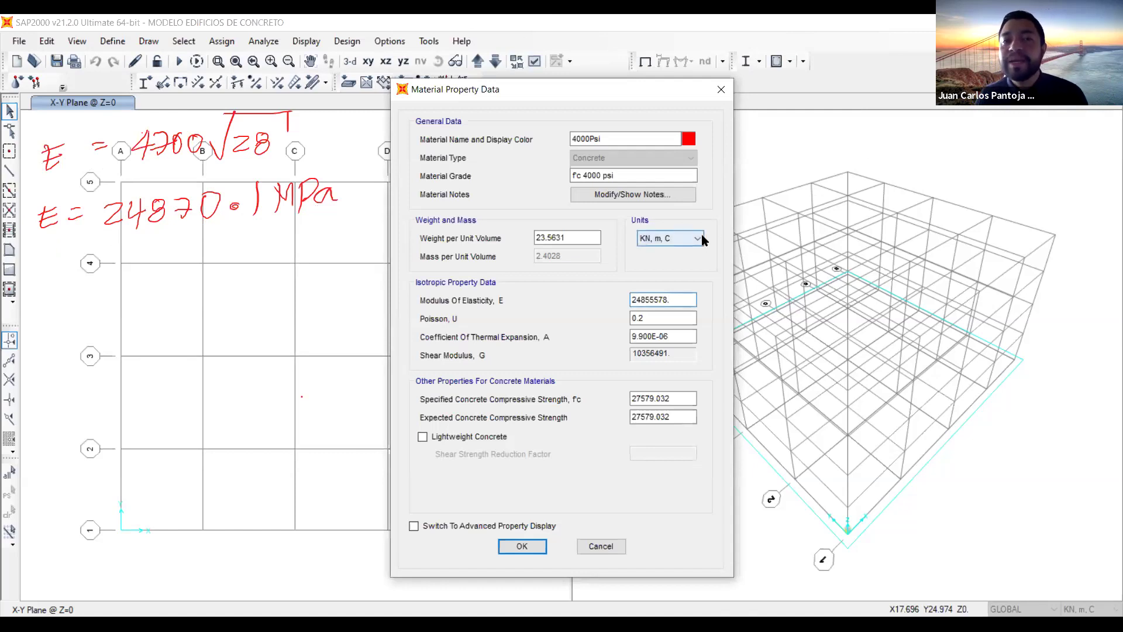
Switch the material data units to N, mm, C and check the modulus of elasticity in those units.
click(678, 240)
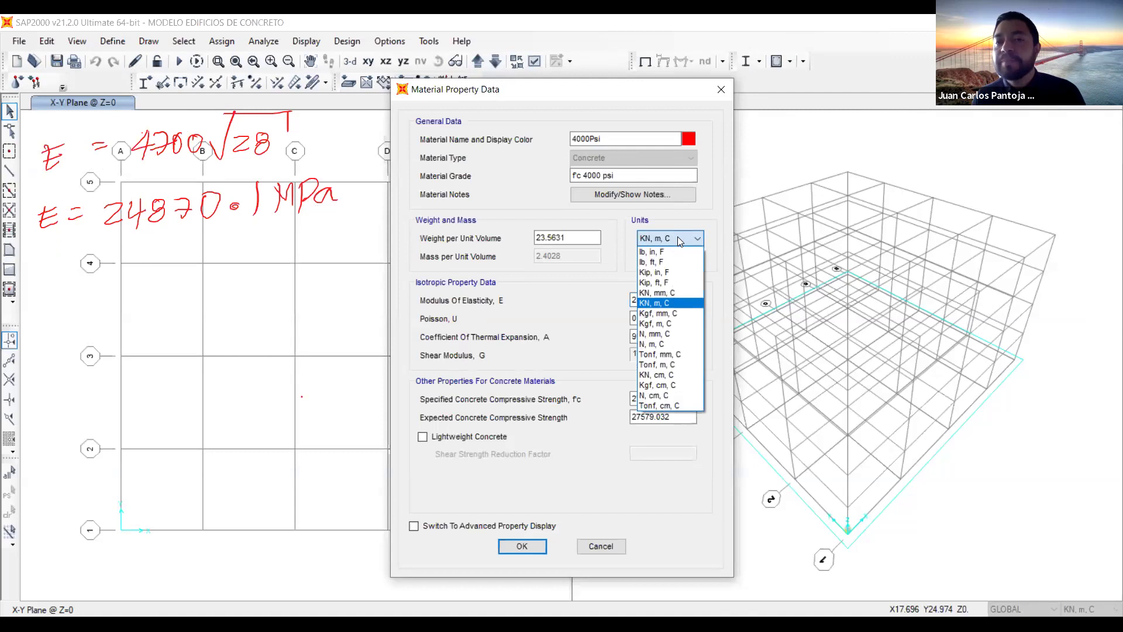
click(659, 334)
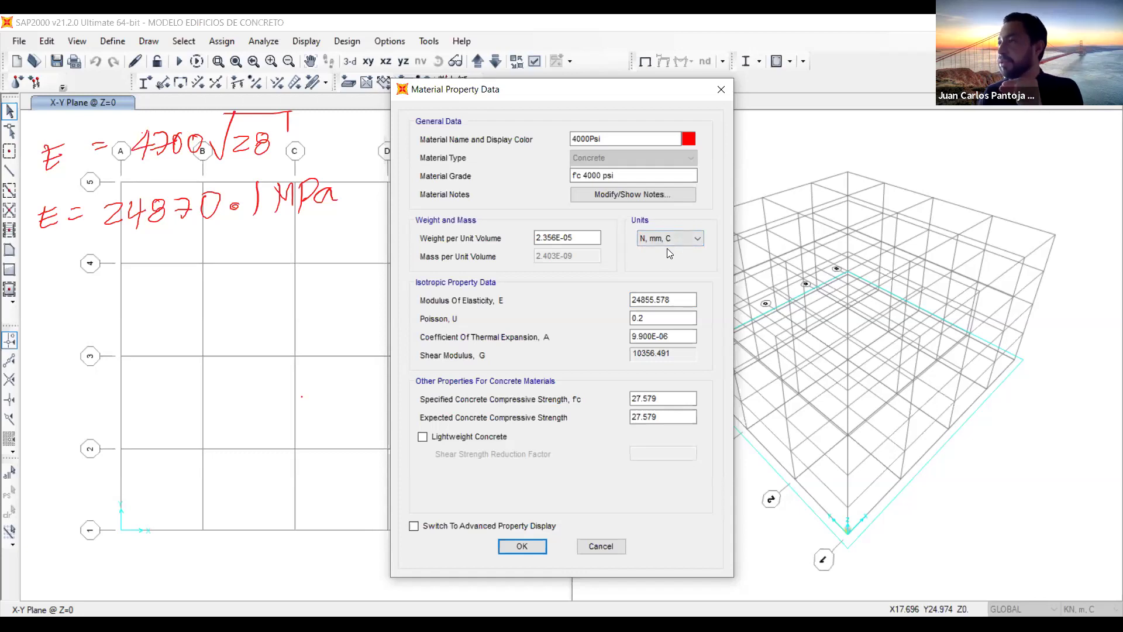
click(642, 299)
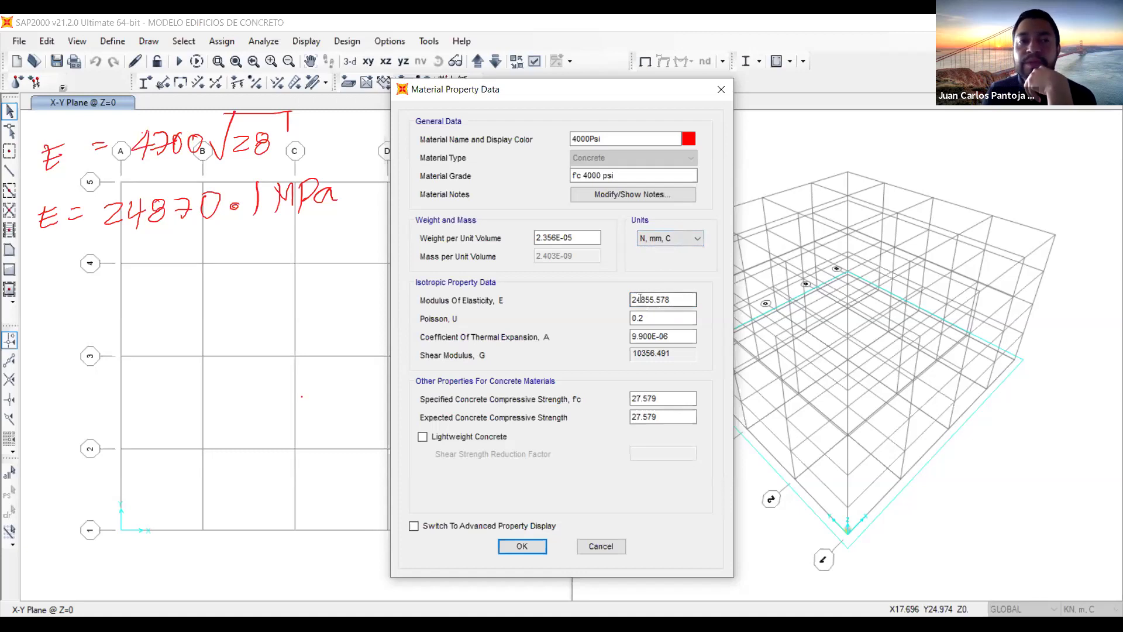
drag(654, 299, 619, 297)
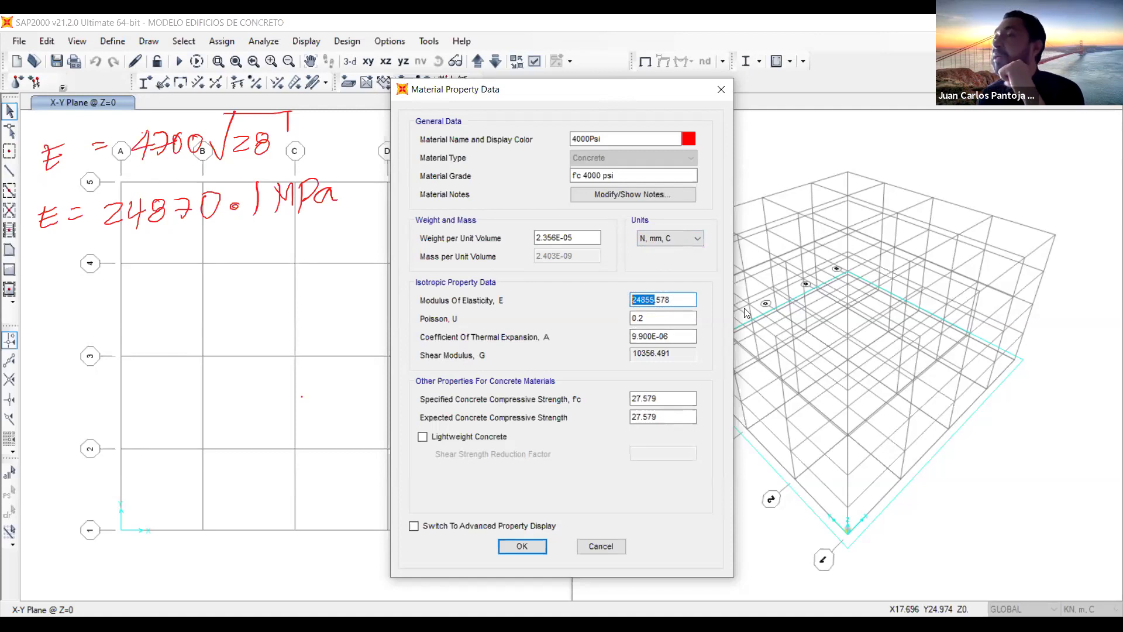
click(686, 295)
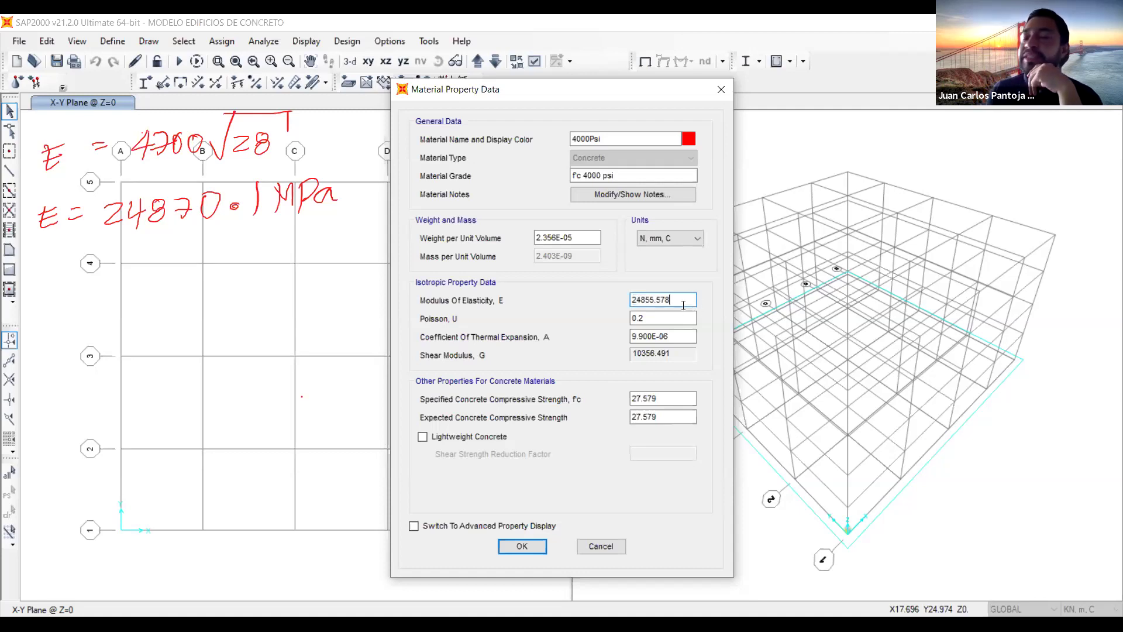
Try entering the modulus of elasticity as the expression 5*3 and have it evaluated.
drag(683, 300, 598, 293)
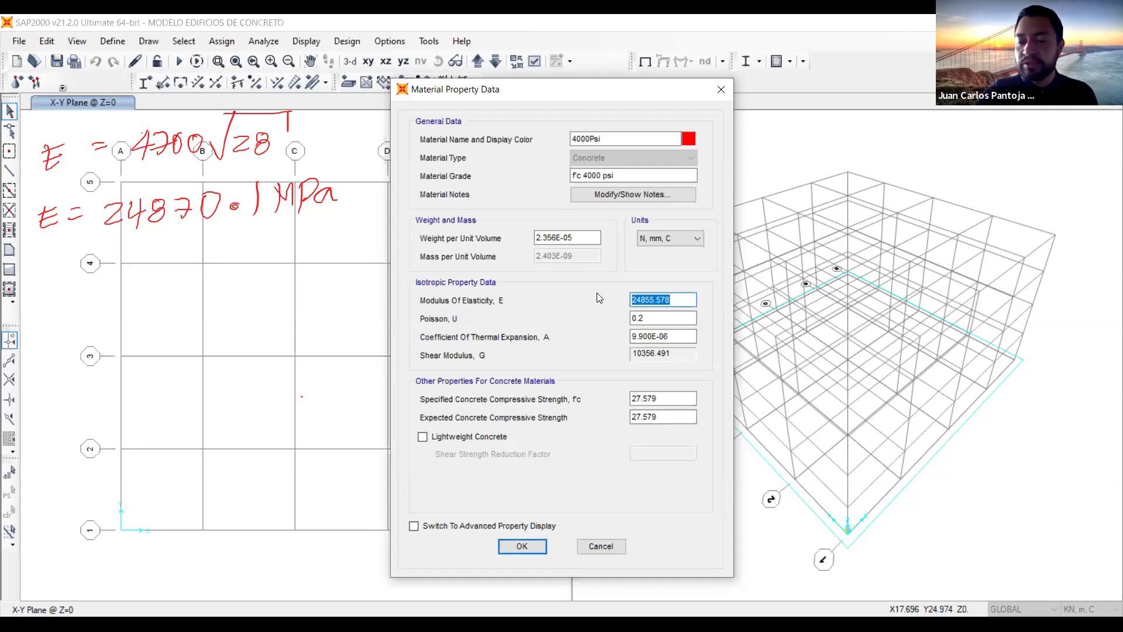
text(5*3)
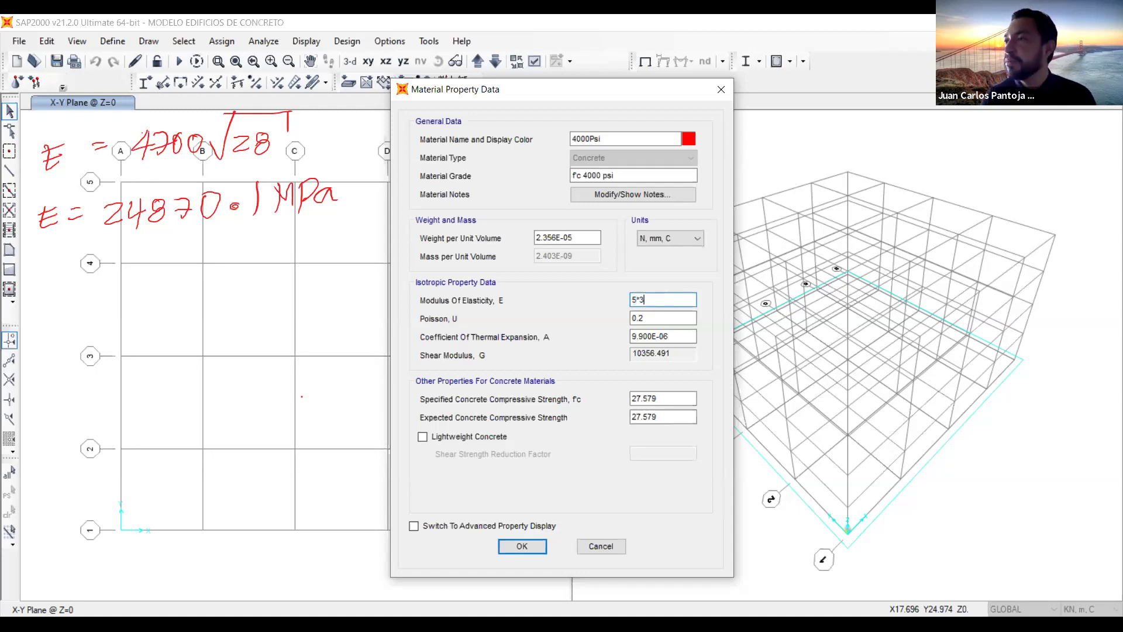
click(661, 321)
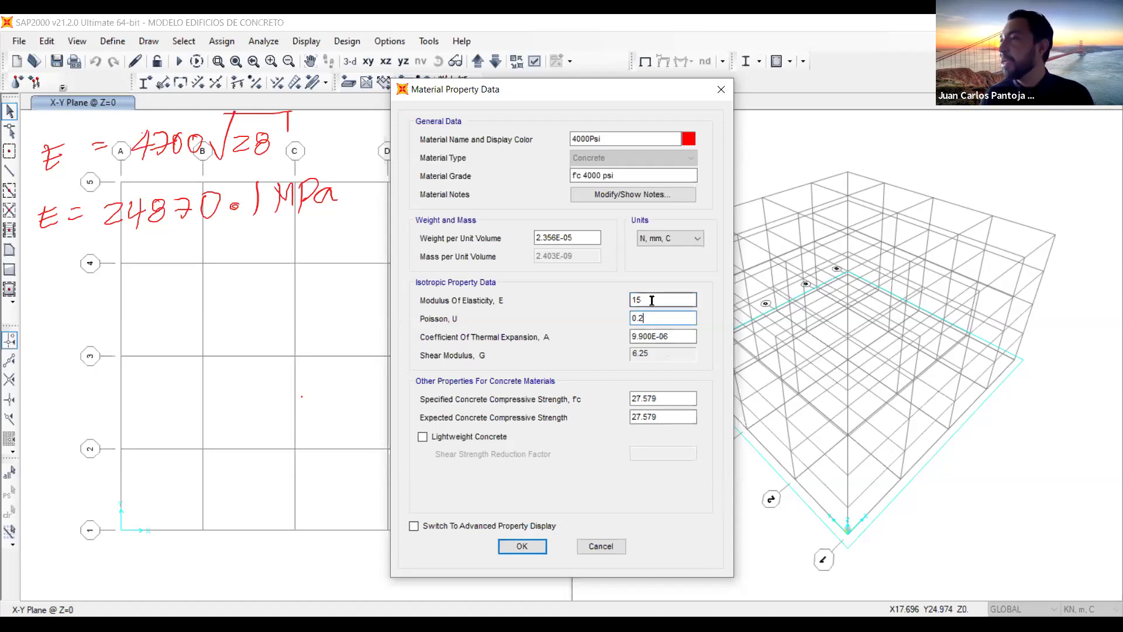
Set the 4000Psi concrete's modulus of elasticity with the expression 4700*SQR(28) in N, mm, C units.
click(652, 300)
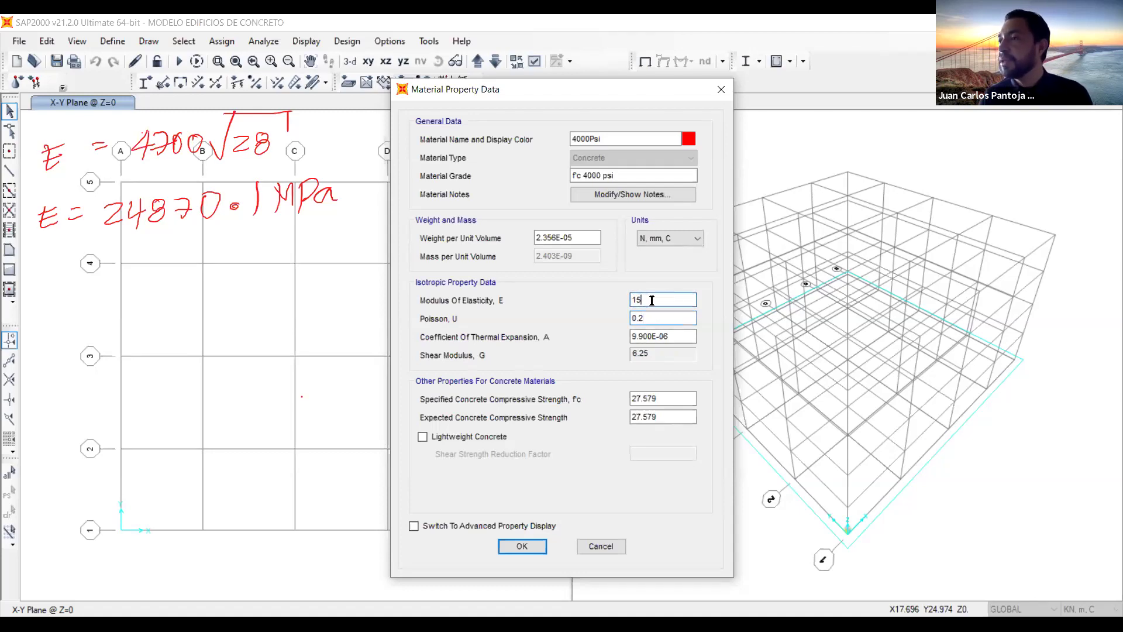
double_click(652, 300)
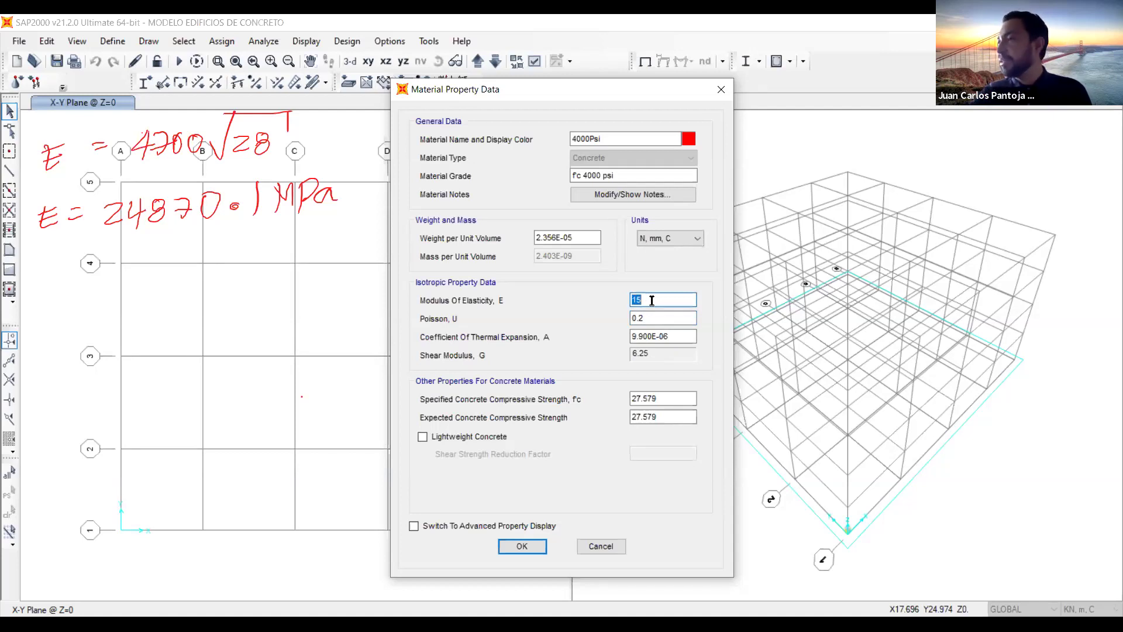
text(4700*)
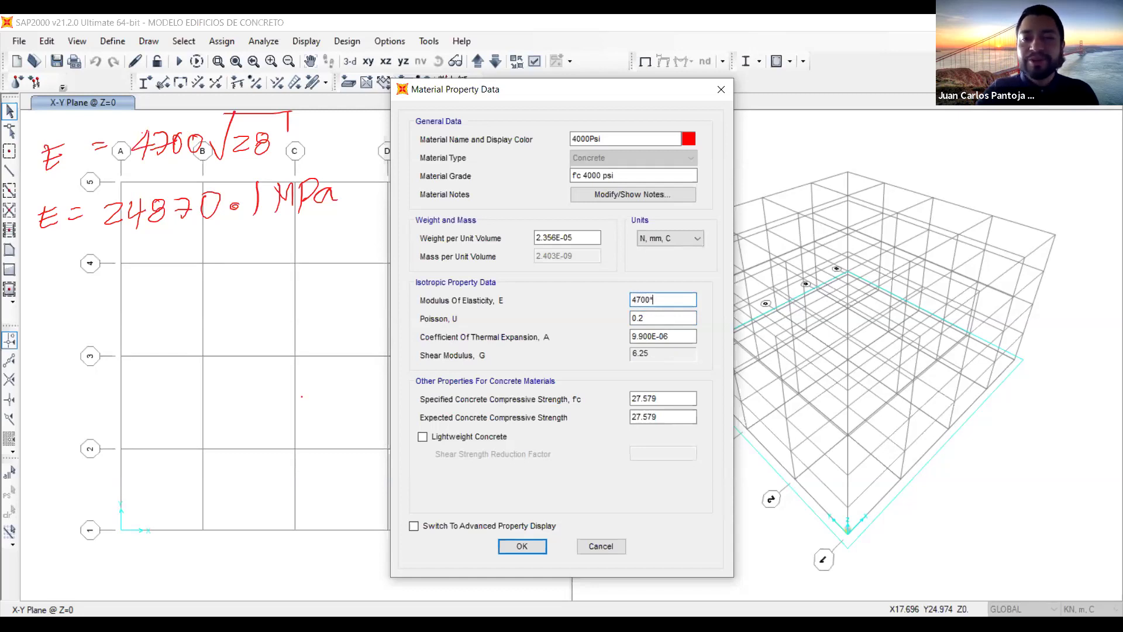
text(SQR(28))
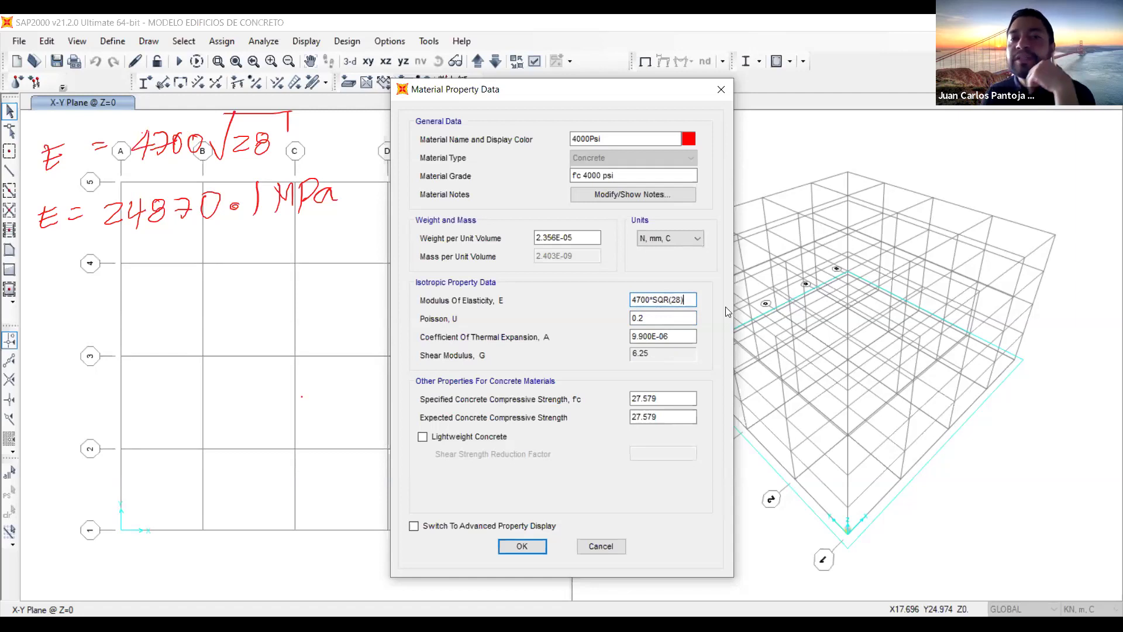
click(658, 316)
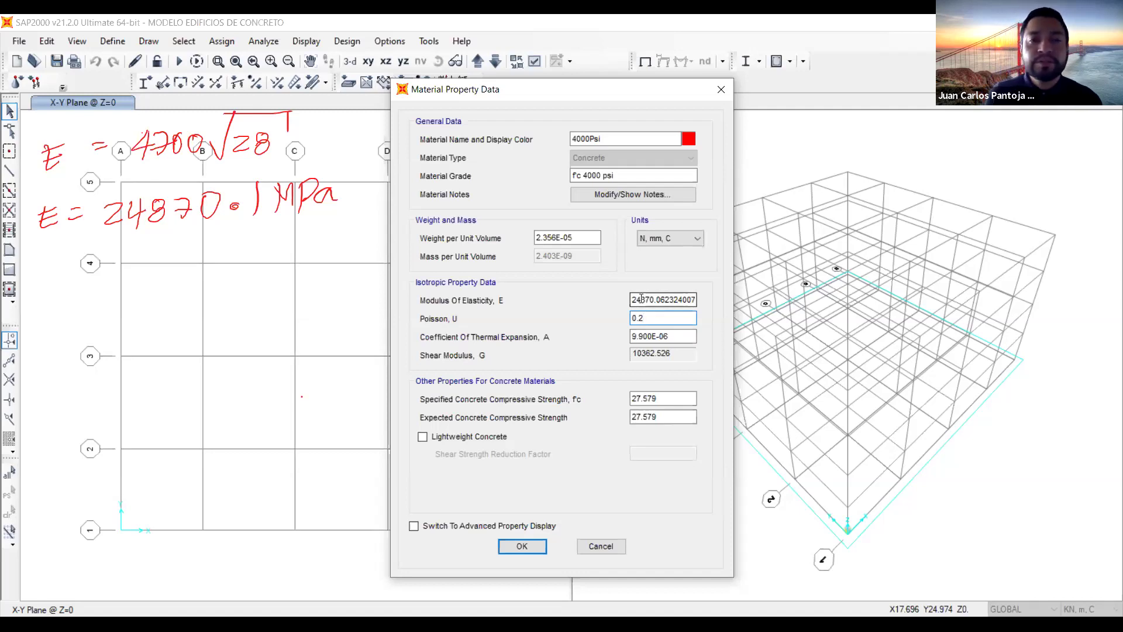
Switch the material data units to Tonf, m, C and check the weight per unit volume.
click(668, 244)
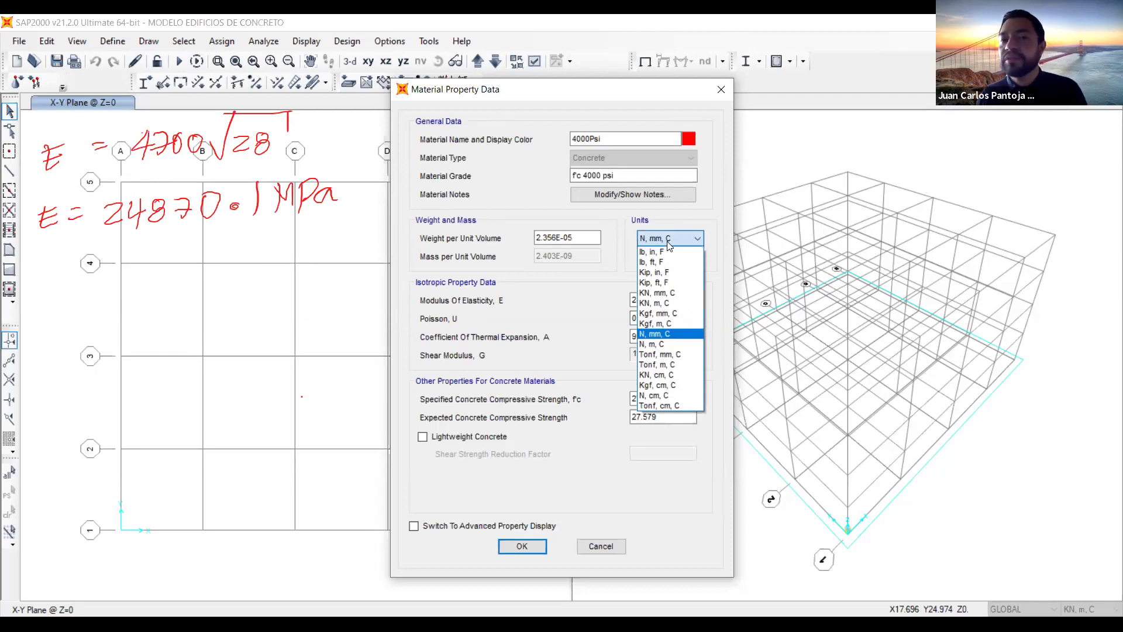
click(680, 355)
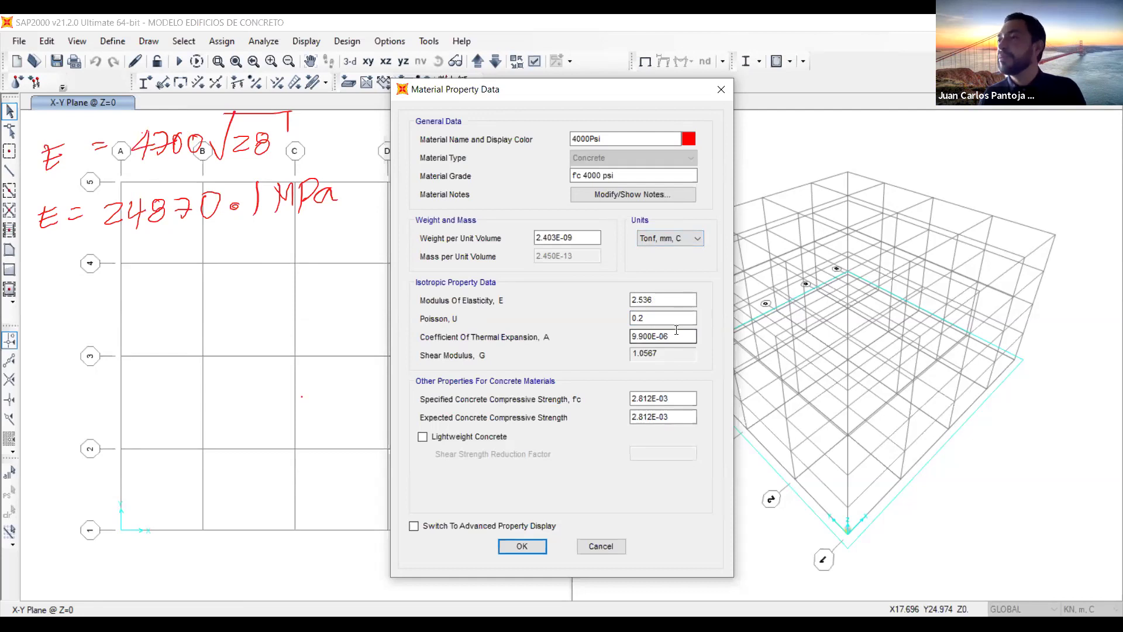
click(667, 240)
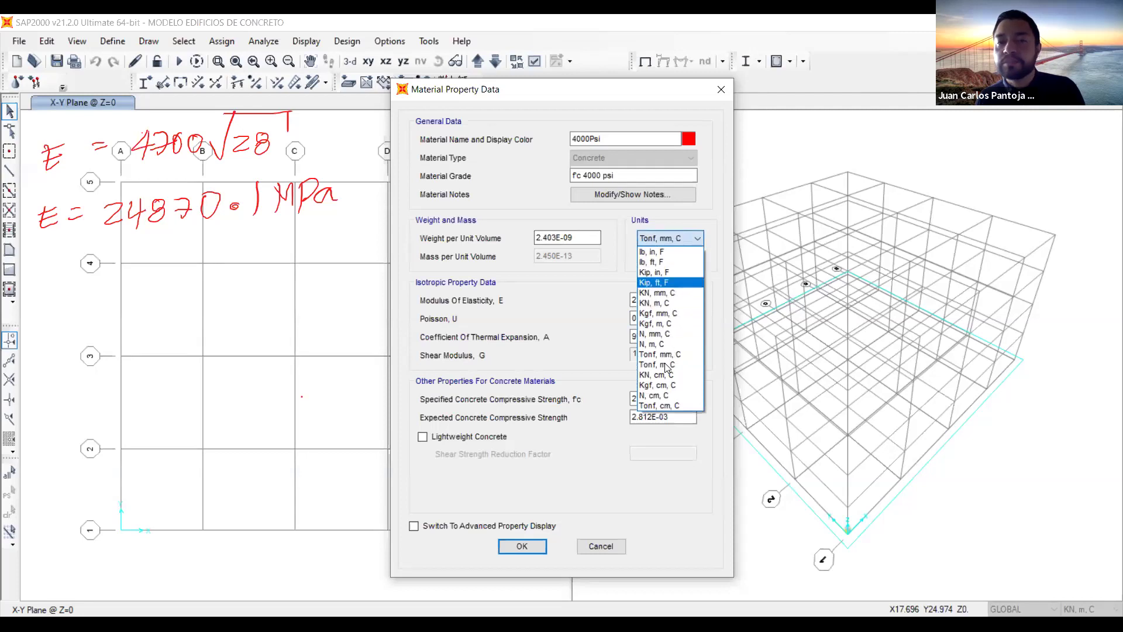
click(548, 237)
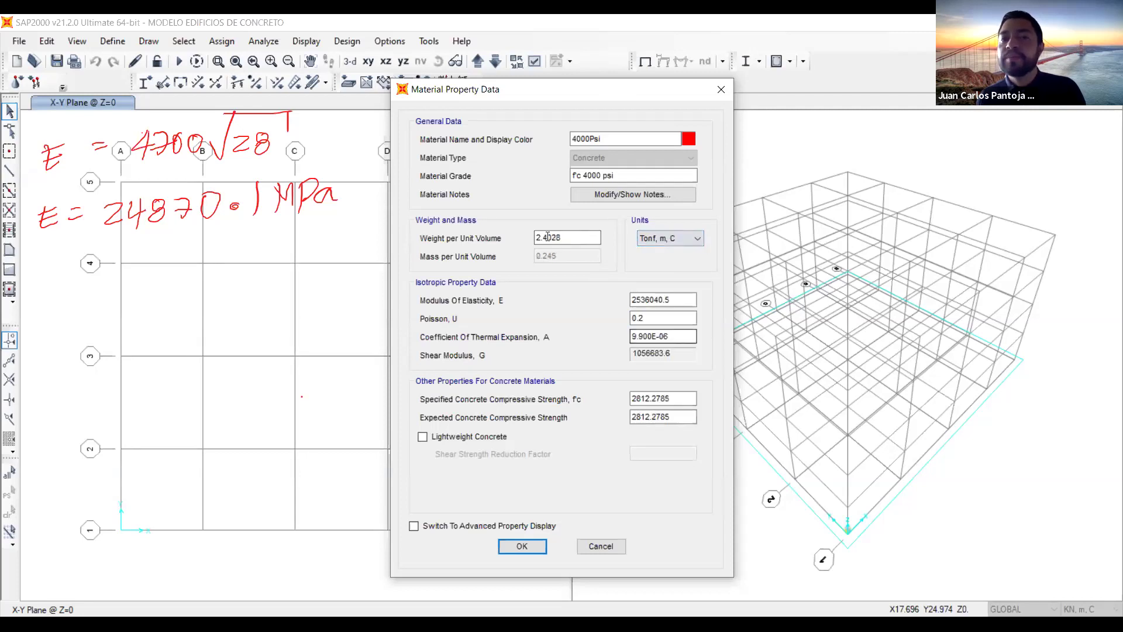
drag(547, 237, 575, 236)
click(576, 236)
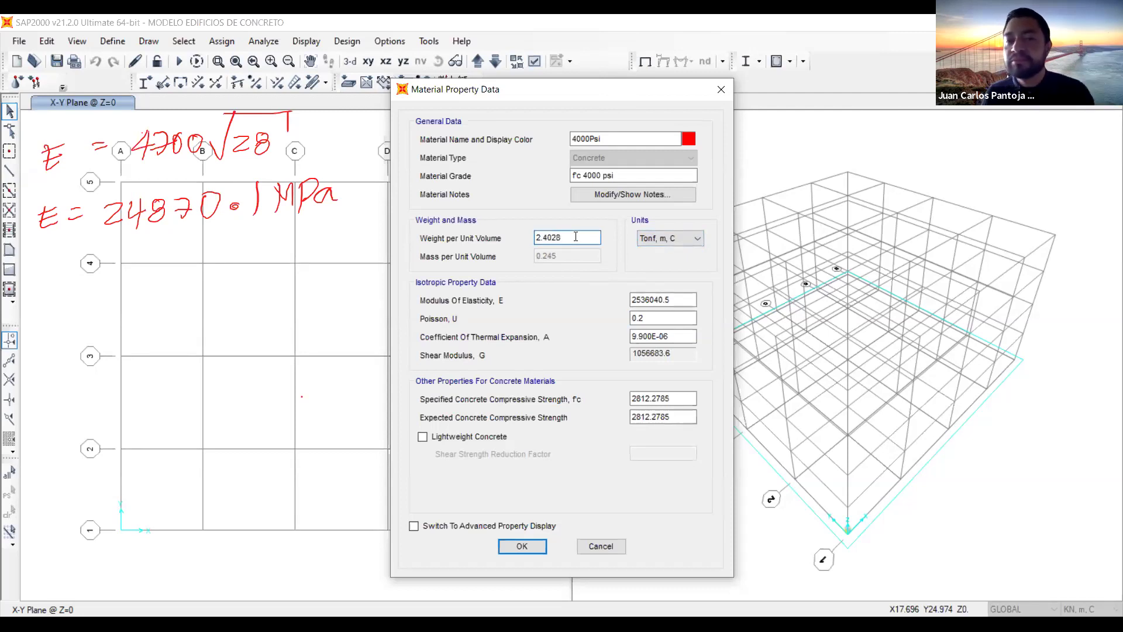
Check the specified and expected concrete compressive strengths and accept the 4000Psi material data.
click(639, 398)
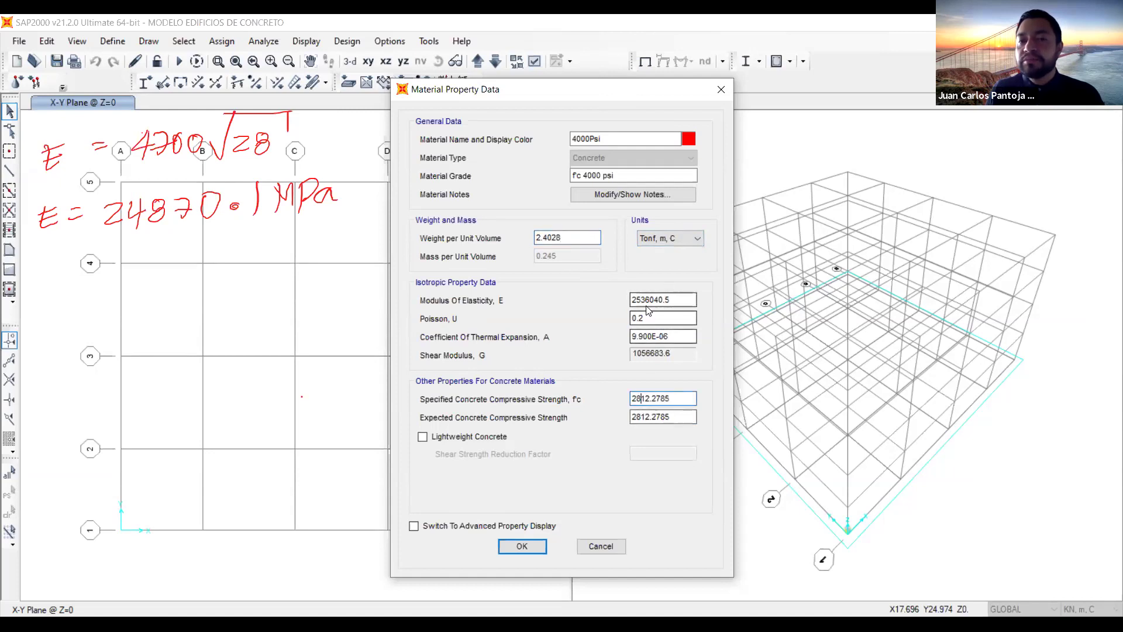
click(644, 417)
click(641, 399)
click(642, 417)
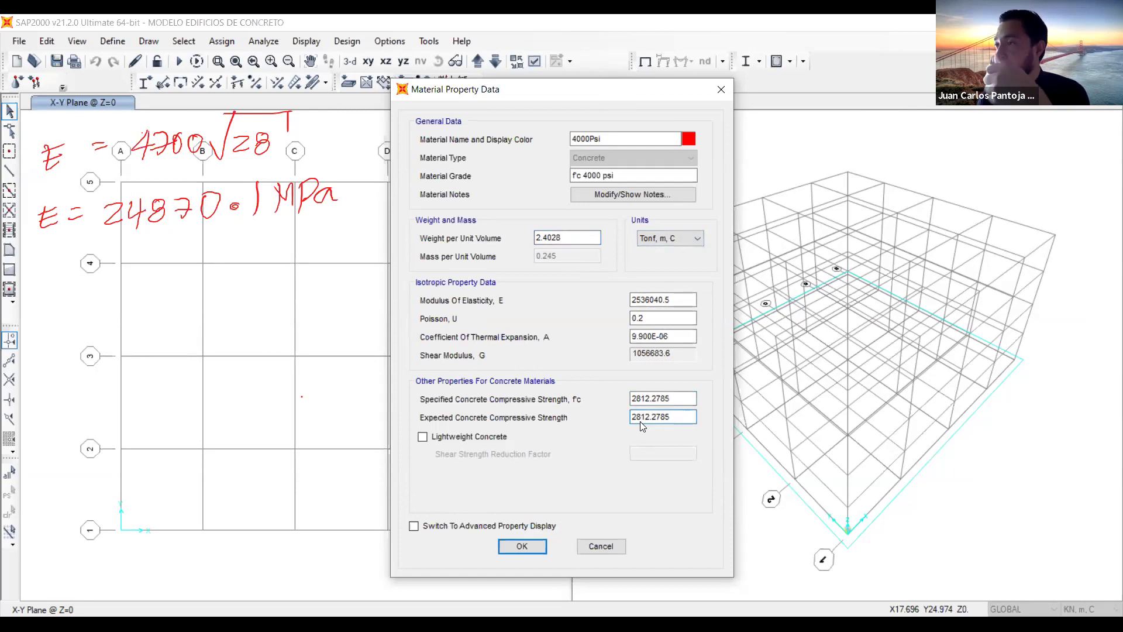
drag(686, 400, 621, 406)
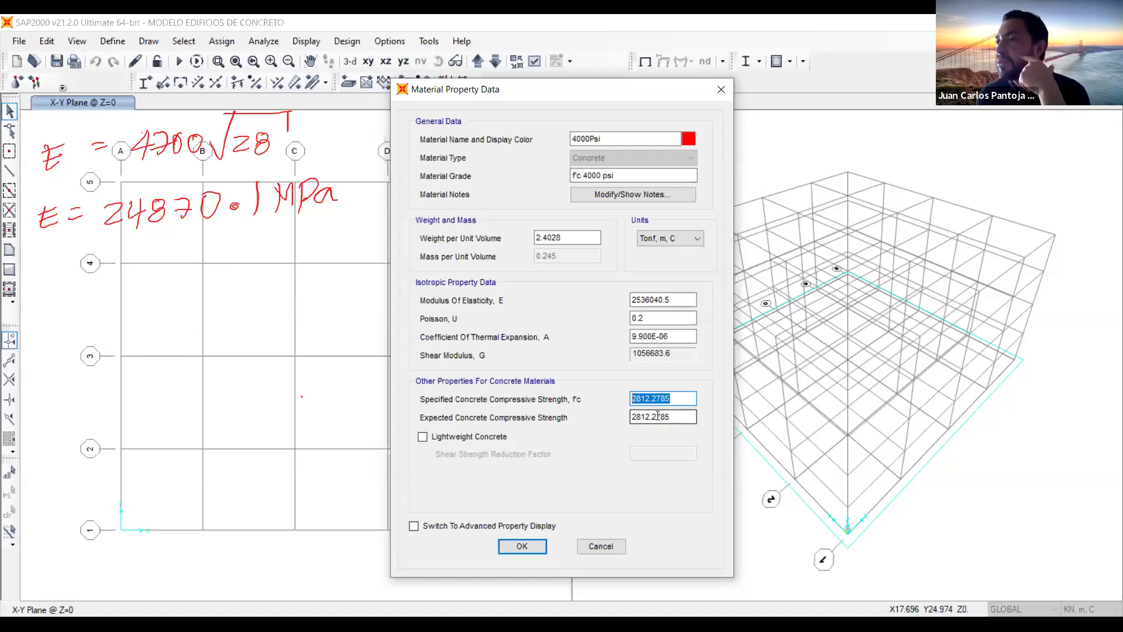
click(642, 398)
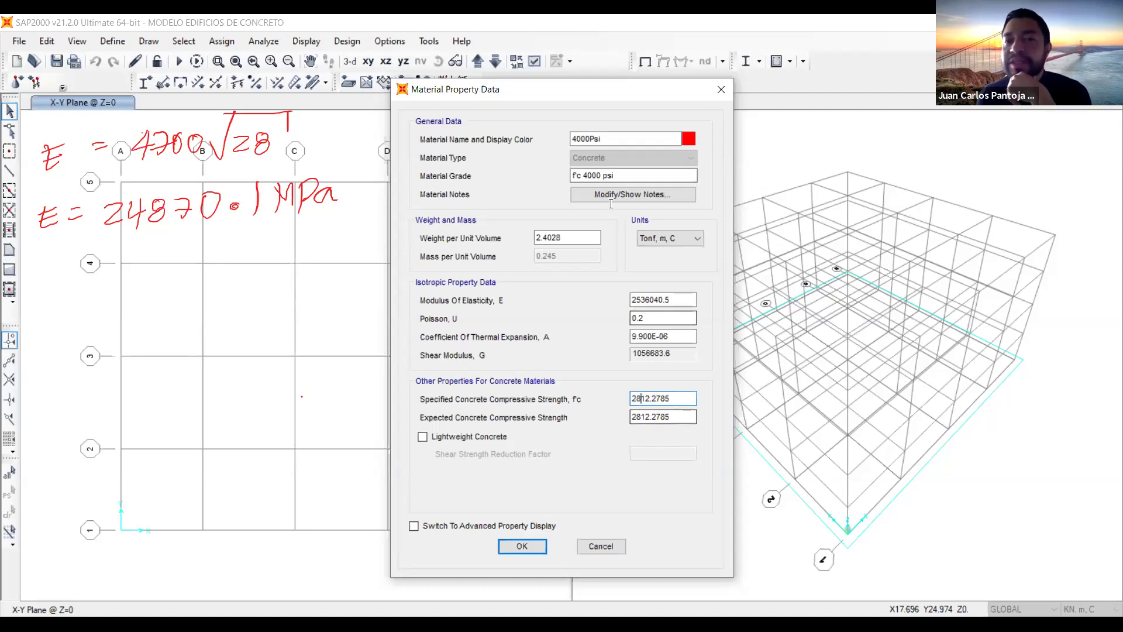
click(519, 546)
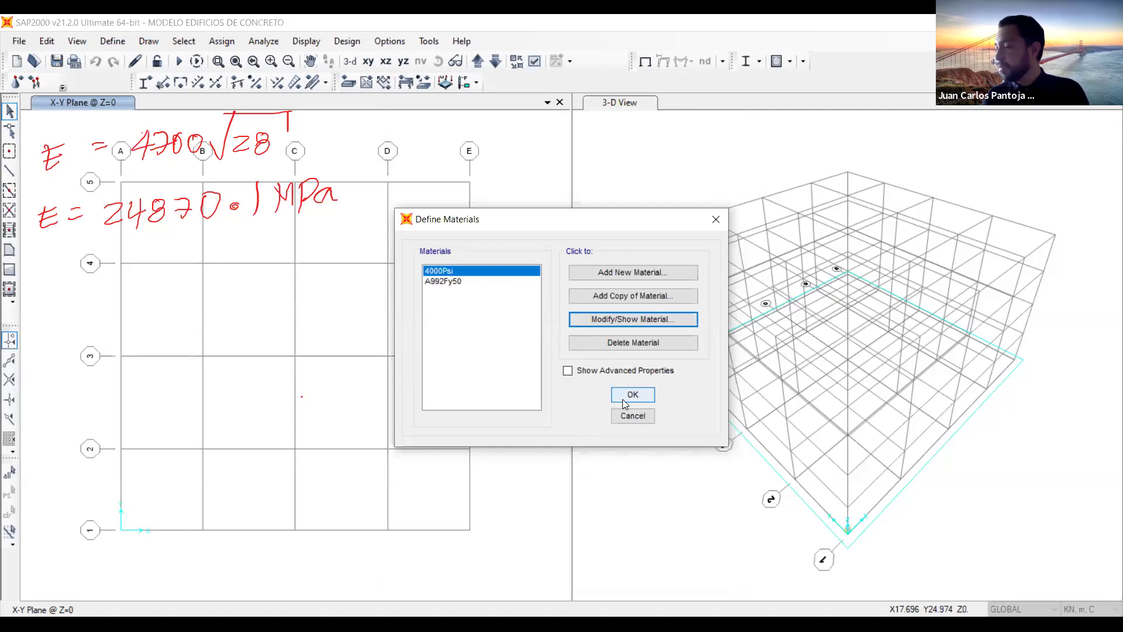
Recheck the 4000Psi material's modulus of elasticity in N, mm, C, accept the material definitions and clear the handwritten annotations.
click(616, 324)
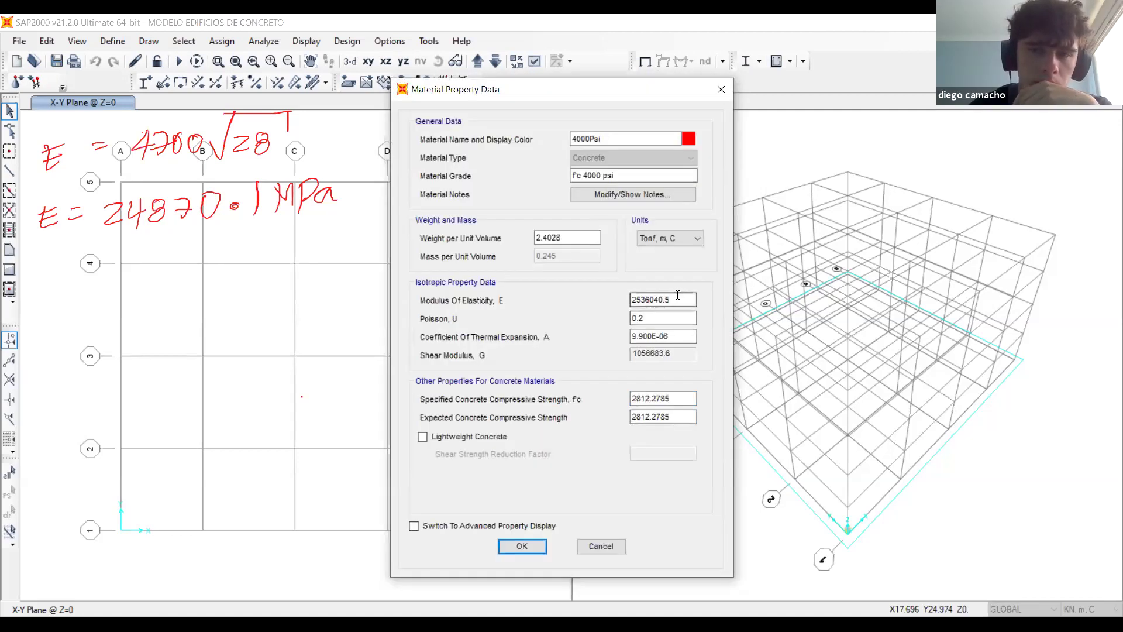
click(667, 238)
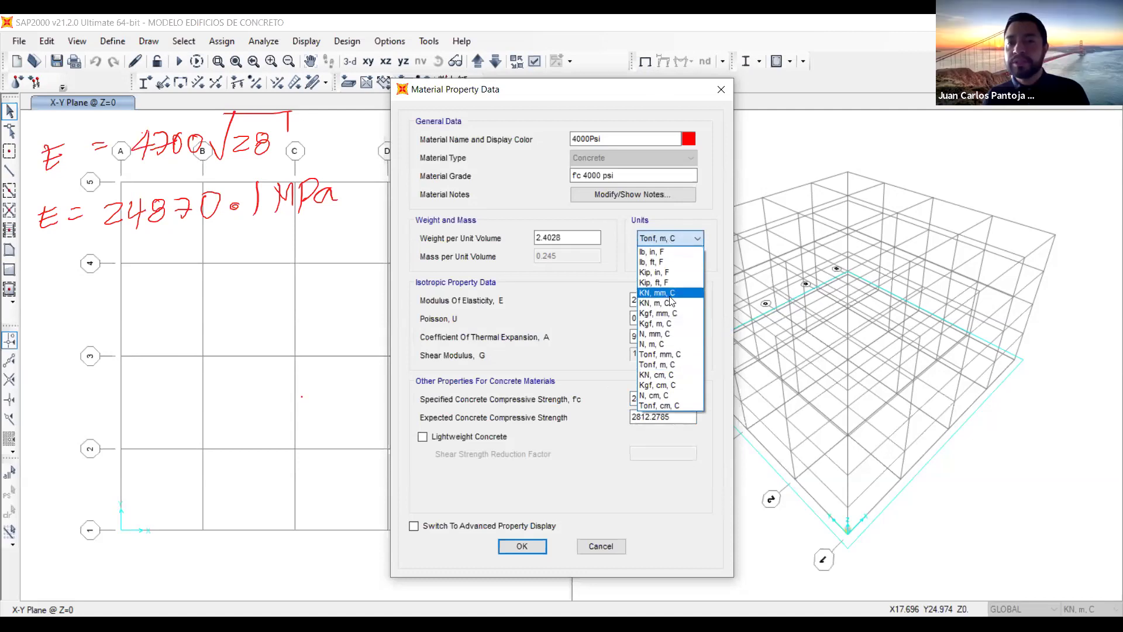
click(663, 334)
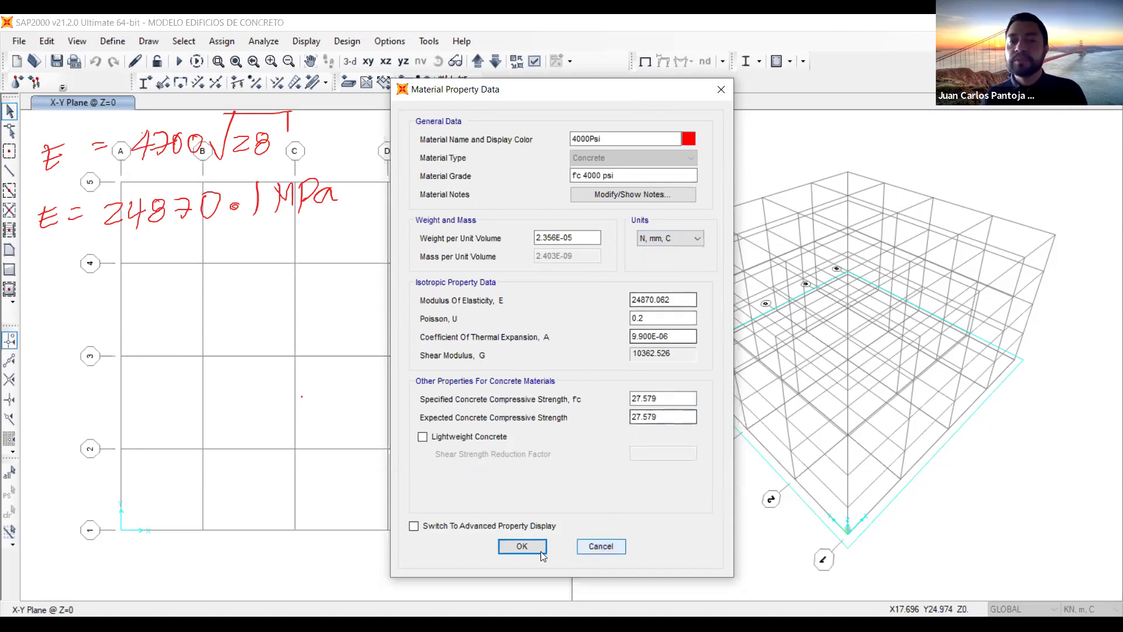
key(Return)
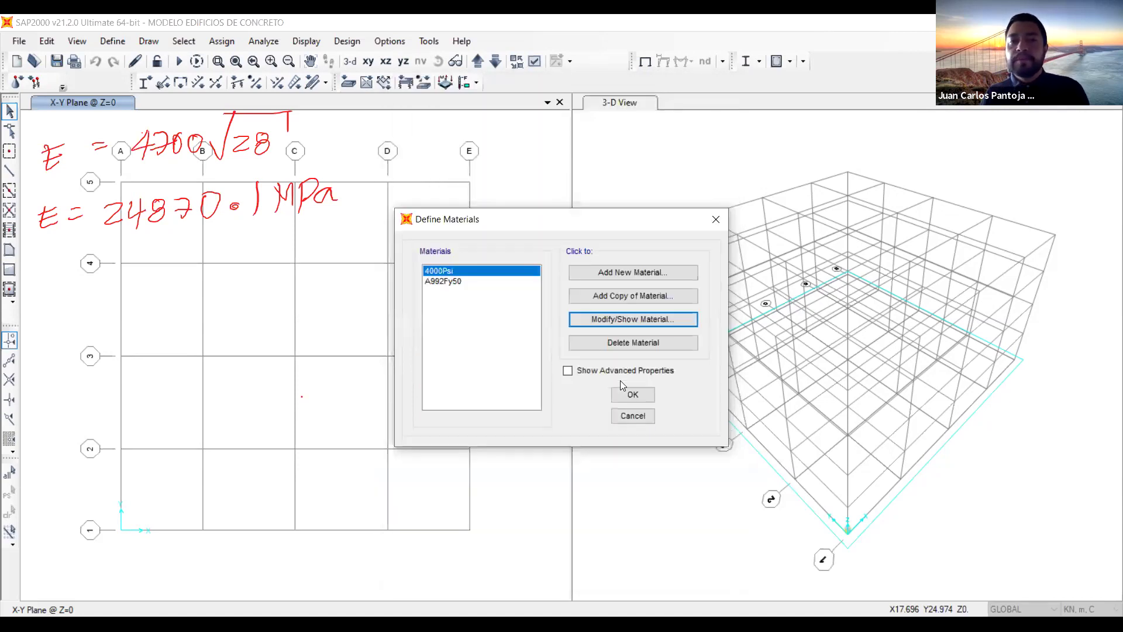
click(637, 394)
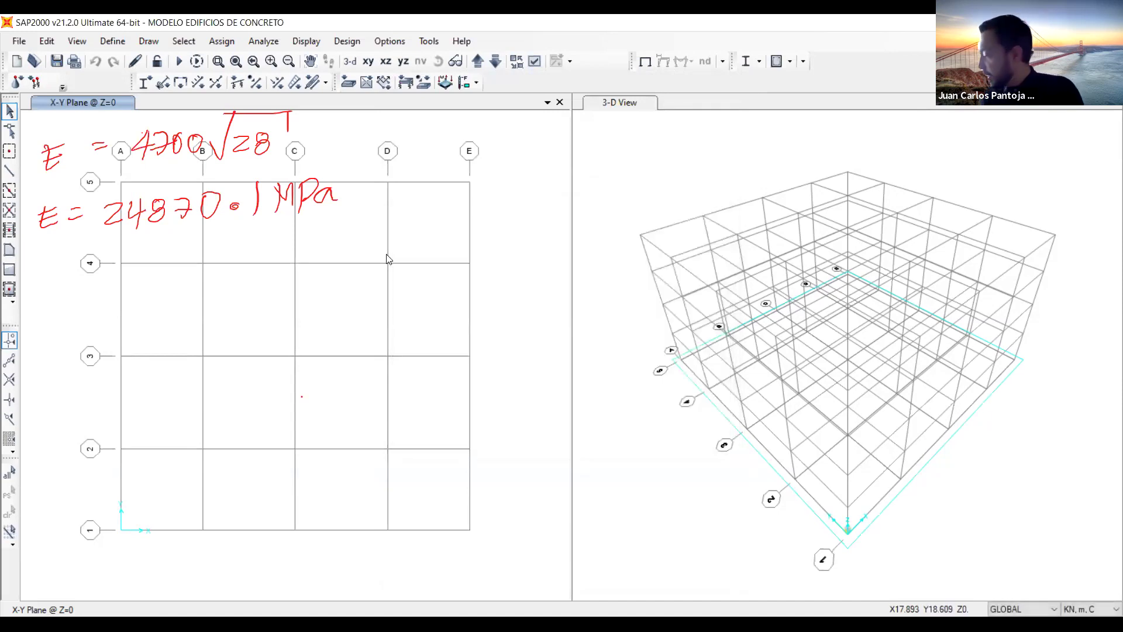
key(Escape)
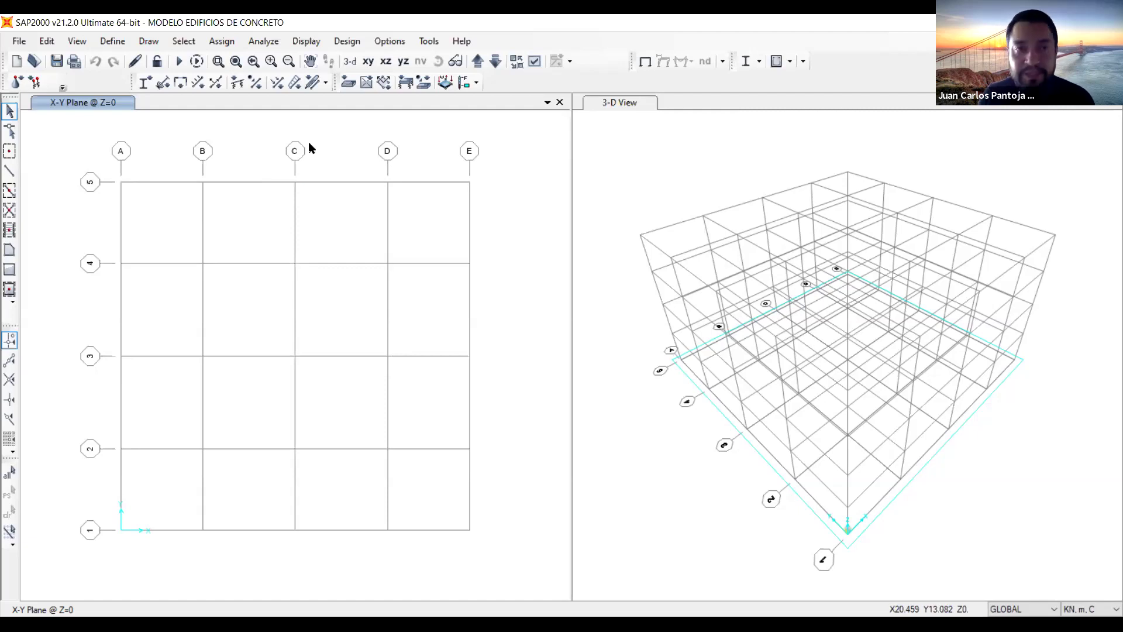
Add a new frame section property of type Concrete with a rectangular shape.
click(112, 41)
mouse_move(147, 89)
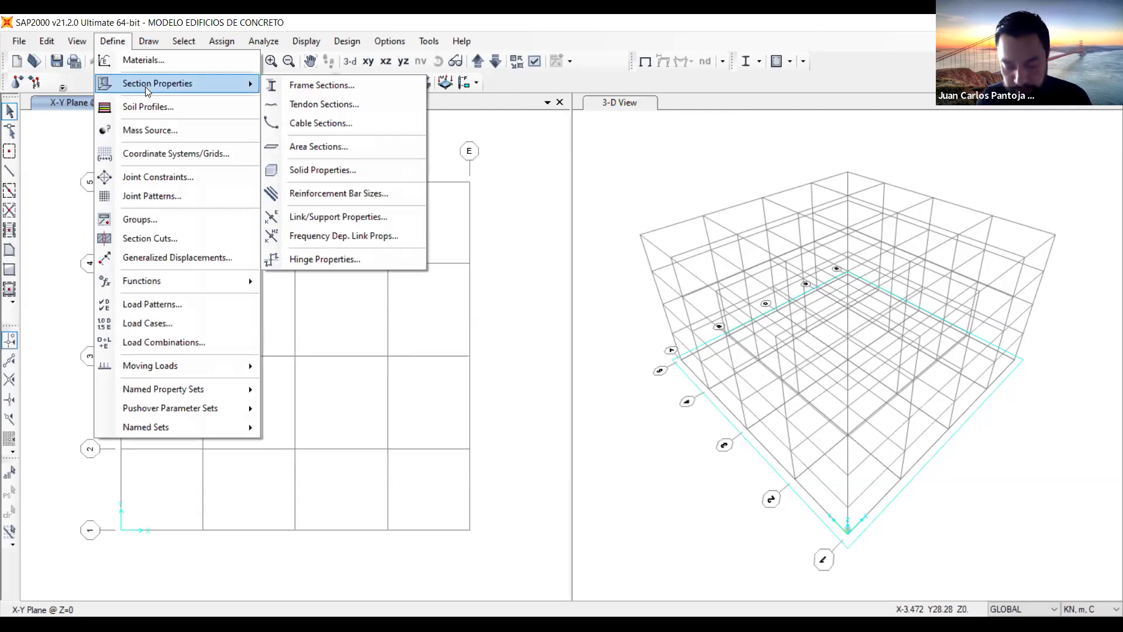
click(345, 85)
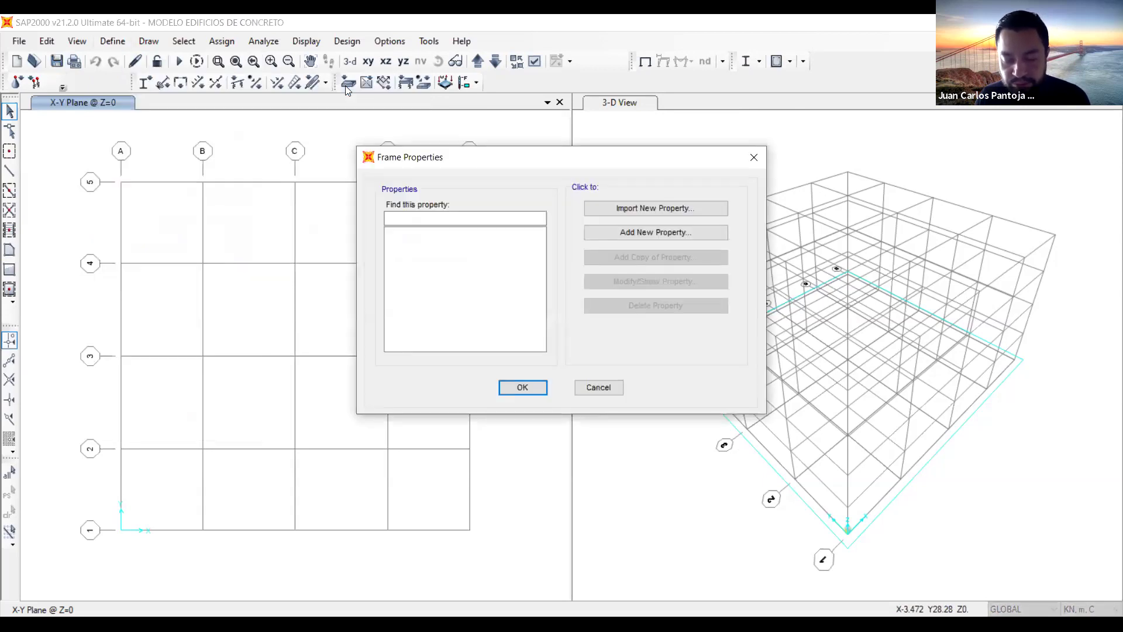
click(661, 232)
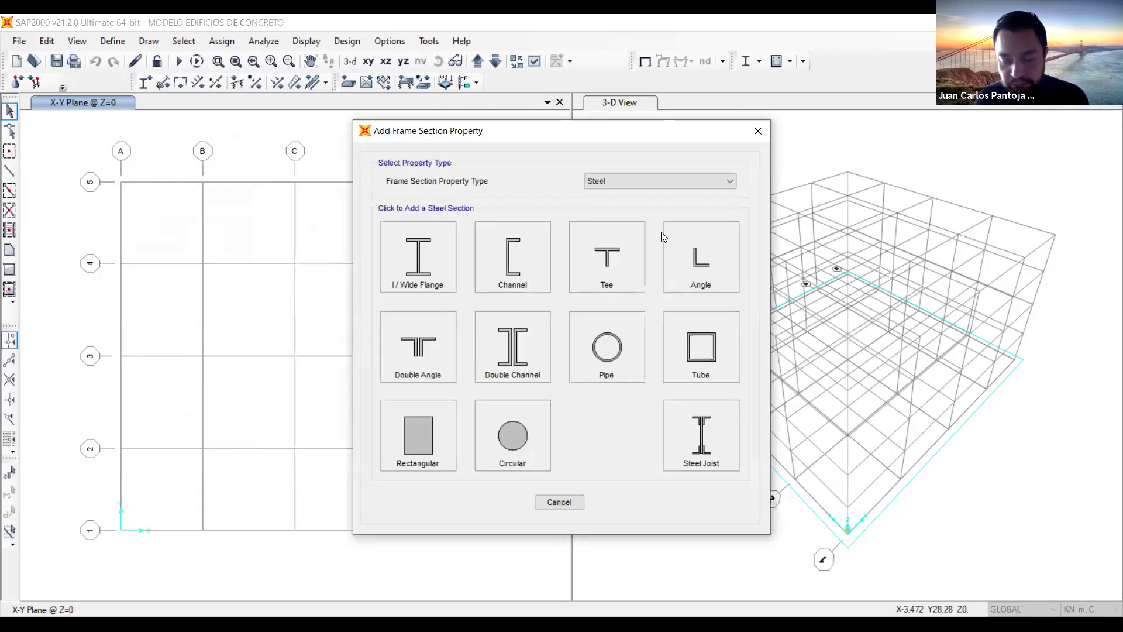
click(611, 182)
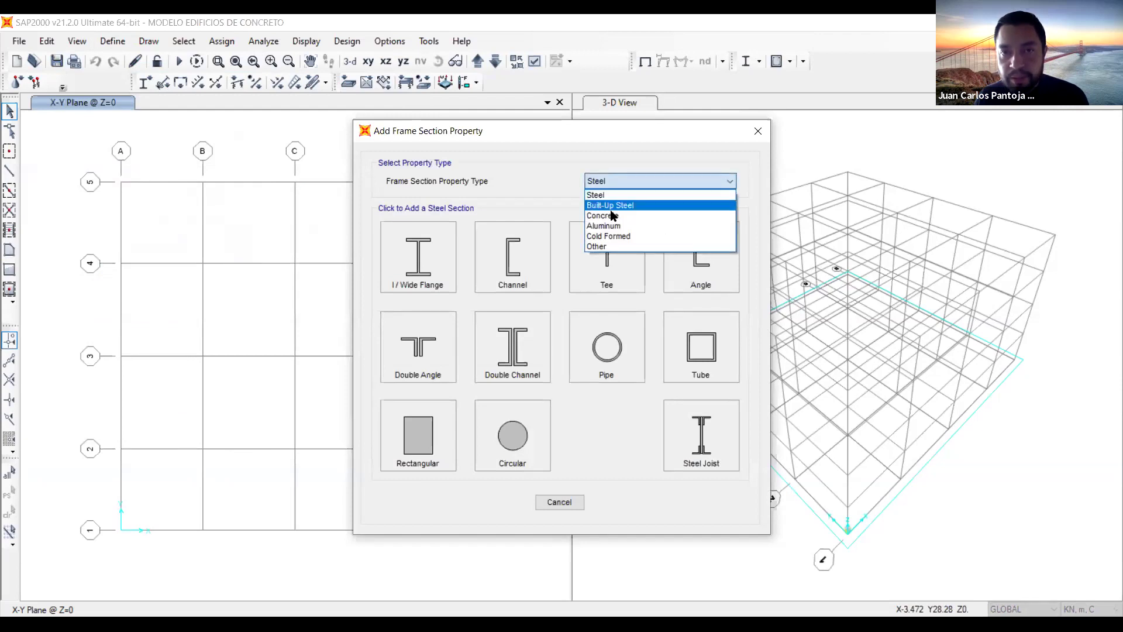
click(610, 214)
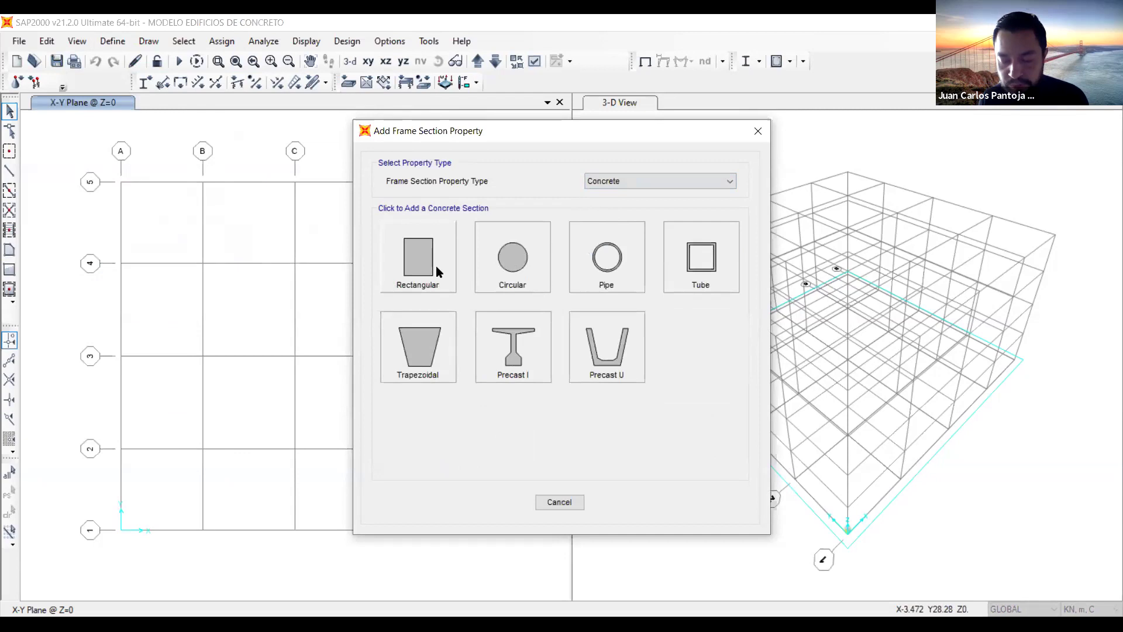
click(437, 267)
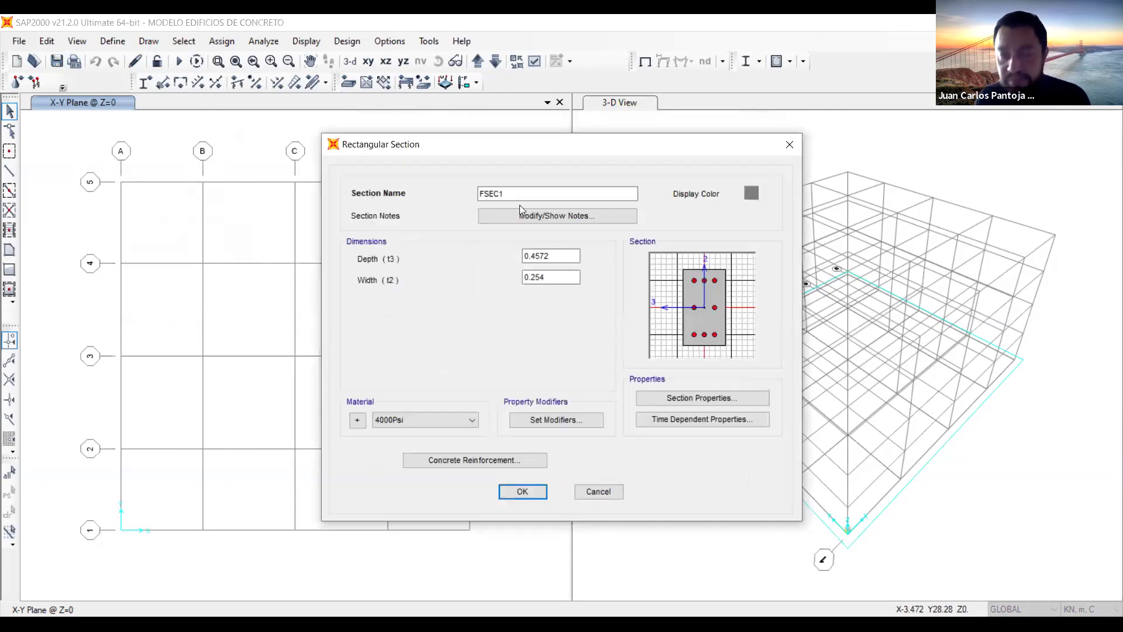
Name the new rectangular section VG40x40.
double_click(524, 198)
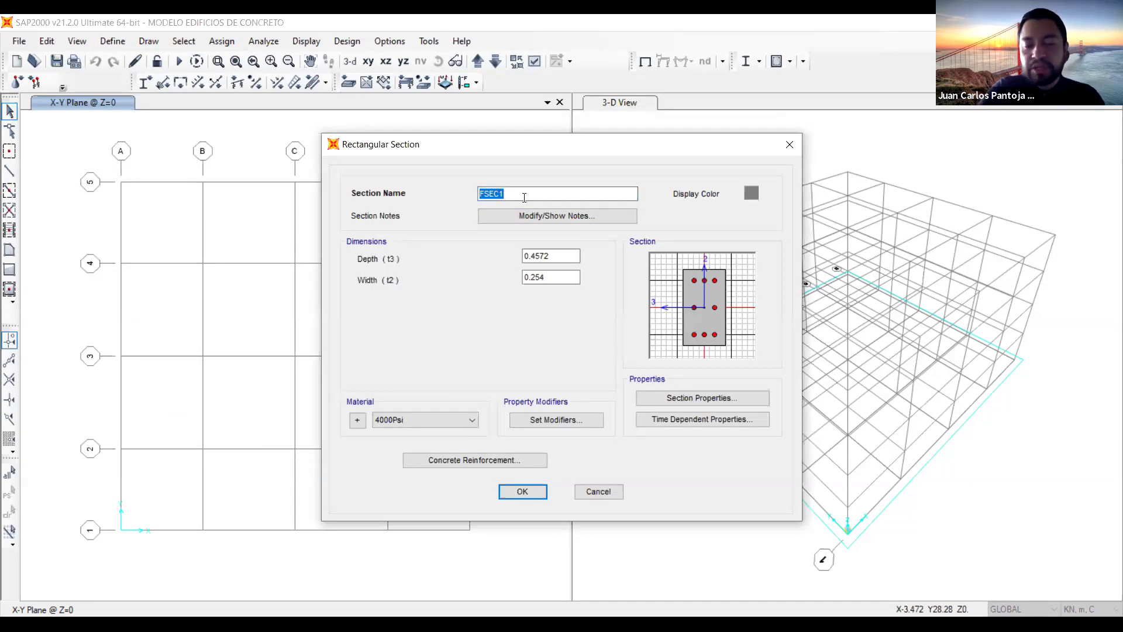
text(V)
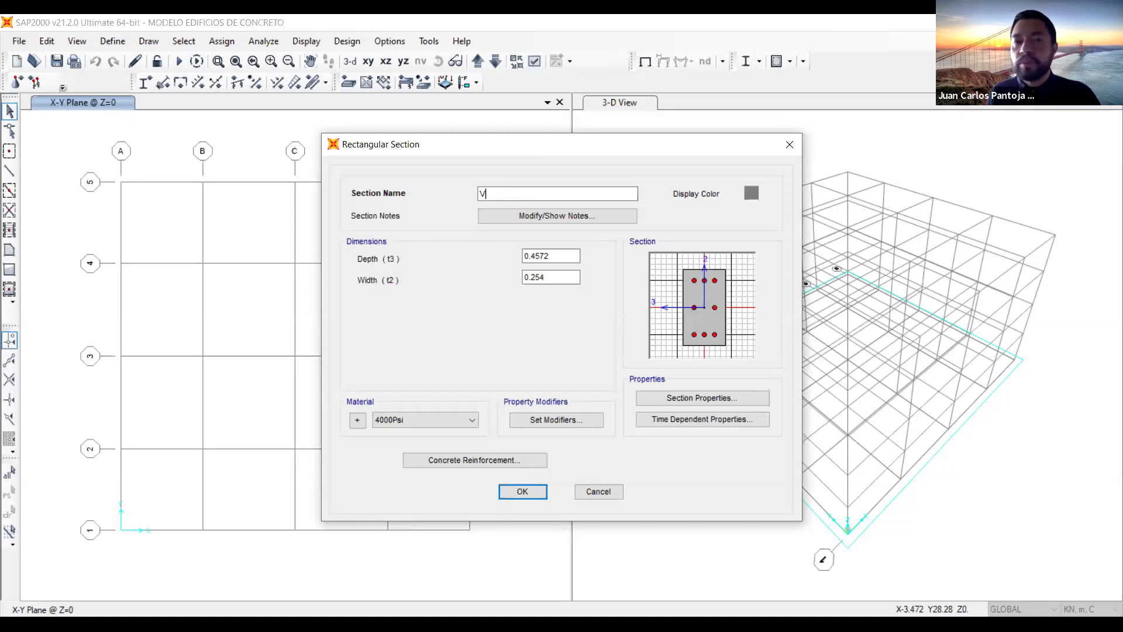
text(G)
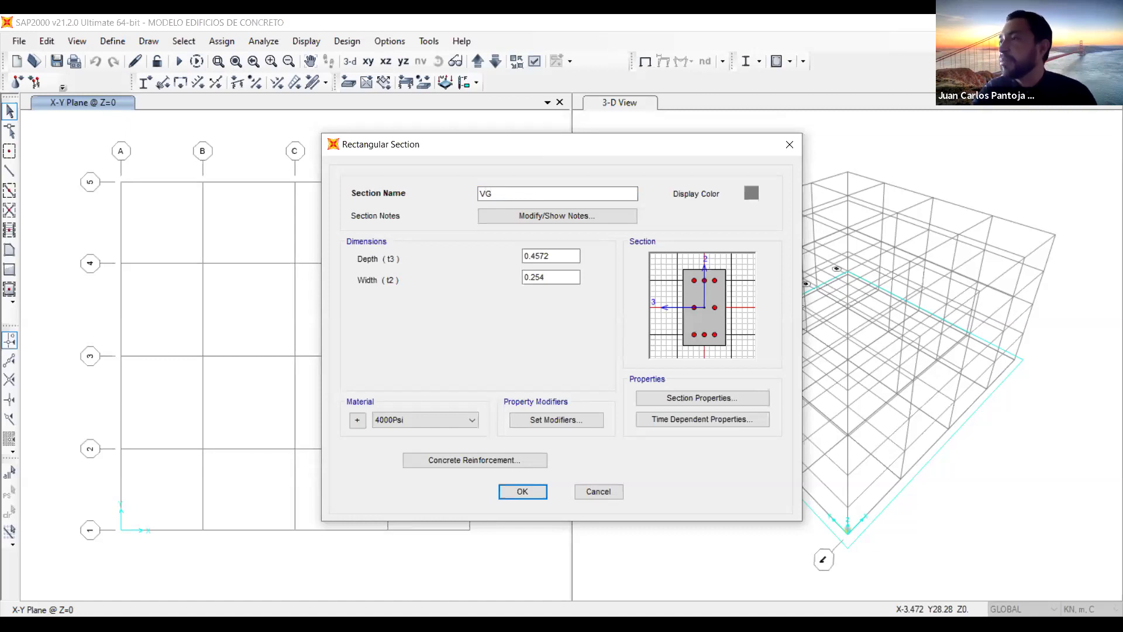
text(40x)
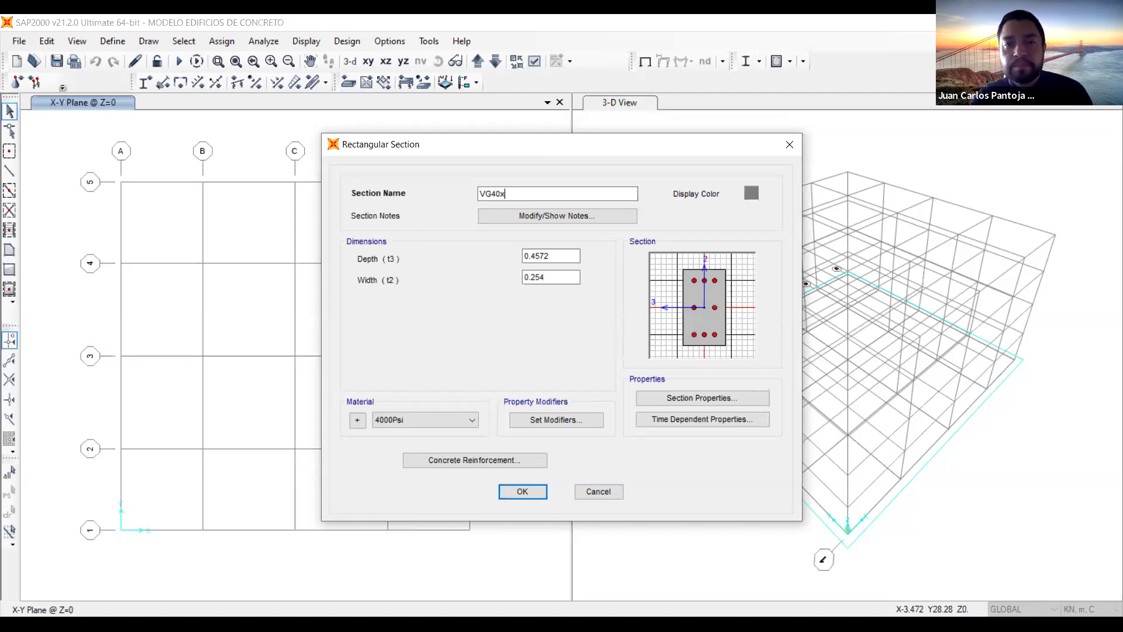
text(40)
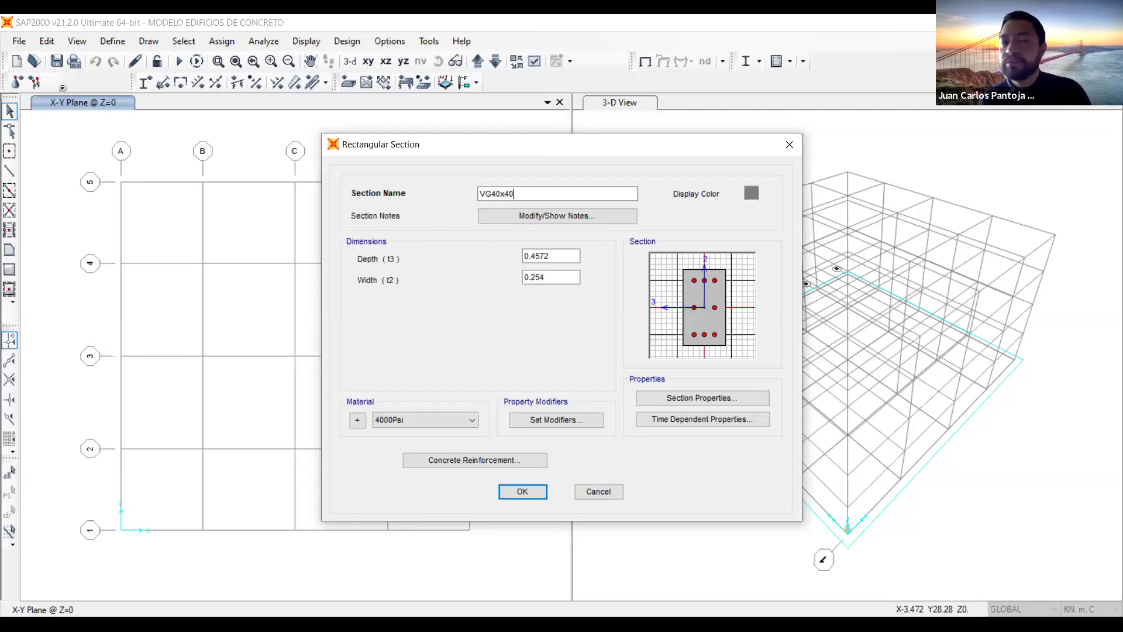
Set the depth and width of the VG40x40 section to 0.4 m each.
double_click(569, 257)
text(0.4)
click(563, 276)
double_click(562, 276)
text(0.4)
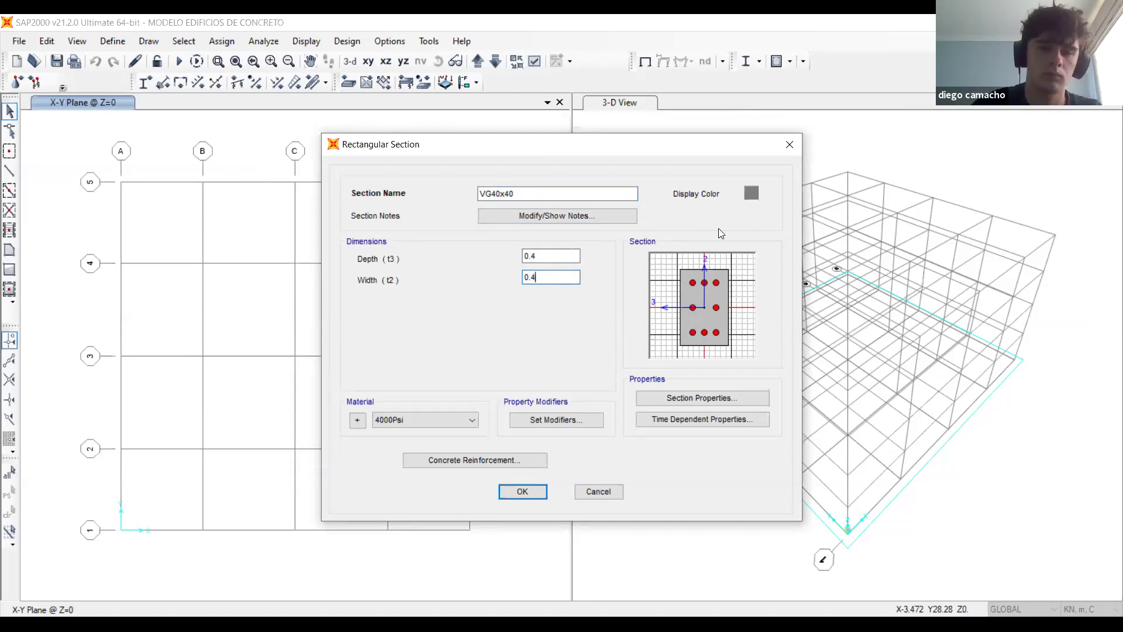
key(shift+Tab)
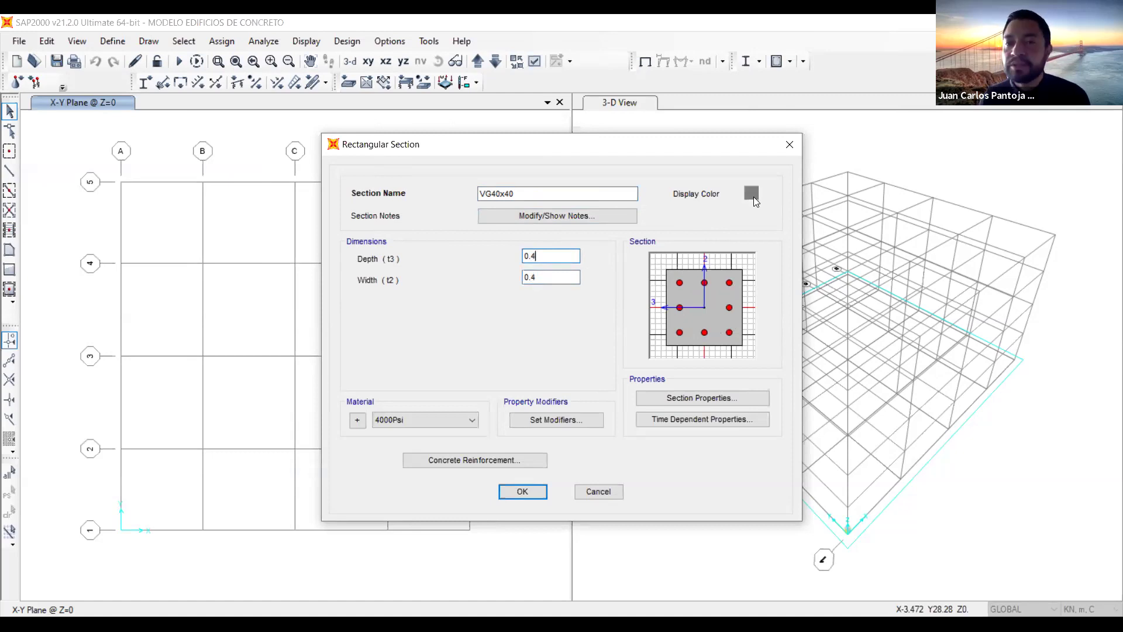
Change the display colour of the VG40x40 section to blue.
click(752, 193)
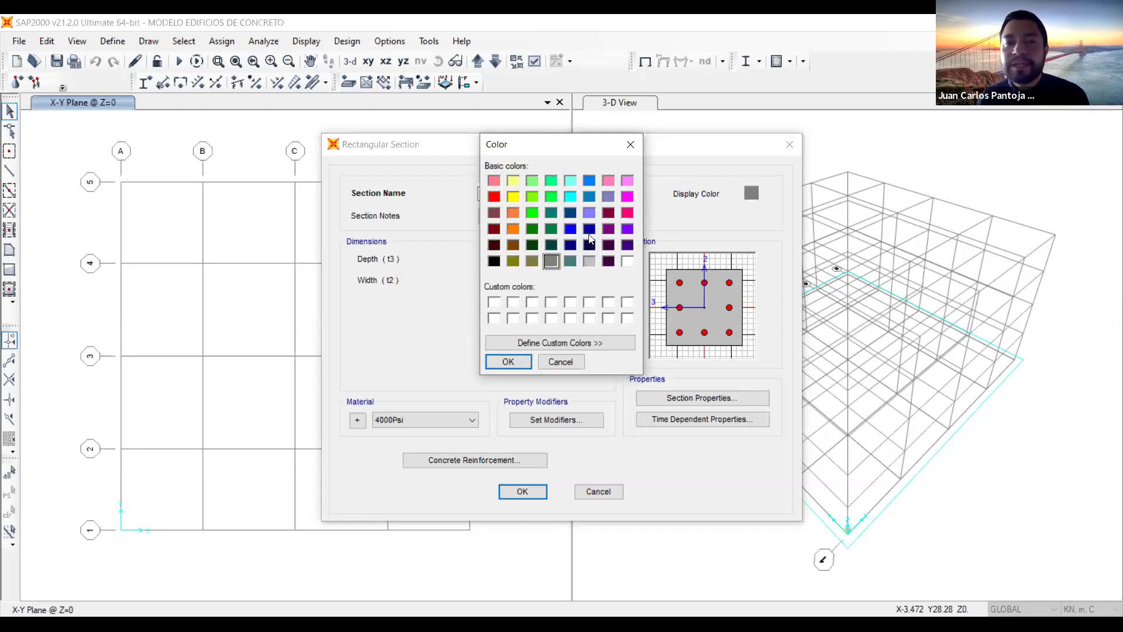
click(571, 229)
click(508, 362)
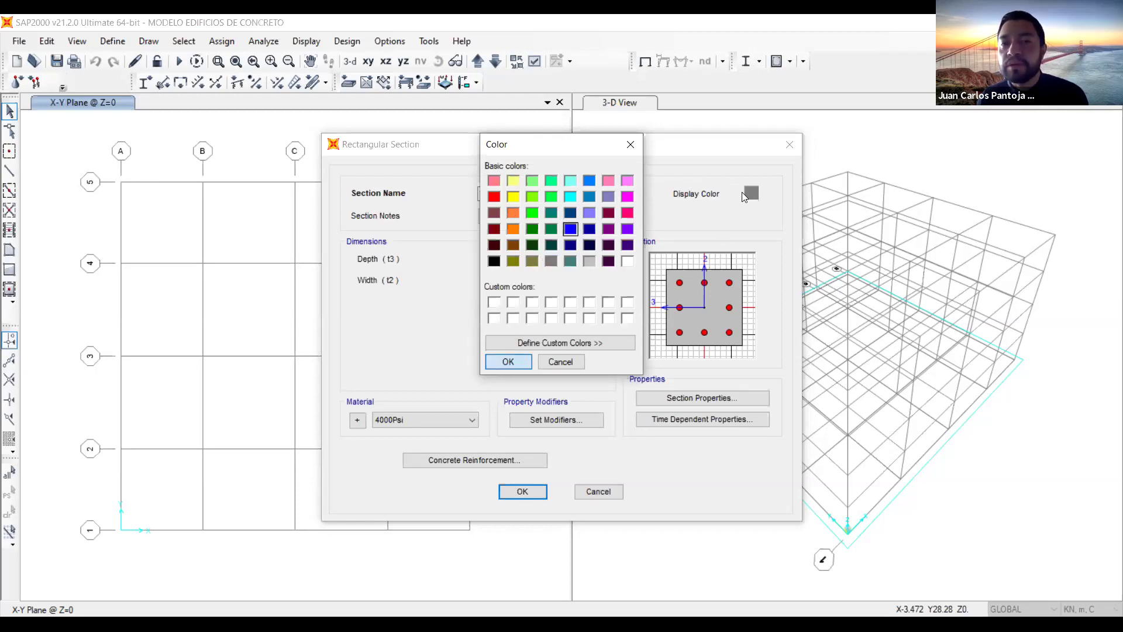
Check the VG40x40 section's assigned material and review its calculated section properties.
click(430, 420)
click(429, 420)
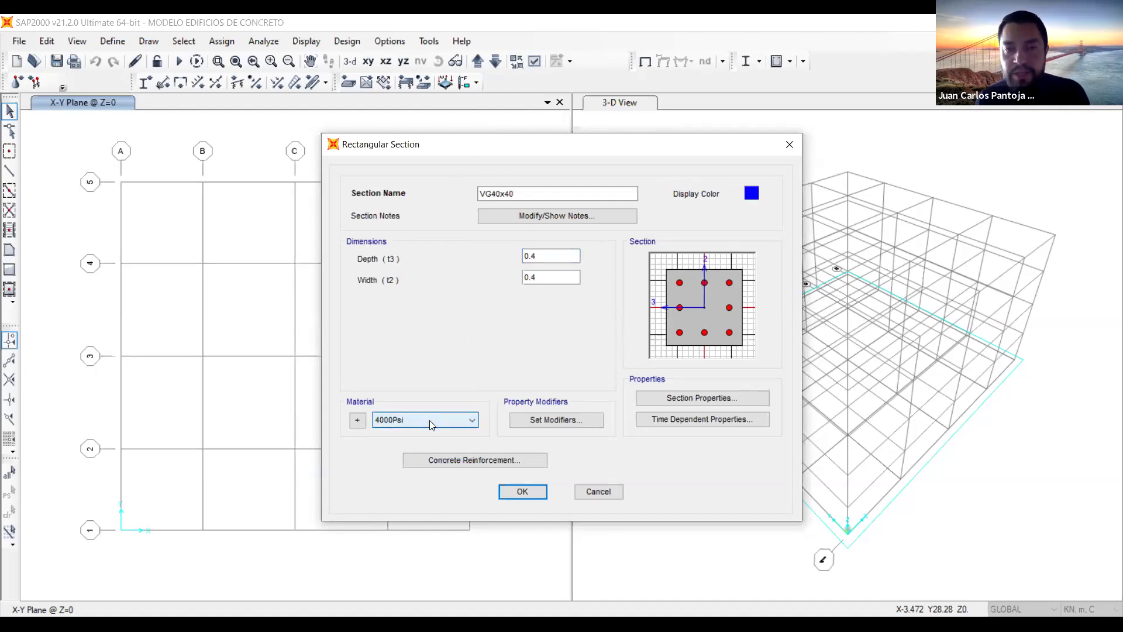
click(687, 400)
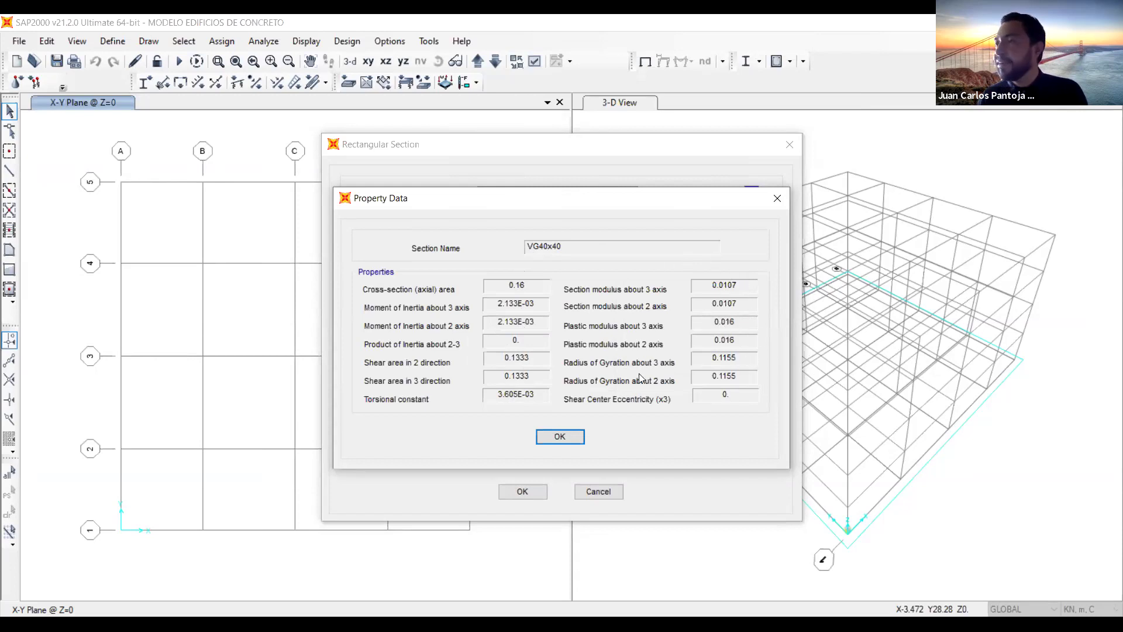
click(559, 436)
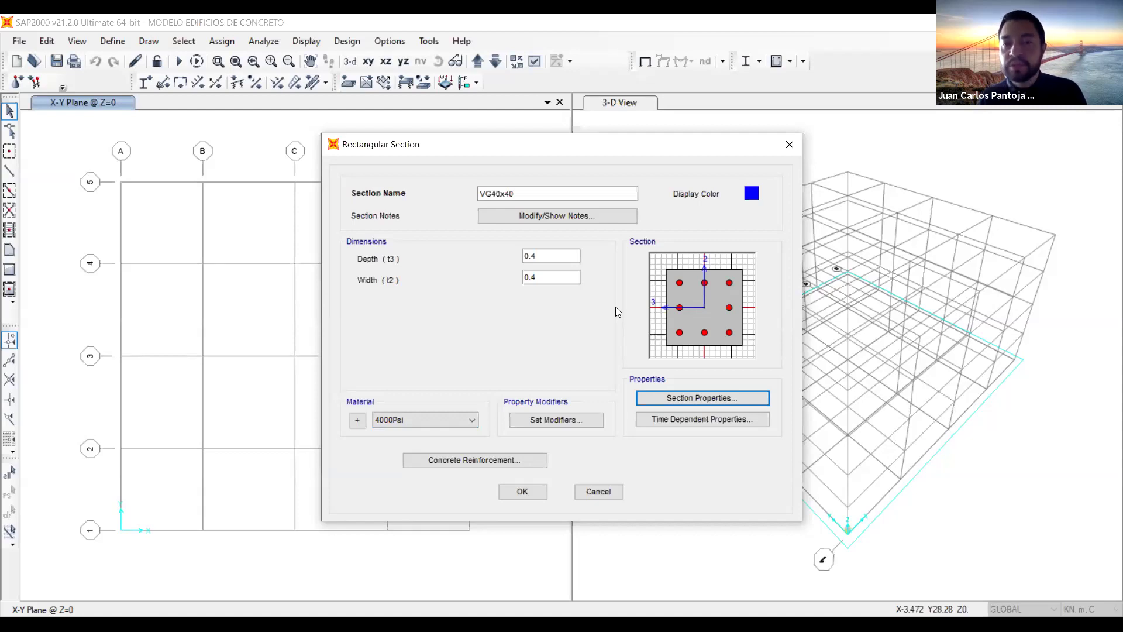
Set the VG40x40 section's stiffness modifier for moment of inertia about the 3 axis to 0.35.
click(537, 422)
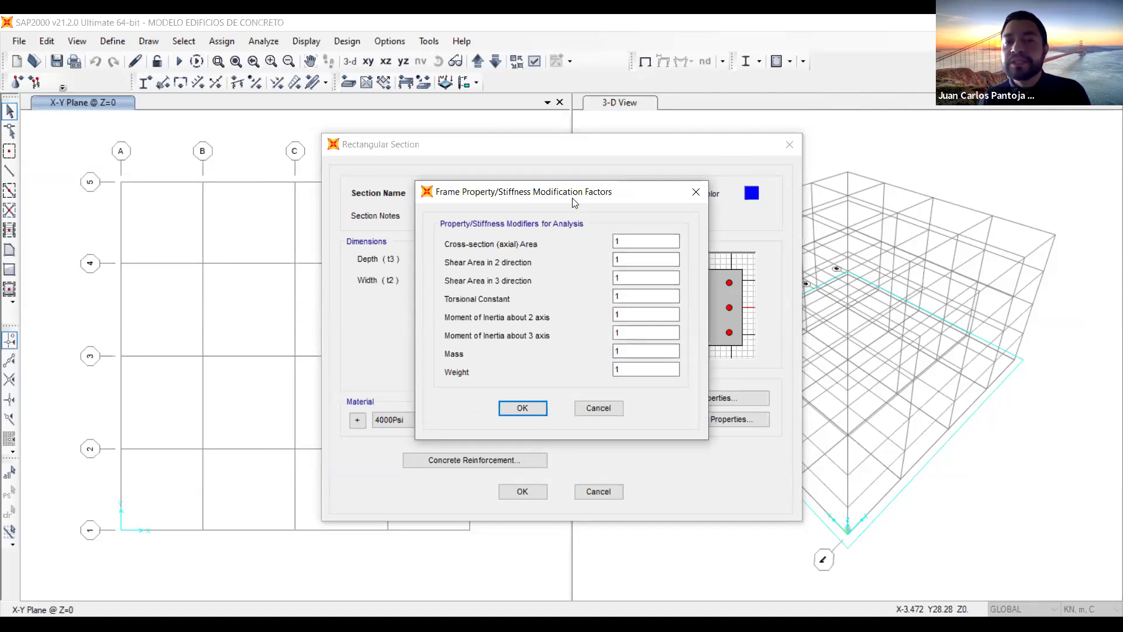
drag(575, 202, 491, 203)
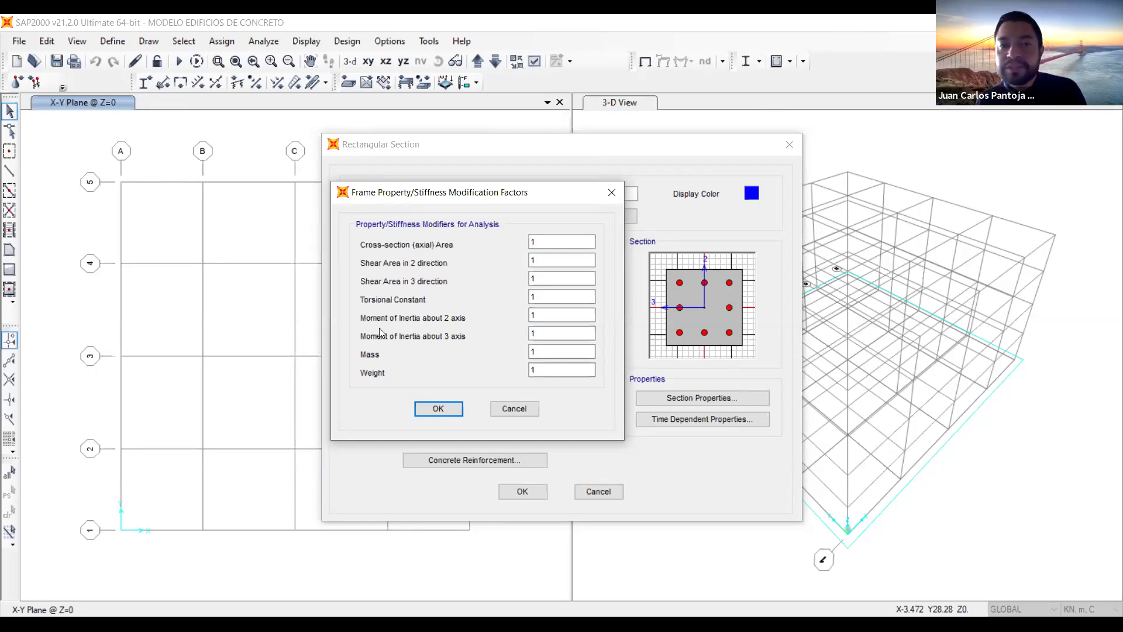
double_click(533, 333)
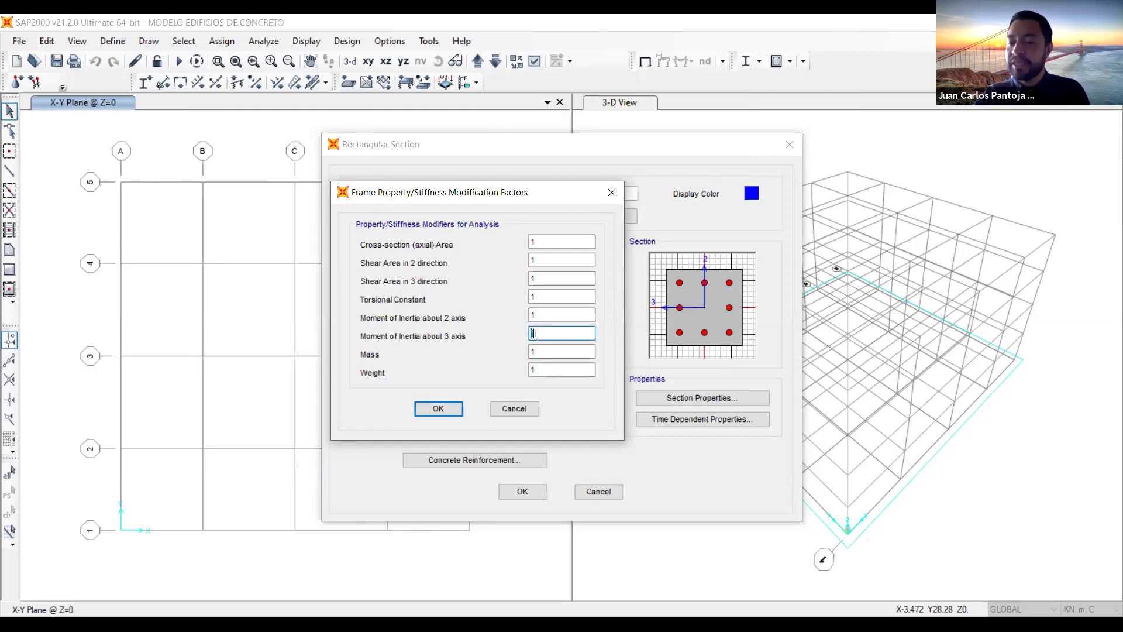
text(0.35)
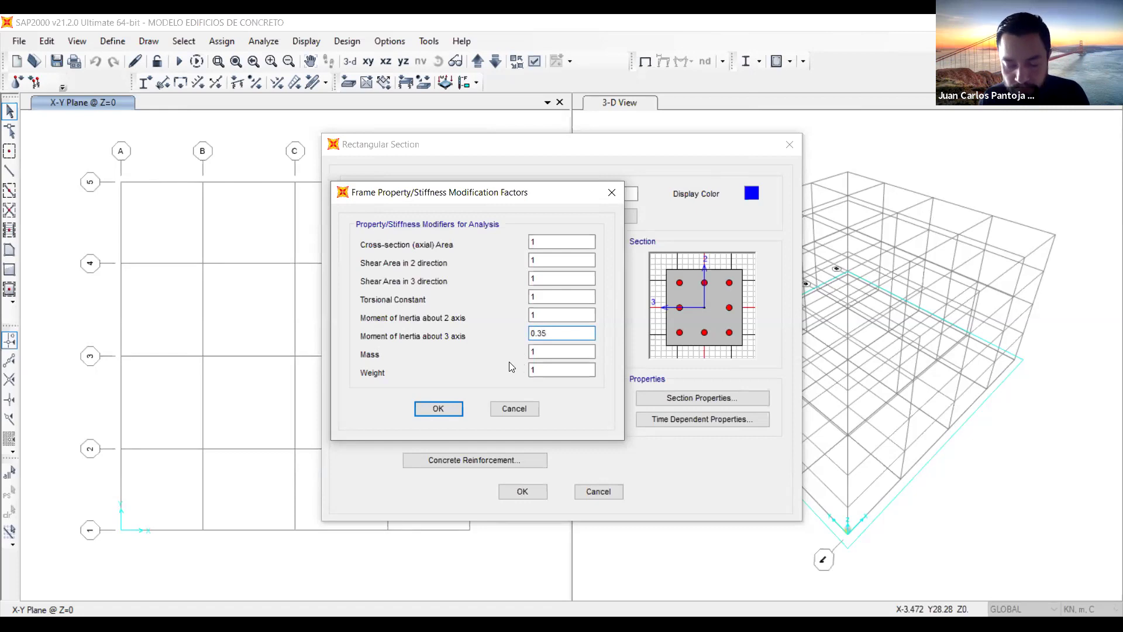
click(447, 412)
Set VG40x40's concrete reinforcement to Beam (M3 Design Only) with 0.06 top and bottom cover, and save the section.
click(468, 461)
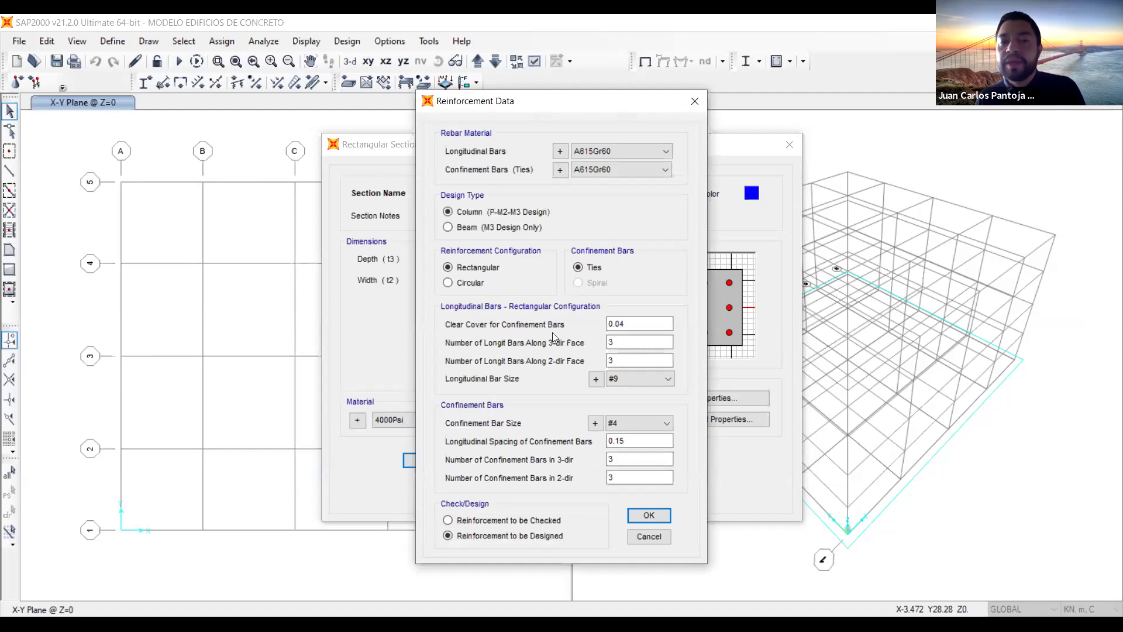
drag(527, 101, 733, 105)
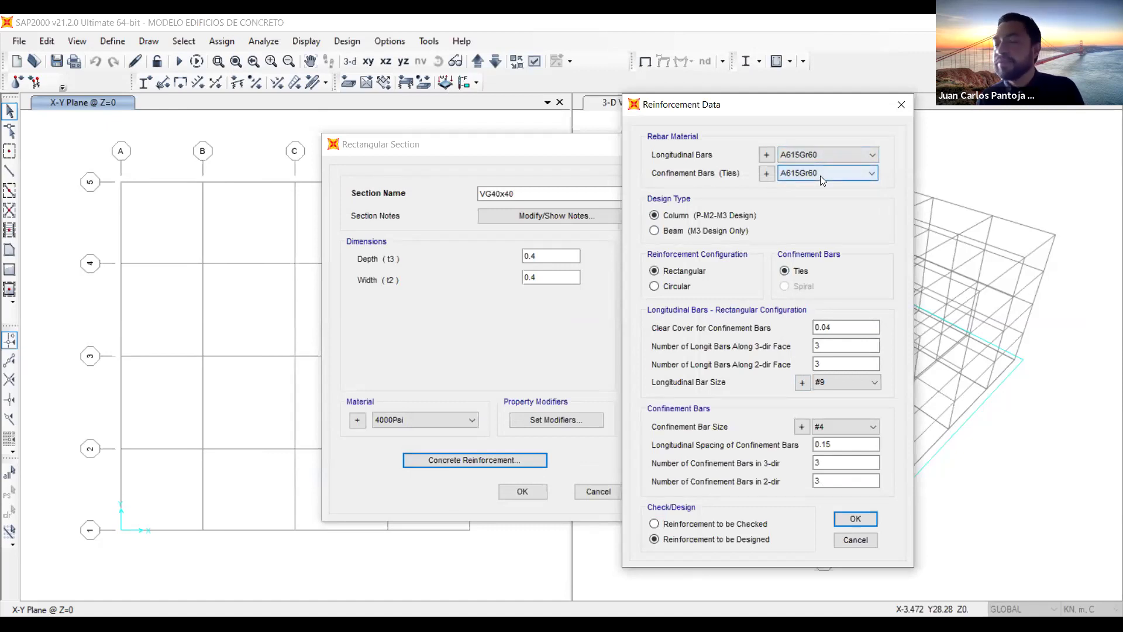
click(654, 230)
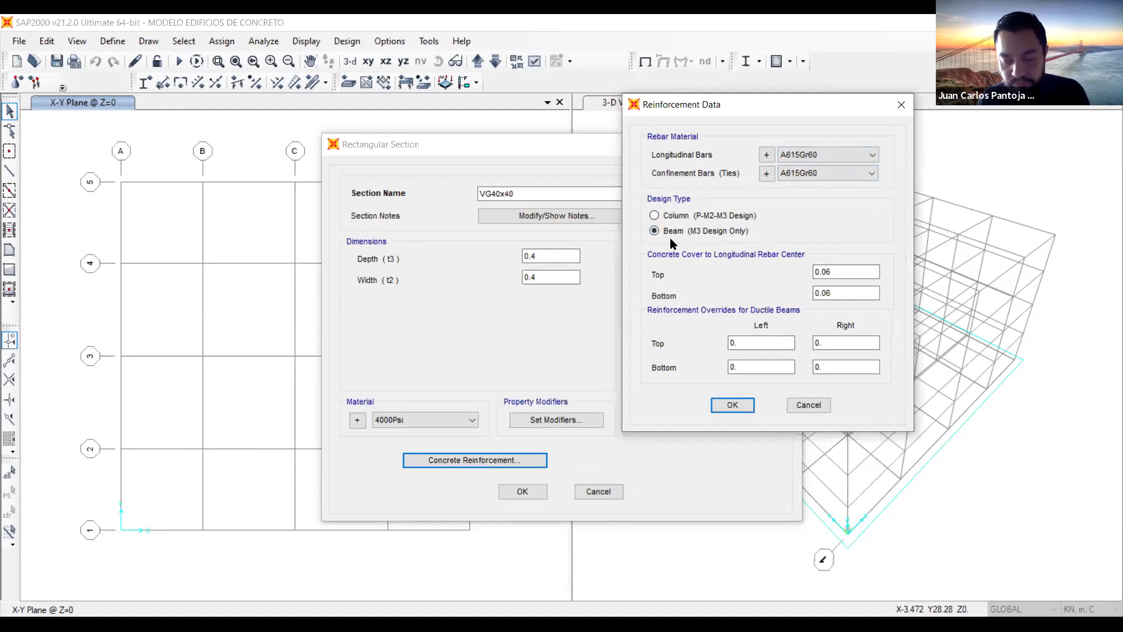
click(849, 270)
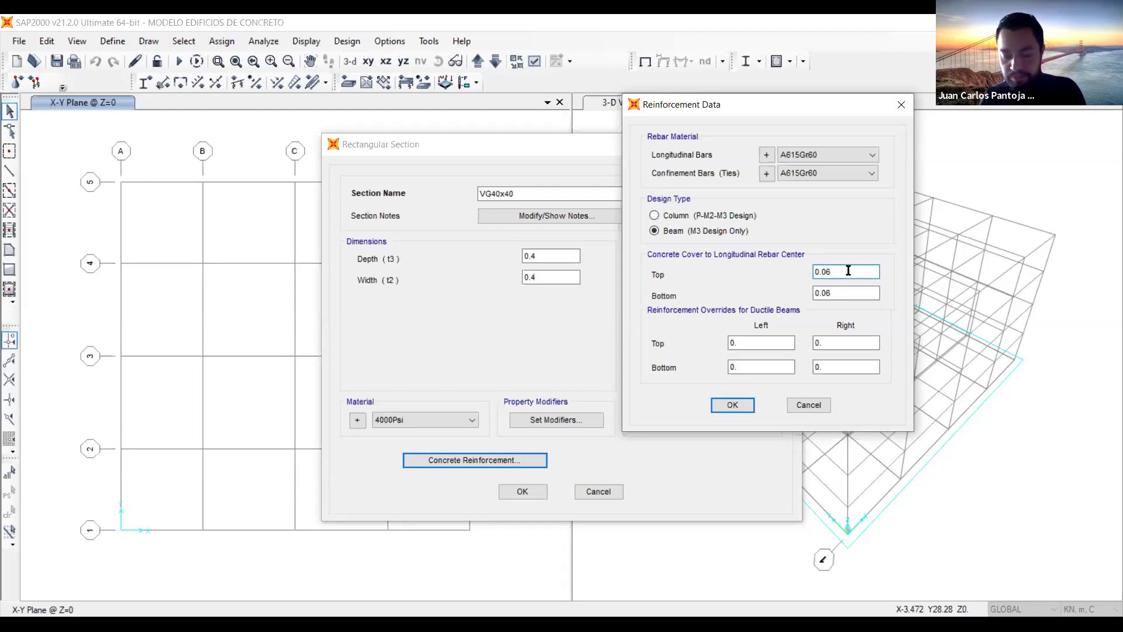
click(844, 294)
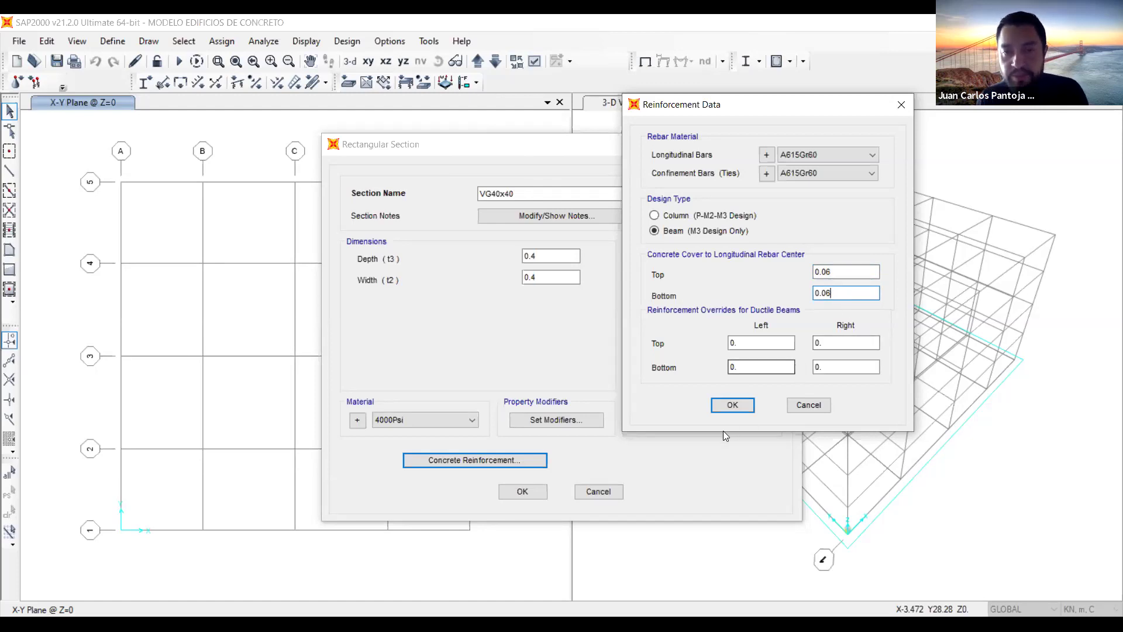
click(728, 406)
click(523, 493)
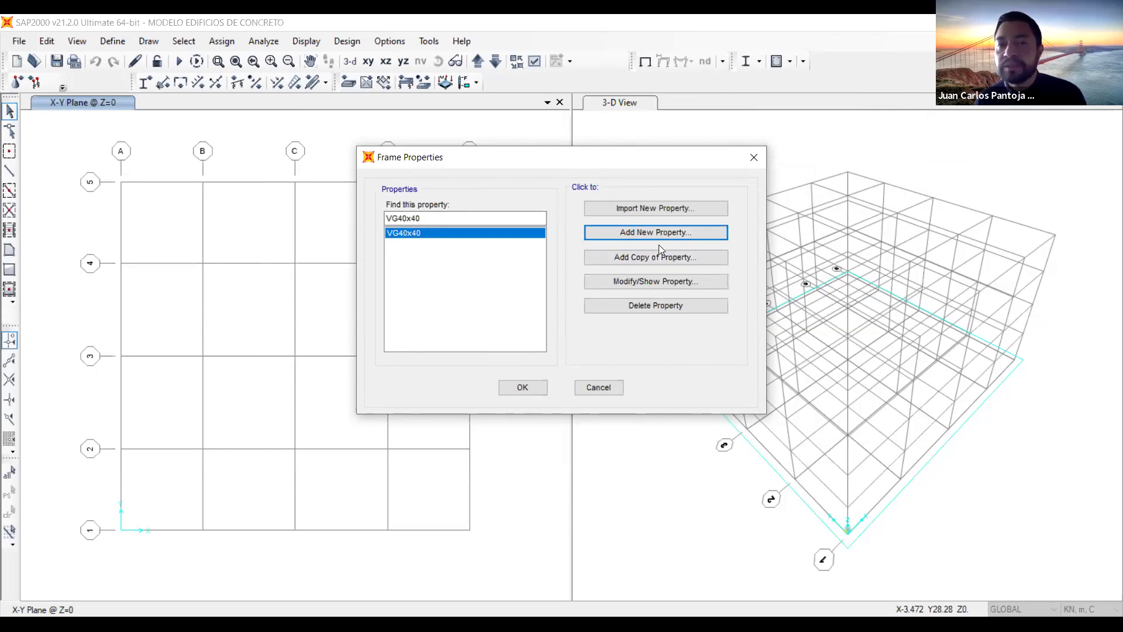
Add a copy of the VG40x40 frame property named CL40x40, keeping the 0.4 by 0.4 dimensions.
click(659, 259)
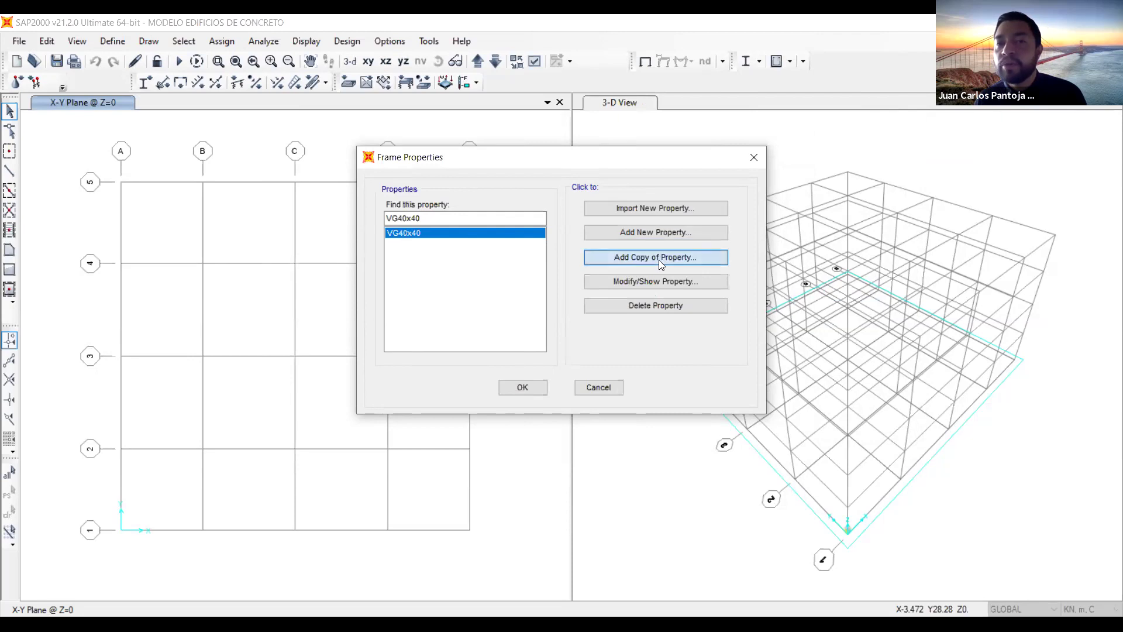
click(422, 235)
click(666, 258)
click(666, 258)
double_click(538, 195)
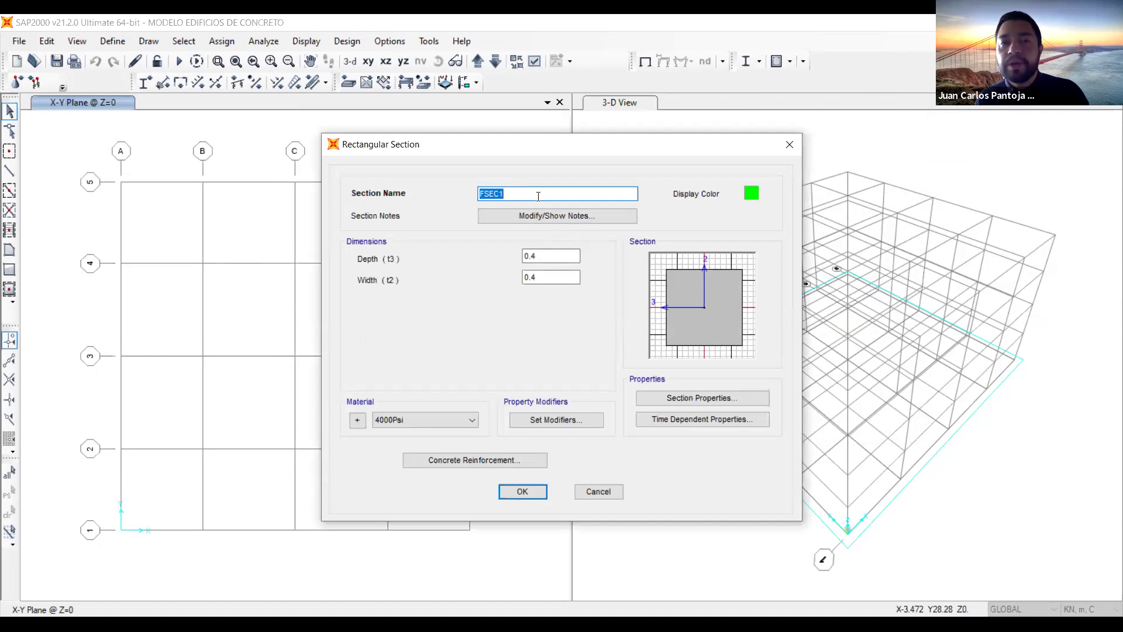
text(CL)
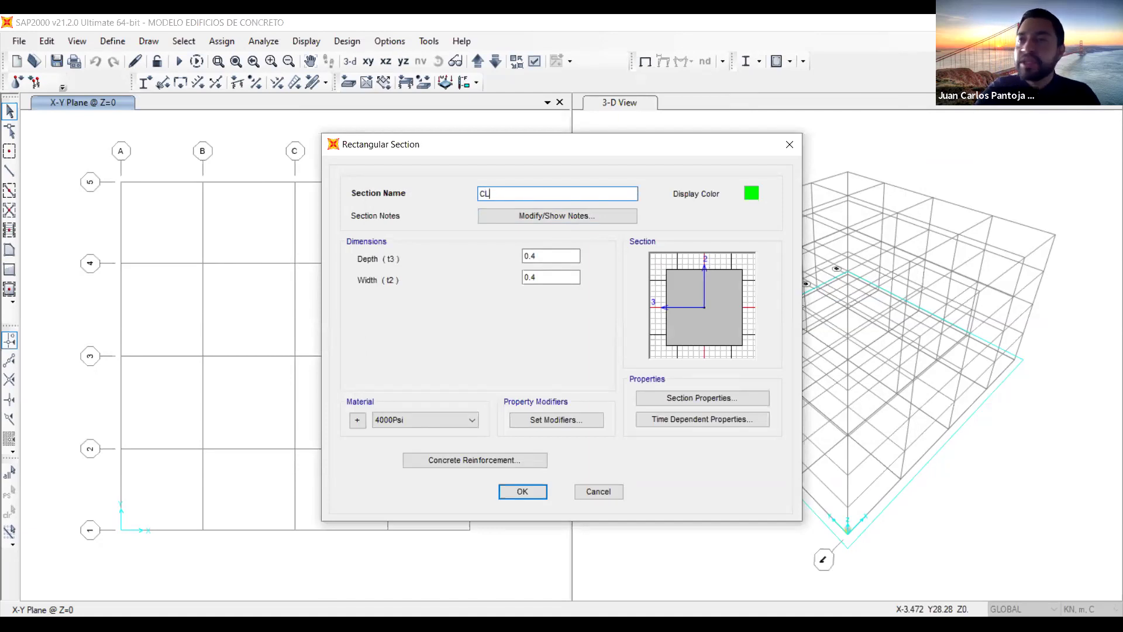
text(40x40)
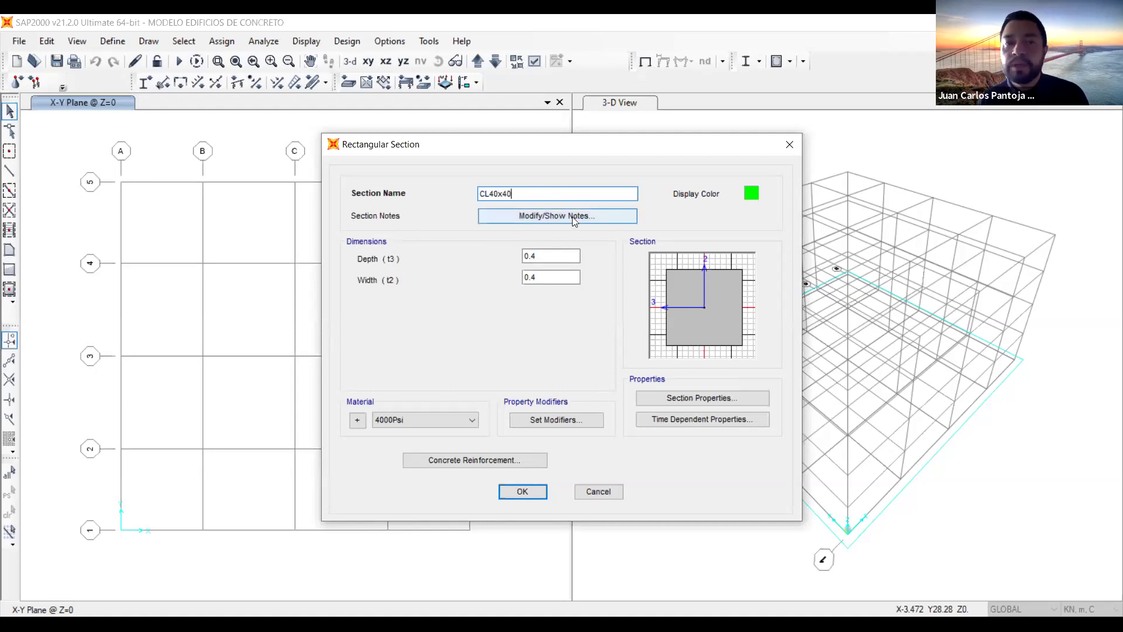
click(548, 260)
click(546, 277)
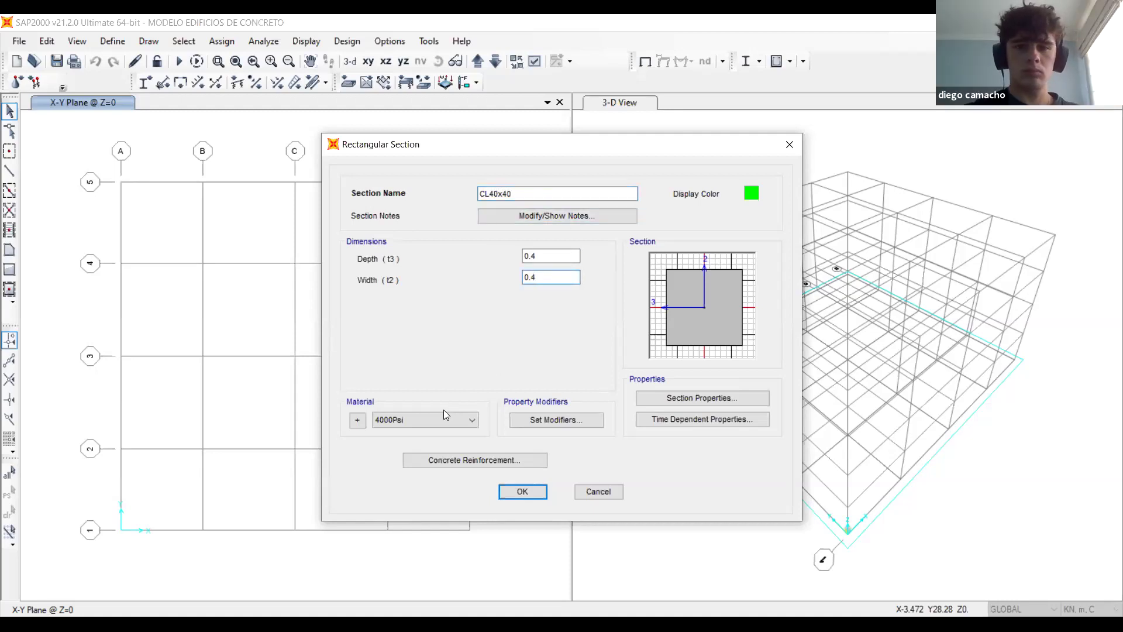
Set CL40x40's moment of inertia modifiers about the 2 and 3 axes to 0.7.
click(556, 417)
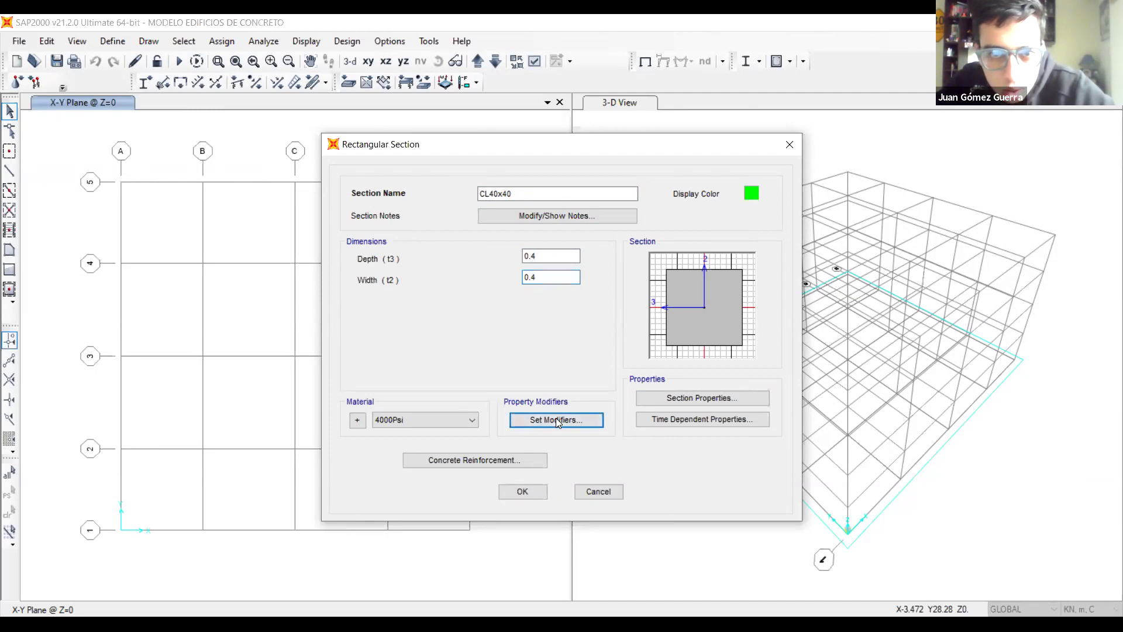
double_click(634, 317)
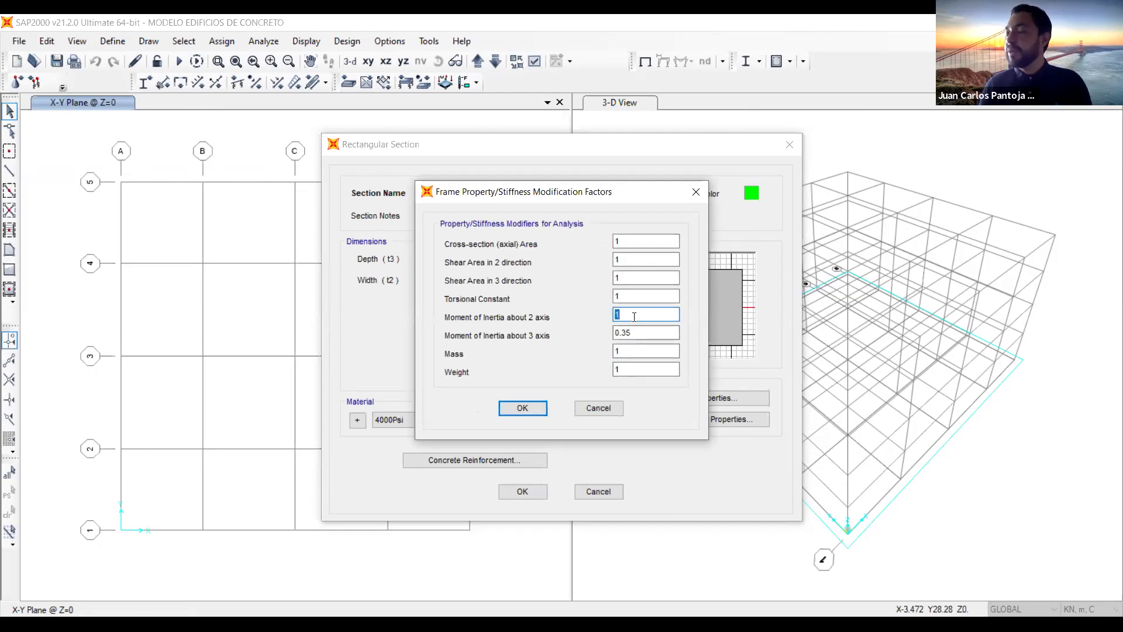
text(0.7)
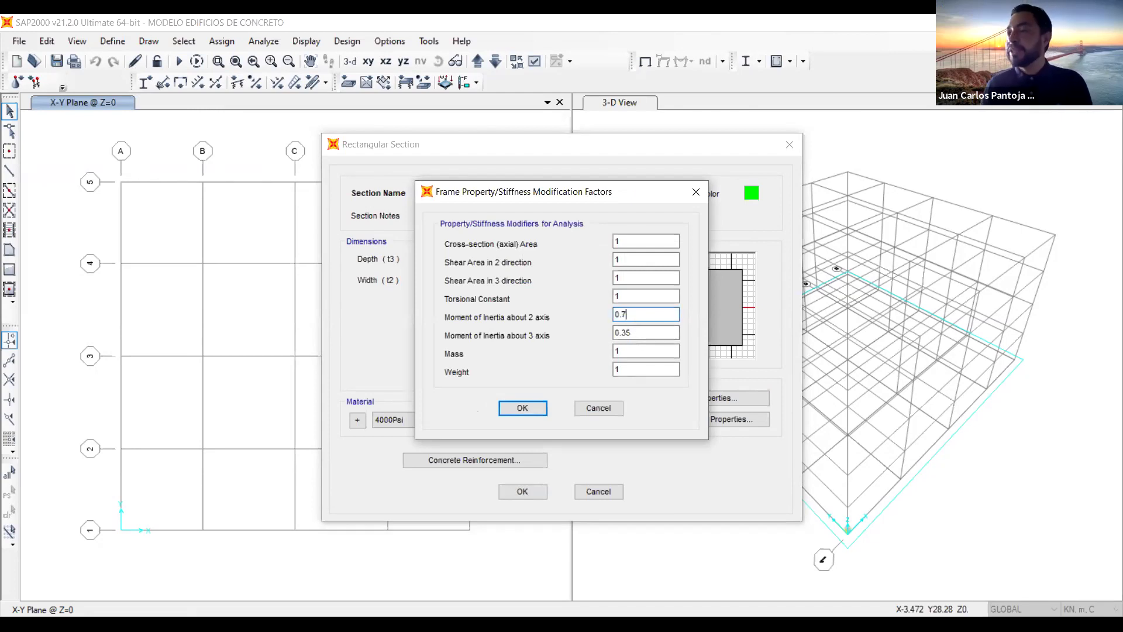
double_click(652, 333)
text(0.7)
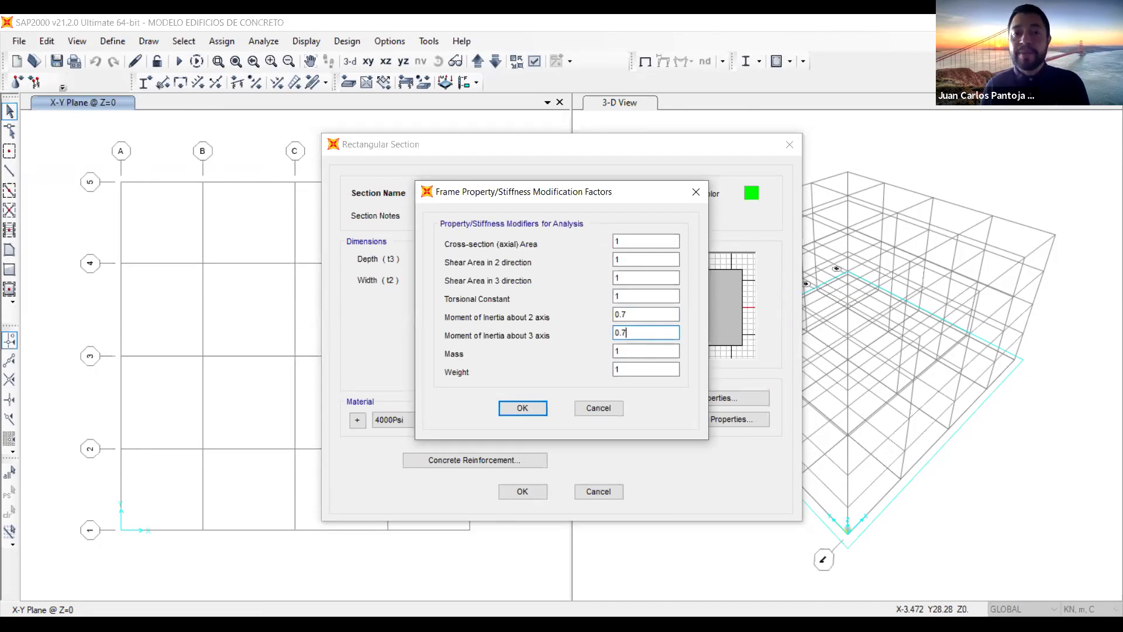
click(522, 407)
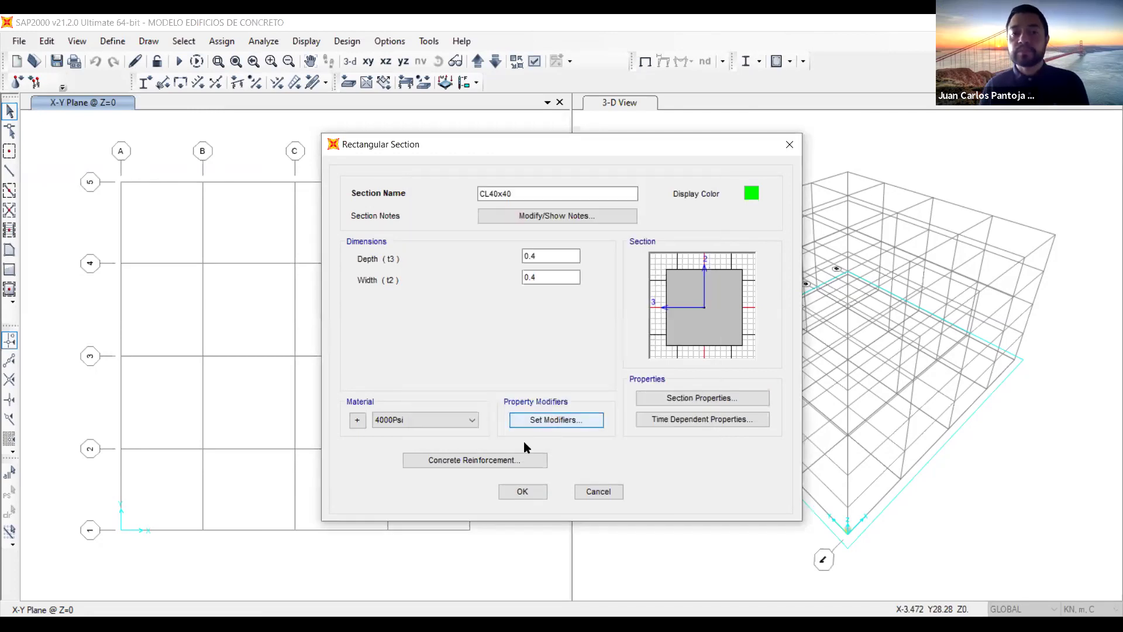
Set CL40x40's reinforcement design type to Column (P-M2-M3 Design) with a rectangular configuration.
click(489, 458)
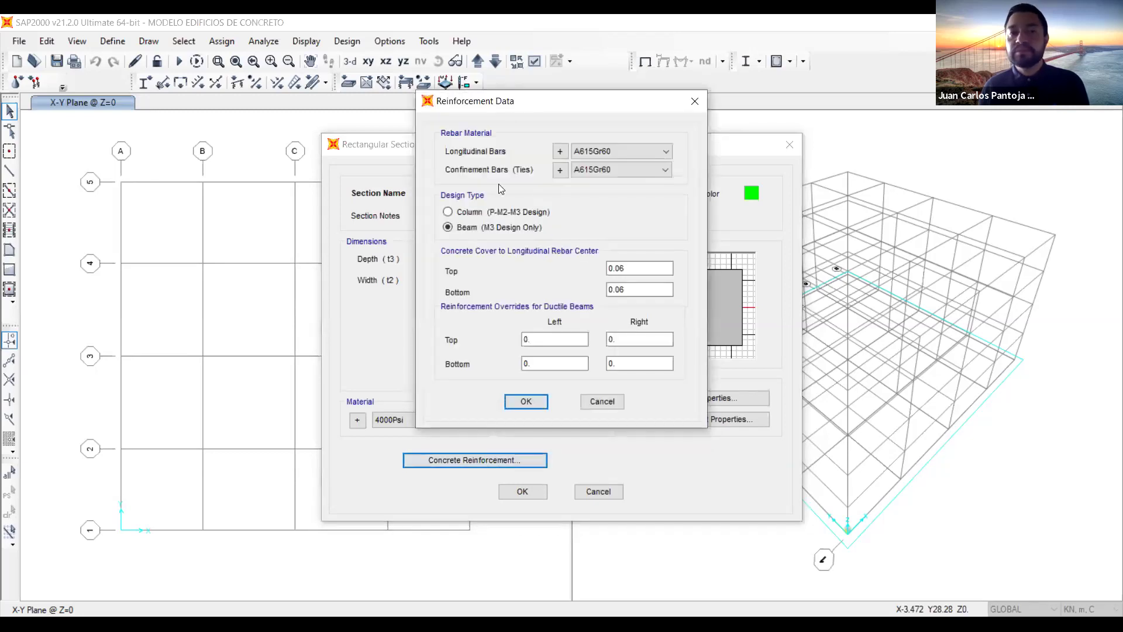
click(448, 213)
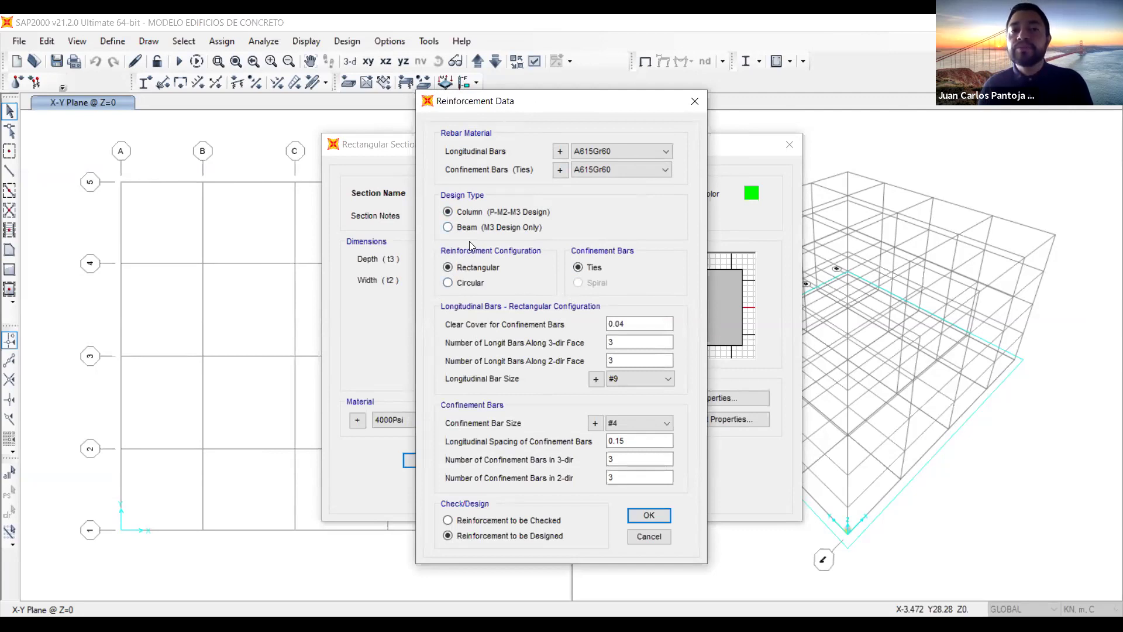
click(470, 283)
click(461, 270)
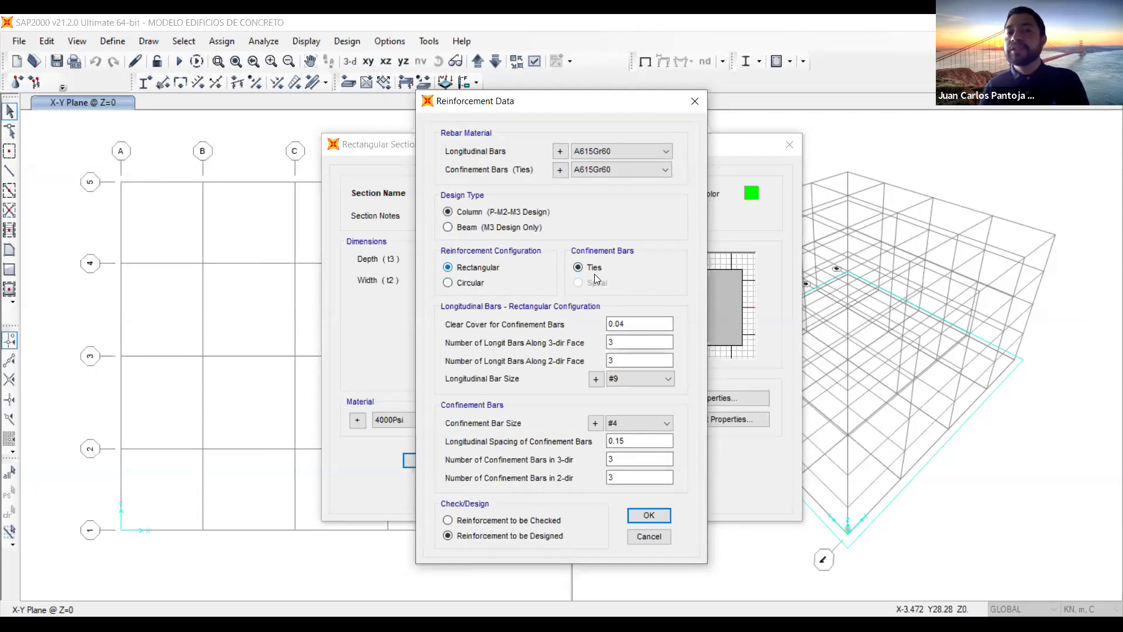
Try the circular reinforcement configuration with spiral confinement and return to the rectangular one.
click(449, 283)
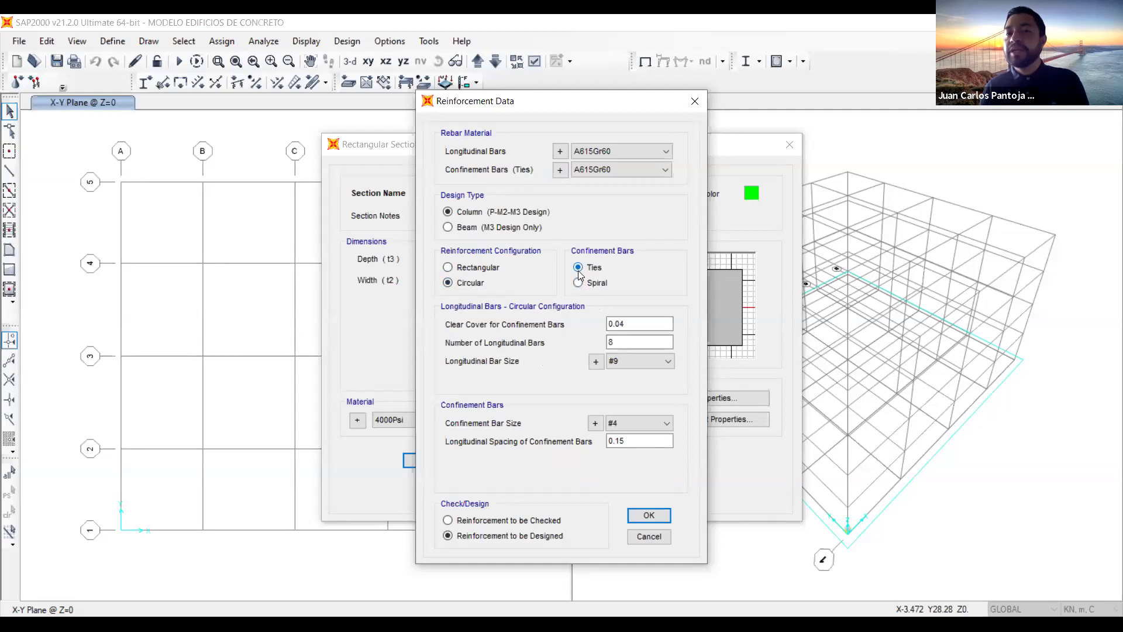
click(578, 283)
click(474, 269)
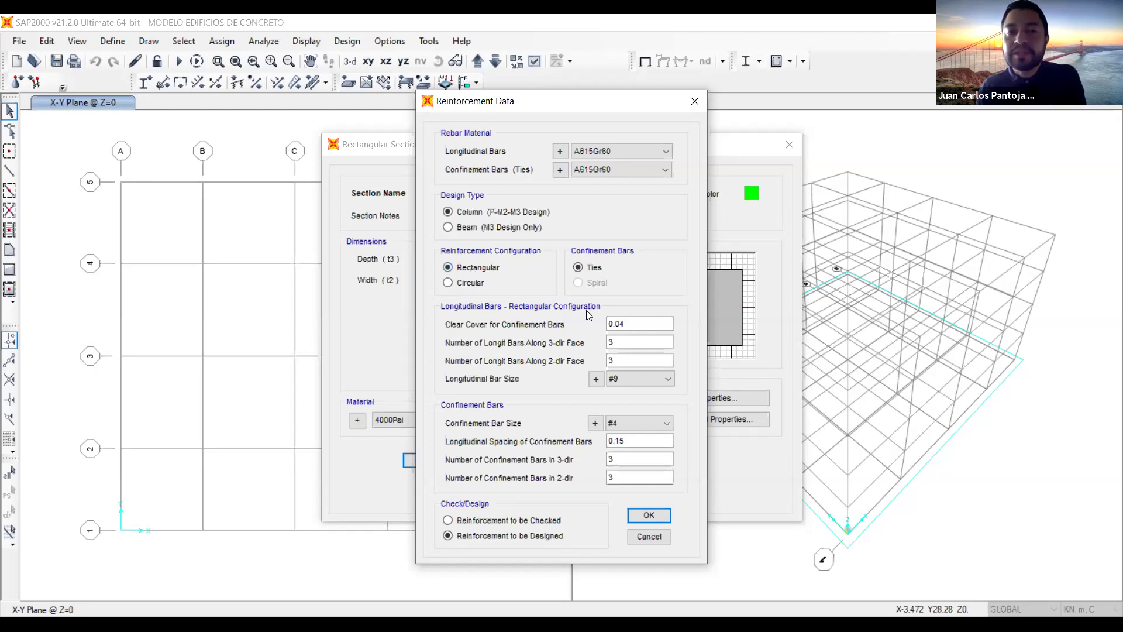
Try 2 longitudinal bars along the 2-dir face and restore the number to 3.
double_click(648, 325)
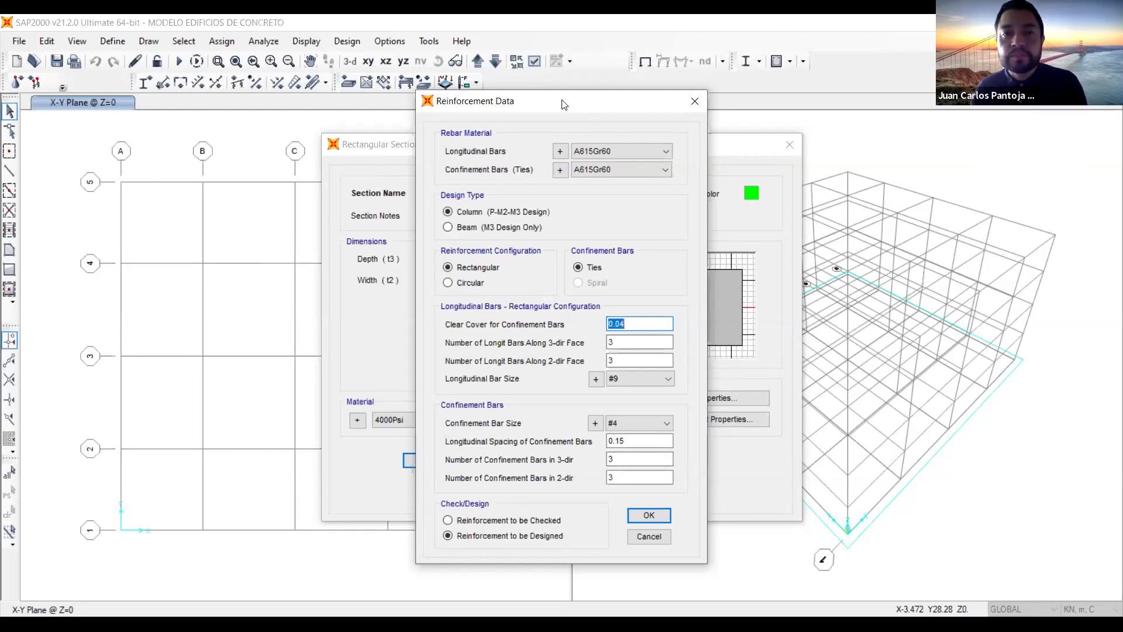
drag(524, 96, 475, 111)
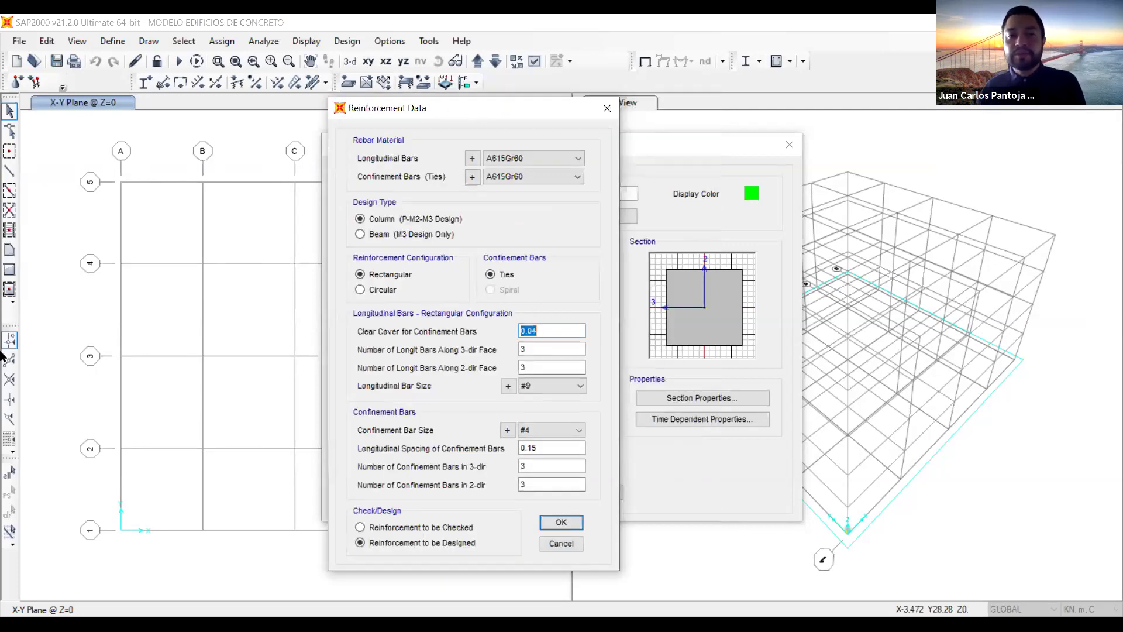
click(557, 348)
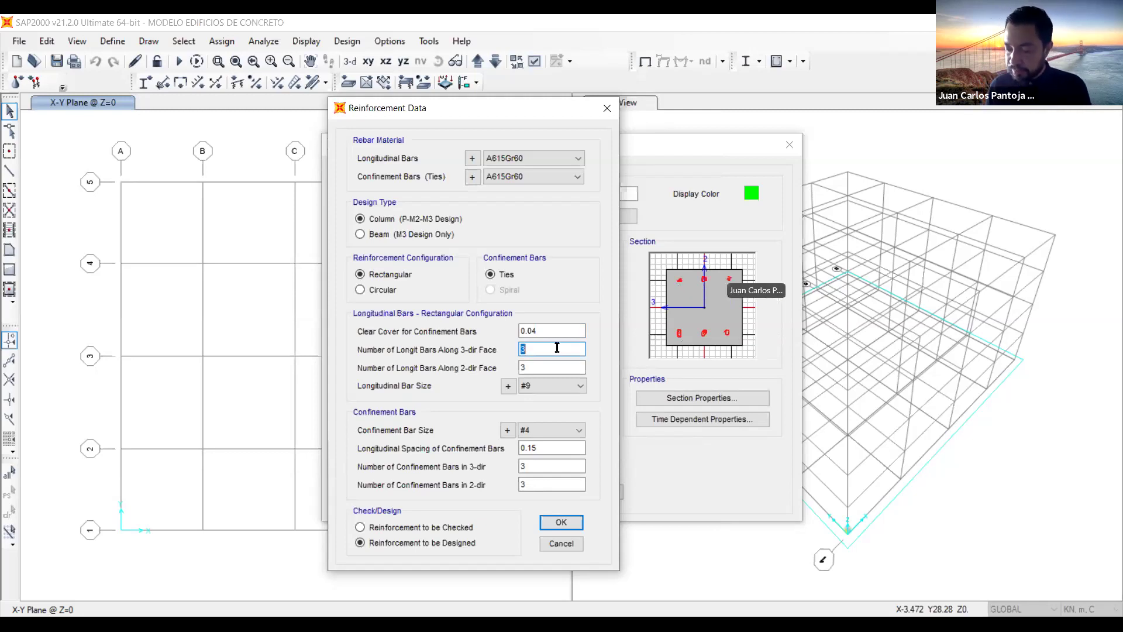
click(535, 366)
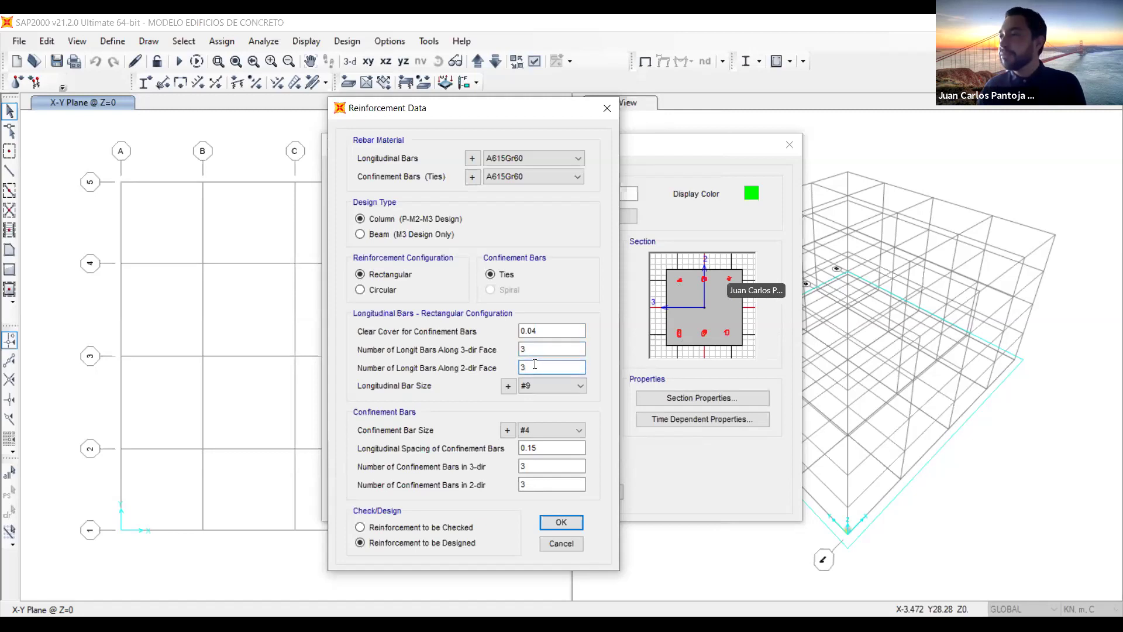
double_click(534, 364)
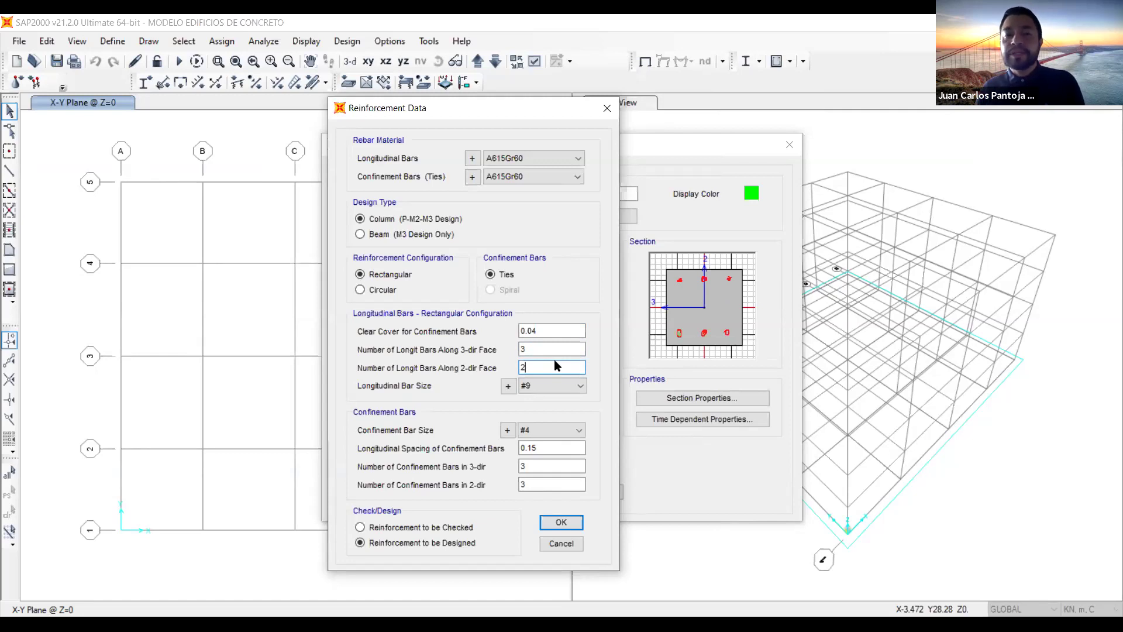
double_click(531, 365)
text(3)
click(537, 349)
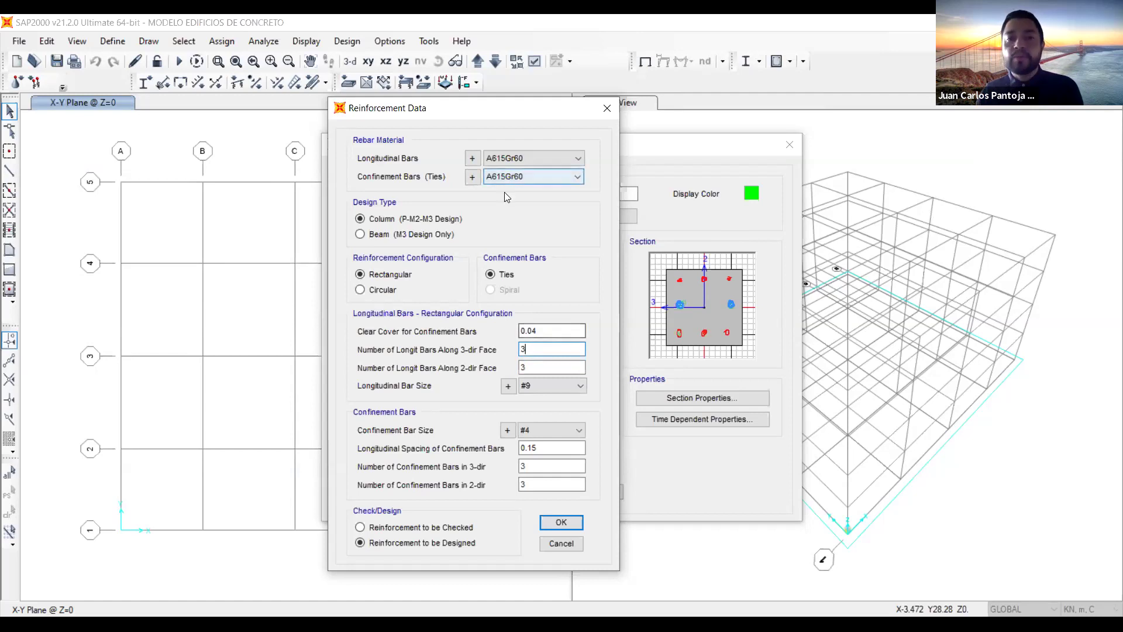
Review the available longitudinal bar sizes for the column reinforcement, leaving the selected size in place.
click(557, 390)
click(556, 391)
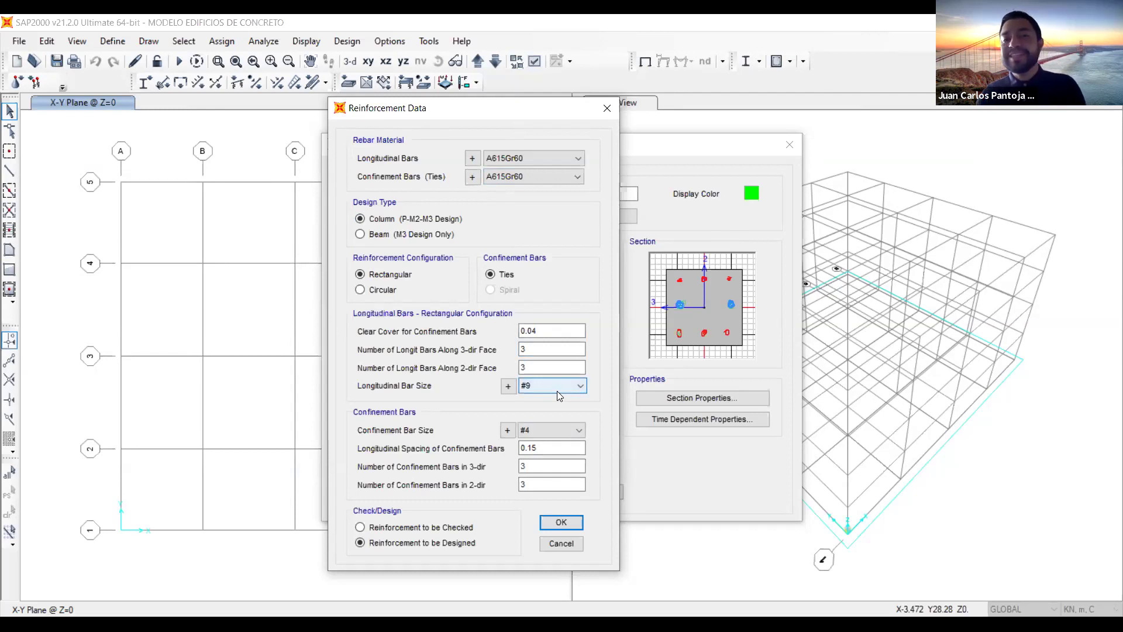
click(557, 395)
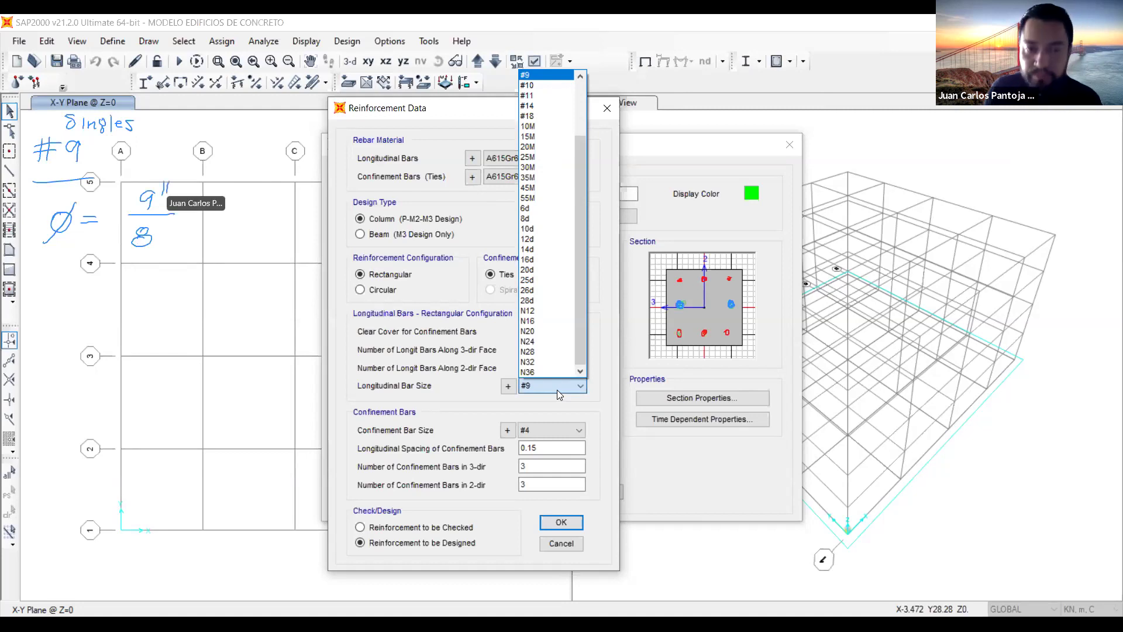
click(581, 391)
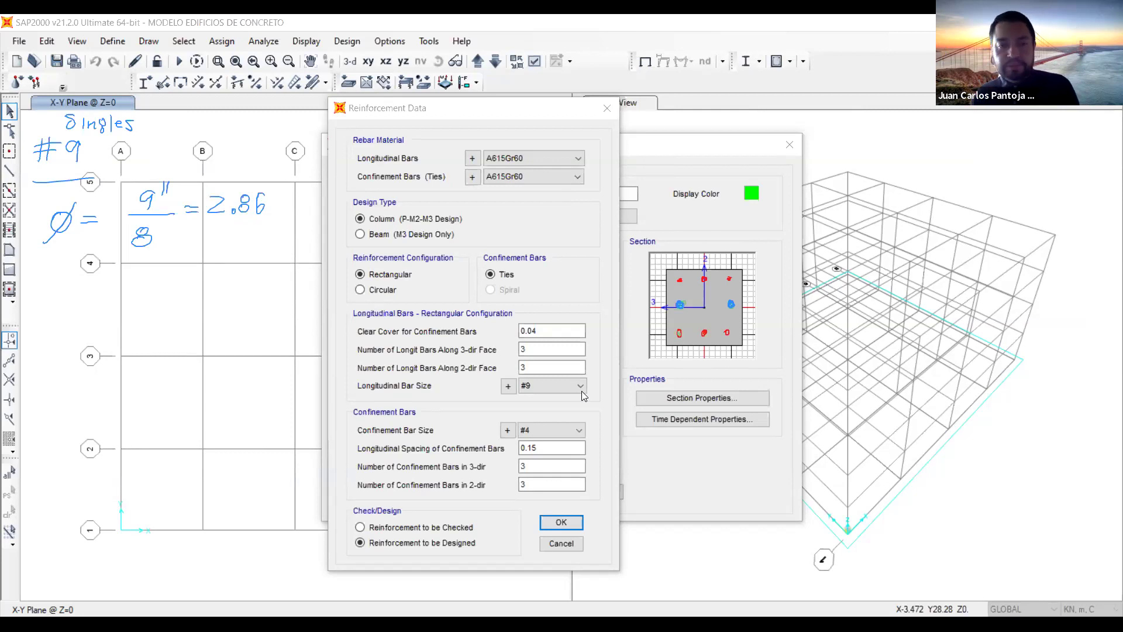
click(482, 378)
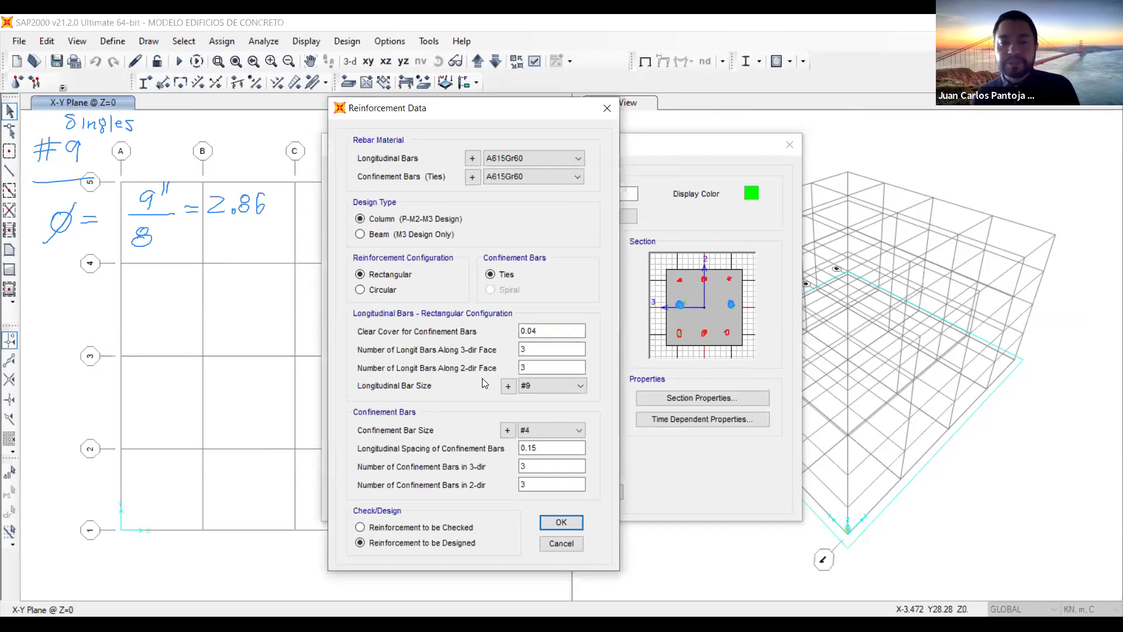
Set the column's longitudinal bar size to #5 and look through the other available bar sizes.
click(541, 390)
scroll(558, 222, up, 1)
scroll(558, 222, up, 2)
click(550, 101)
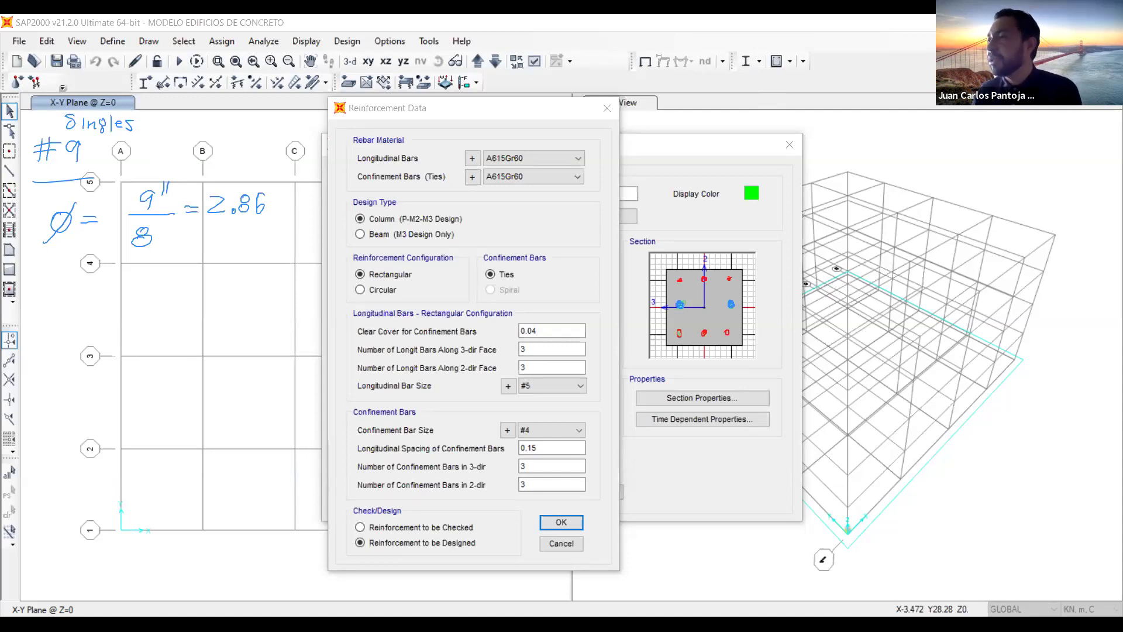
click(617, 363)
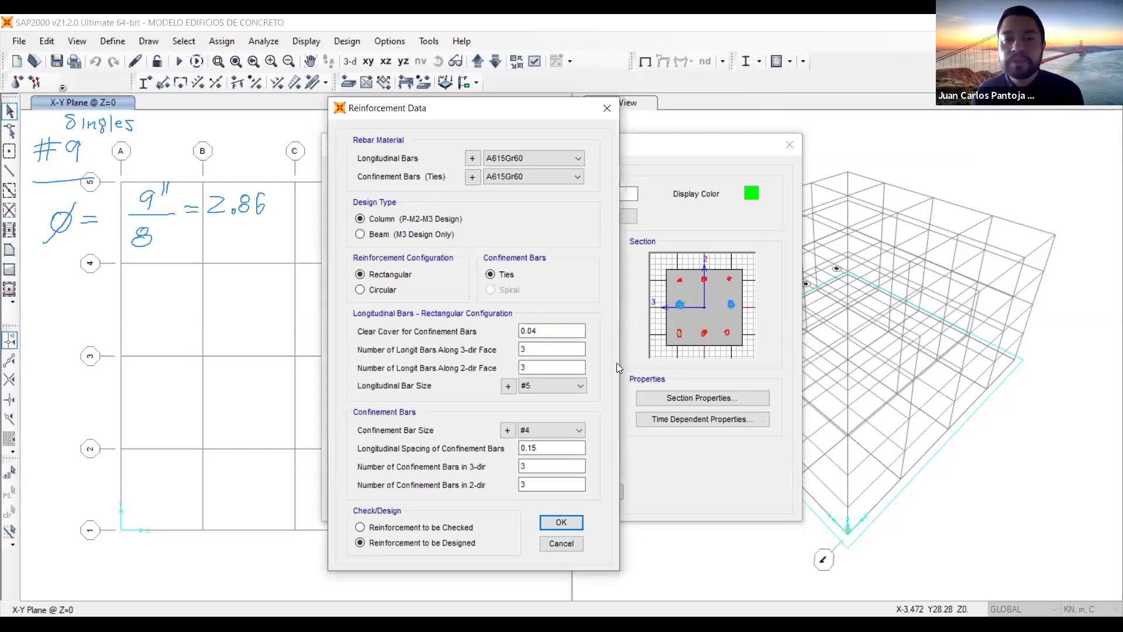
click(537, 387)
scroll(553, 82, up, 1)
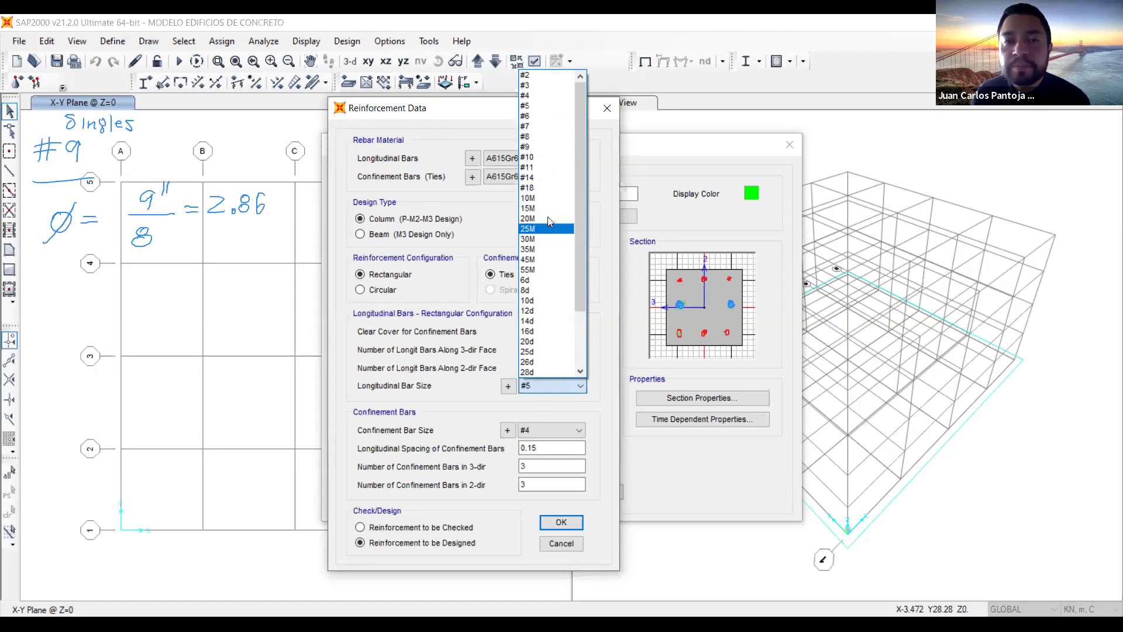
scroll(550, 249, down, 3)
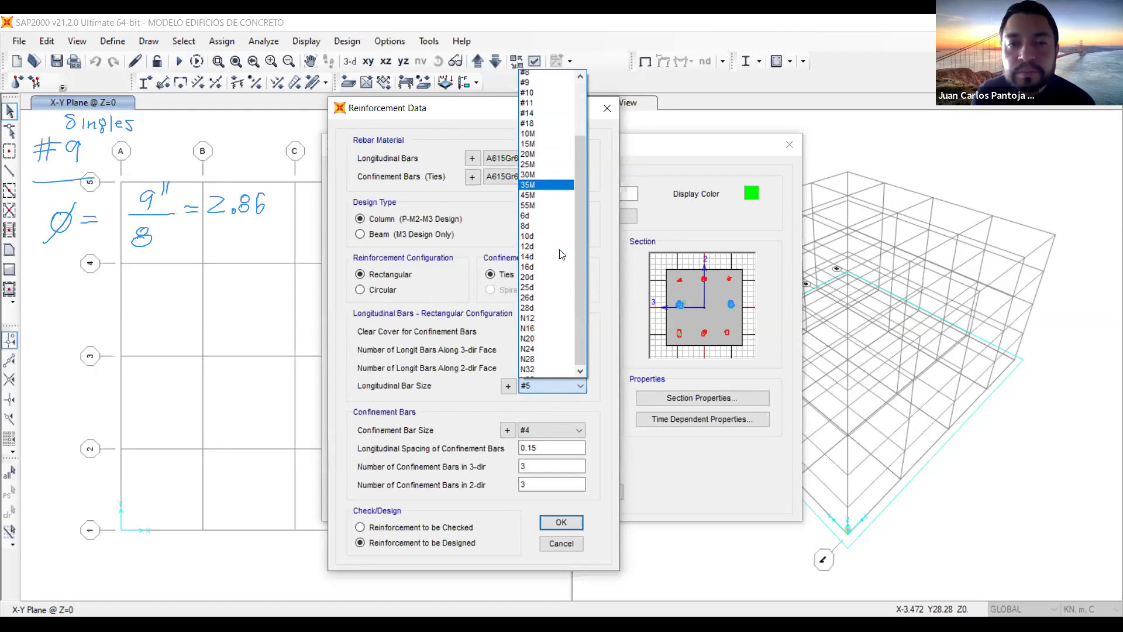
scroll(551, 225, up, 2)
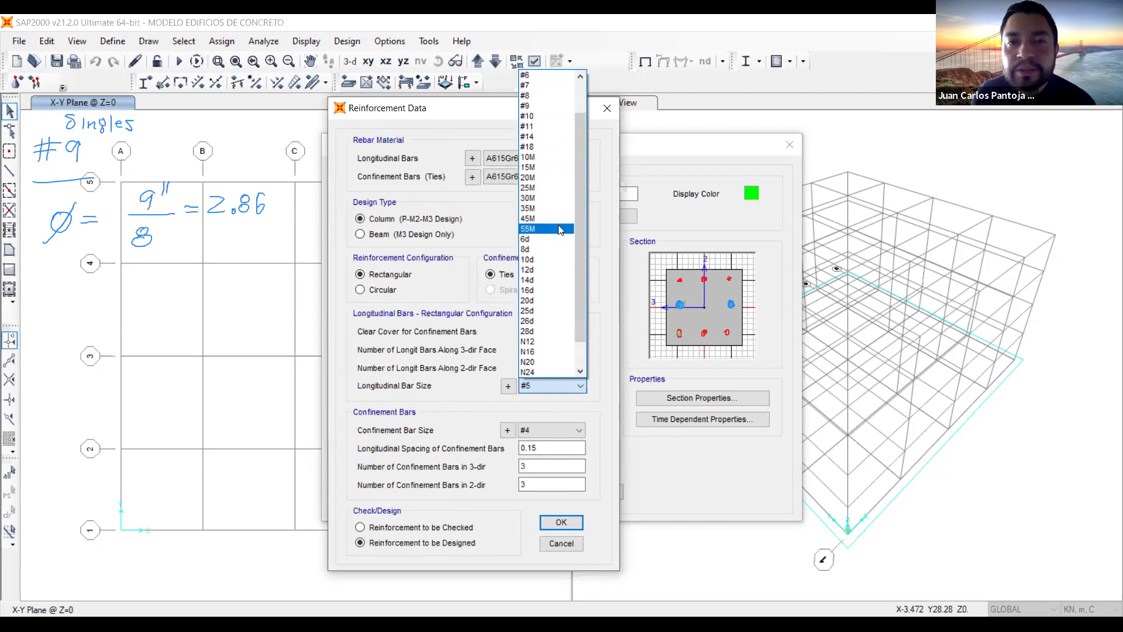
click(591, 379)
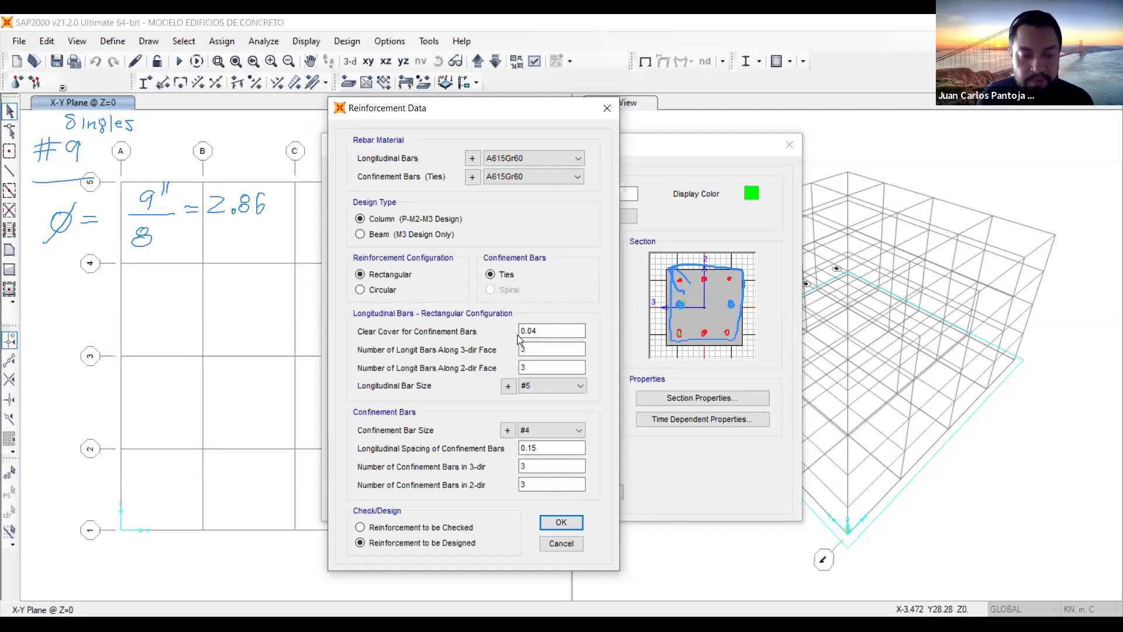
Set the column's confinement bars to size #4 with a longitudinal spacing of 0.1 m.
click(549, 431)
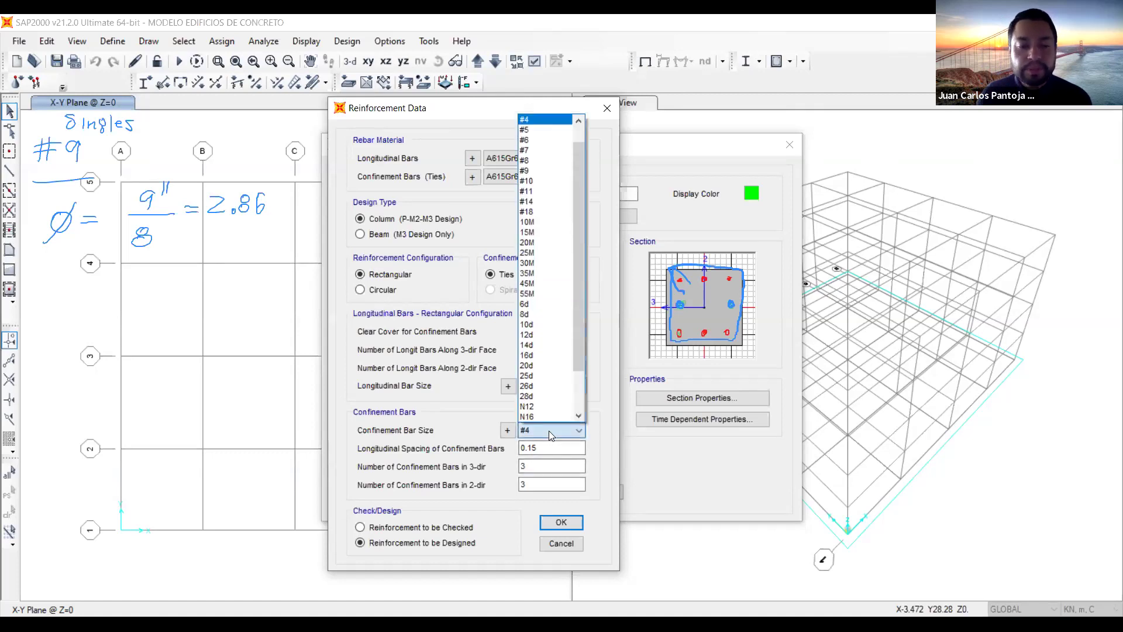
scroll(536, 211, up, 1)
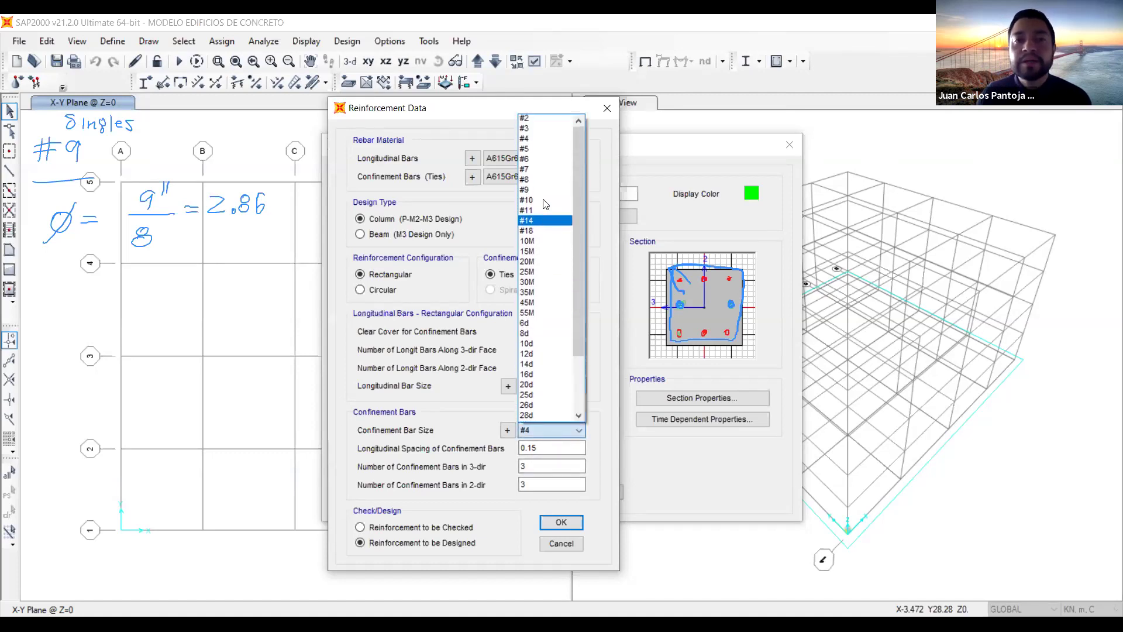
click(533, 141)
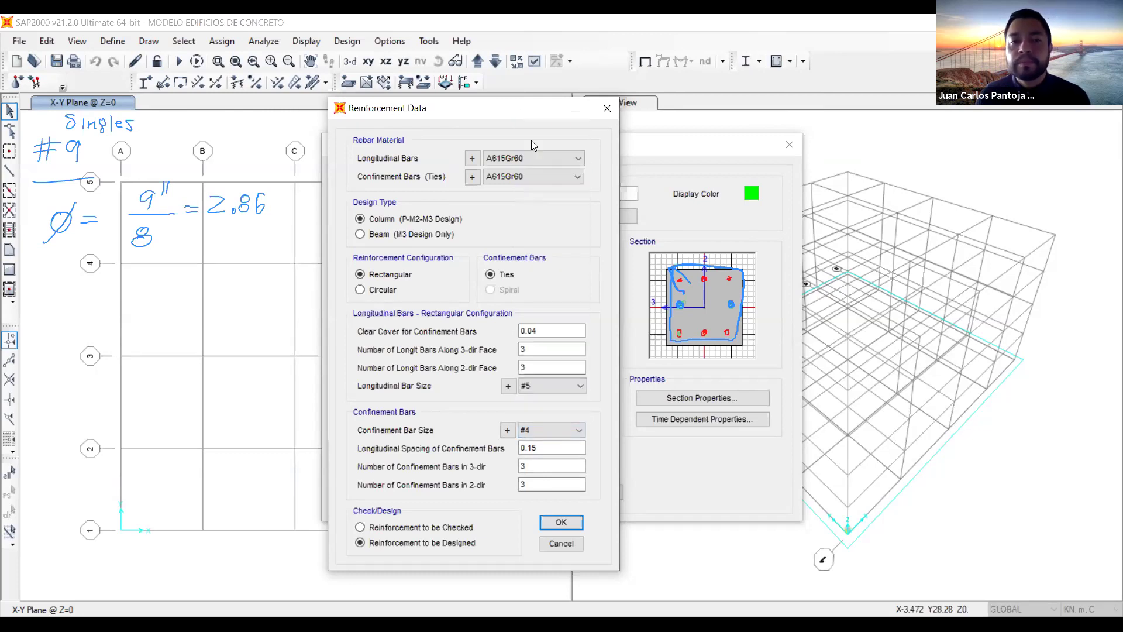
click(547, 434)
click(547, 436)
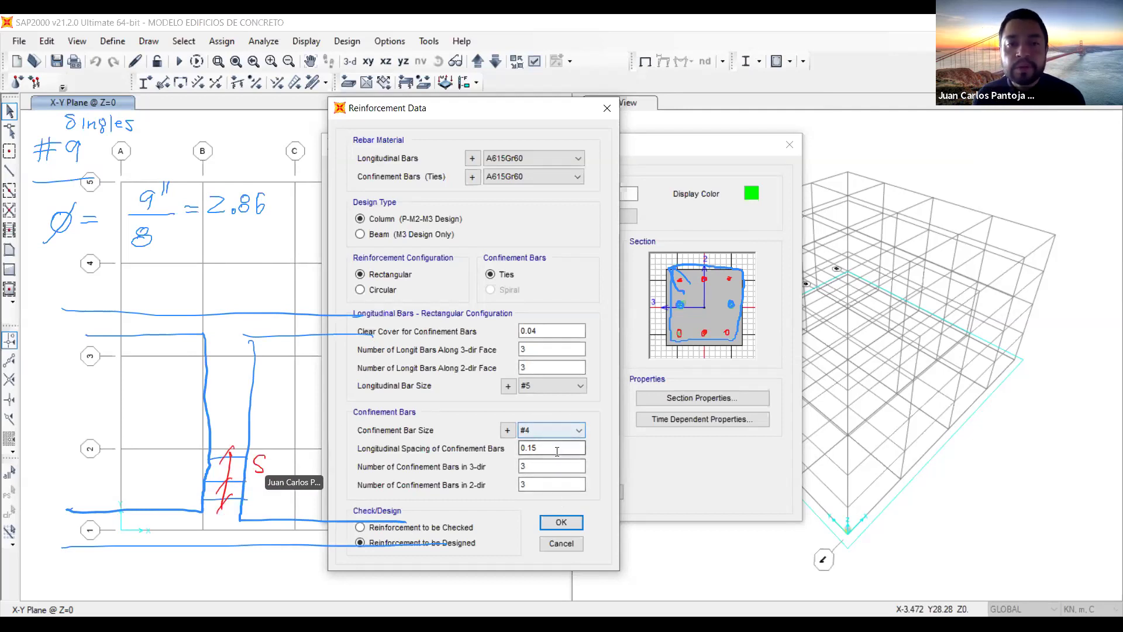
double_click(562, 448)
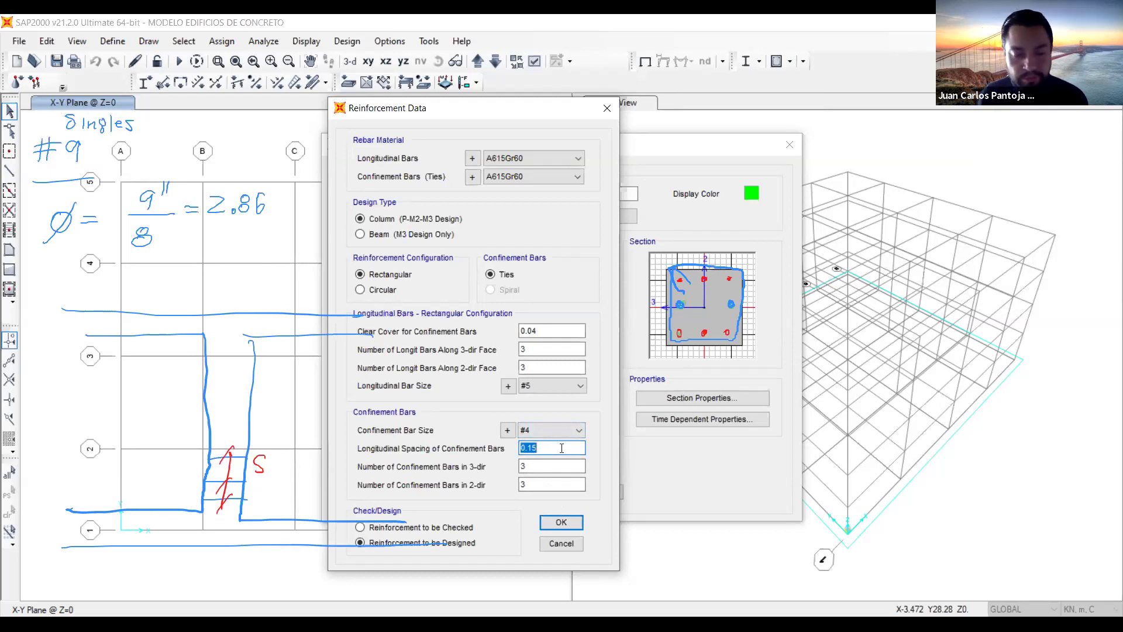
text(0.1)
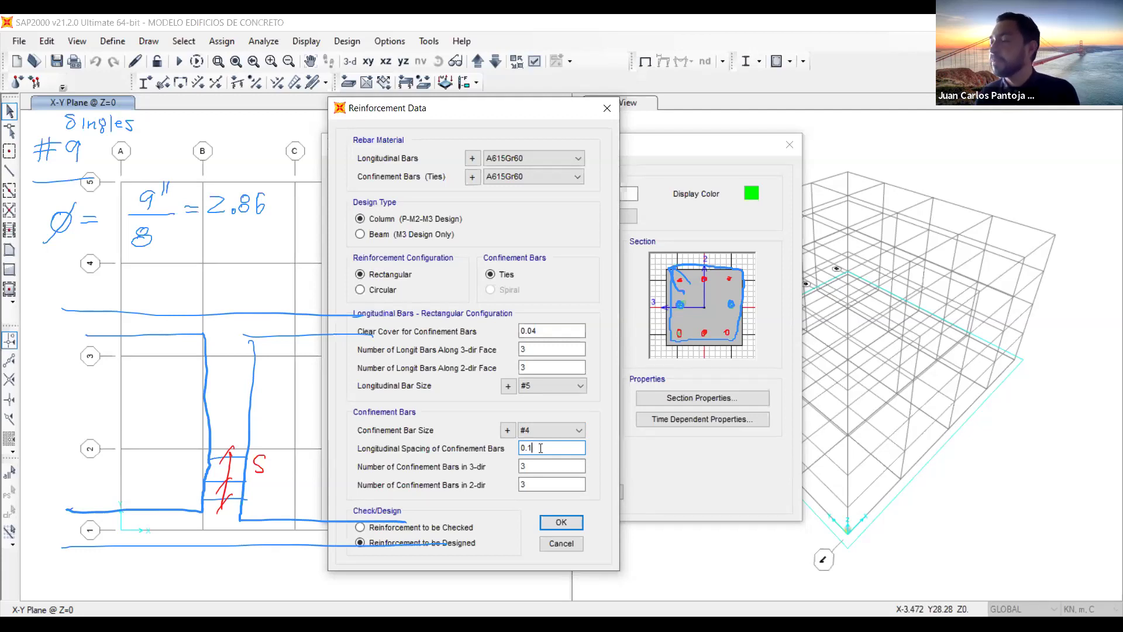
key(Tab)
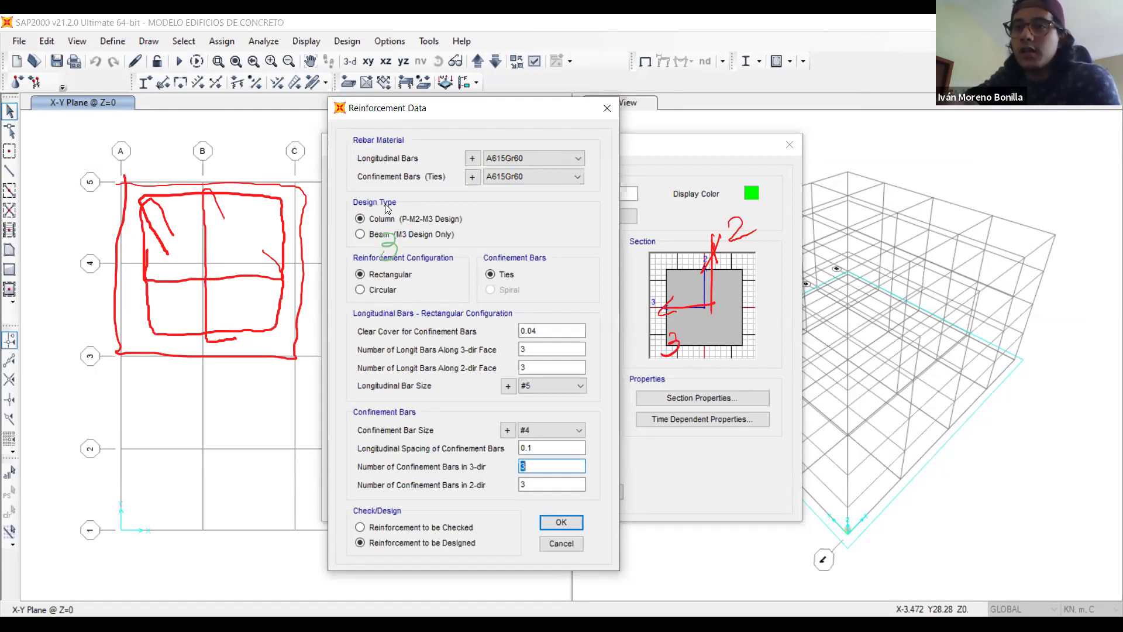
key(ctrl+z)
key(ctrl+z)
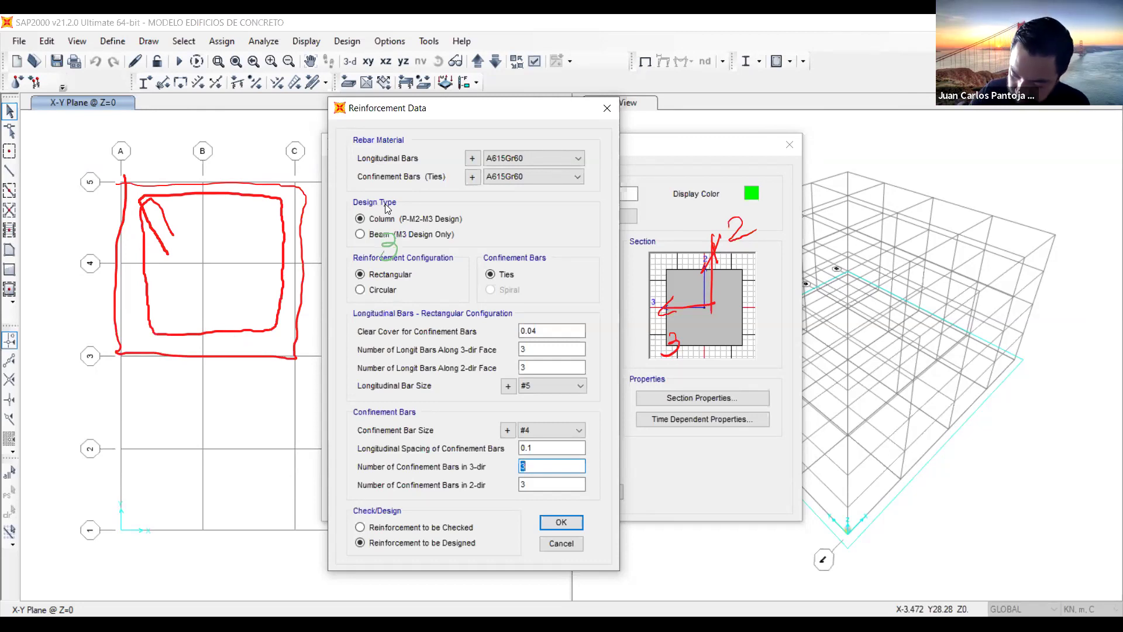
key(ctrl+z)
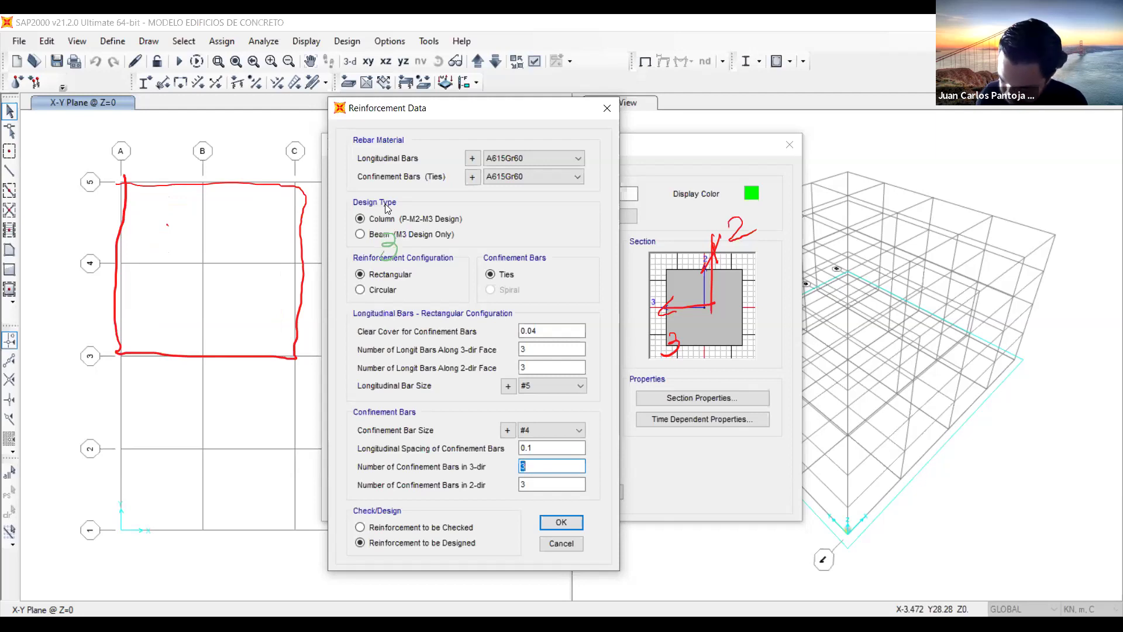
key(ctrl+y)
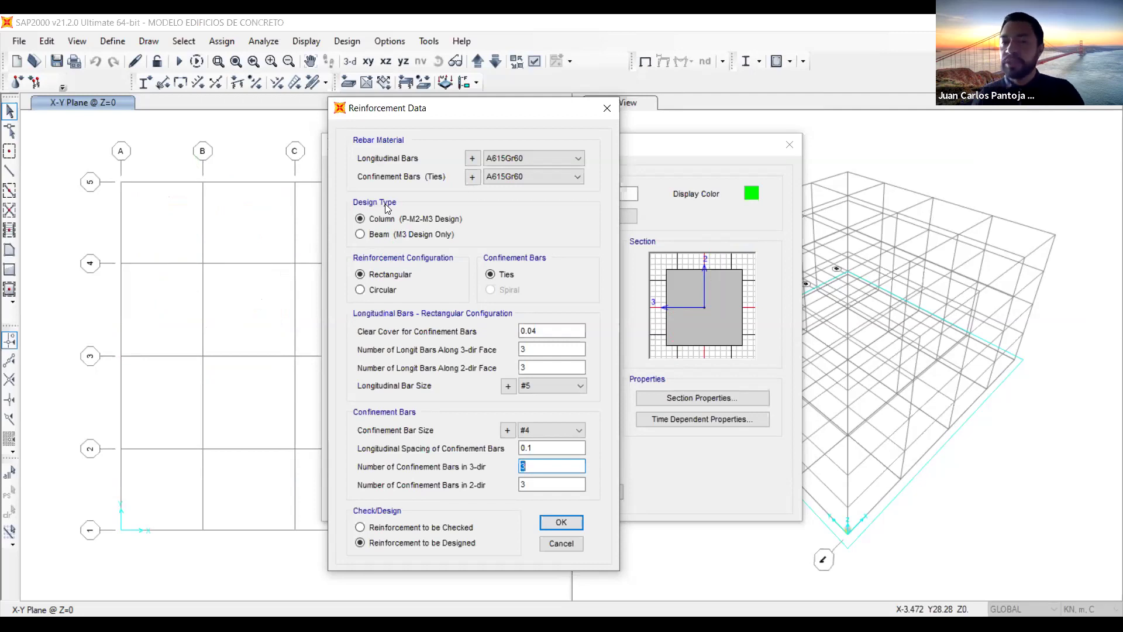
Set the column reinforcement to be designed rather than checked and accept the reinforcement data.
click(553, 485)
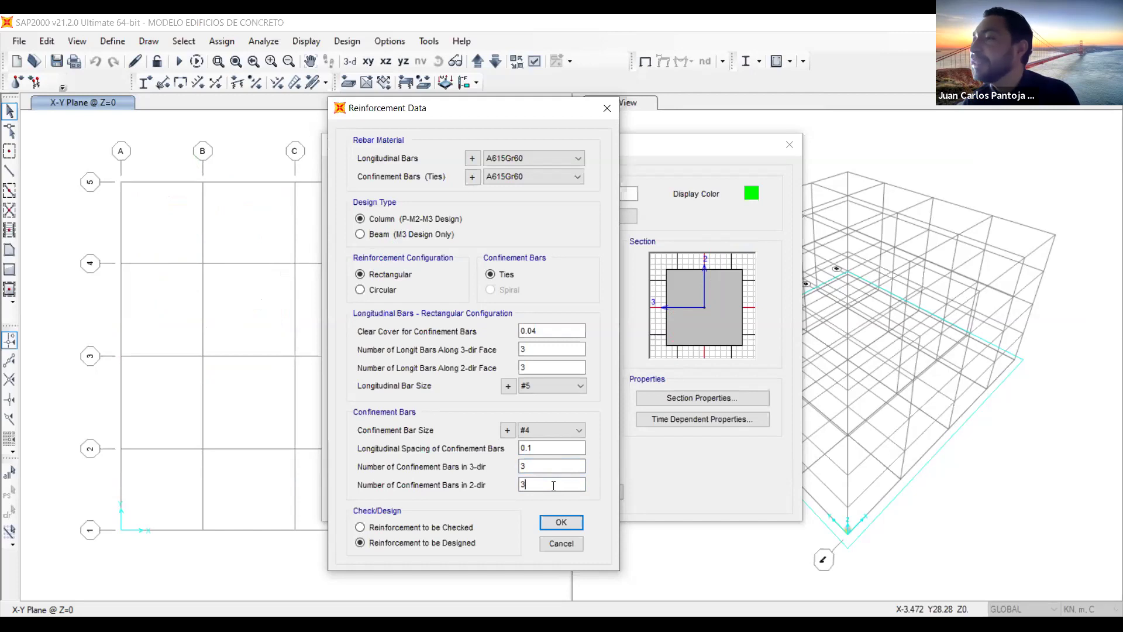
click(445, 527)
click(360, 543)
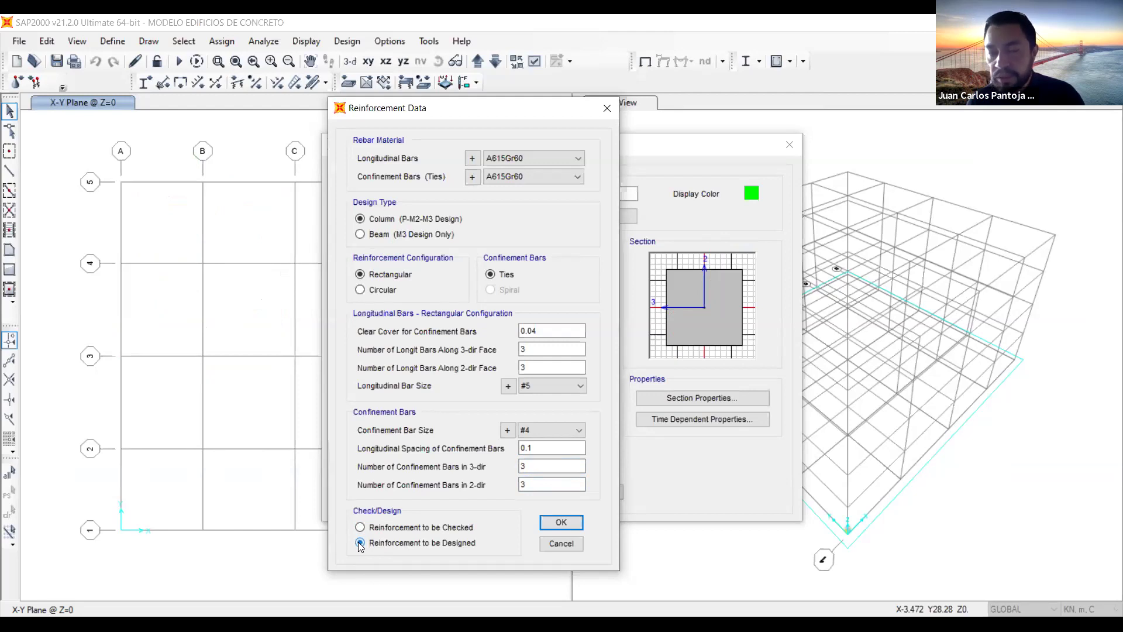
click(562, 524)
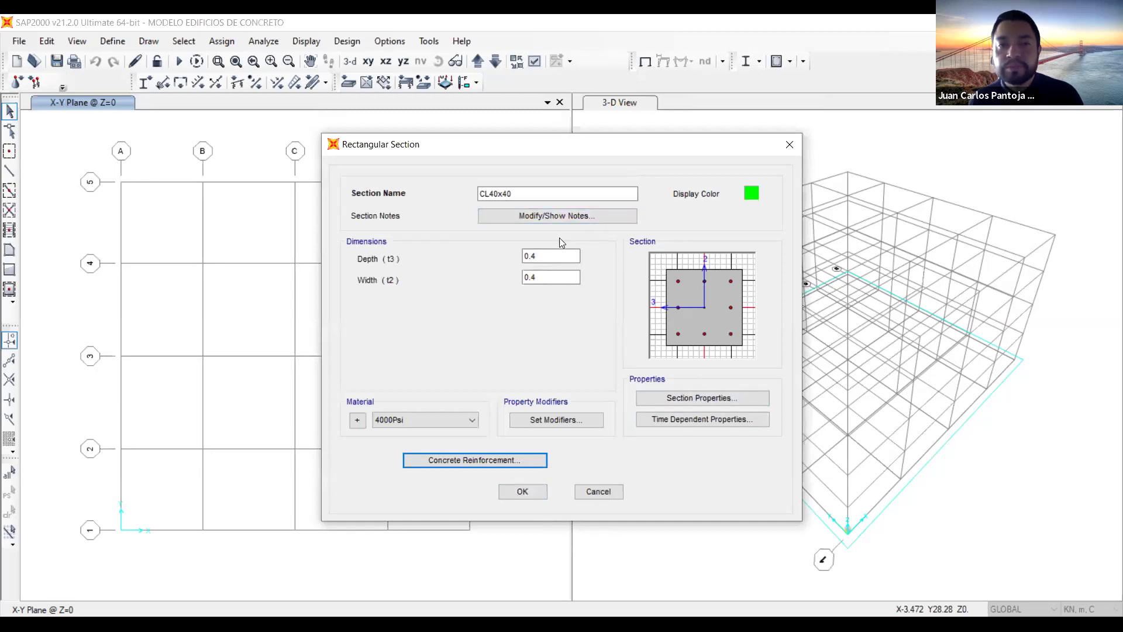
Accept the CL40x40 column section and finish defining the frame properties.
click(563, 419)
click(520, 492)
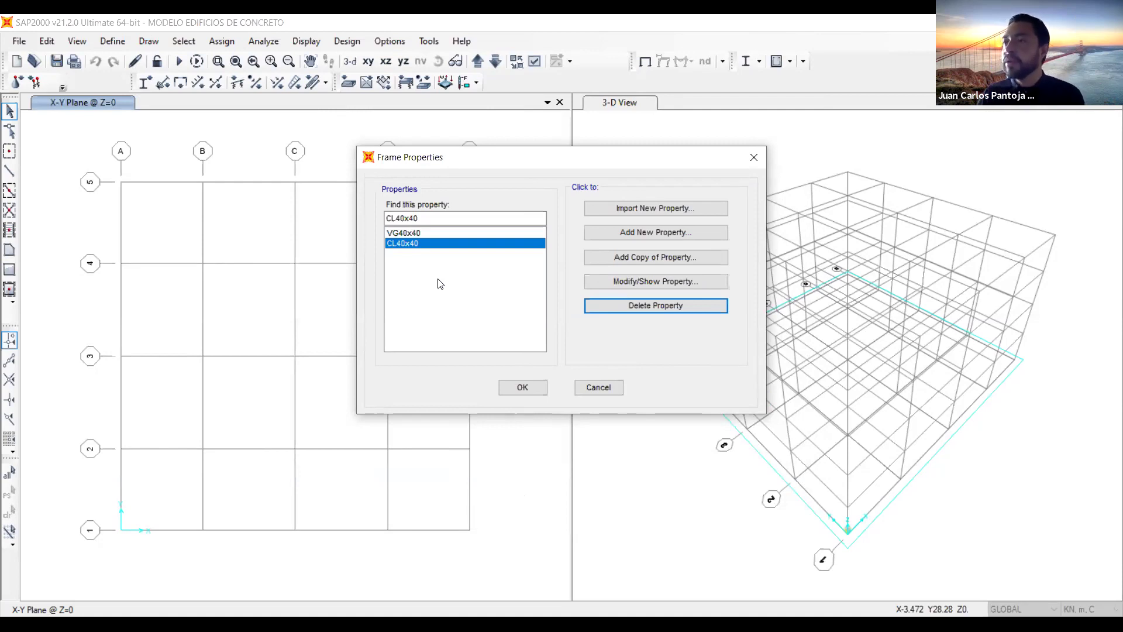
click(518, 388)
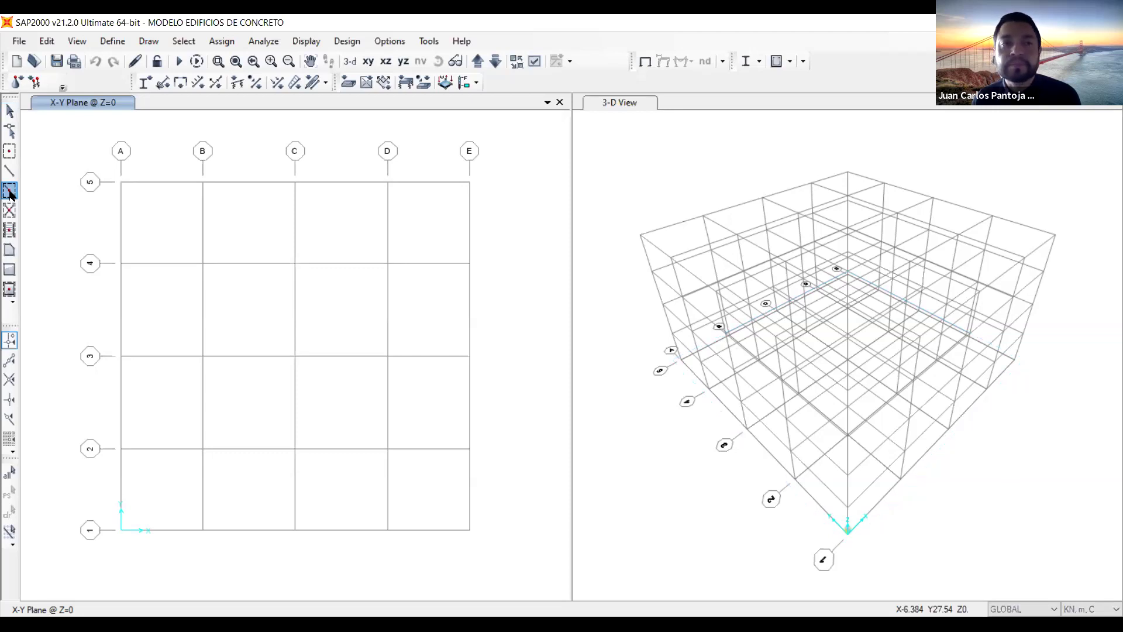
Draw straight VG40x40 beams with continuous moment releases along all grid lines of the X-Y plane at Z=3.4.
click(10, 192)
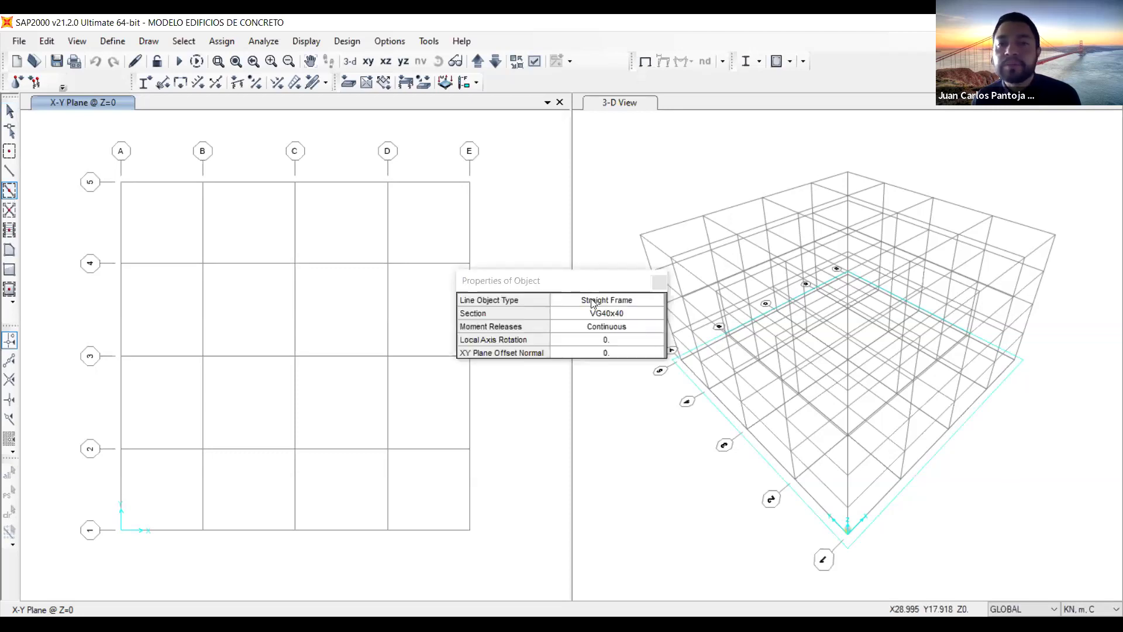
click(592, 302)
click(584, 300)
click(582, 299)
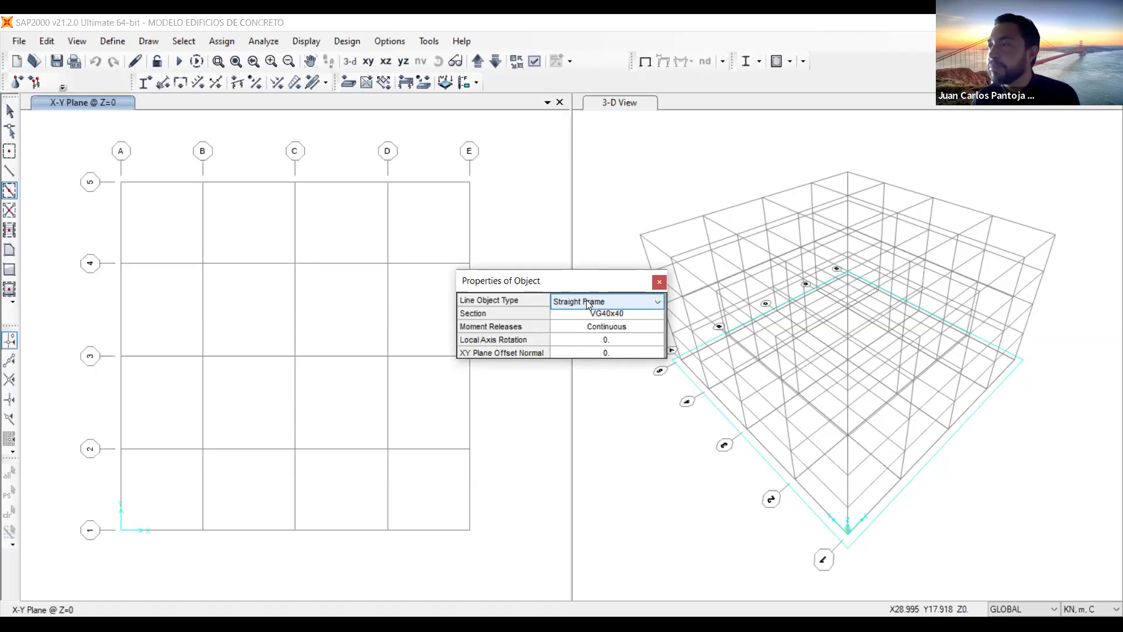
click(588, 315)
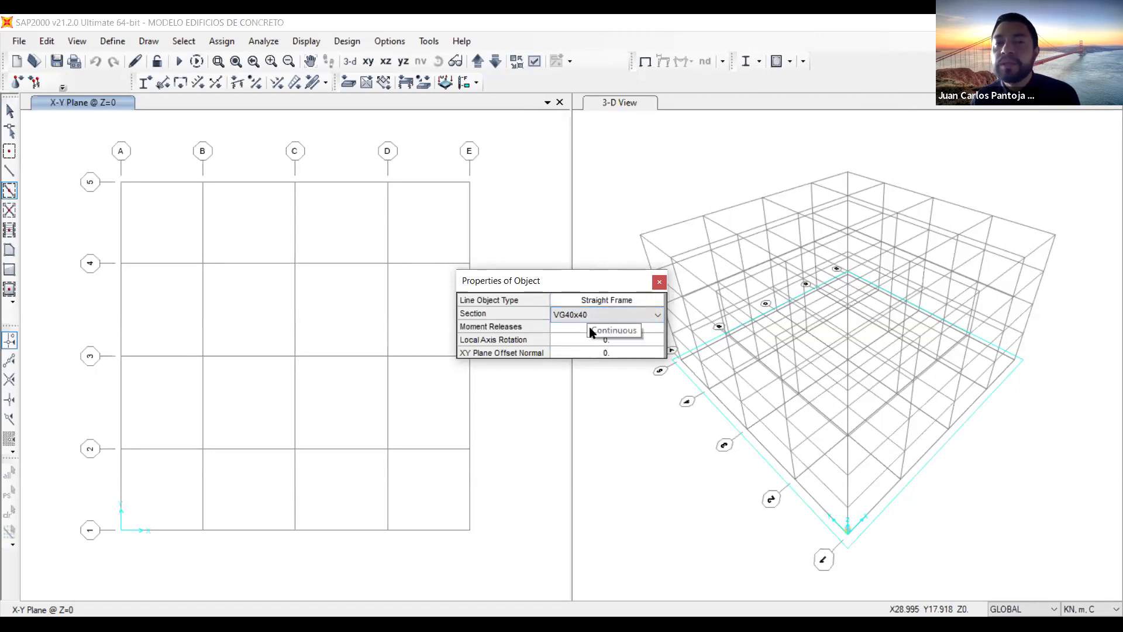
click(570, 332)
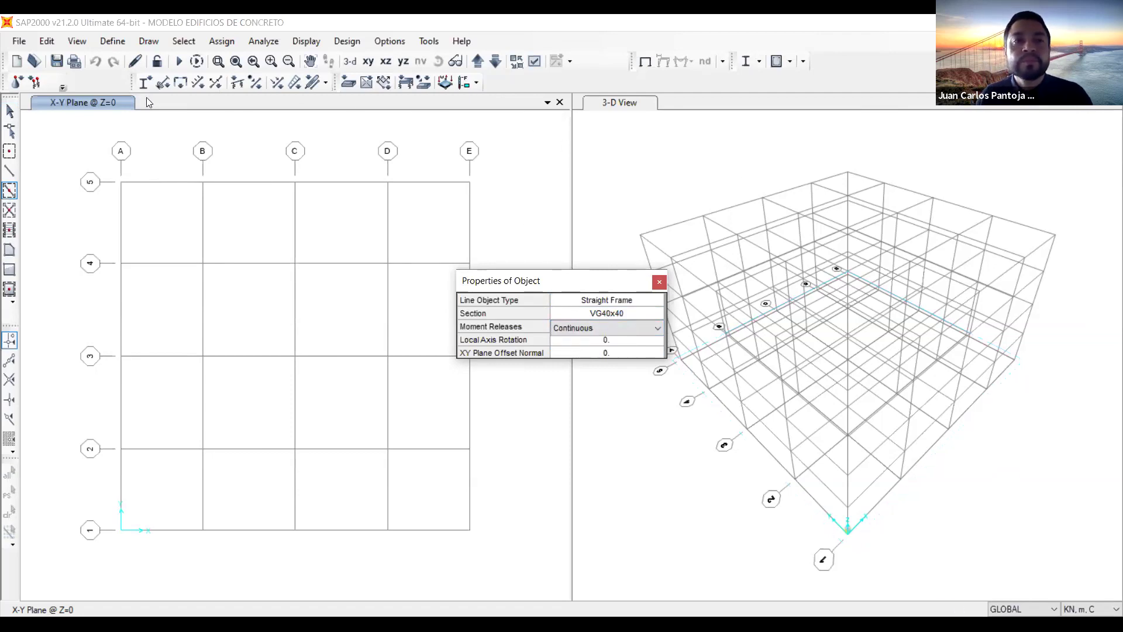
click(110, 105)
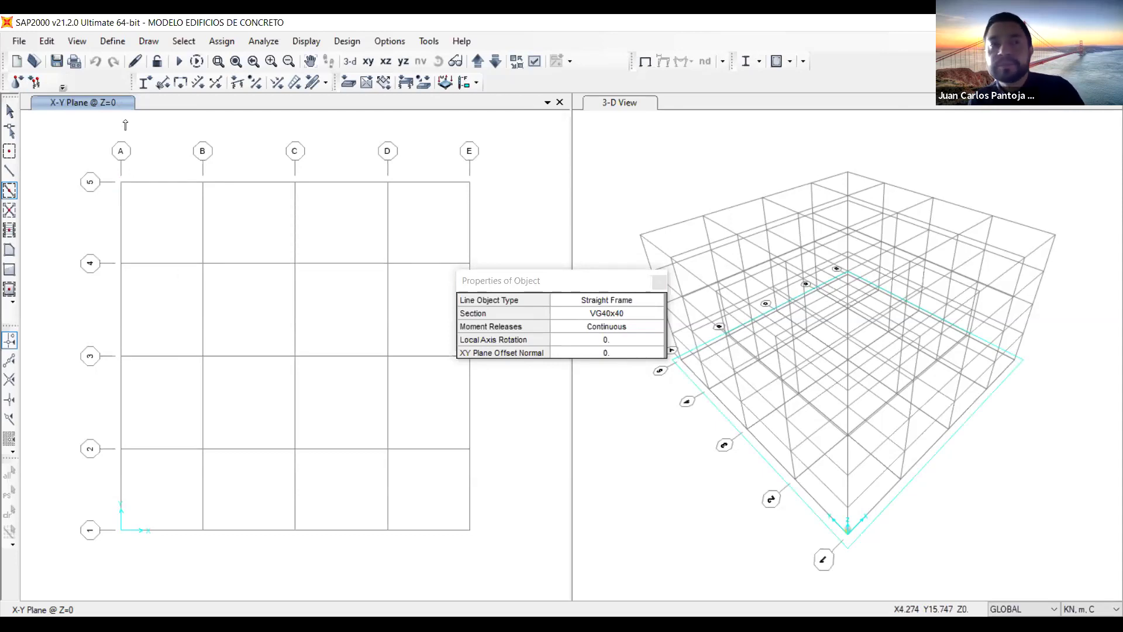
click(477, 62)
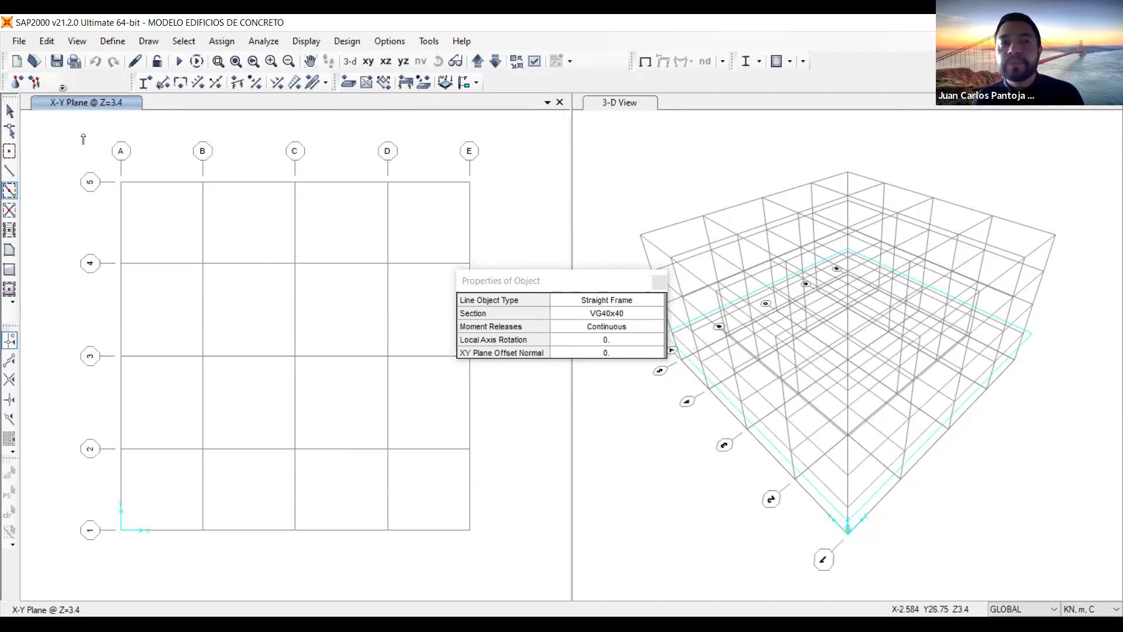
drag(81, 133, 506, 566)
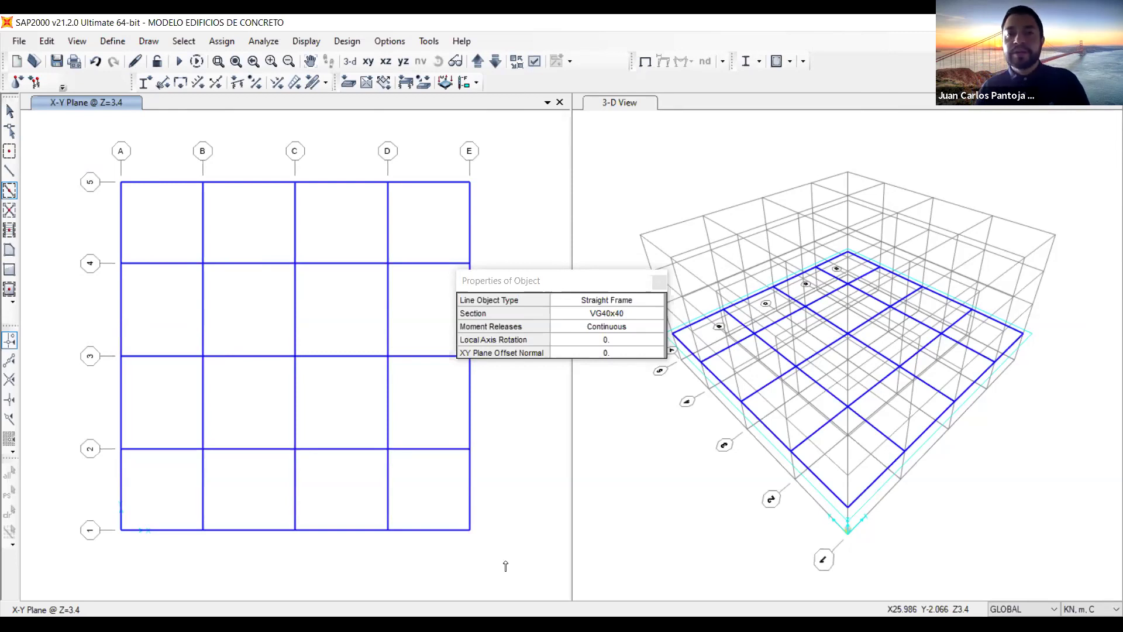
key(Escape)
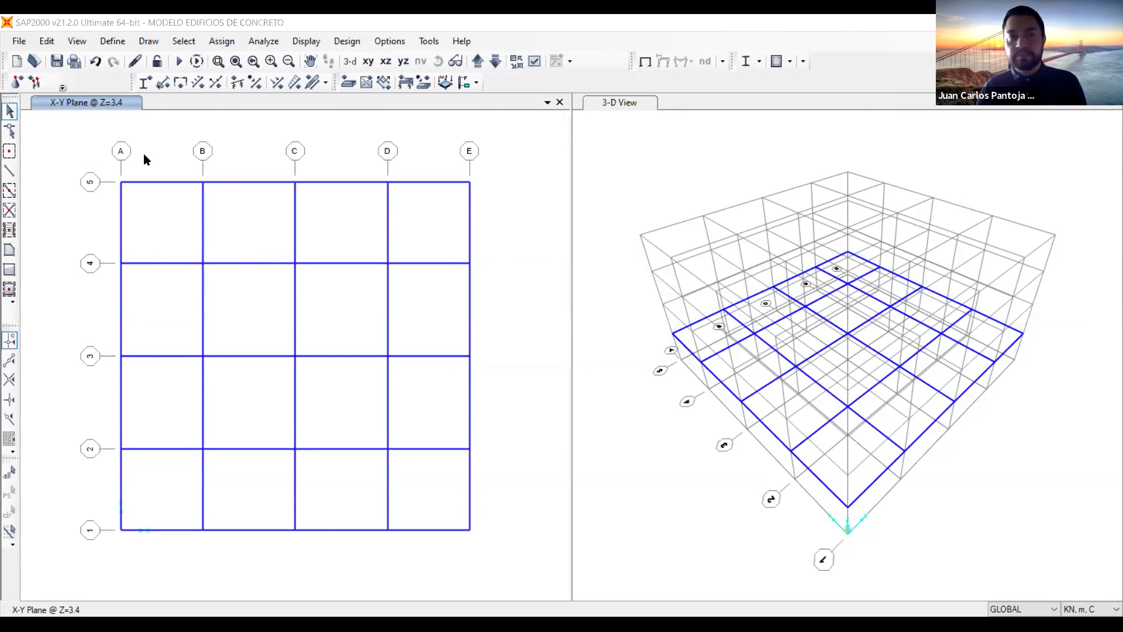
Delete the beams meeting at the four outer corners of the Z=3.4 floor: E5, A5, A1 and E1.
drag(511, 226, 442, 148)
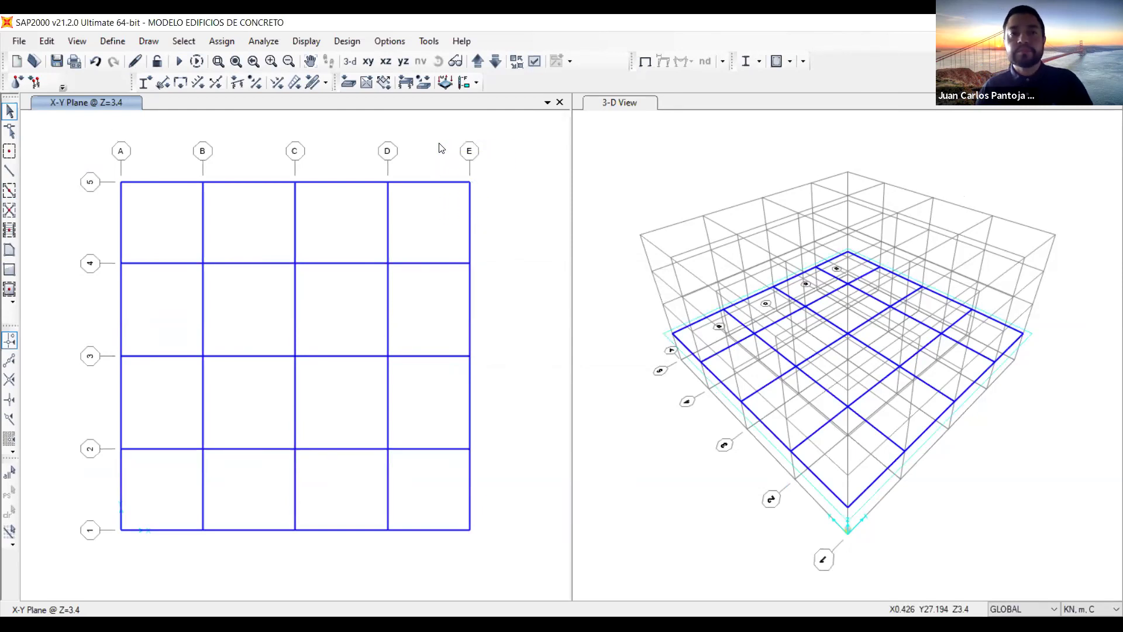
key(Delete)
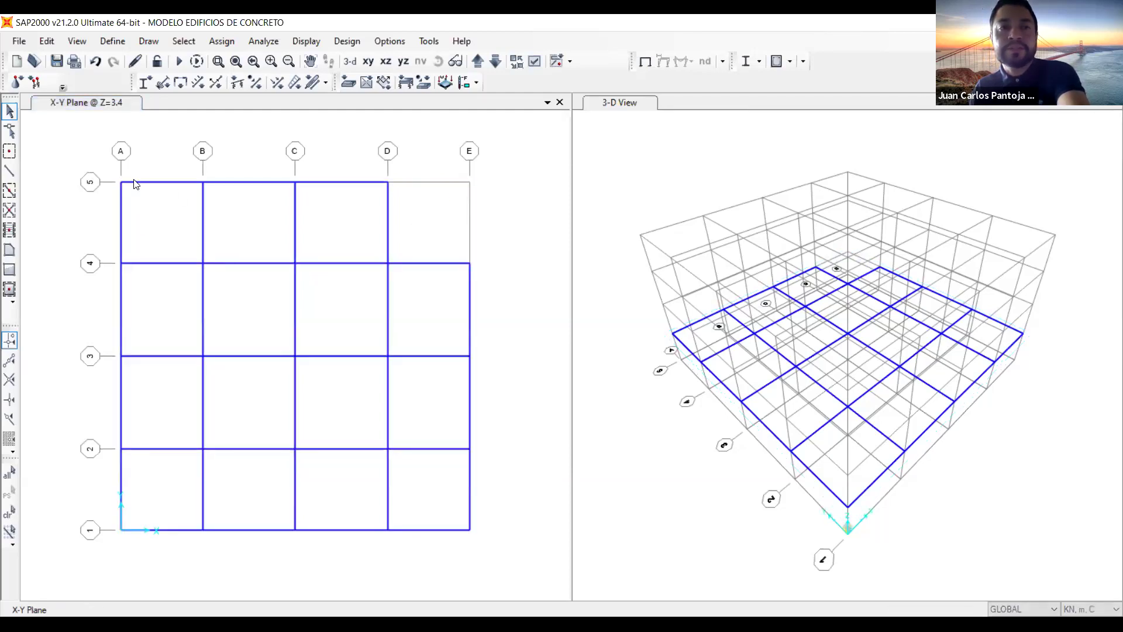
drag(158, 225, 84, 146)
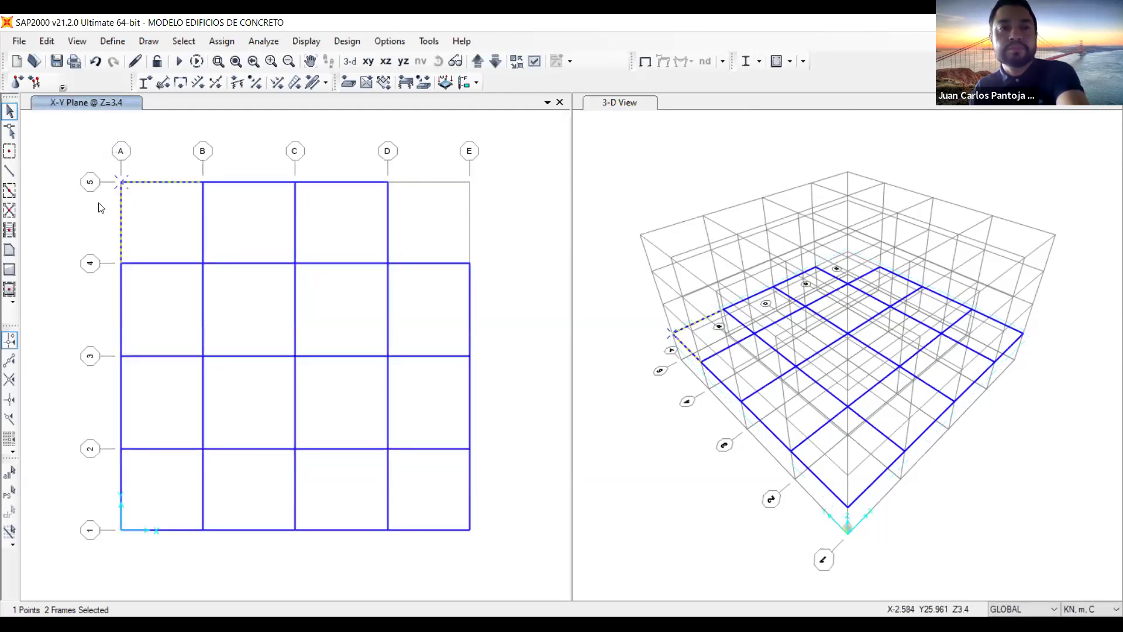
key(Delete)
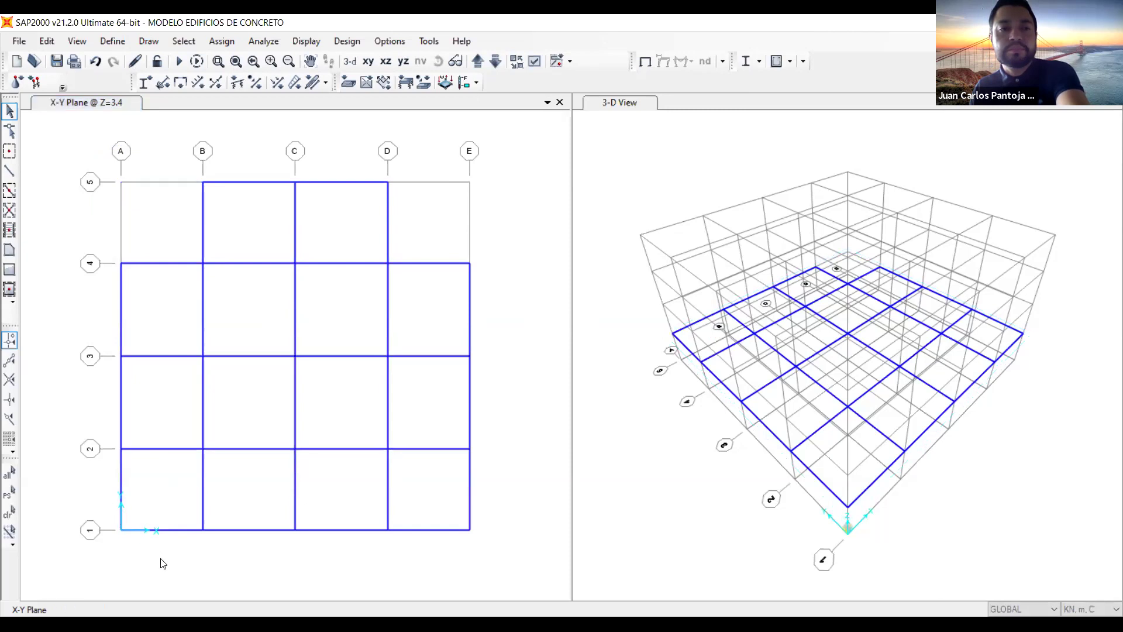
drag(168, 556, 92, 486)
key(Delete)
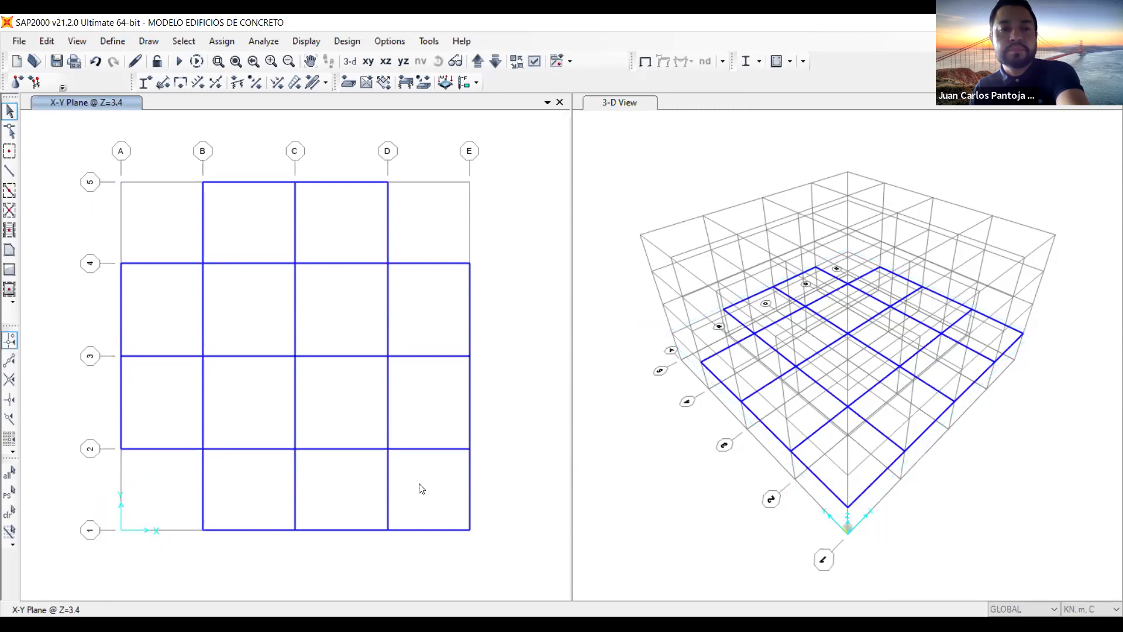
drag(502, 556, 434, 493)
key(Delete)
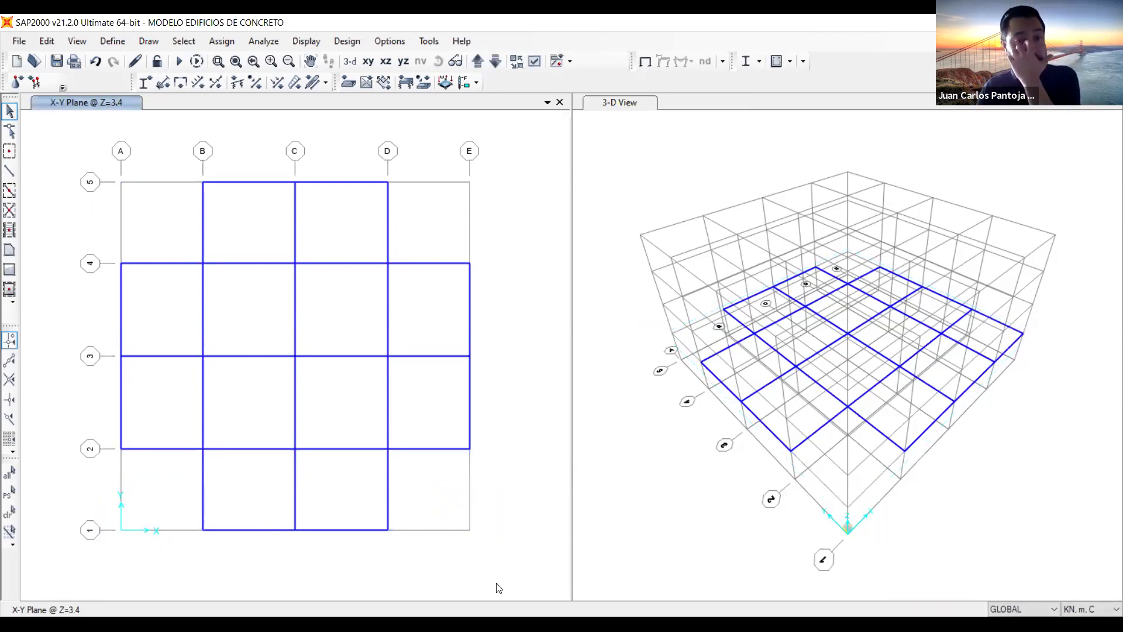
Redraw the VG40x40 beams around the E5 and E1 corner bays of the Z=3.4 floor with continuous moment releases.
click(1028, 365)
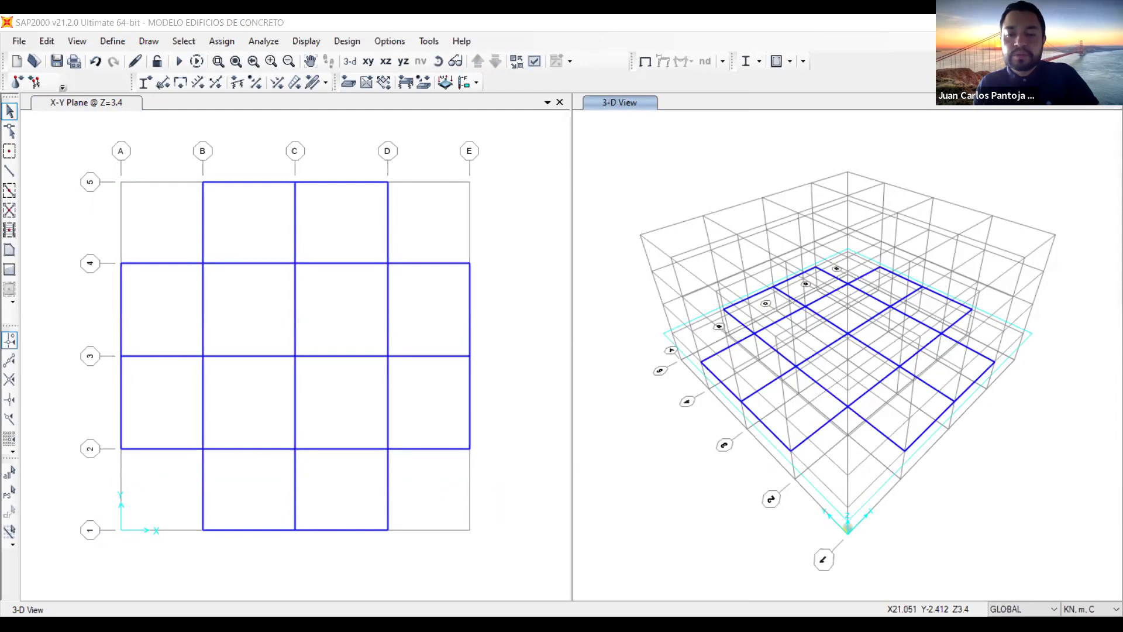
mouse_move(487, 225)
mouse_down()
mouse_move(434, 266)
mouse_move(465, 272)
mouse_move(483, 226)
mouse_up()
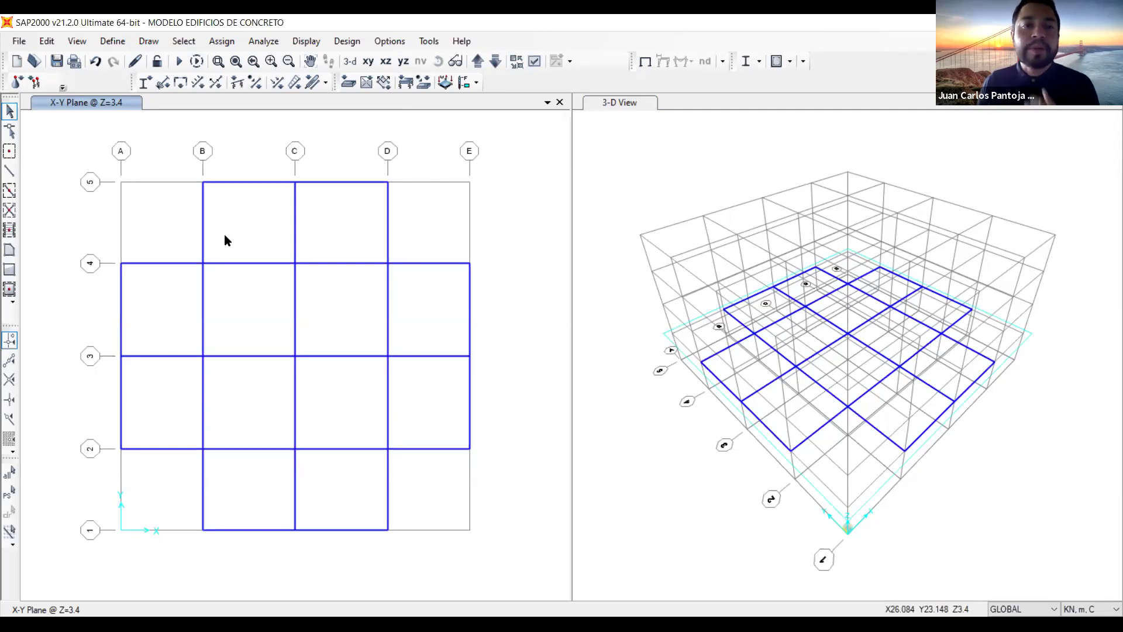
click(10, 200)
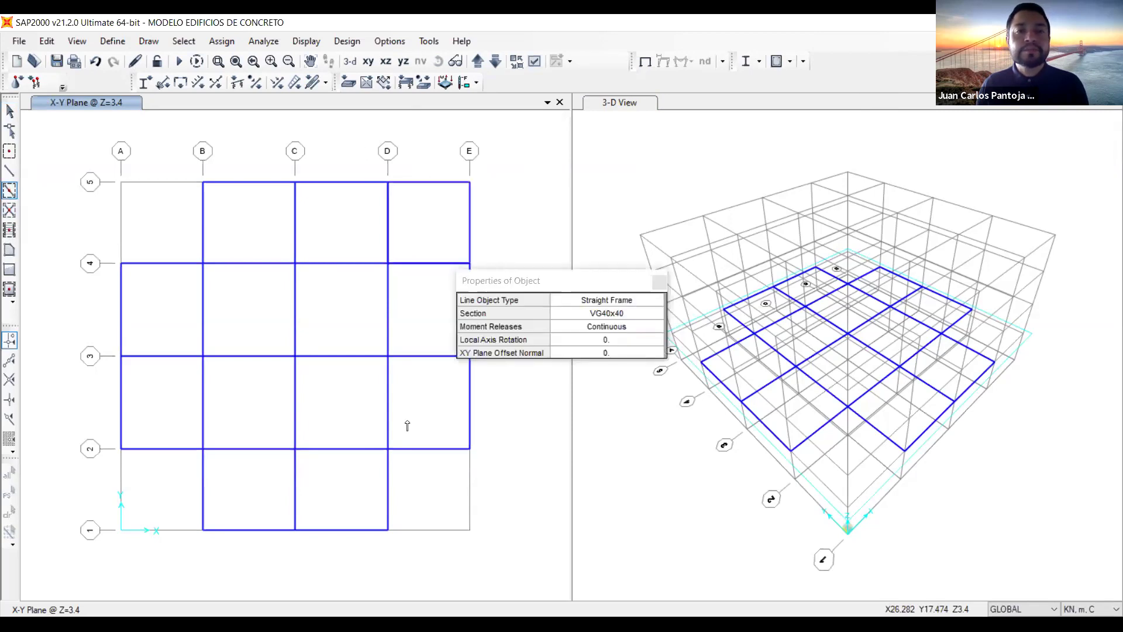
drag(361, 417, 508, 549)
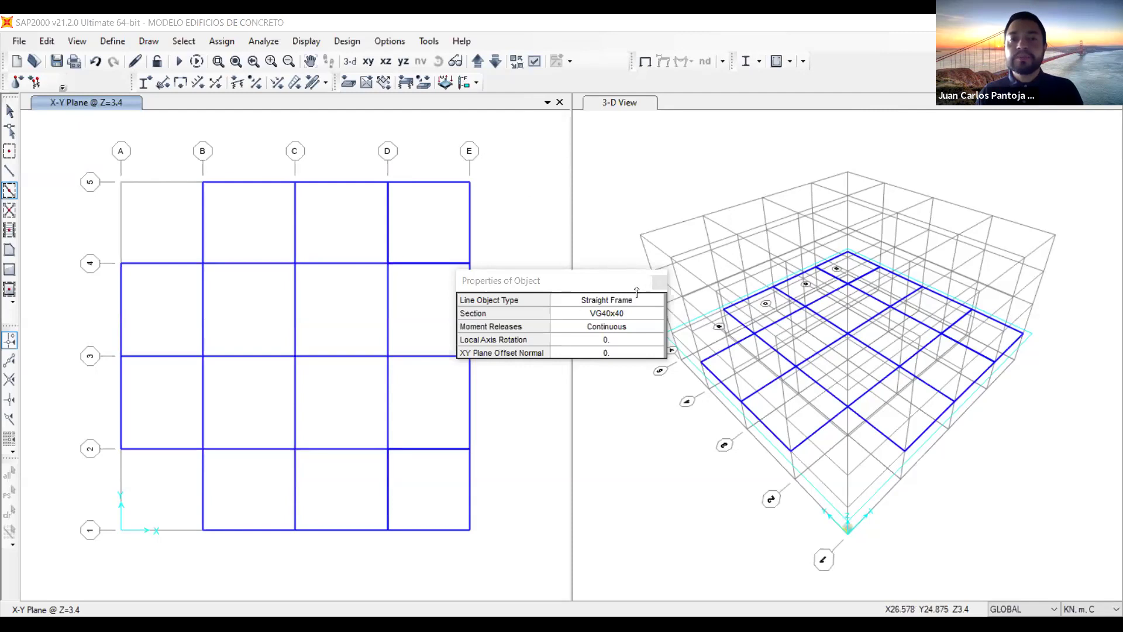
click(660, 284)
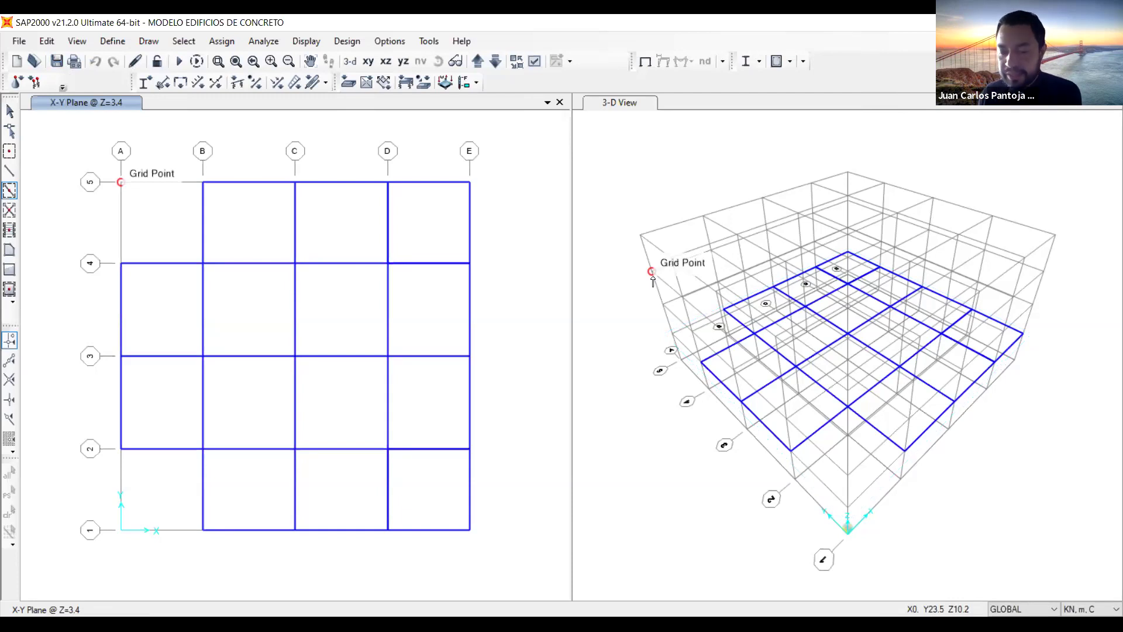
click(108, 46)
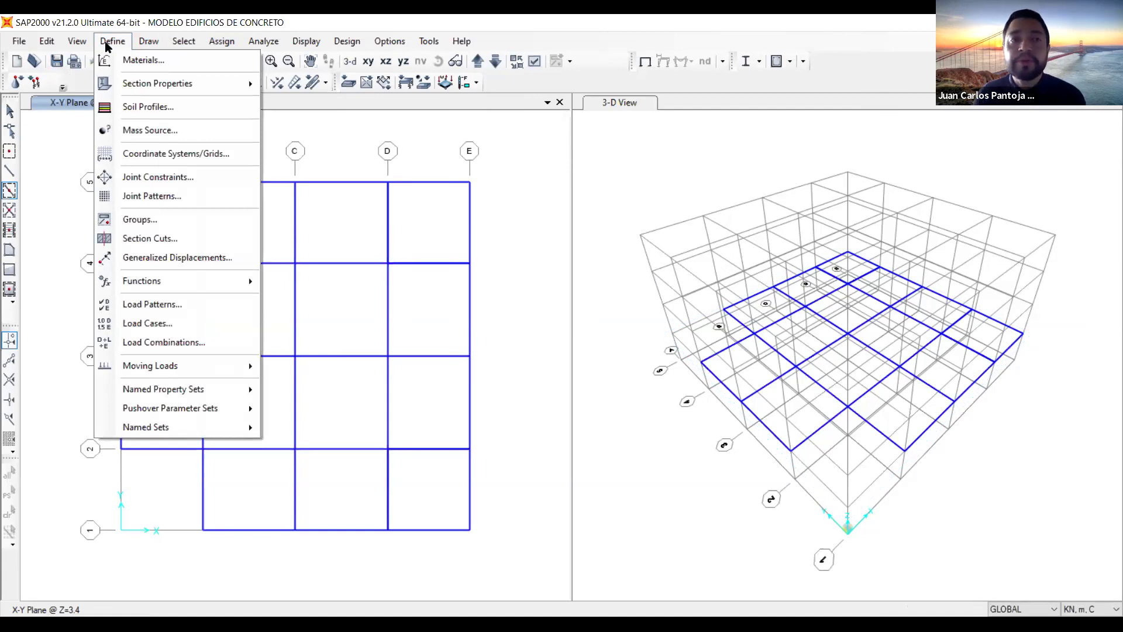
click(145, 302)
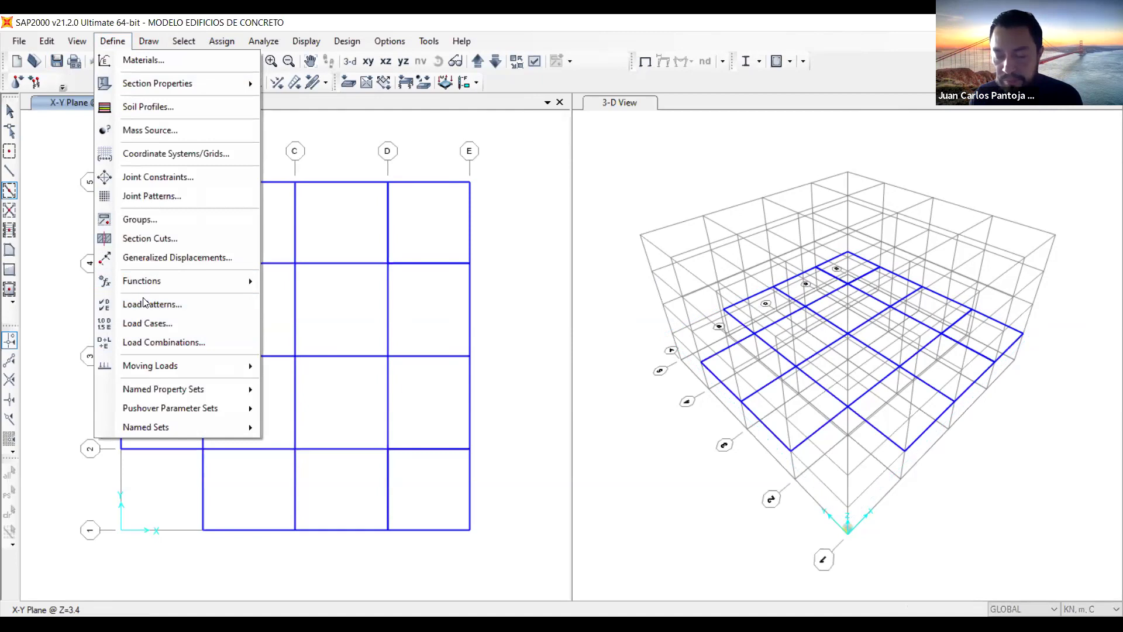
click(324, 289)
double_click(324, 289)
text(muer)
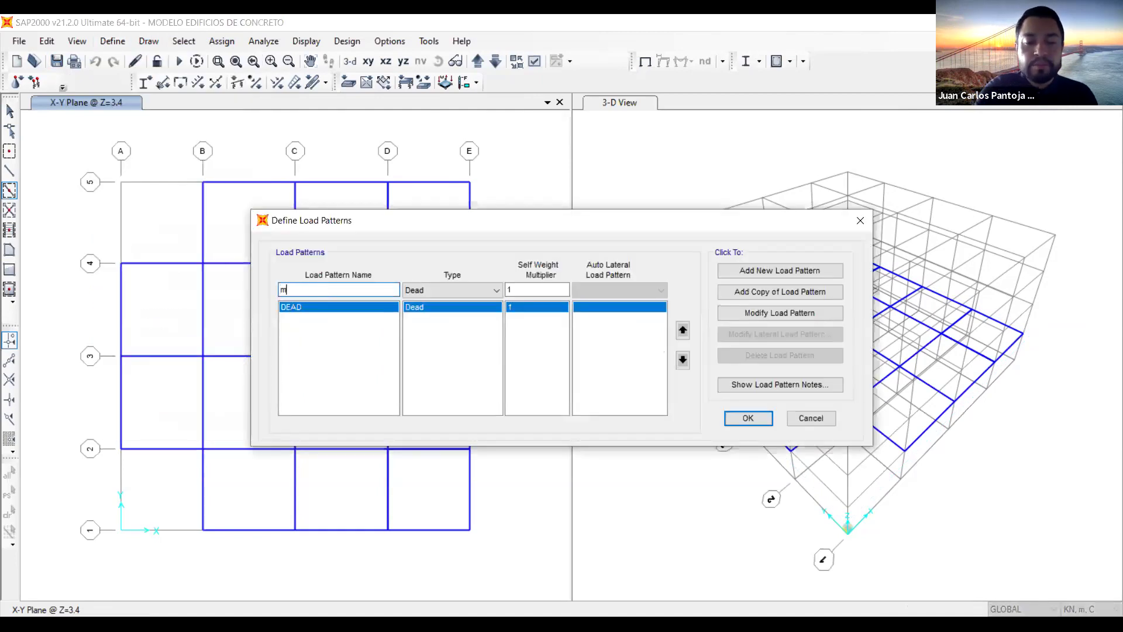
key(BackSpace)
key(BackSpace)
key(BackSpace)
key(BackSpace)
text(M)
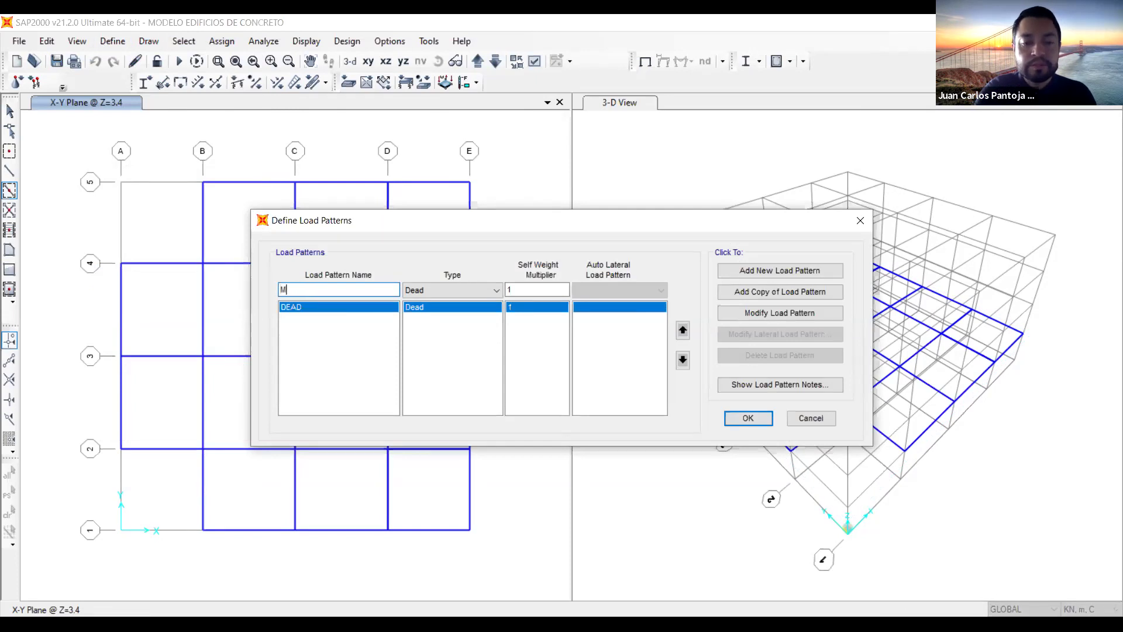
text(UERTA 1)
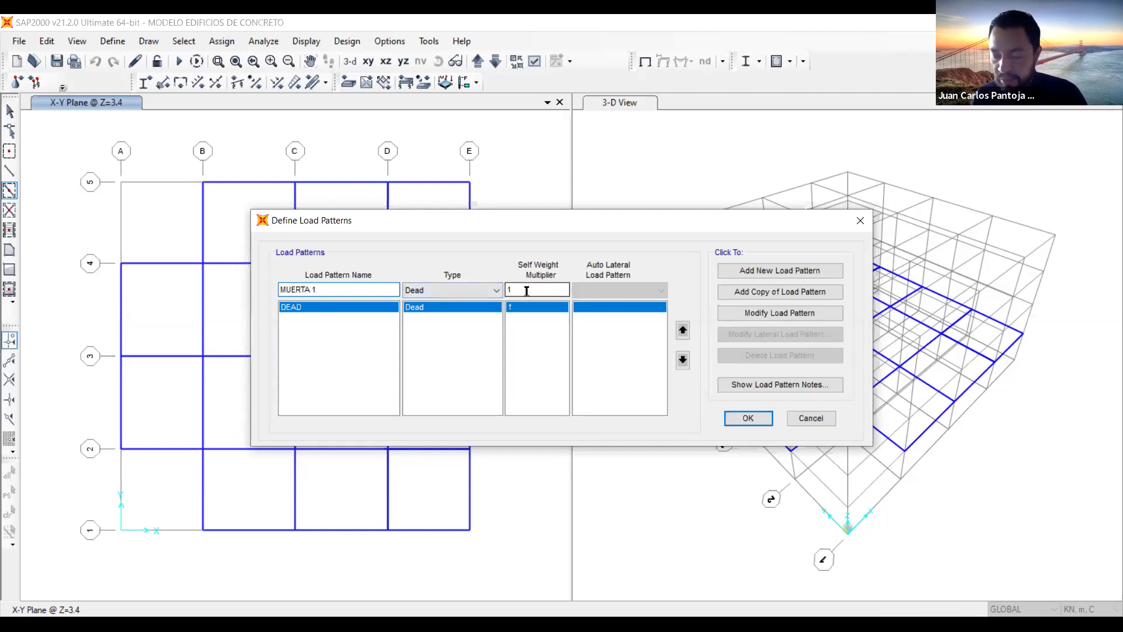
click(446, 289)
click(446, 286)
click(798, 293)
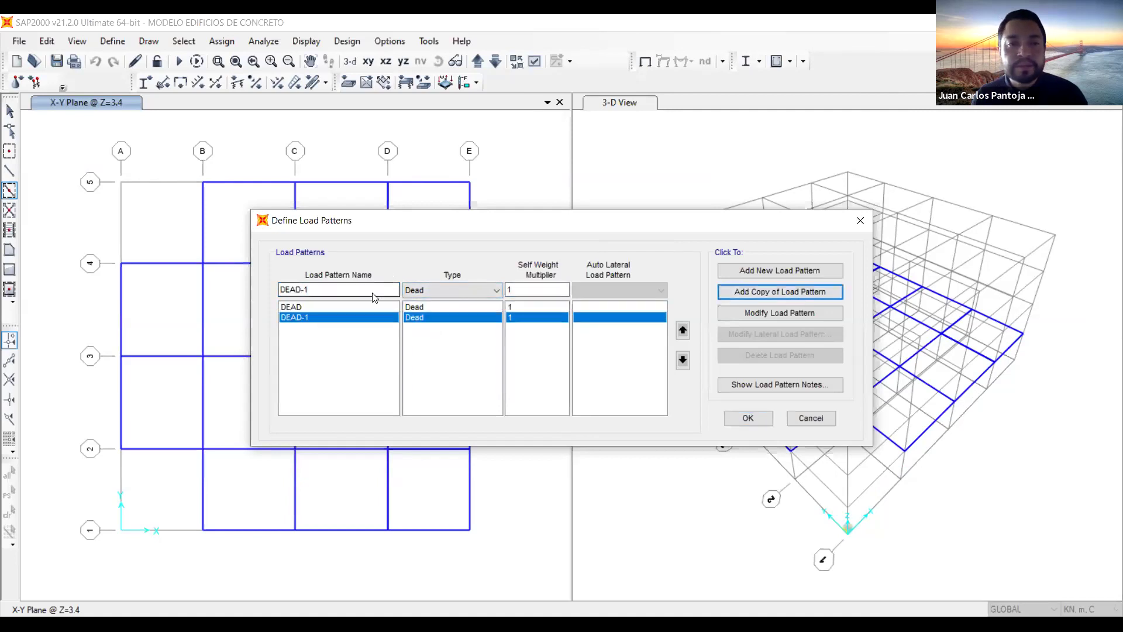
click(339, 306)
double_click(327, 293)
text(MUERTA)
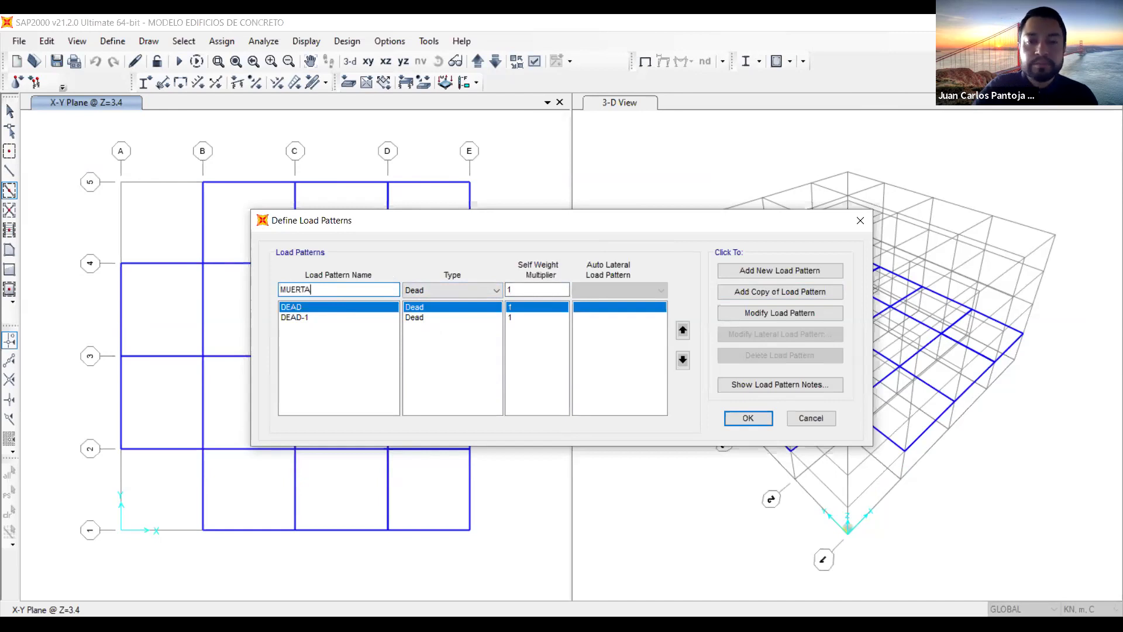
click(813, 416)
click(112, 41)
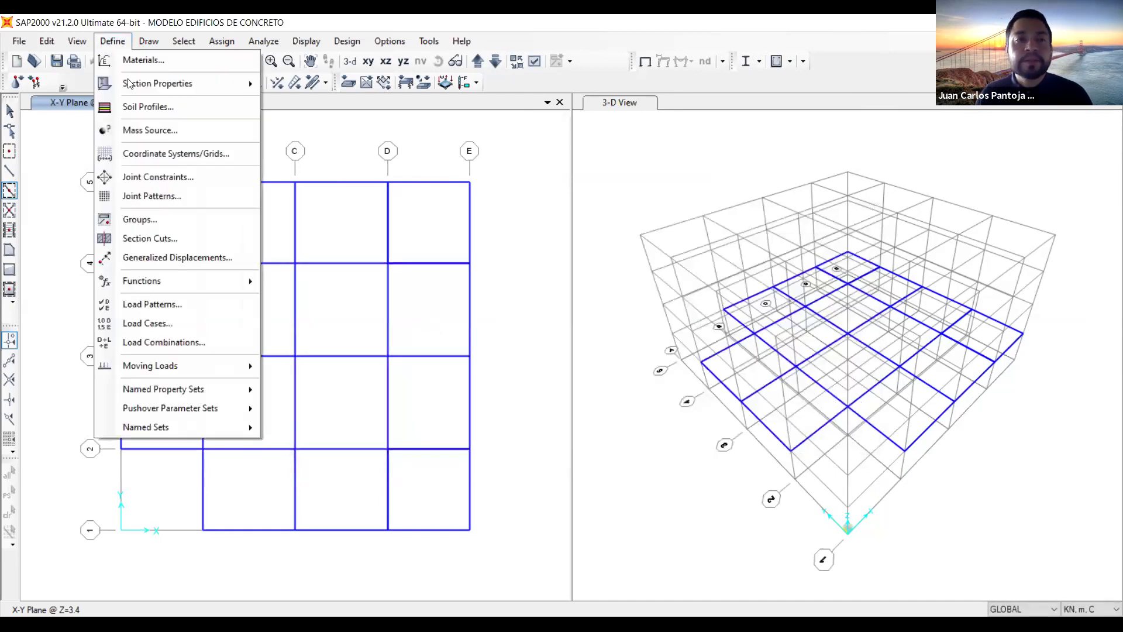
click(201, 320)
click(766, 419)
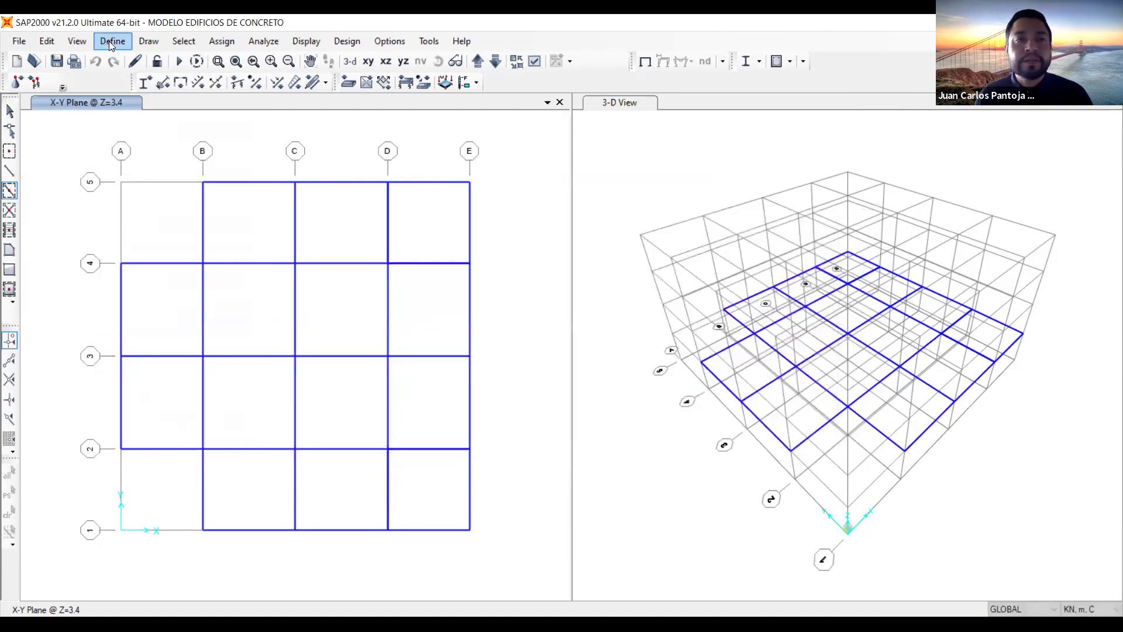
Rename the existing DEAD load pattern as MUERTA 1.
click(112, 41)
click(252, 302)
double_click(337, 290)
text(MUERTA 1)
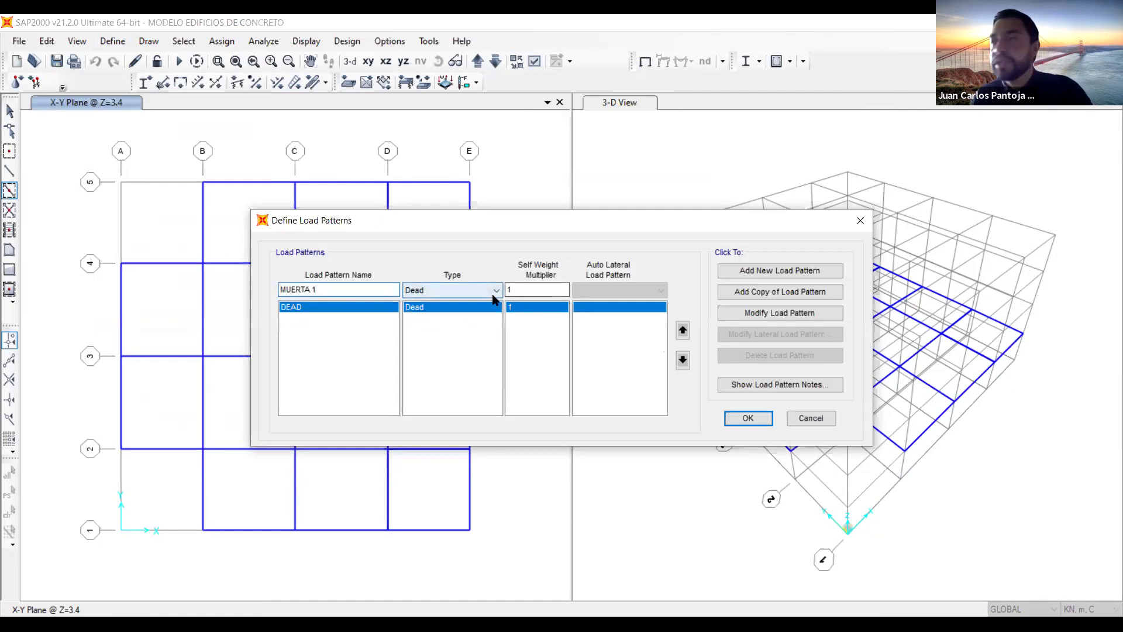
click(751, 313)
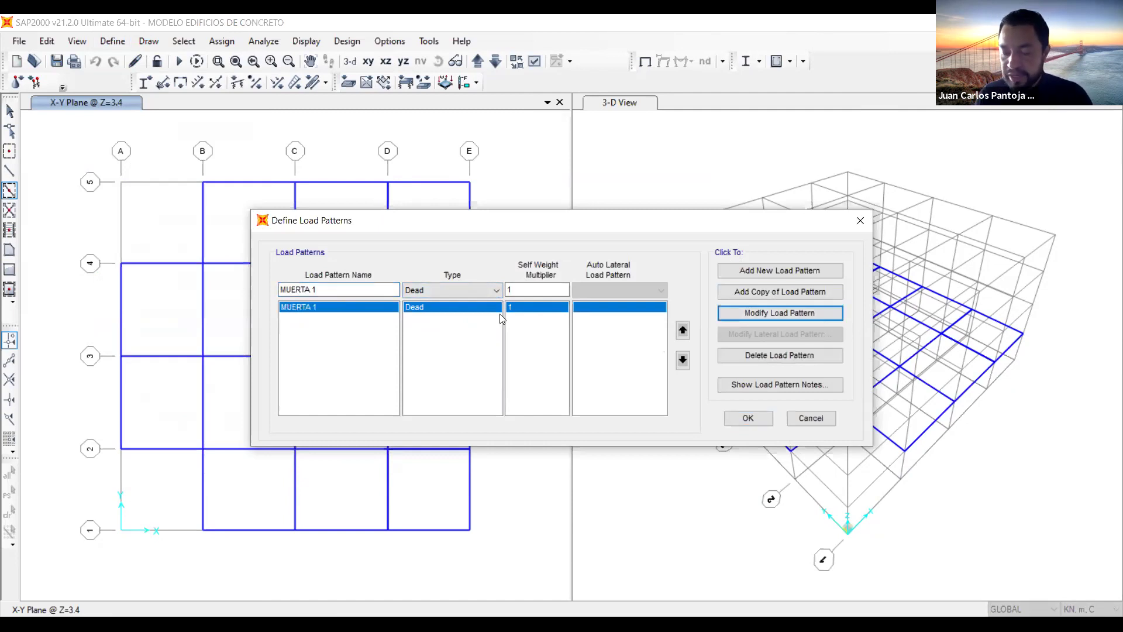
Add a Dead load pattern named MUERTA 2 with a self weight multiplier of 0.
click(321, 290)
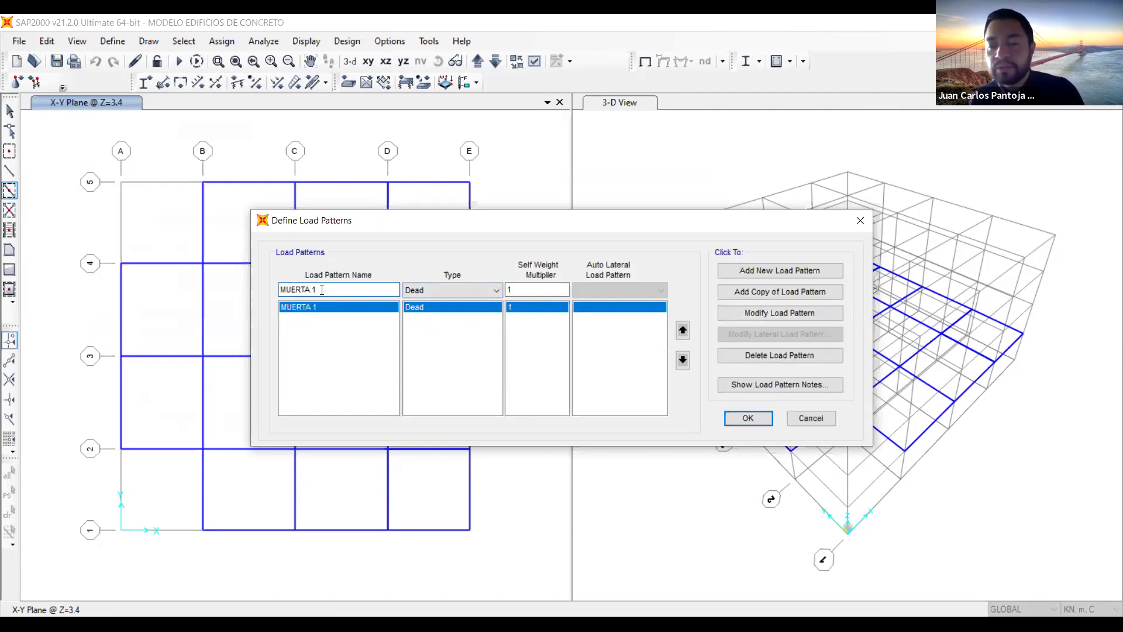
key(BackSpace)
text(2)
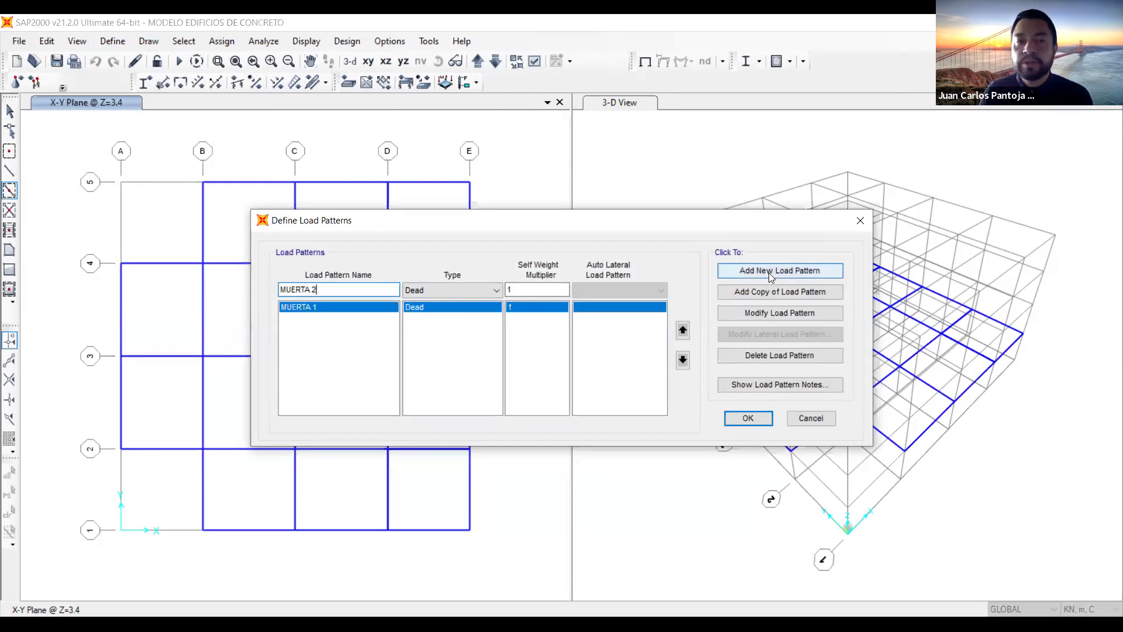
double_click(523, 290)
text(0)
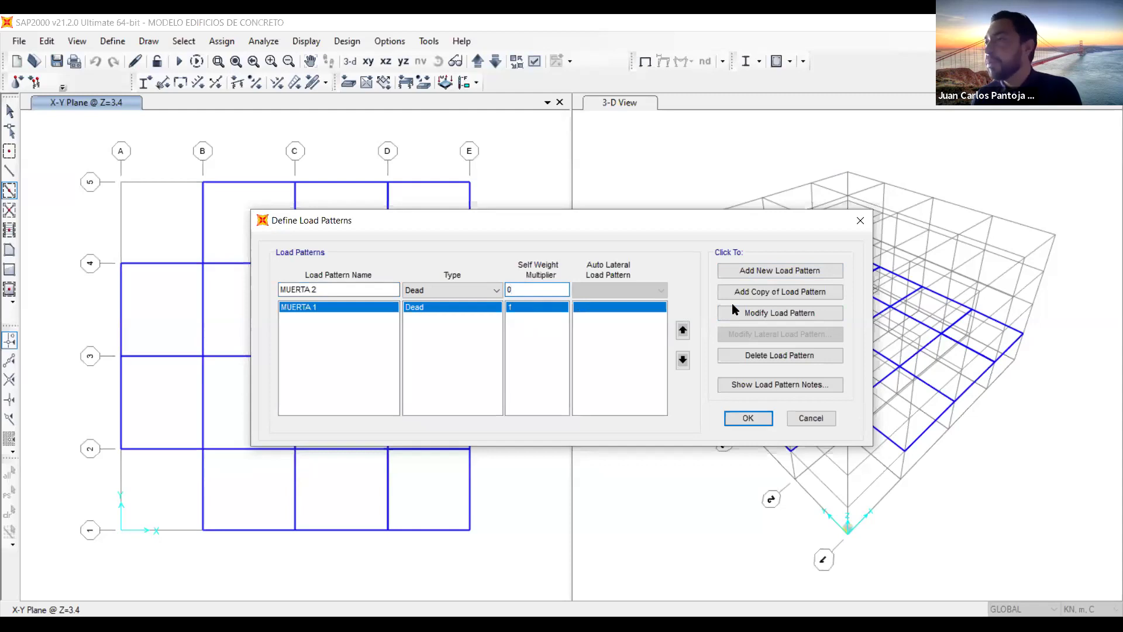
click(799, 272)
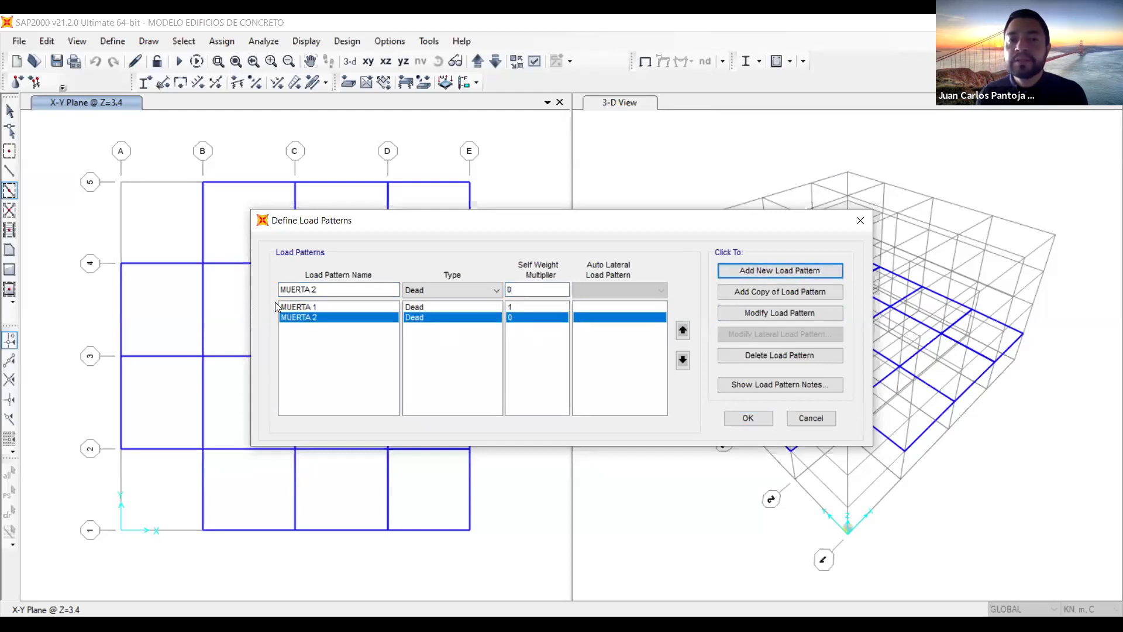
Add two more Dead load patterns based on MUERTA 2, named MUERTA 3 and MUERTA 4.
click(296, 310)
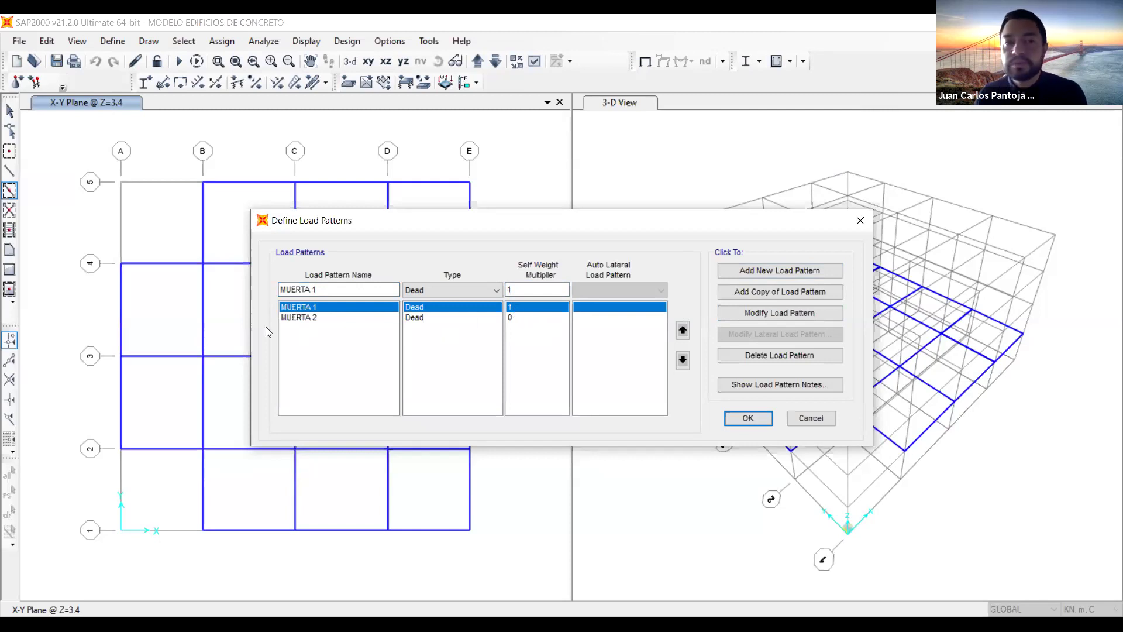
click(296, 317)
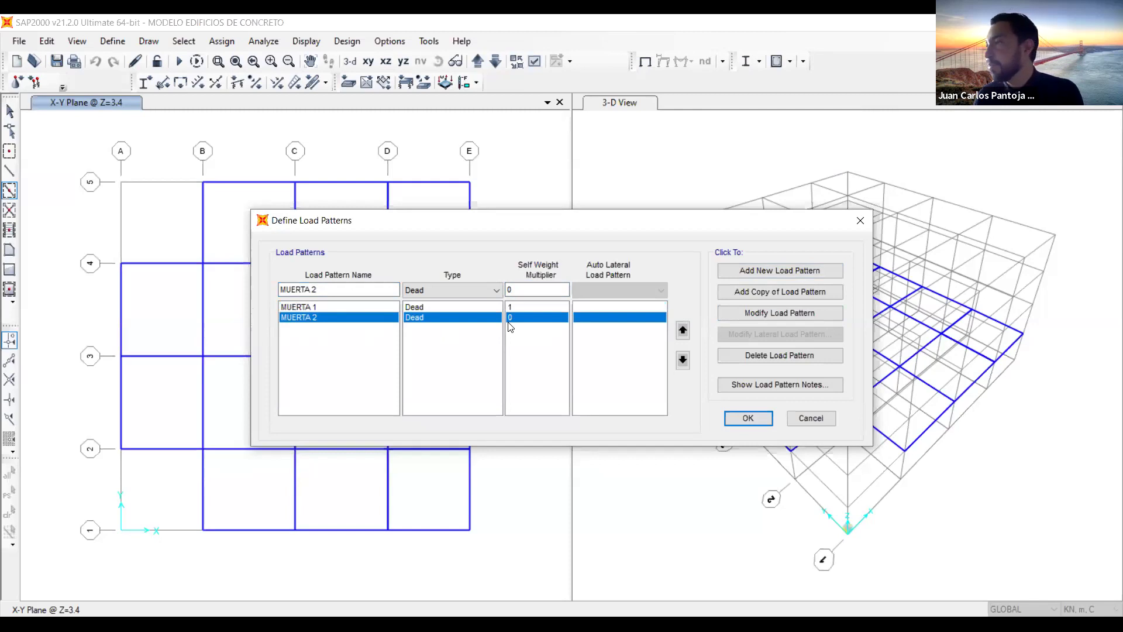
click(343, 289)
key(BackSpace)
text(3)
click(741, 275)
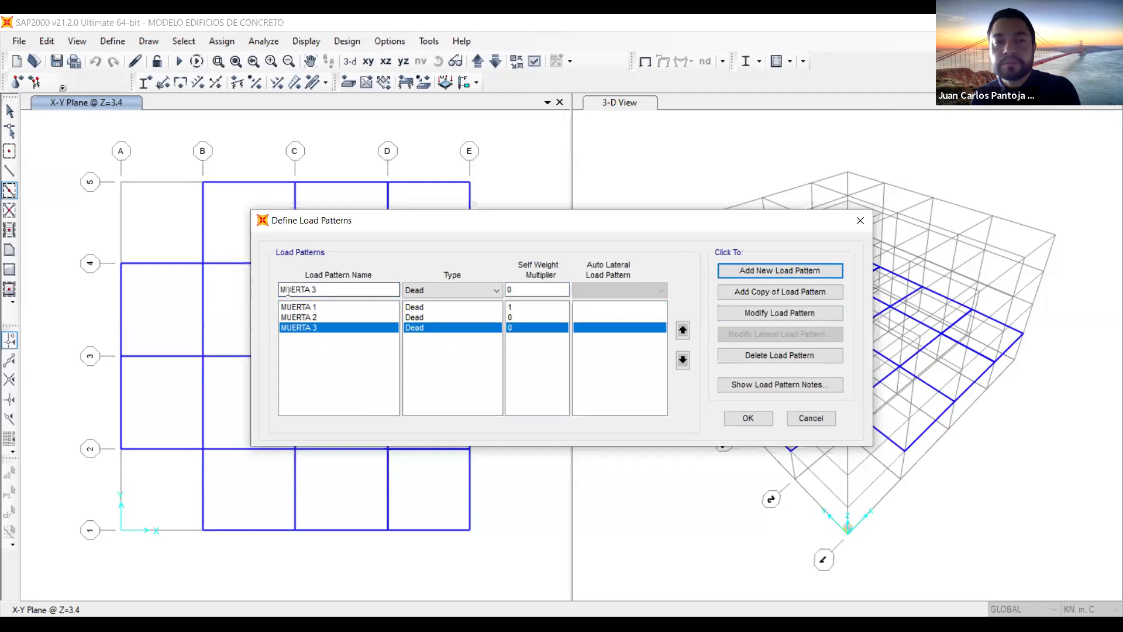
key(BackSpace)
text(4)
click(778, 270)
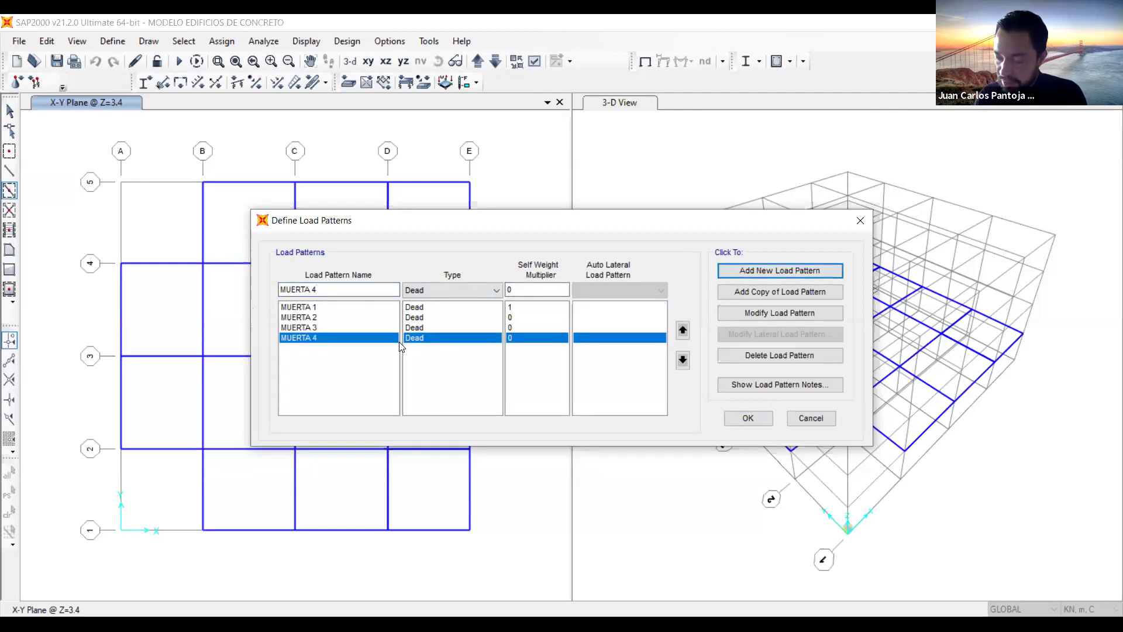
Add a load pattern named VIVA 1 of type Live.
double_click(332, 291)
drag(332, 291, 295, 290)
text(VIVA 1)
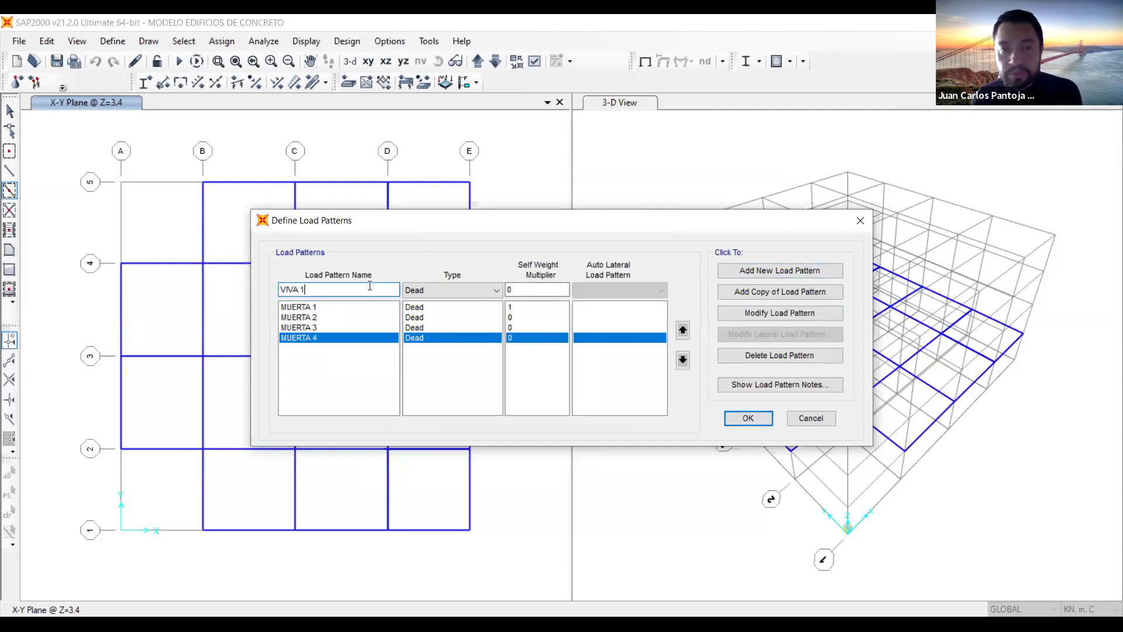
click(442, 288)
click(442, 309)
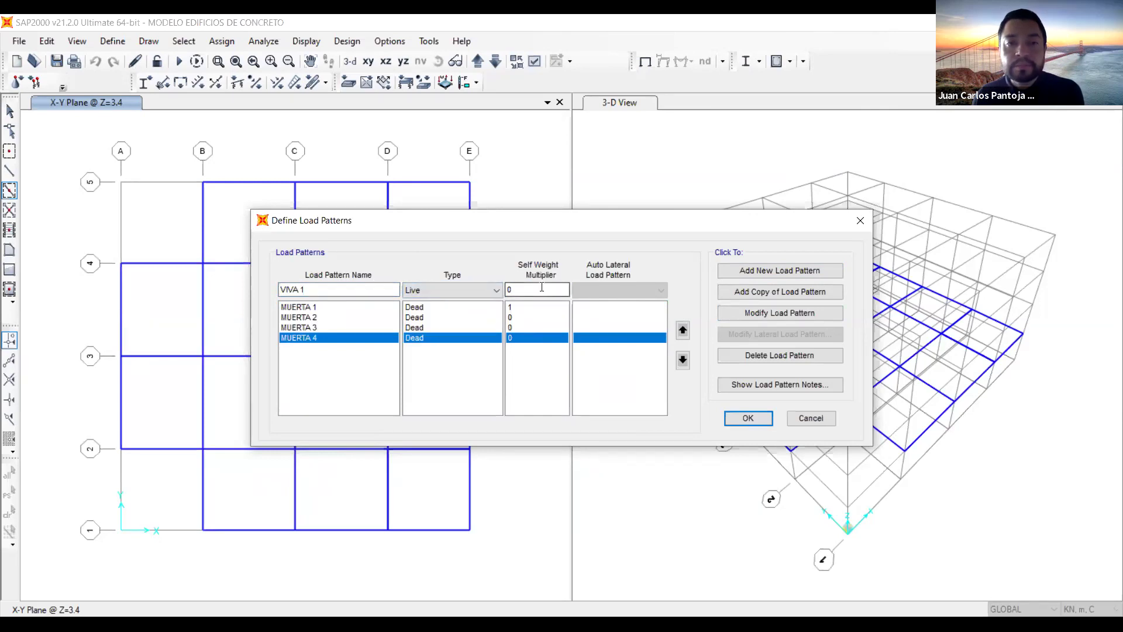
click(779, 270)
Add two more Live load patterns named VIVA 2 and VIVA 3.
click(314, 290)
key(BackSpace)
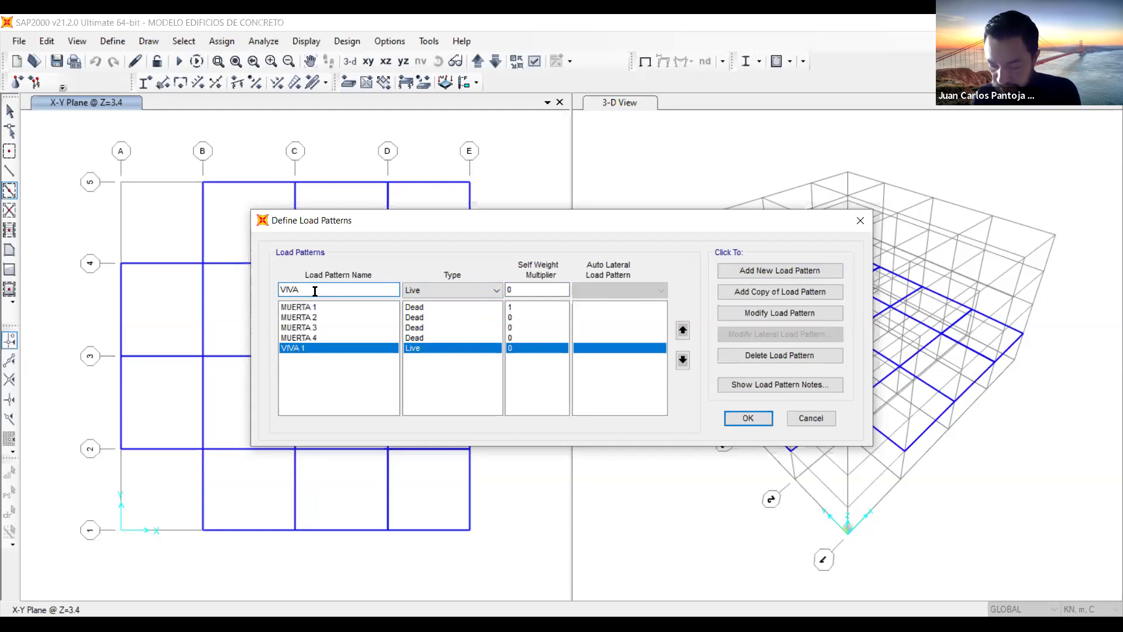
text(2)
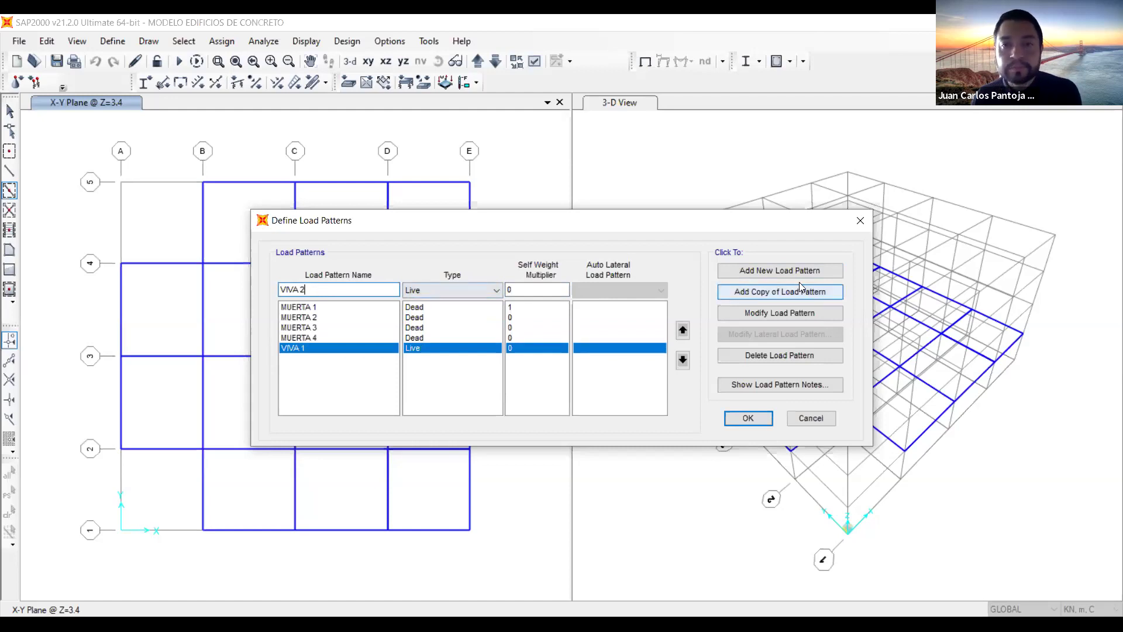
click(780, 271)
click(312, 287)
key(BackSpace)
text(3)
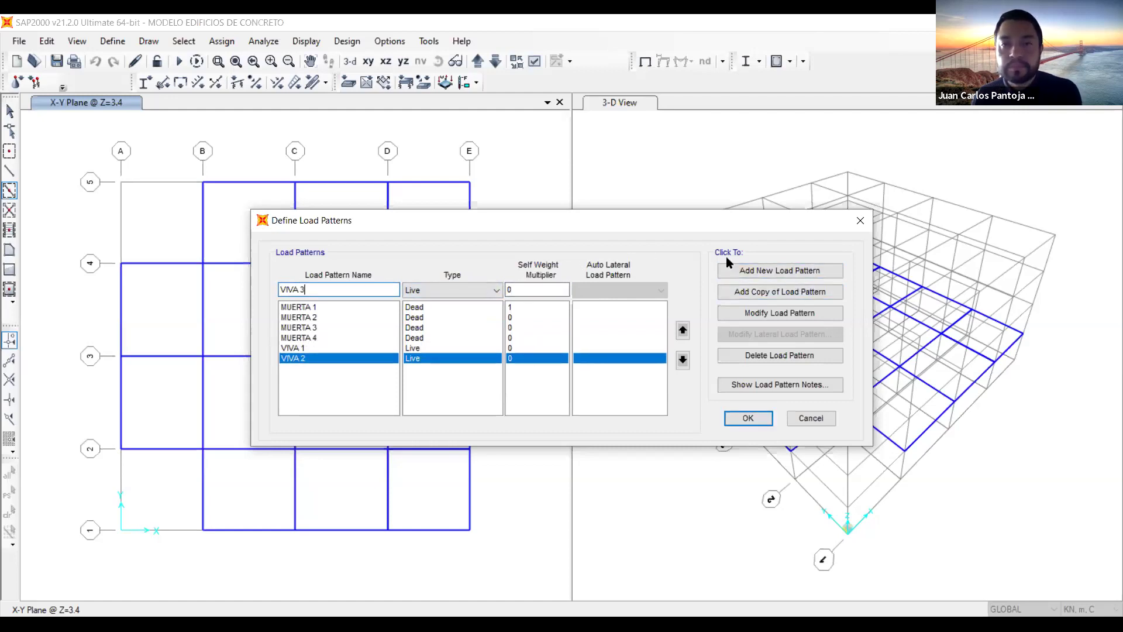
click(760, 270)
Add a Live load pattern named VIVA 4 and accept the load pattern definitions.
click(343, 287)
key(BackSpace)
text(4)
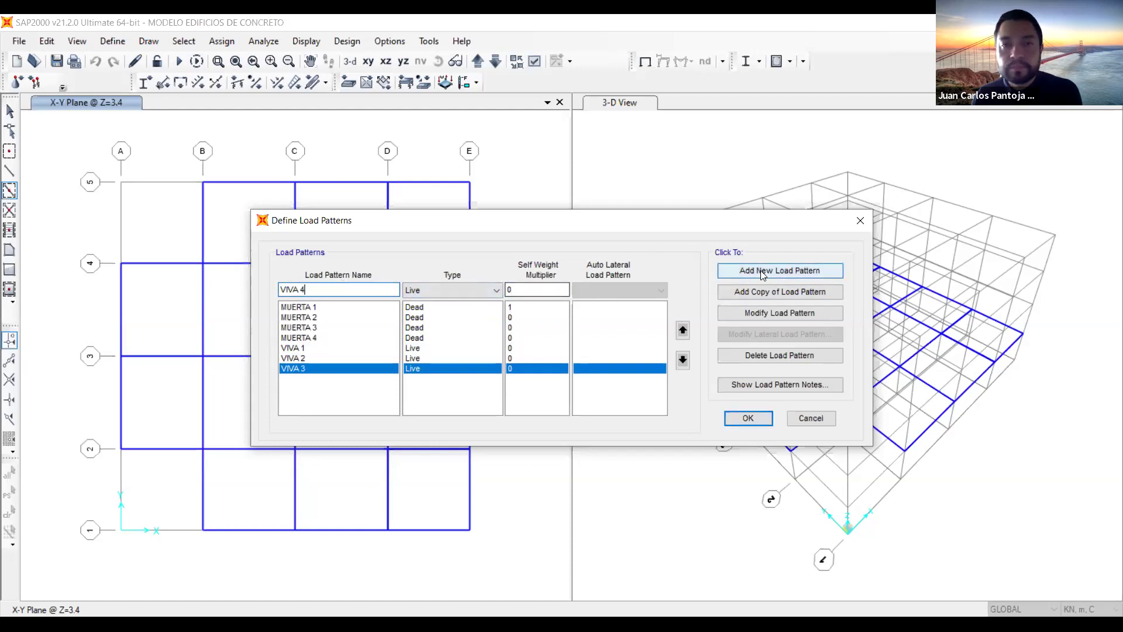
click(761, 270)
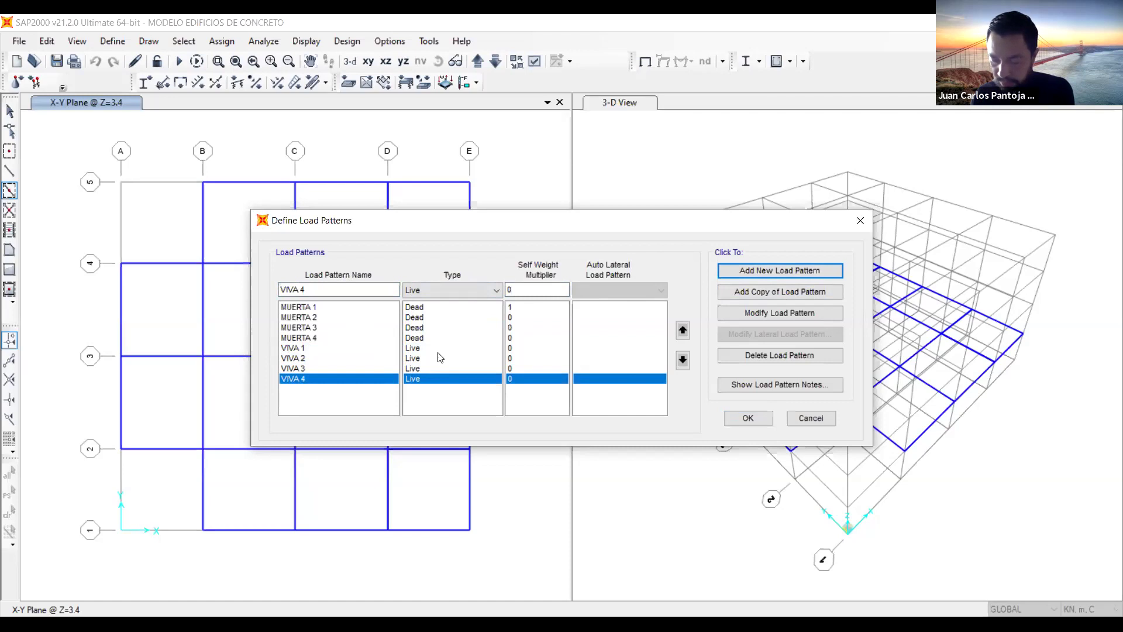
click(748, 418)
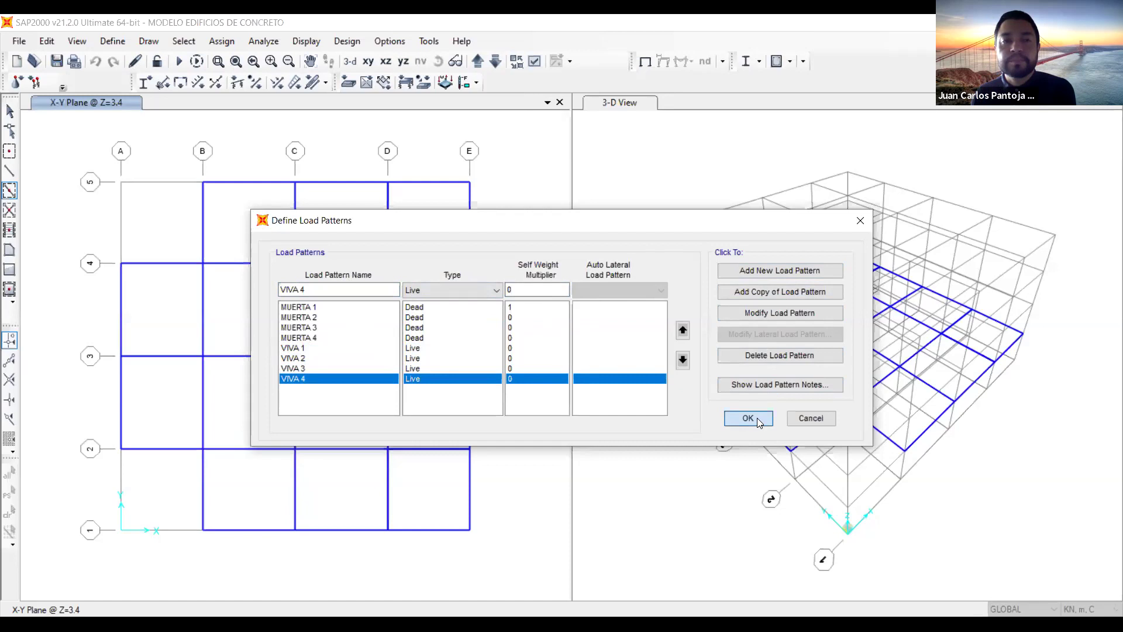
click(757, 418)
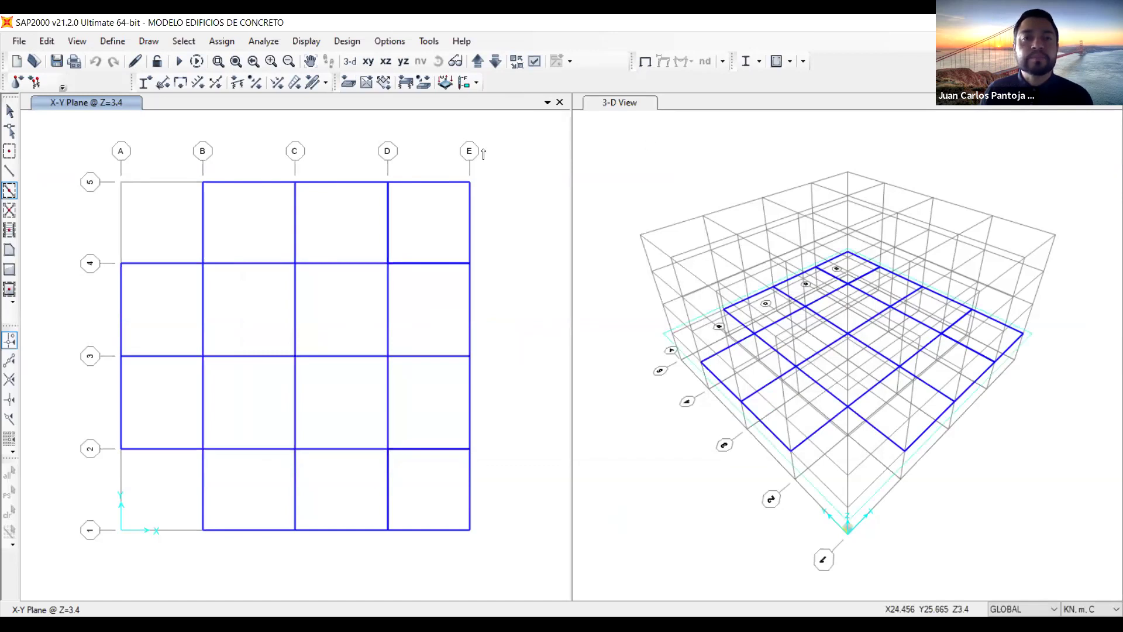
Leave frame drawing and move the plan view down to the Z=0 level.
key(Escape)
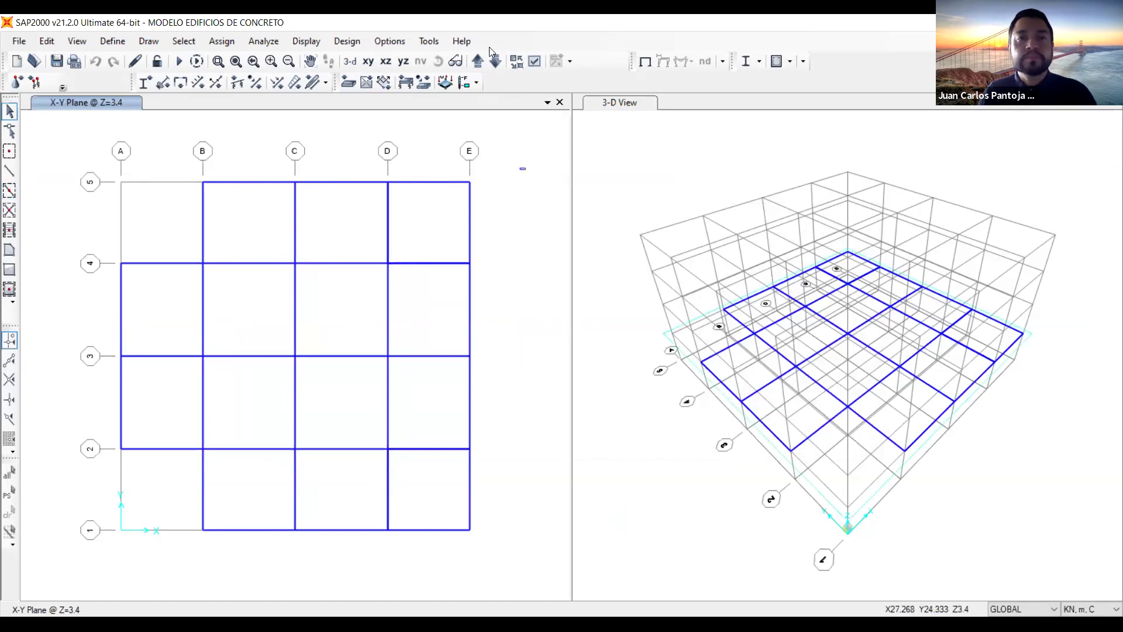
click(495, 61)
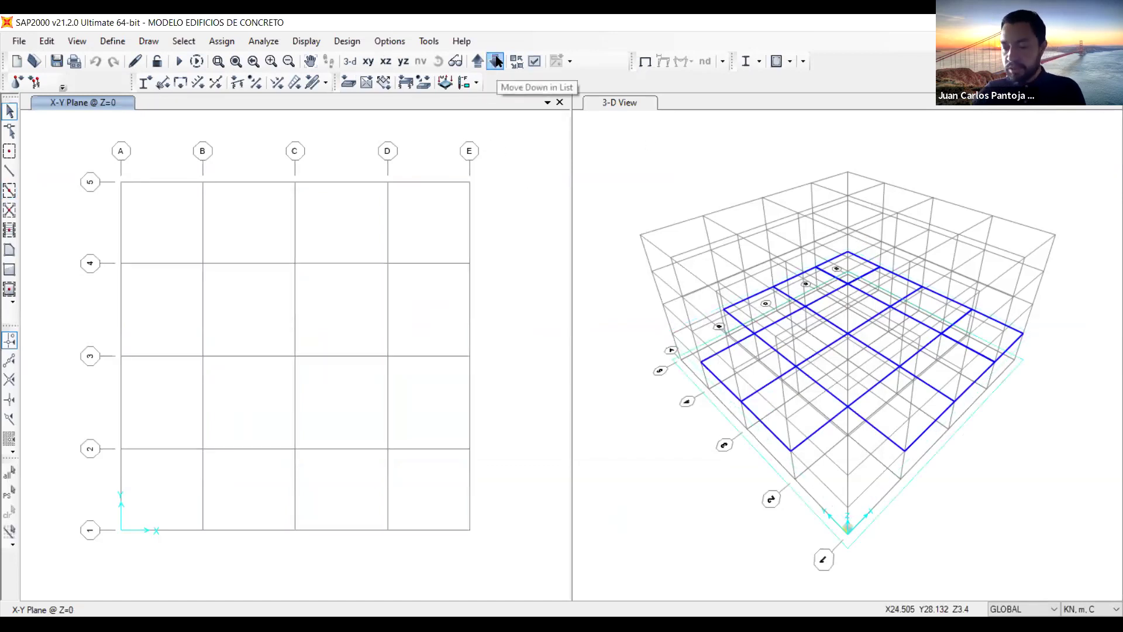
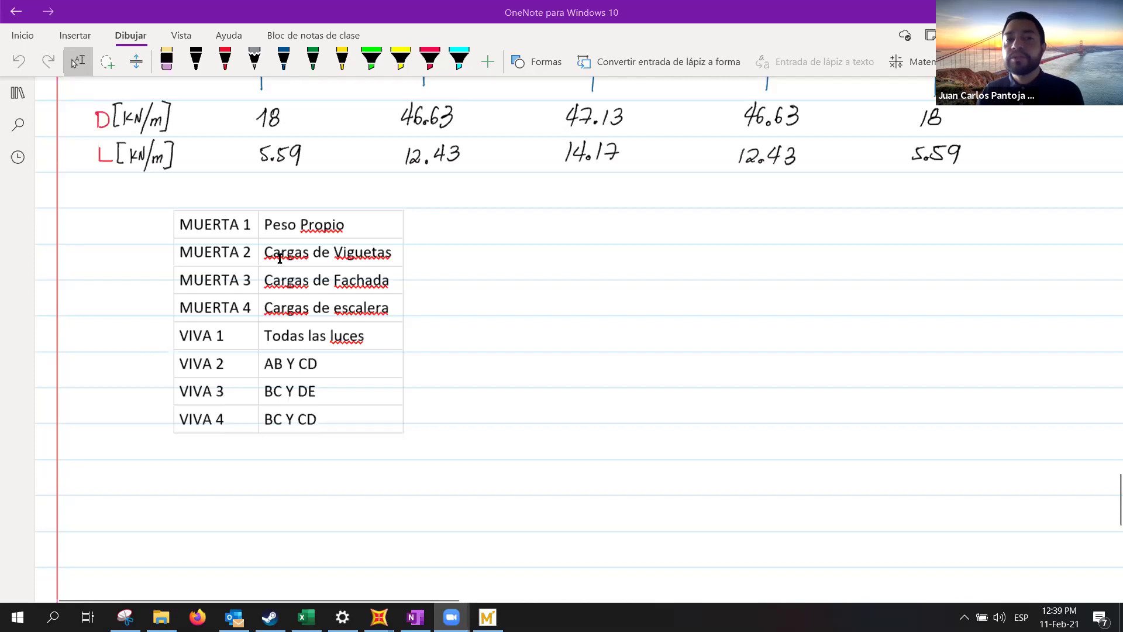
Review the notes' table describing the MUERTA and VIVA load patterns, including the spans loaded in each live case.
click(362, 253)
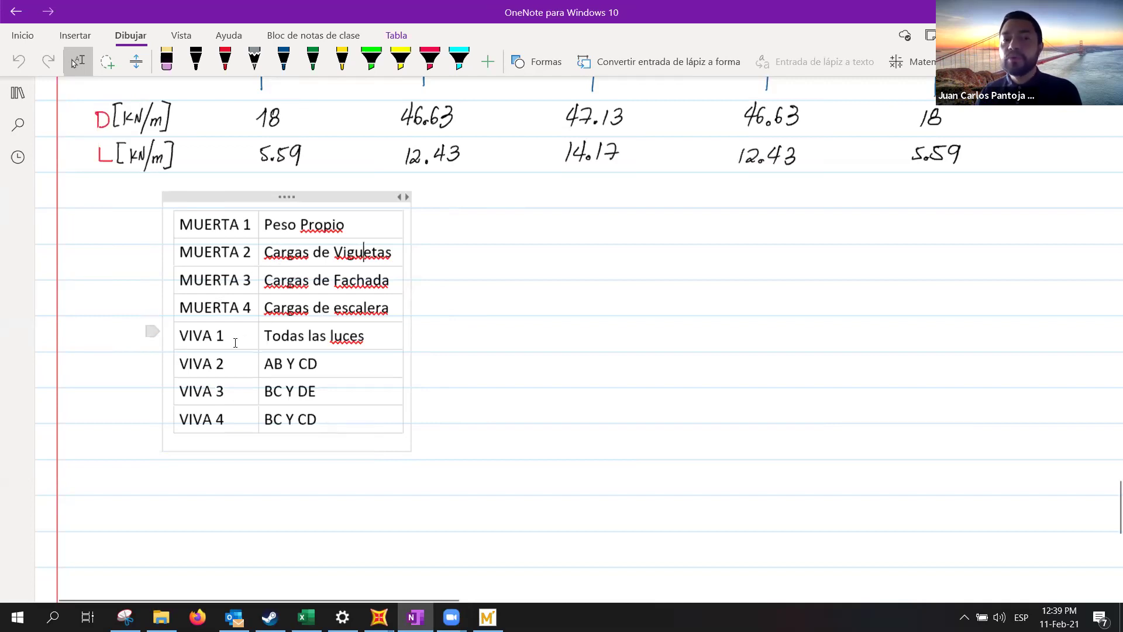
drag(370, 336, 267, 335)
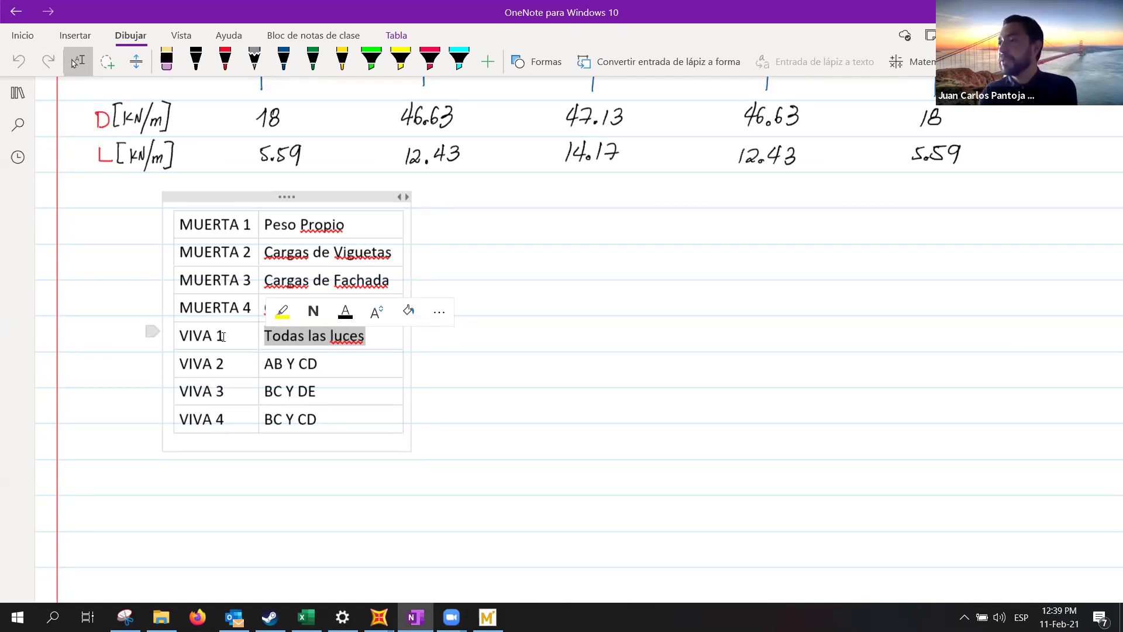
click(328, 370)
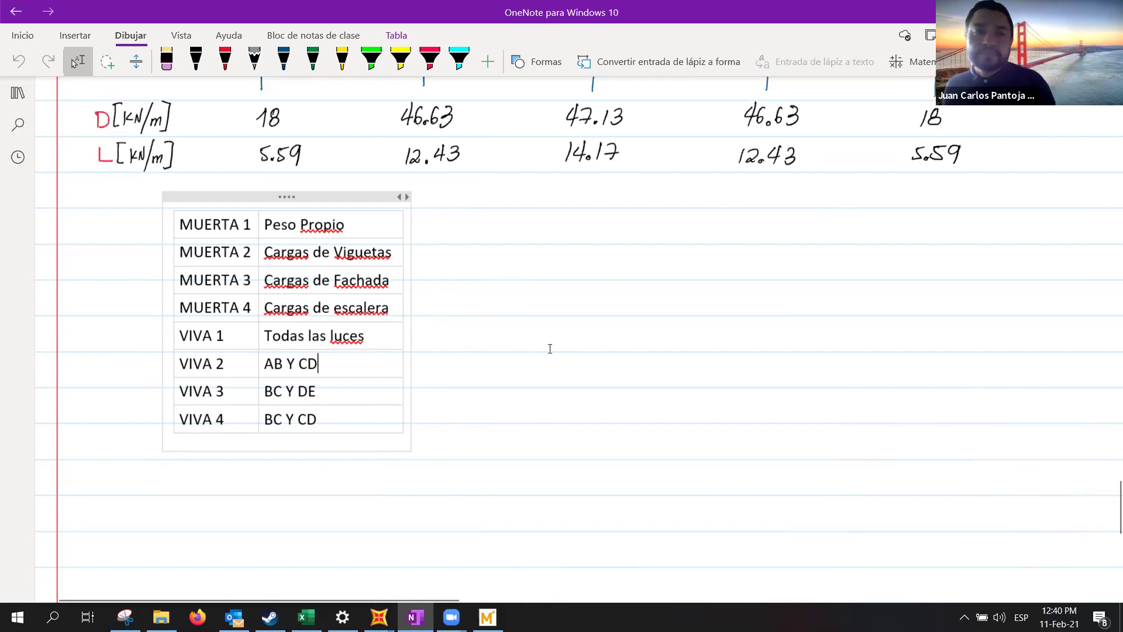
scroll(543, 361, up, 2)
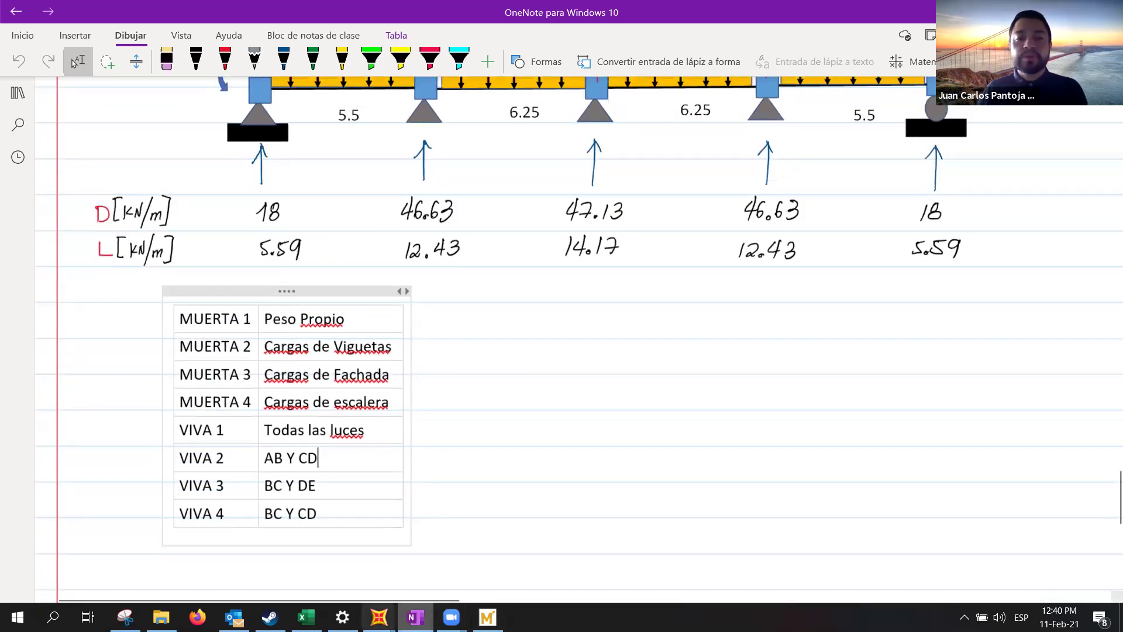
Switch back to SAP2000 and move the plan view up to the Z=3.4 level.
click(379, 617)
click(599, 414)
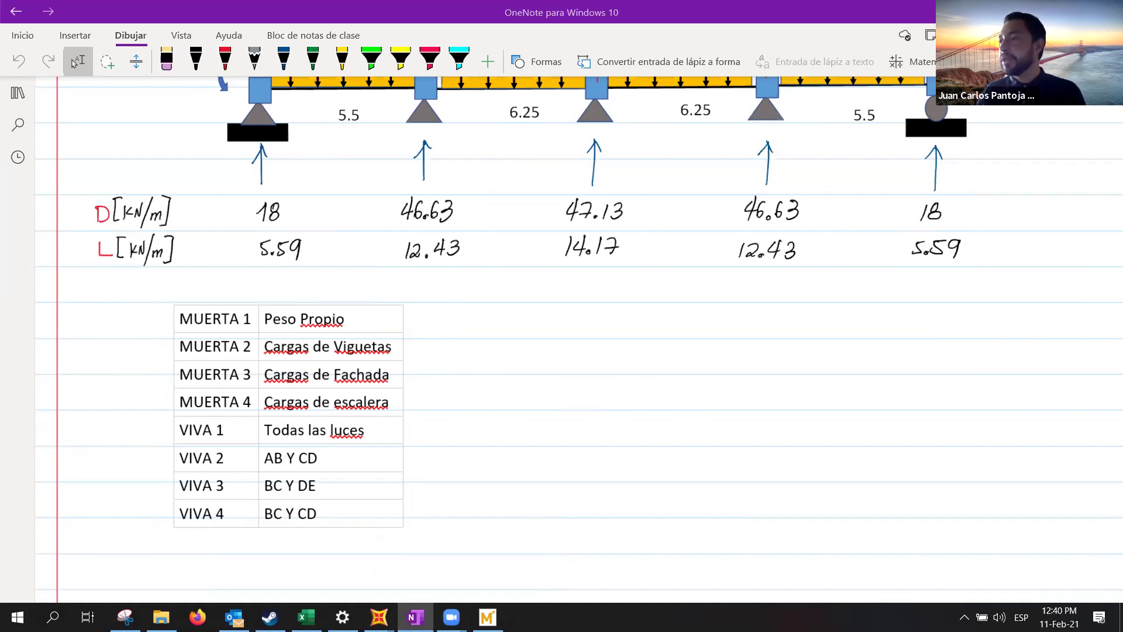
key(alt+Tab)
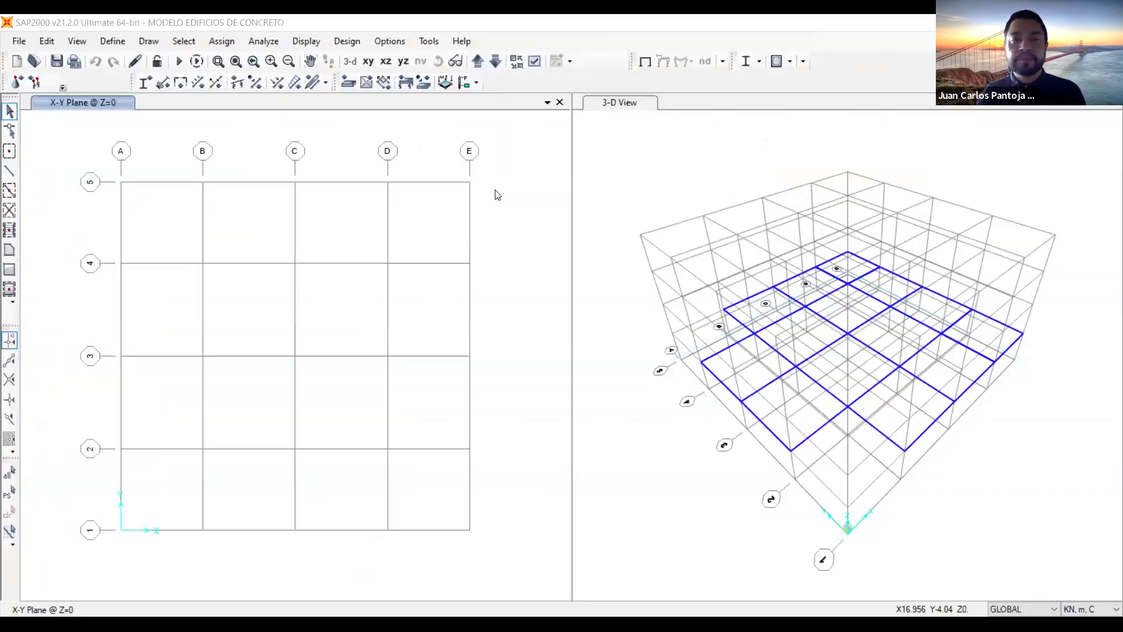
click(483, 62)
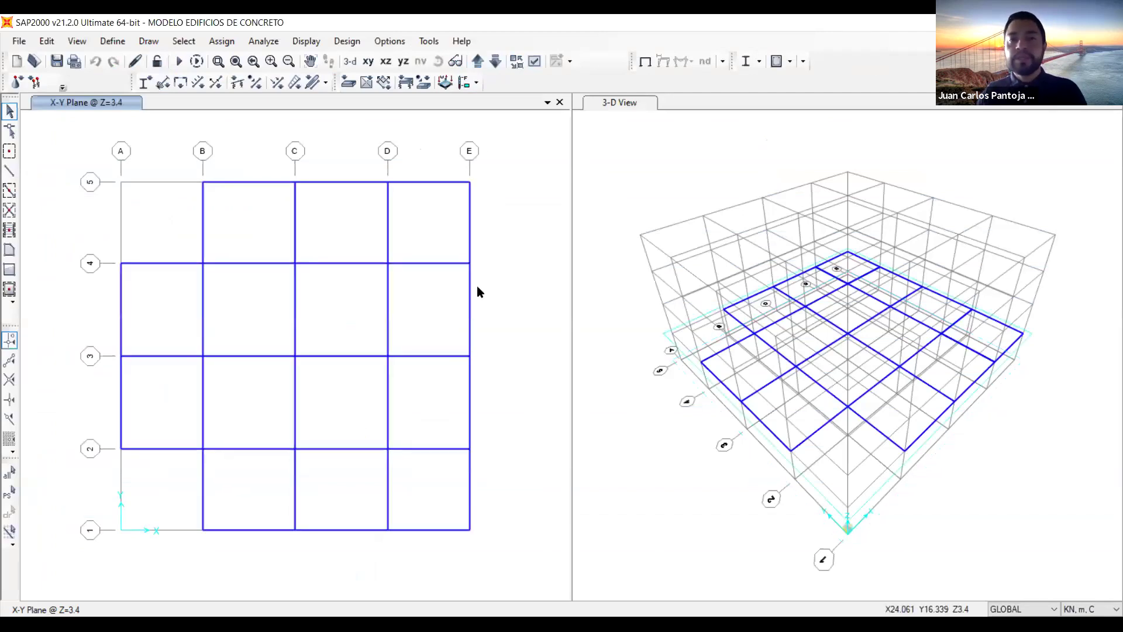
Close the 3-D view and arrange SAP2000 beside OneNote, with the joist floor plan in sight.
double_click(680, 28)
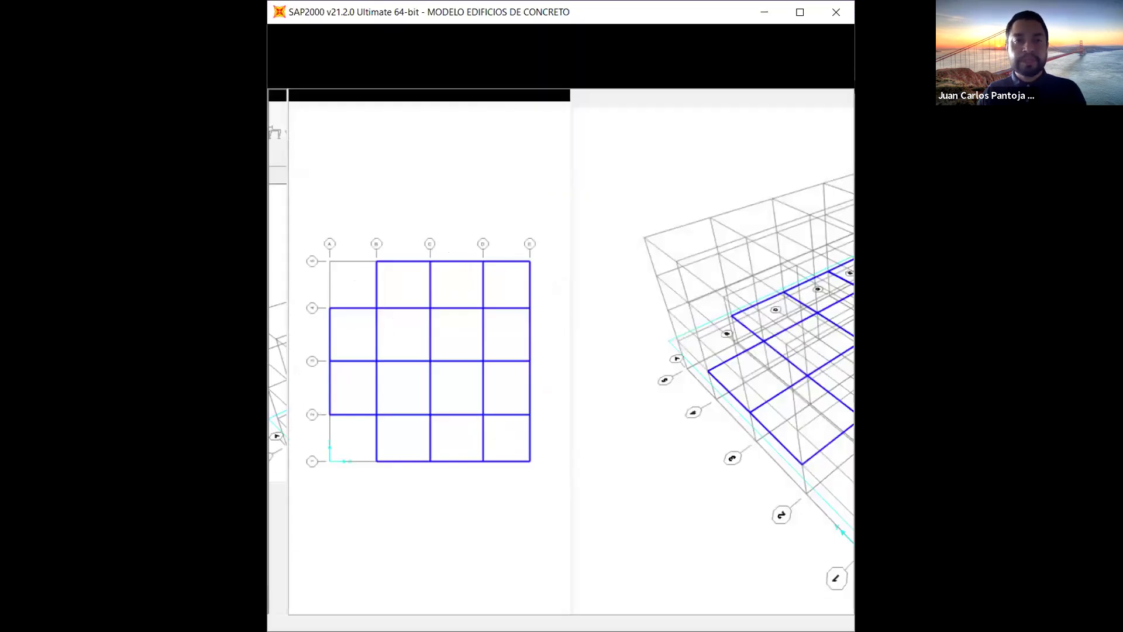
click(842, 97)
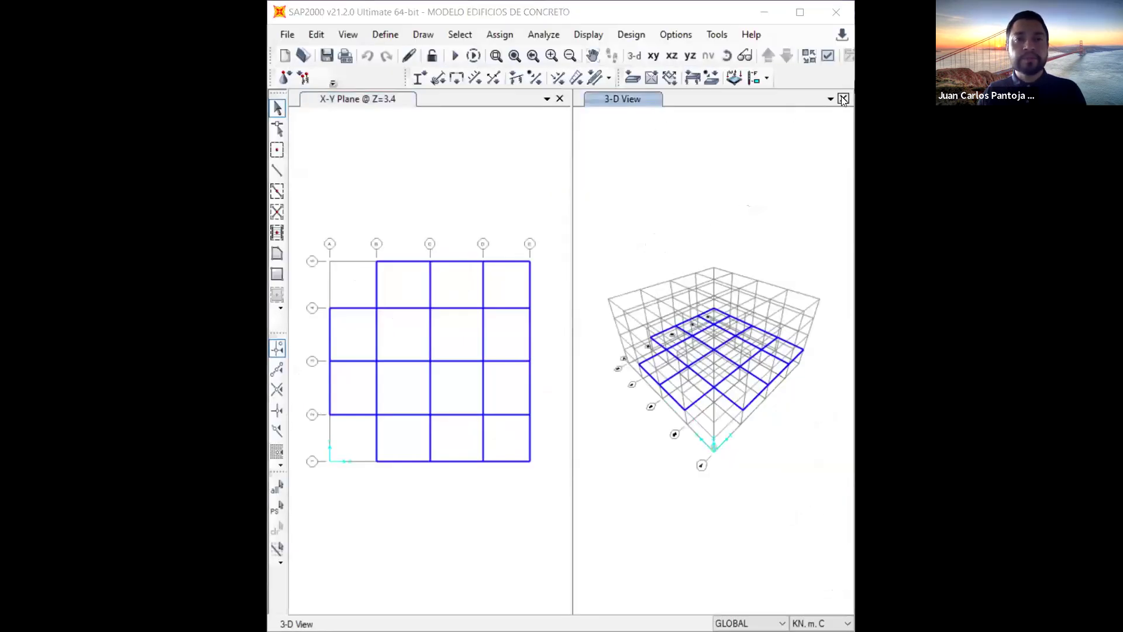
click(843, 98)
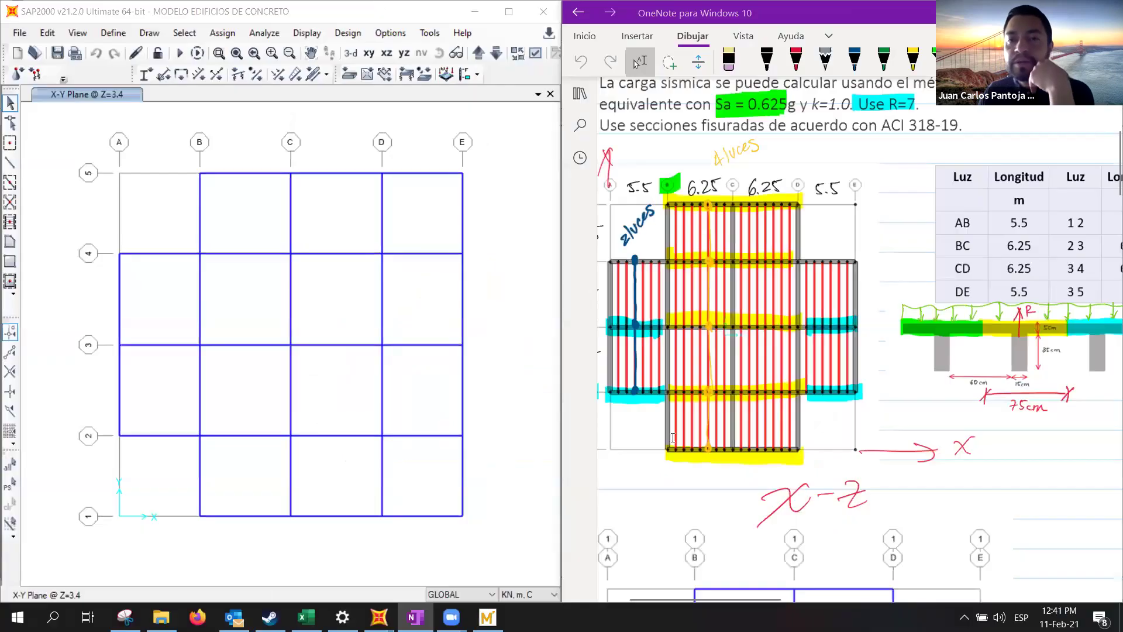
drag(745, 597, 703, 598)
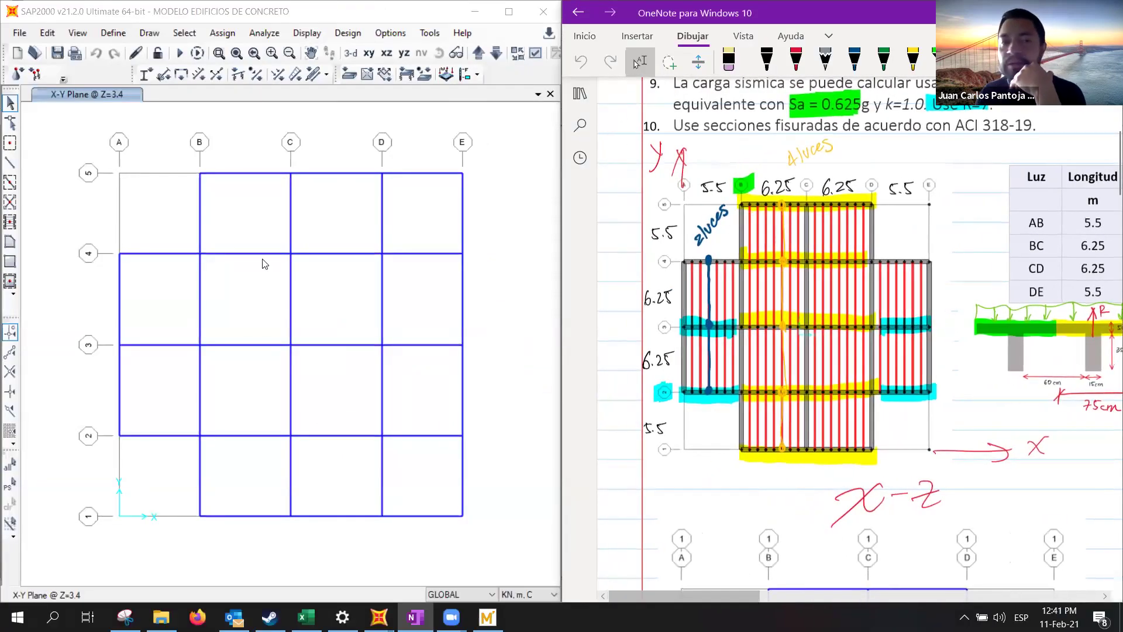
Select the axis 2 beam between A and B and open a frame distributed load assignment for pattern MUERTA 2.
click(149, 436)
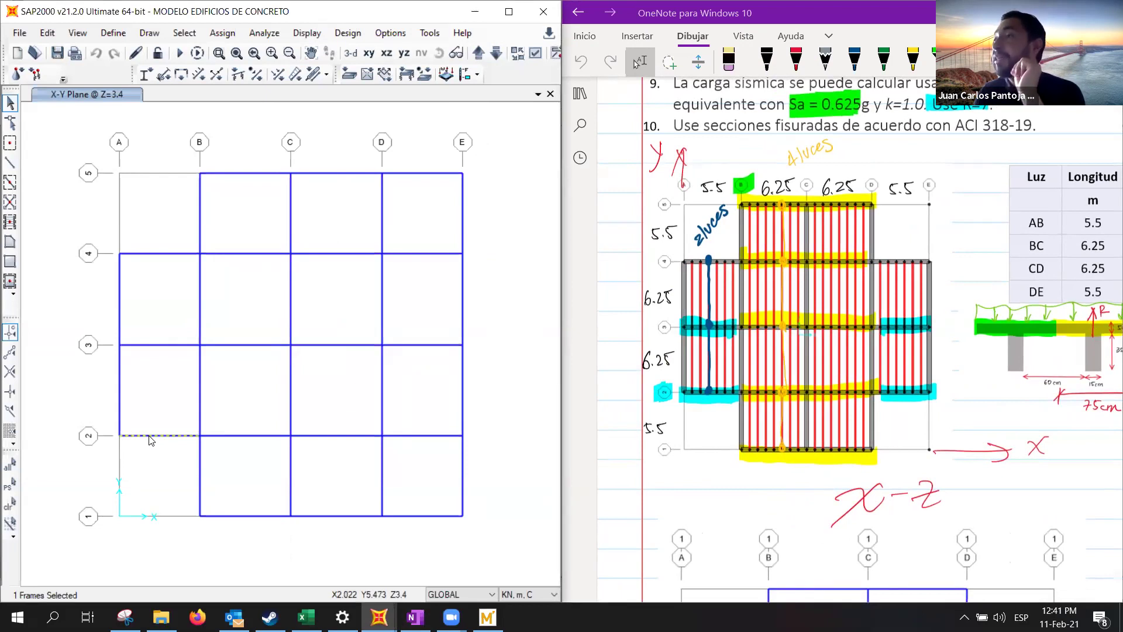
scroll(748, 360, down, 15)
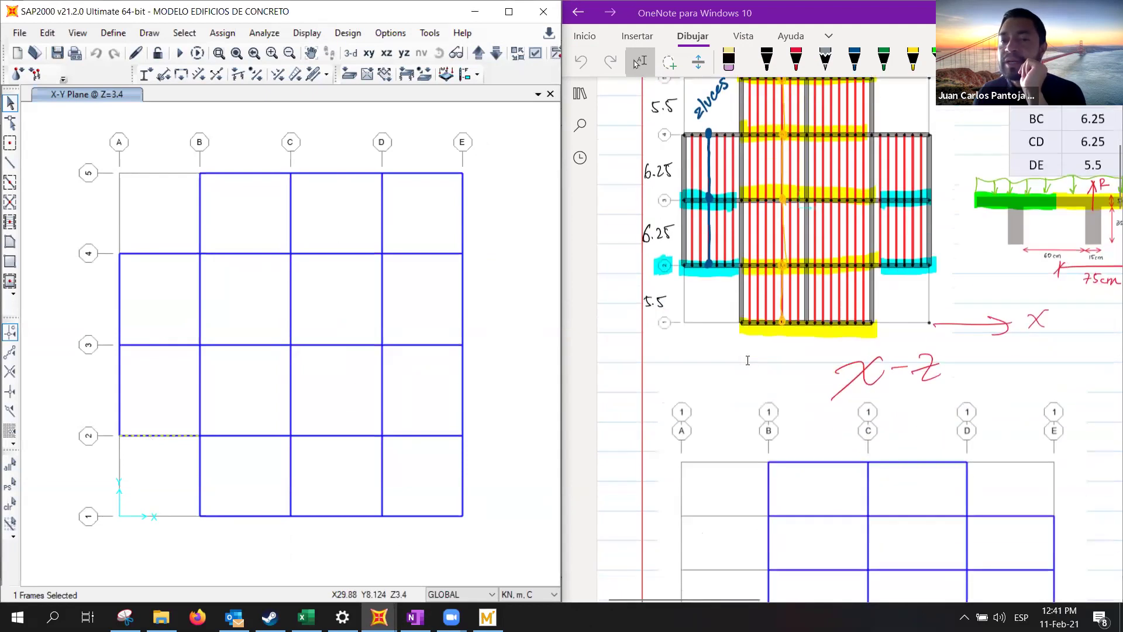
scroll(748, 359, down, 8)
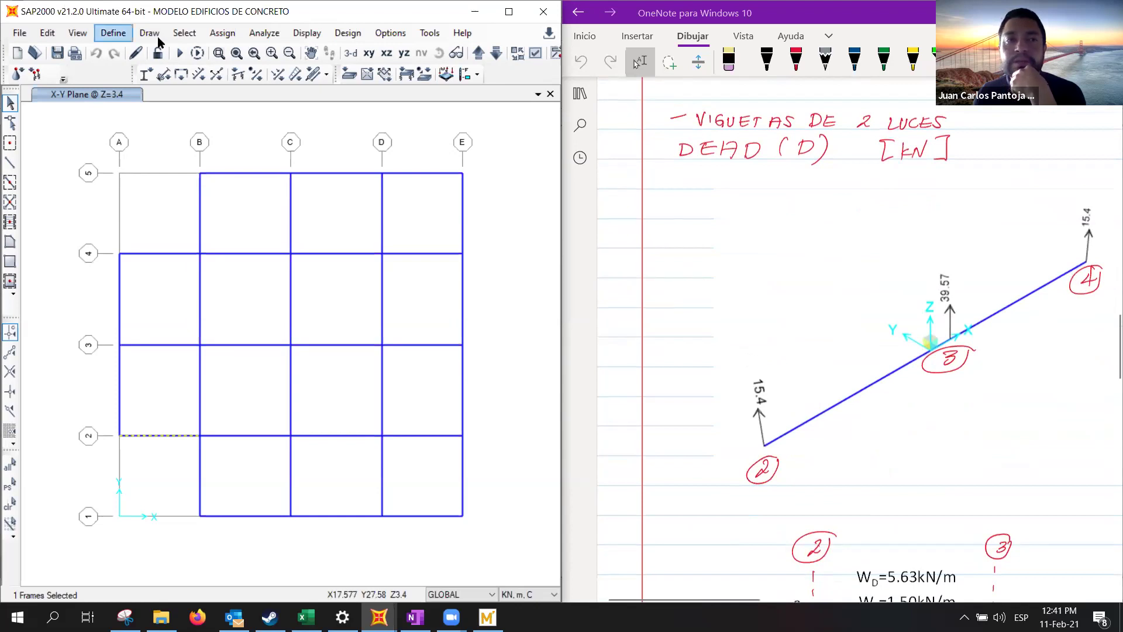
click(223, 33)
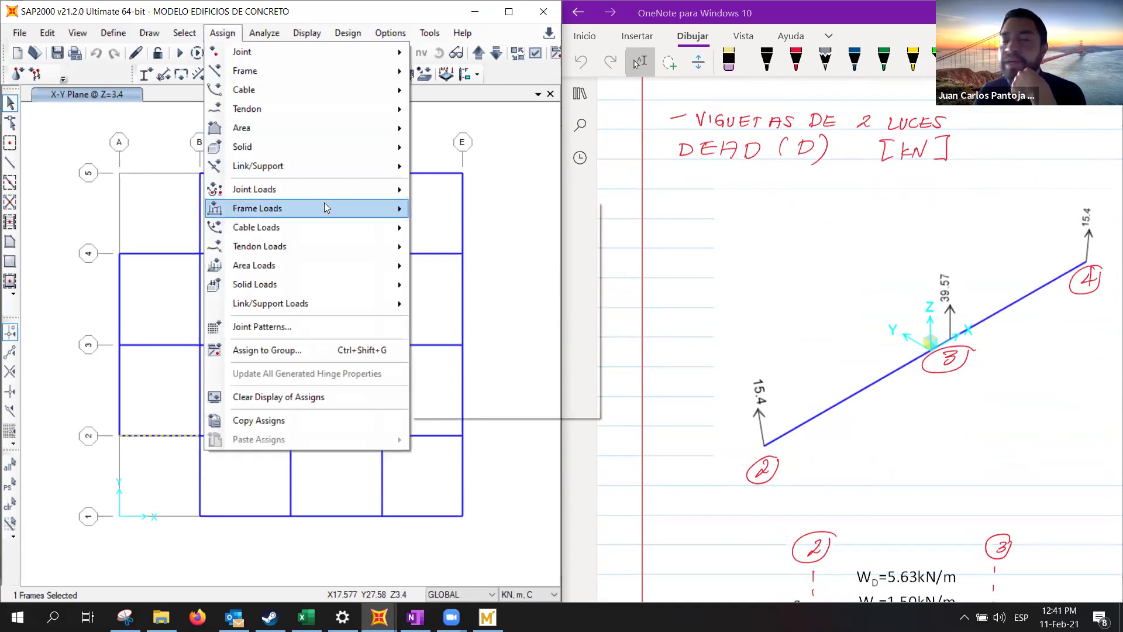
mouse_move(327, 207)
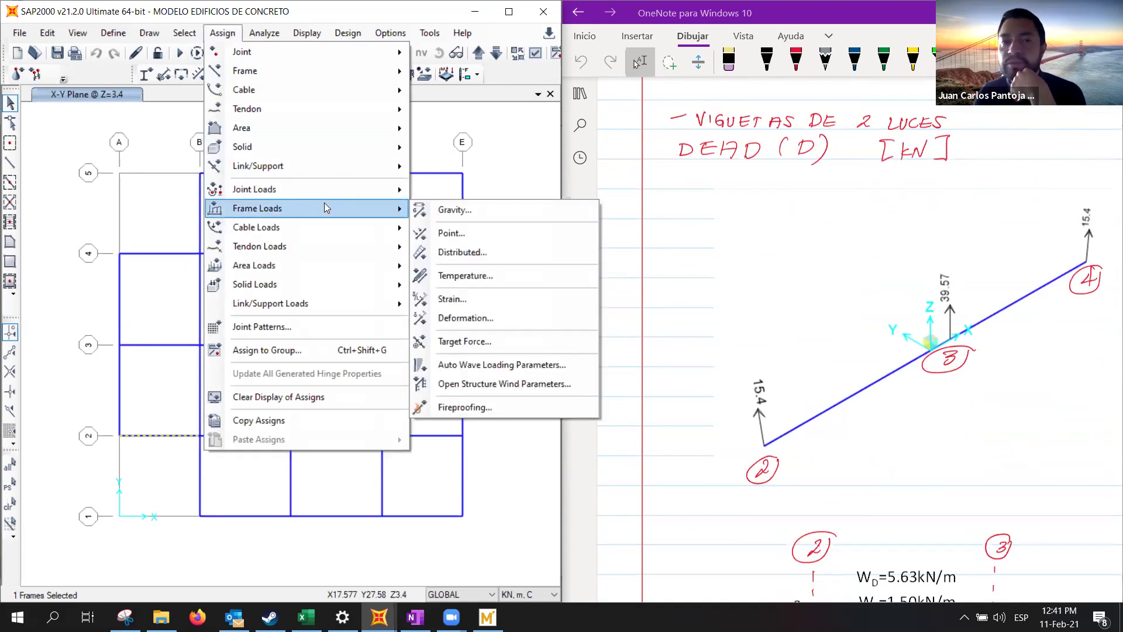
click(456, 253)
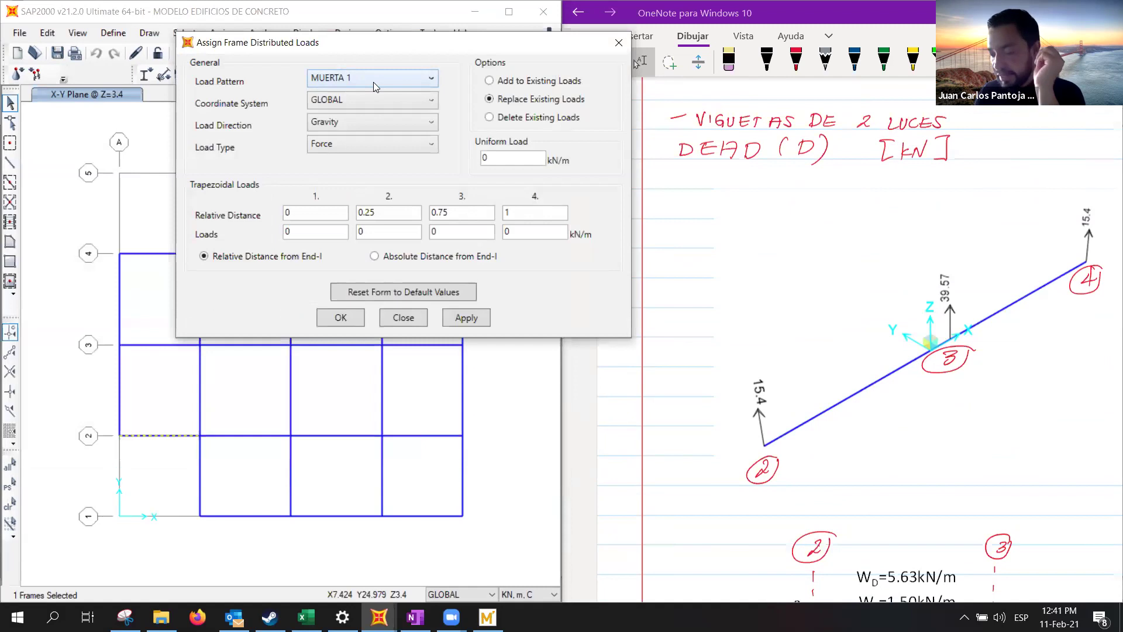
click(373, 86)
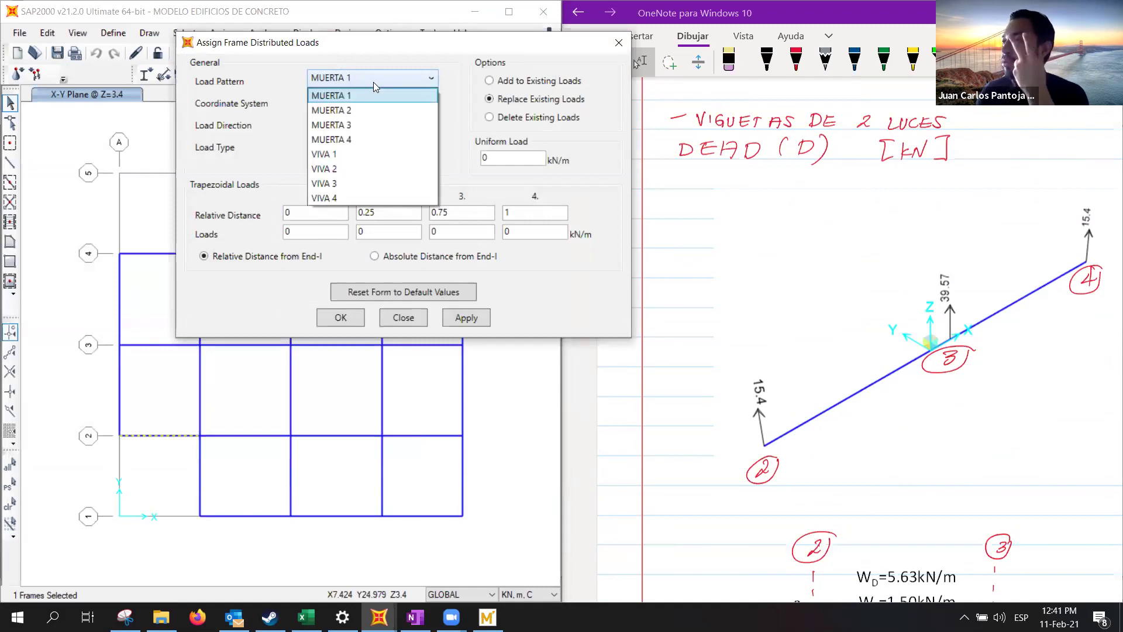
click(359, 111)
Add the axis 4 beam between A and B to the selection and apply a uniform gravity load of 20.53 kN/m.
drag(403, 47, 565, 25)
drag(165, 269, 141, 241)
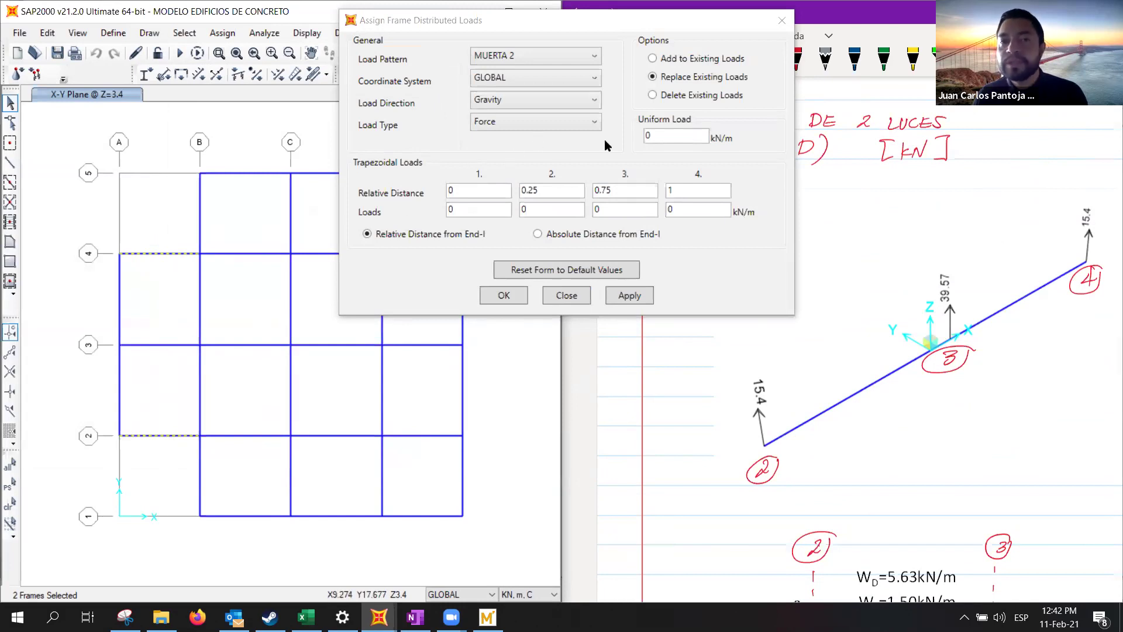
click(661, 135)
scroll(953, 496, down, 3)
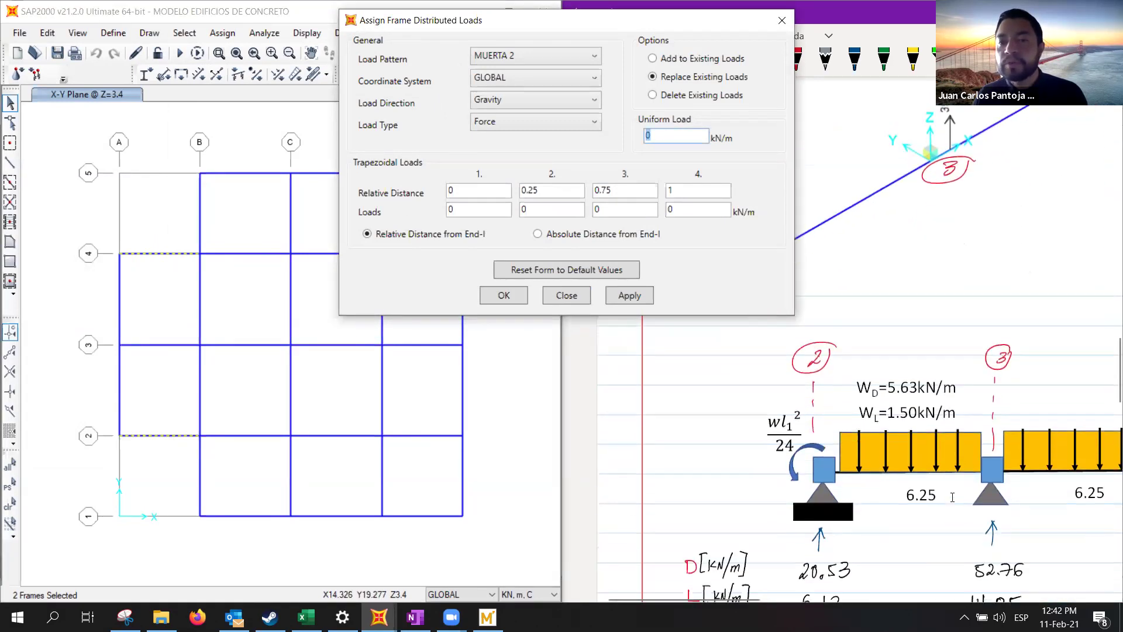
scroll(952, 496, down, 2)
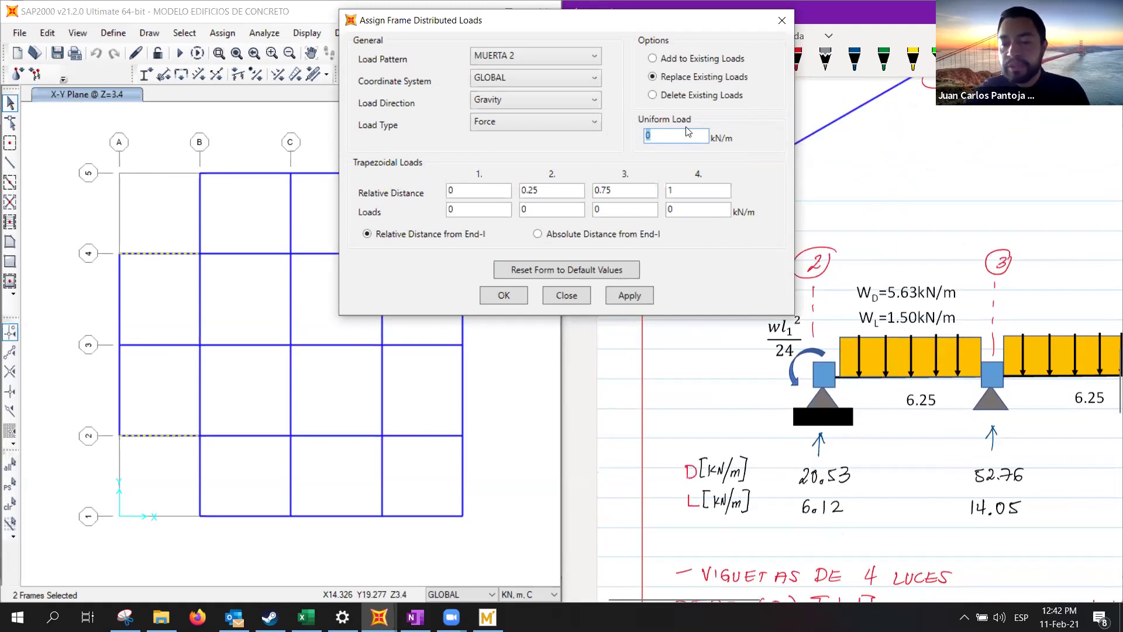
text(20.53)
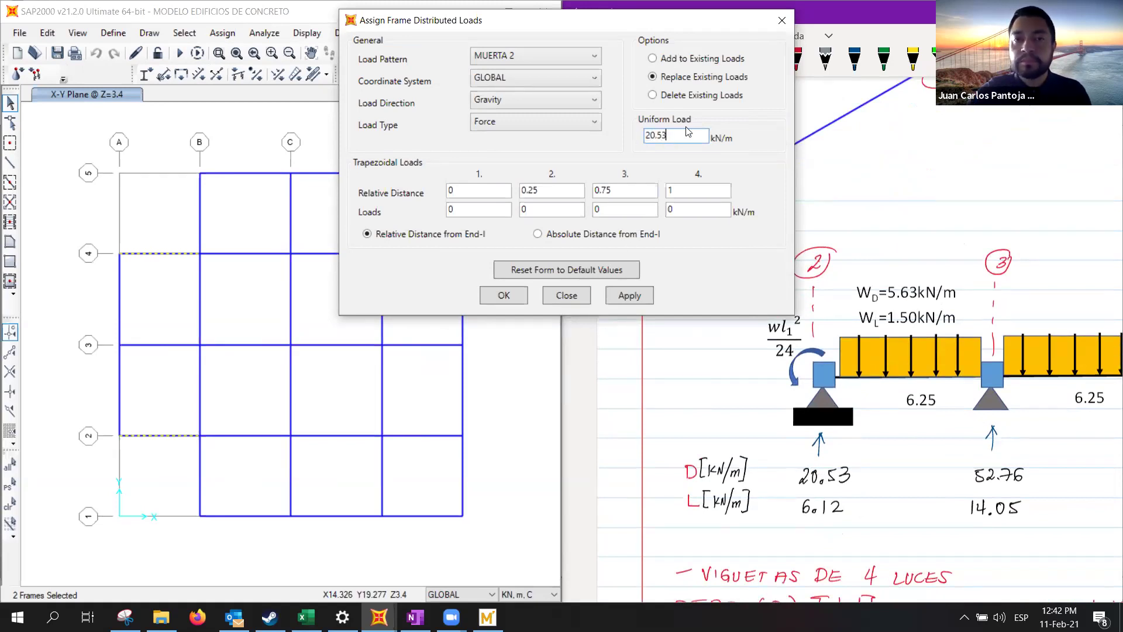
click(629, 295)
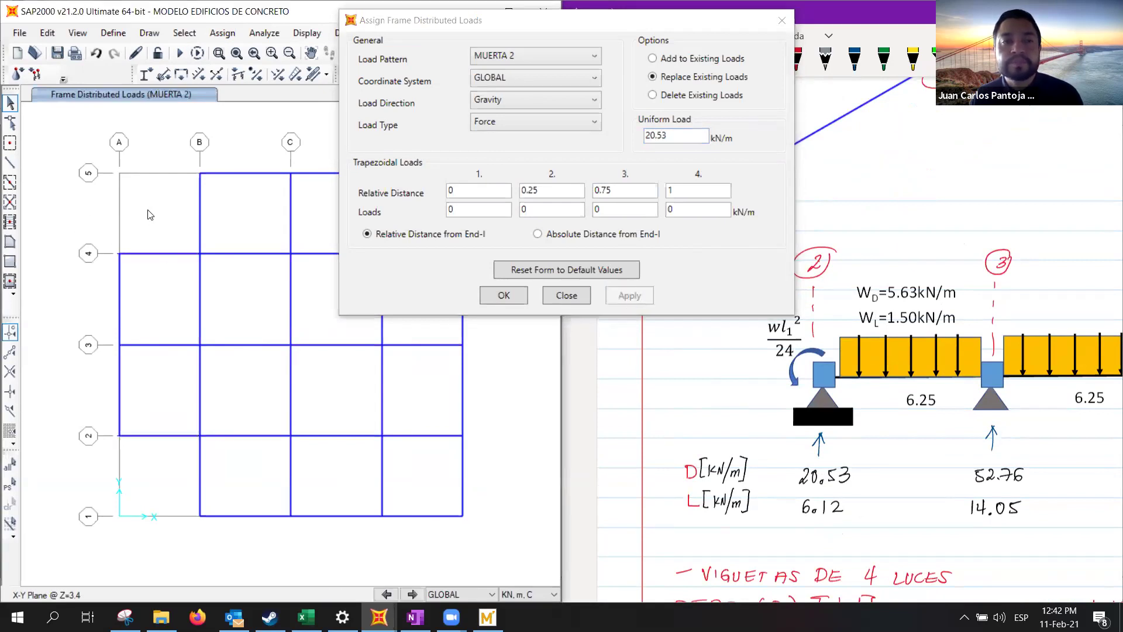
Apply a 52.76 kN/m uniform MUERTA 2 load to the axis 3 beam between A and B, and close the load assignment.
drag(166, 314, 149, 359)
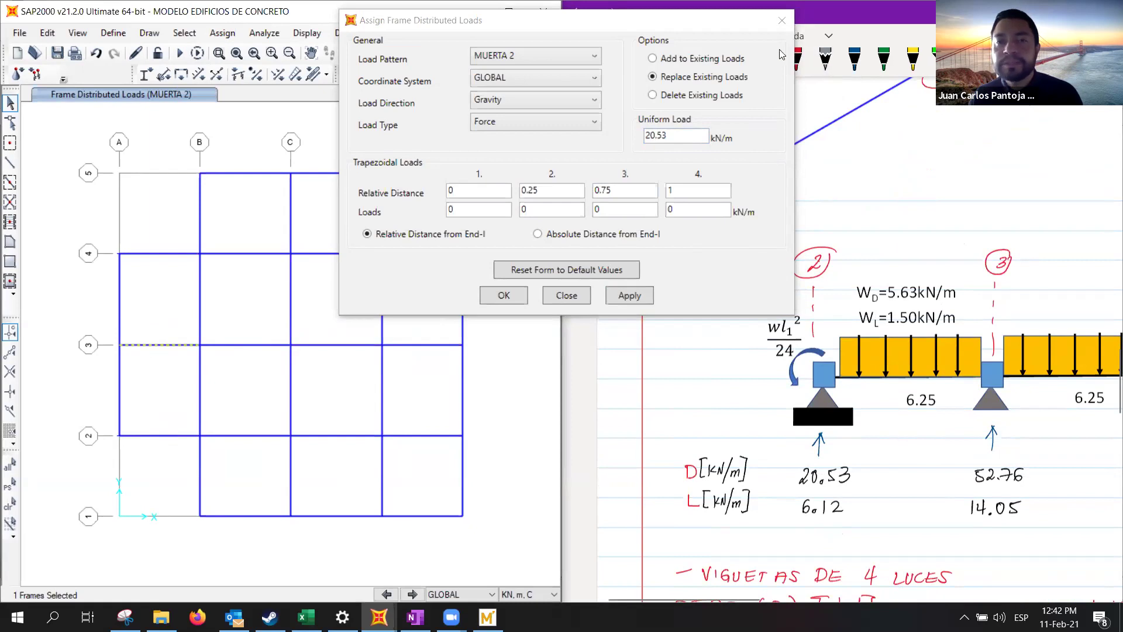
double_click(683, 137)
text(52.76)
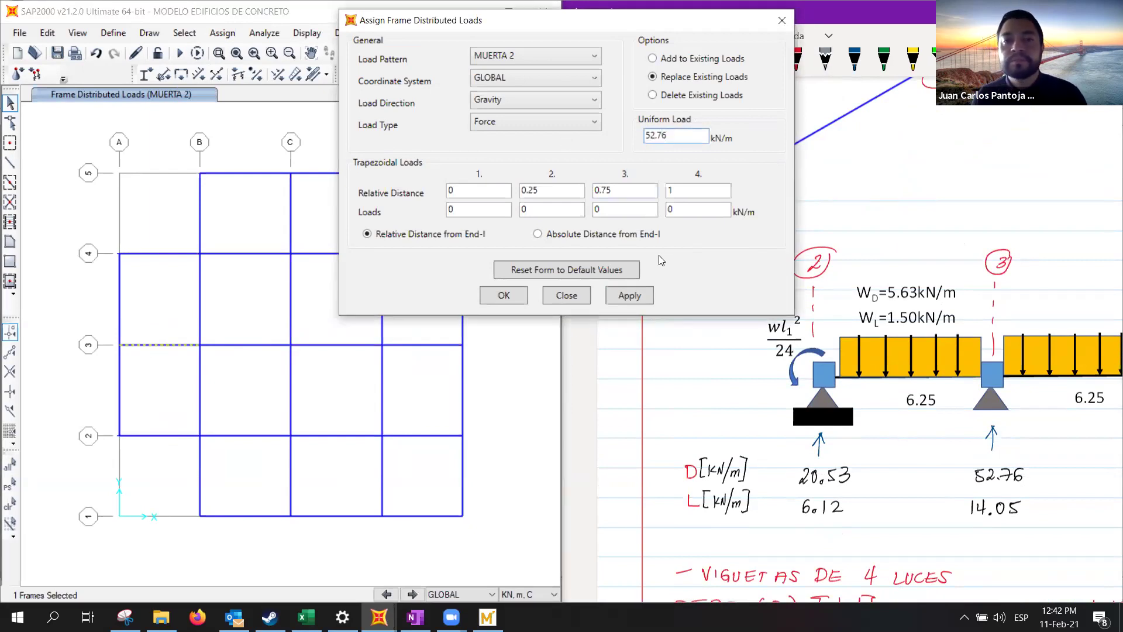
click(645, 302)
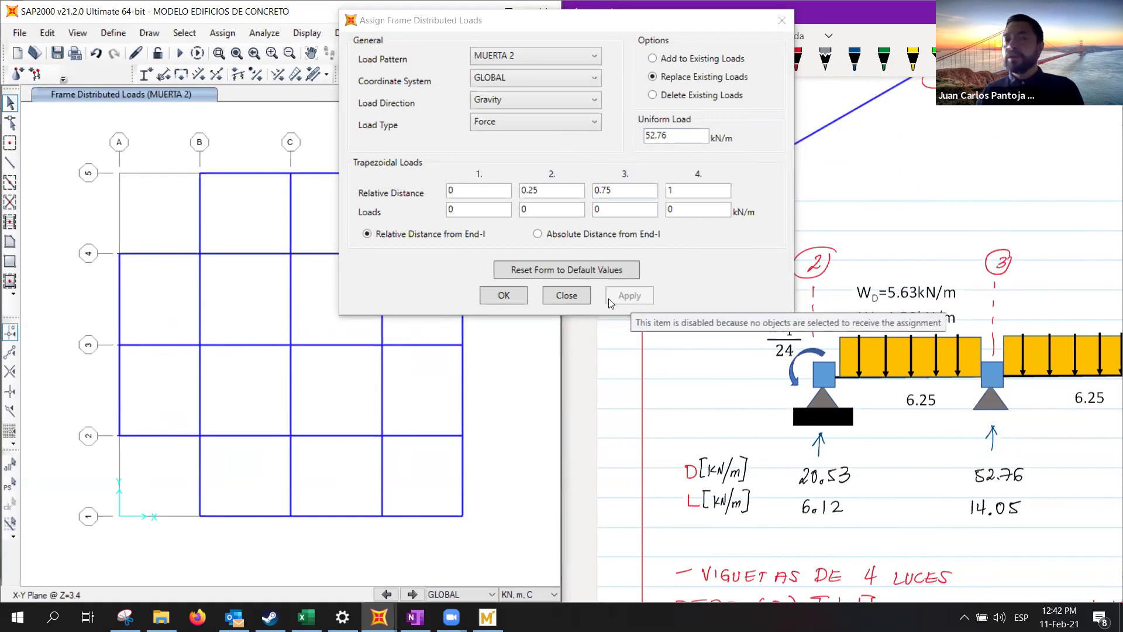
drag(557, 30, 567, 30)
scroll(592, 397, up, 10)
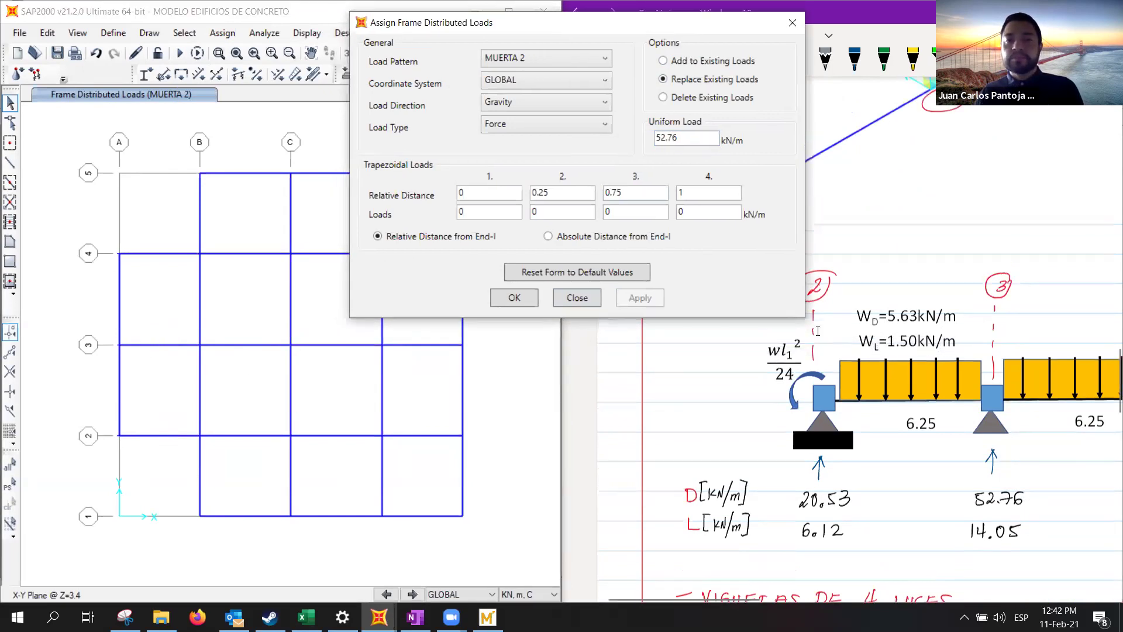
click(792, 22)
Examine the joist floor plan and the dead and live reactions of the four-span joists in the notes.
scroll(763, 476, up, 10)
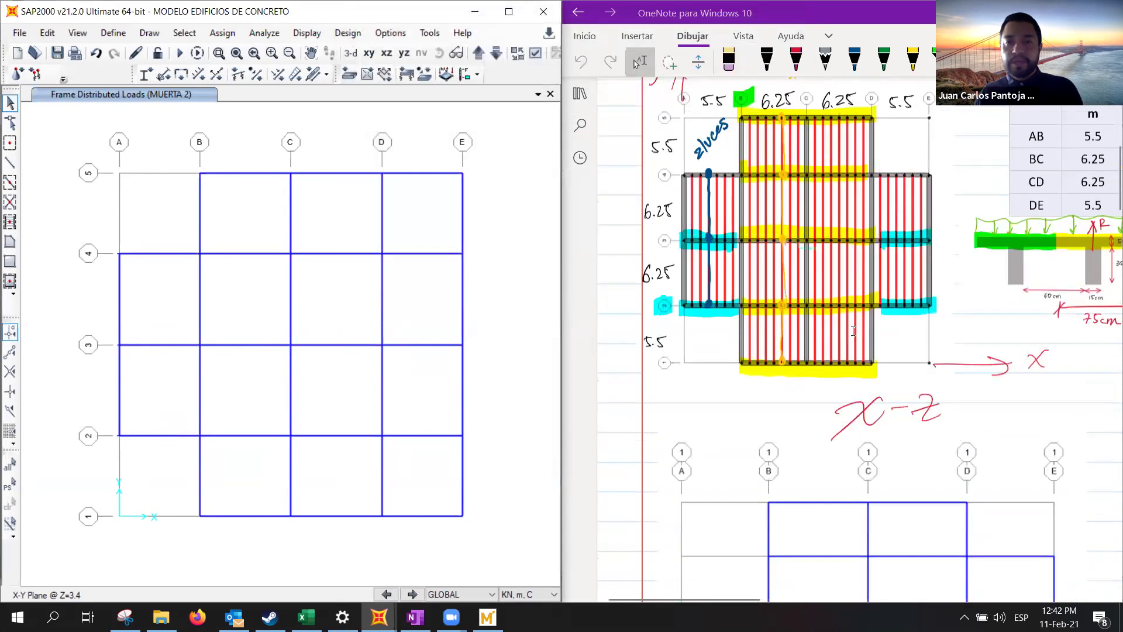
scroll(763, 476, down, 3)
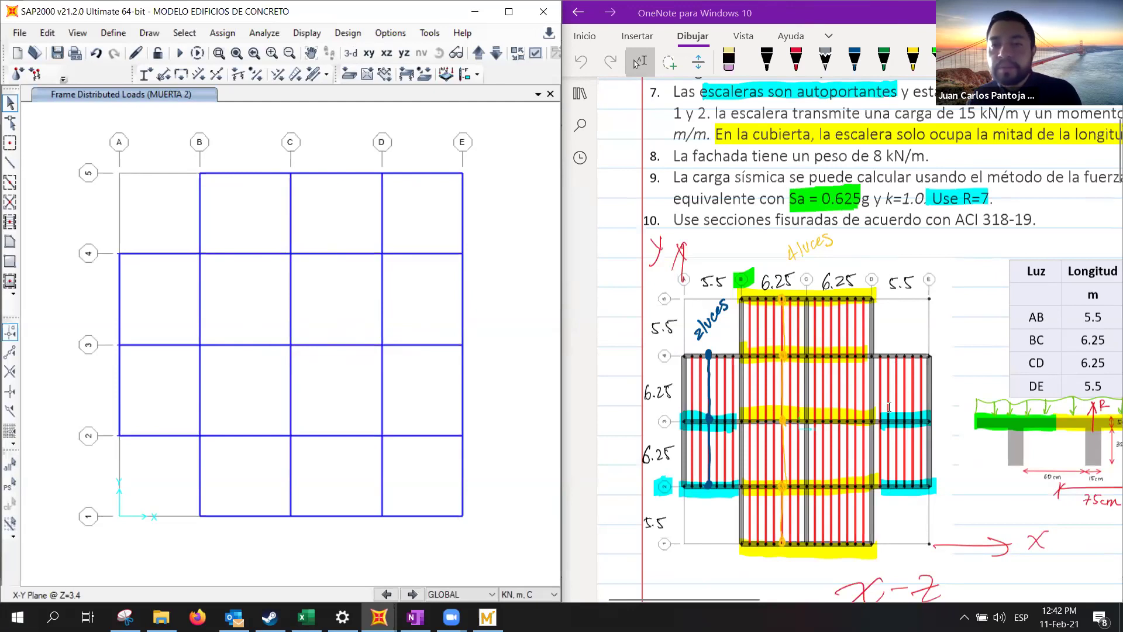
scroll(889, 404, down, 8)
scroll(894, 362, down, 15)
scroll(894, 363, down, 8)
scroll(893, 361, up, 2)
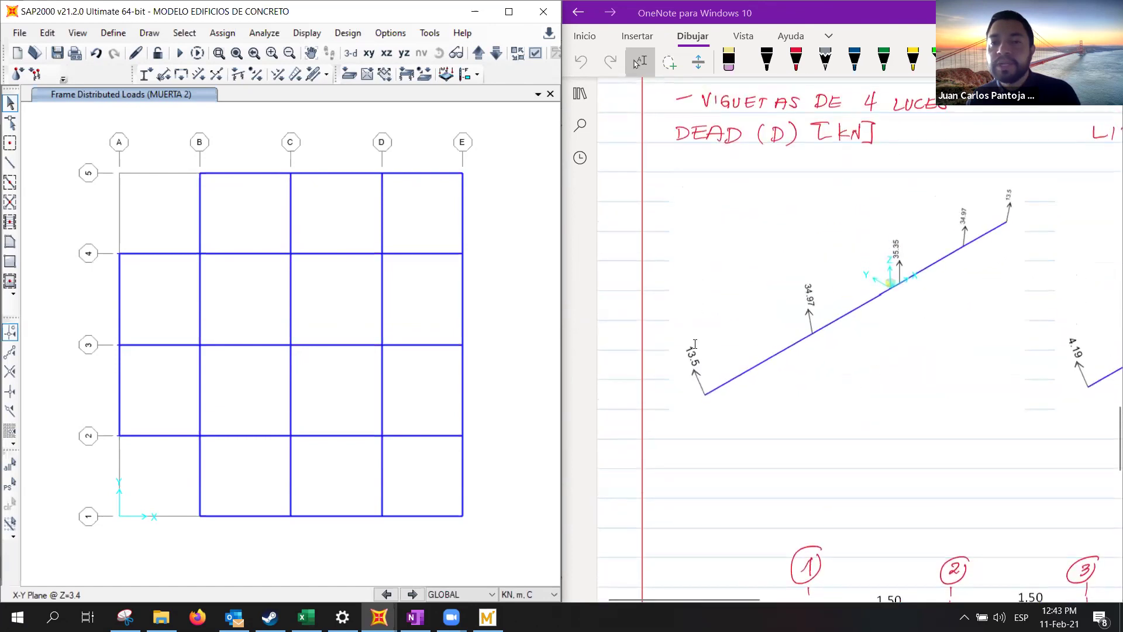
scroll(979, 347, down, 7)
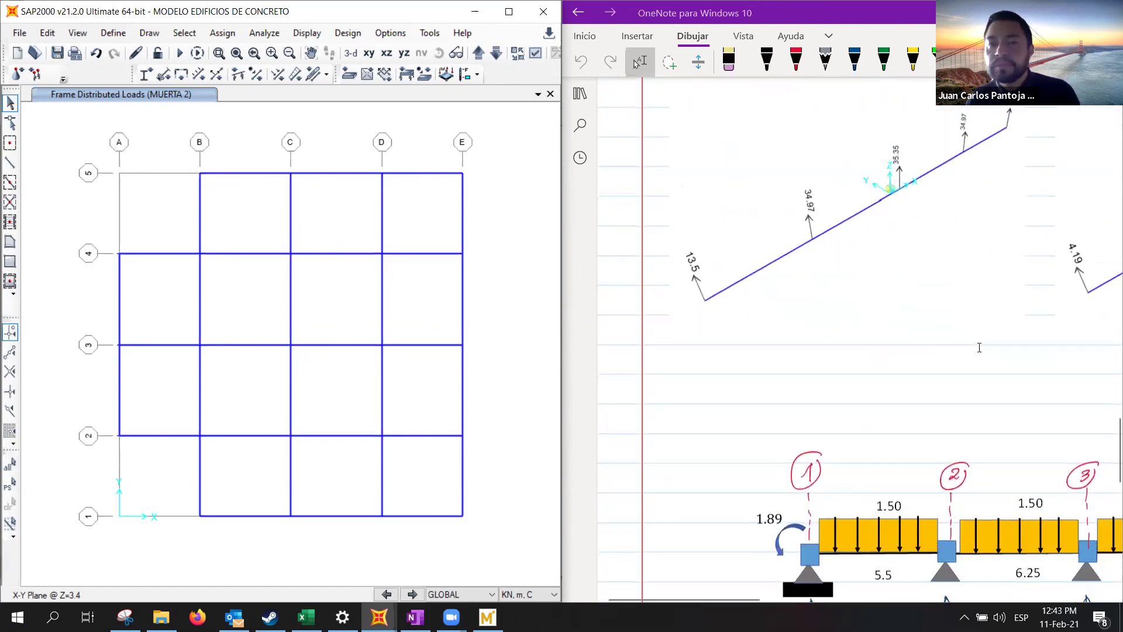
scroll(883, 454, up, 1)
scroll(883, 454, up, 3)
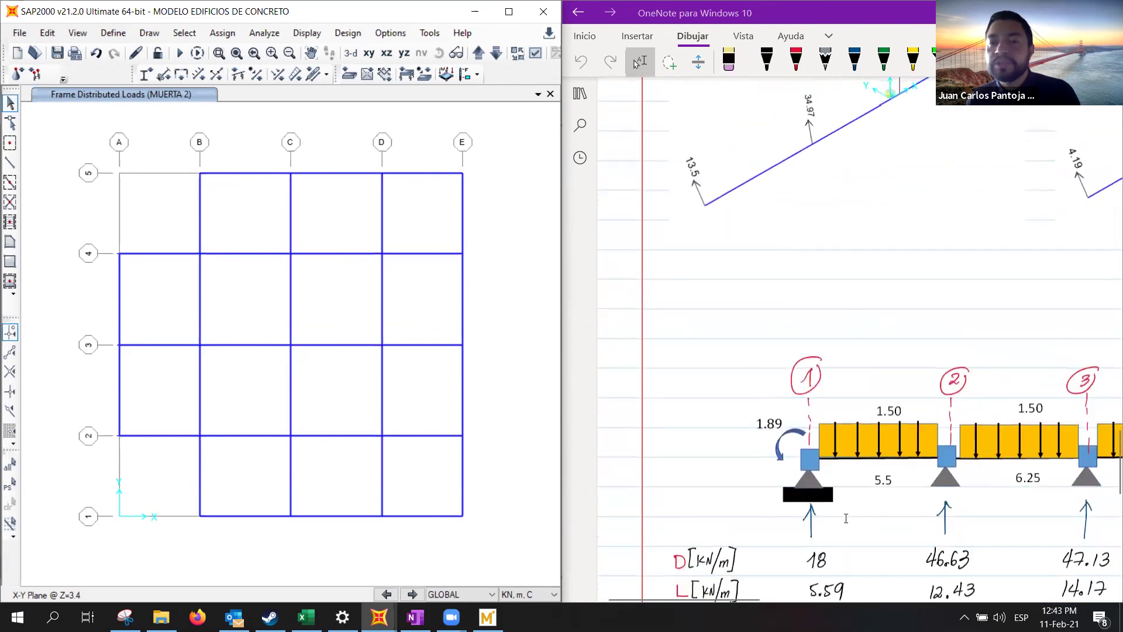
scroll(838, 468, down, 2)
click(813, 470)
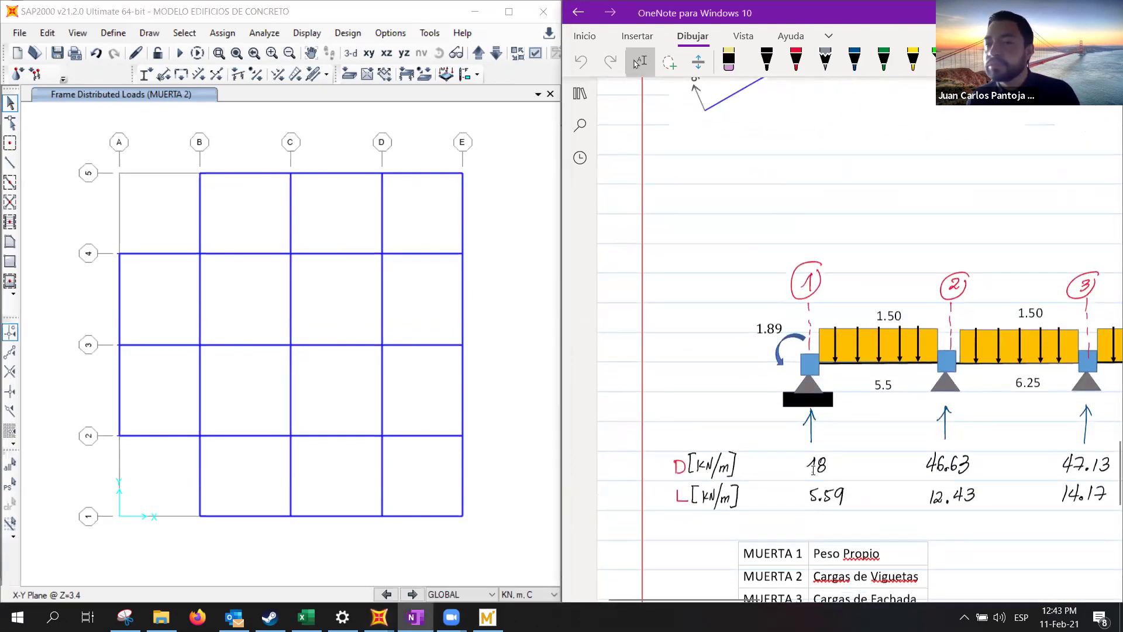
Assign a uniform MUERTA 2 gravity load of 18 kN/m to the axis 1 and axis 5 beams between B and E.
click(205, 515)
click(200, 516)
drag(155, 498, 504, 529)
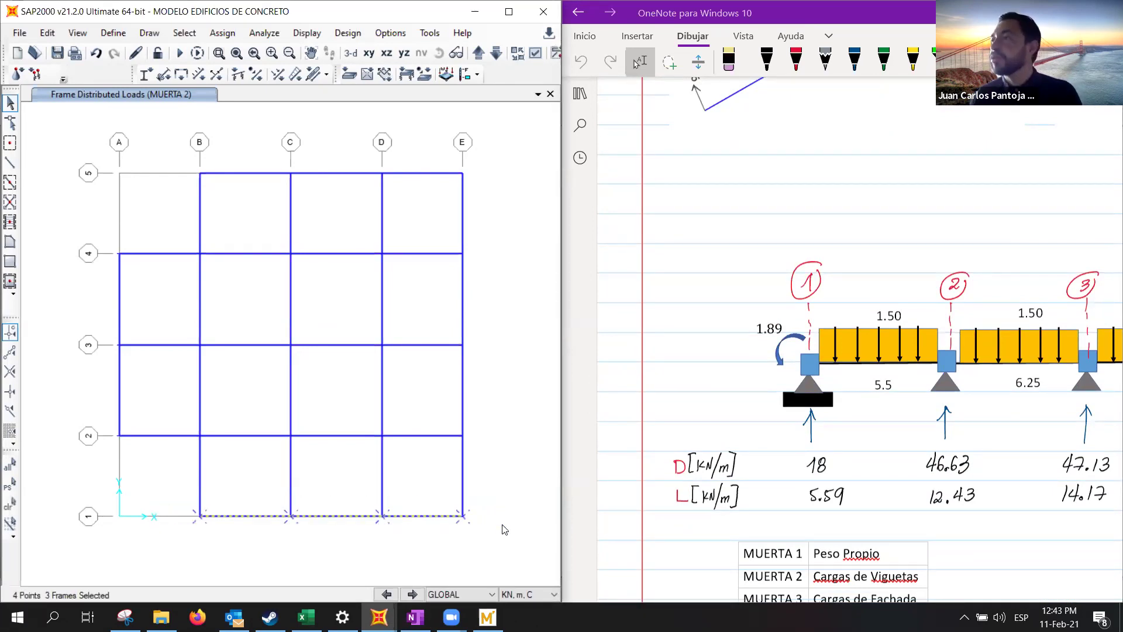
drag(178, 154, 492, 188)
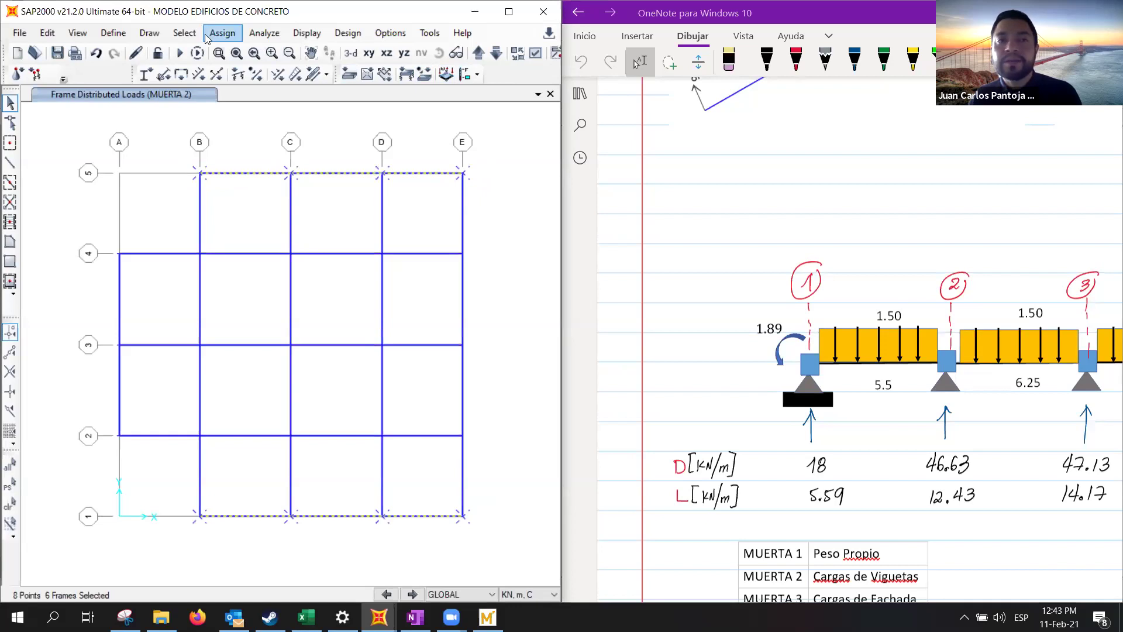
click(295, 77)
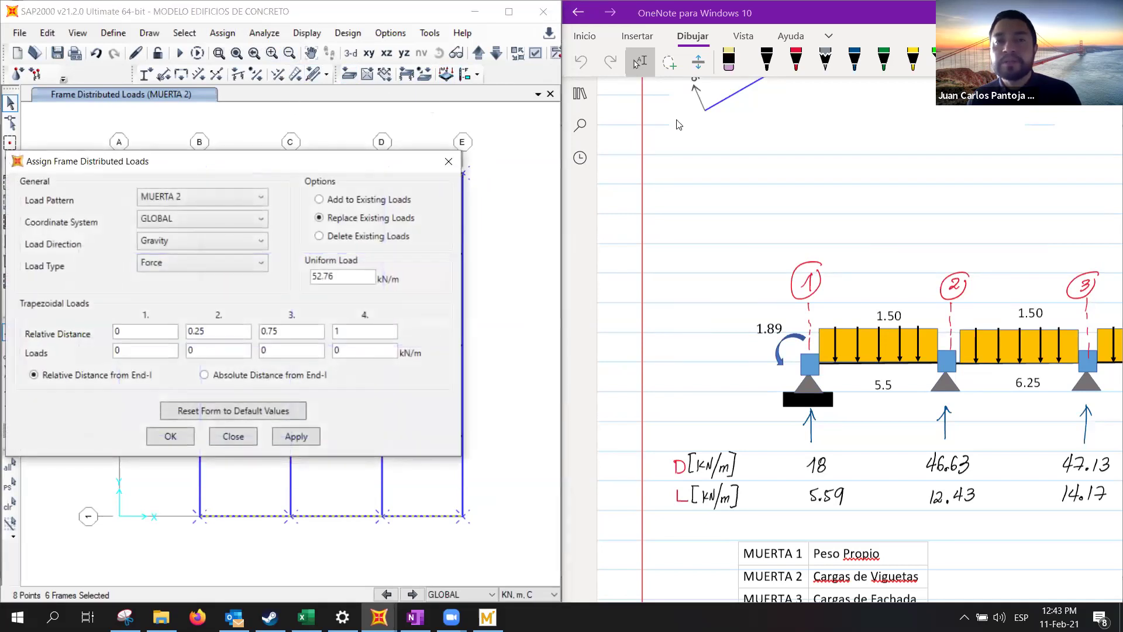
drag(234, 161, 690, 19)
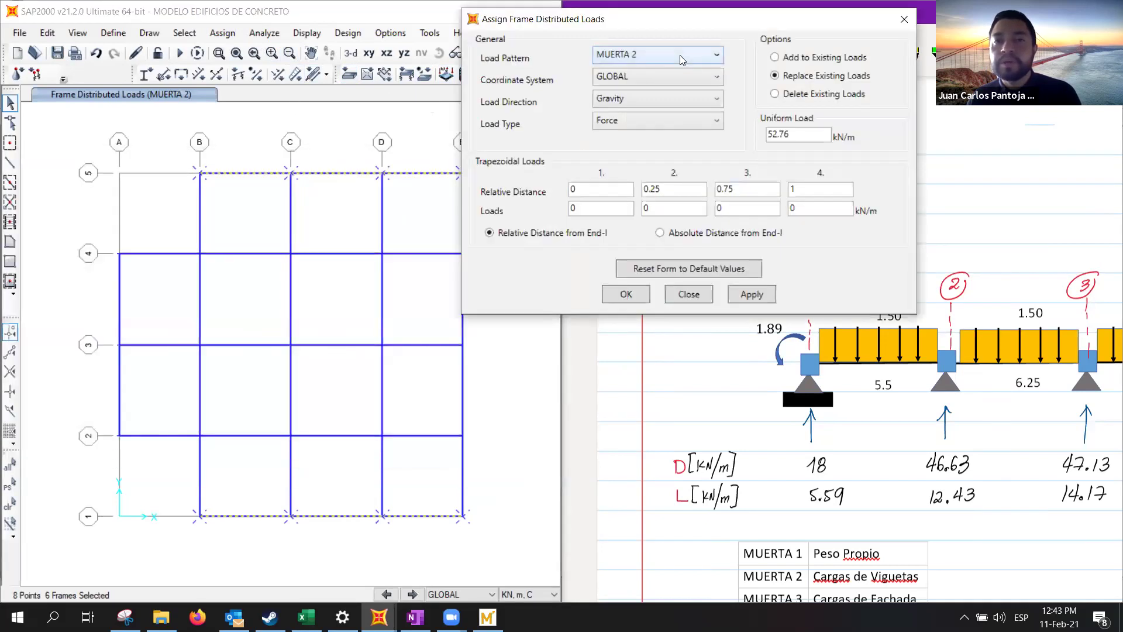
drag(806, 135, 730, 132)
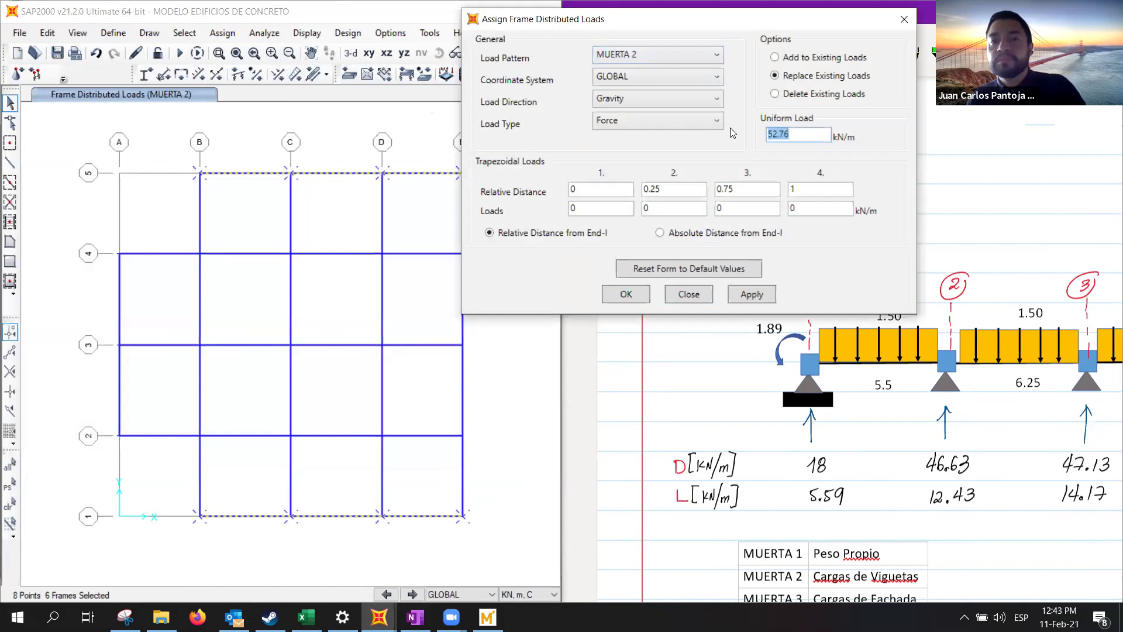
text(18)
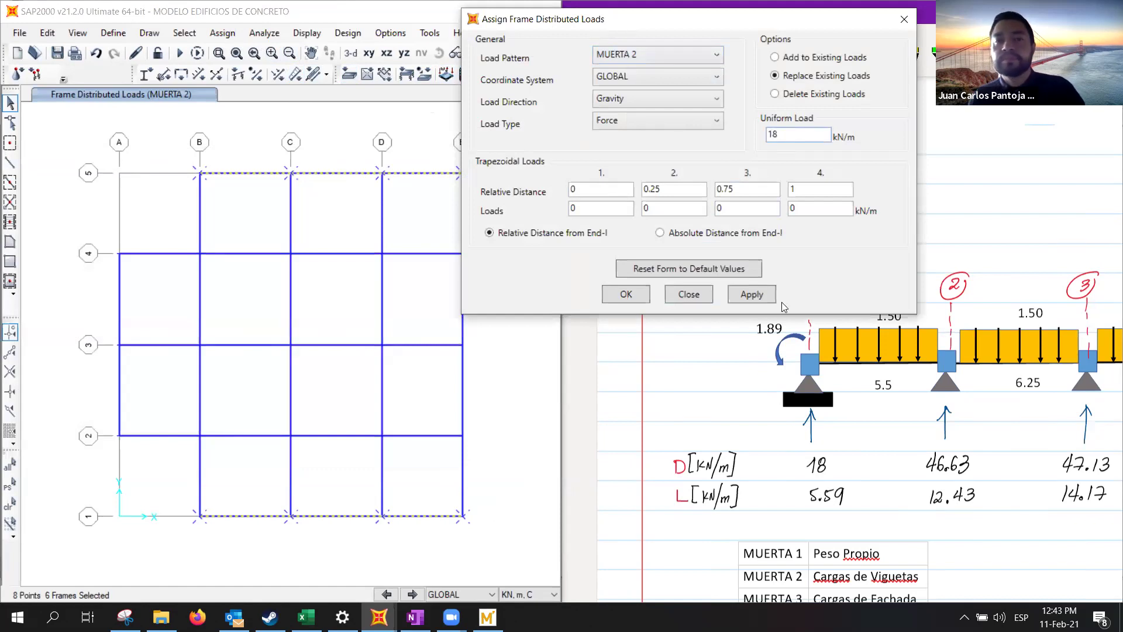
click(754, 294)
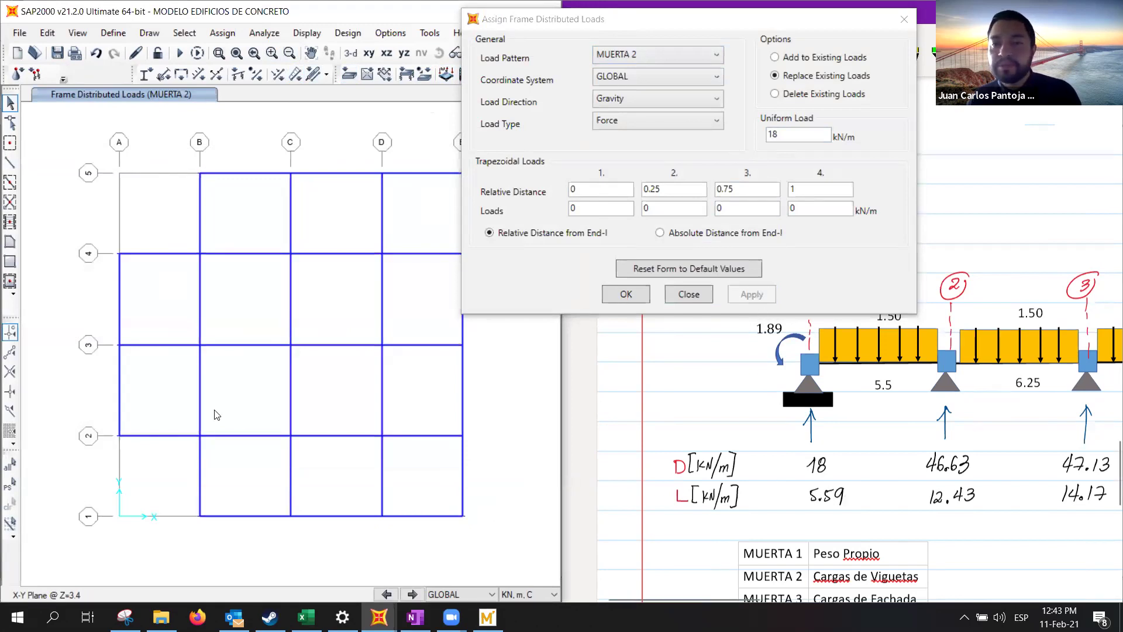
Apply a 46.63 kN/m uniform MUERTA 2 load to the axis 2 and axis 4 beams between B and E.
click(720, 569)
drag(687, 597, 762, 597)
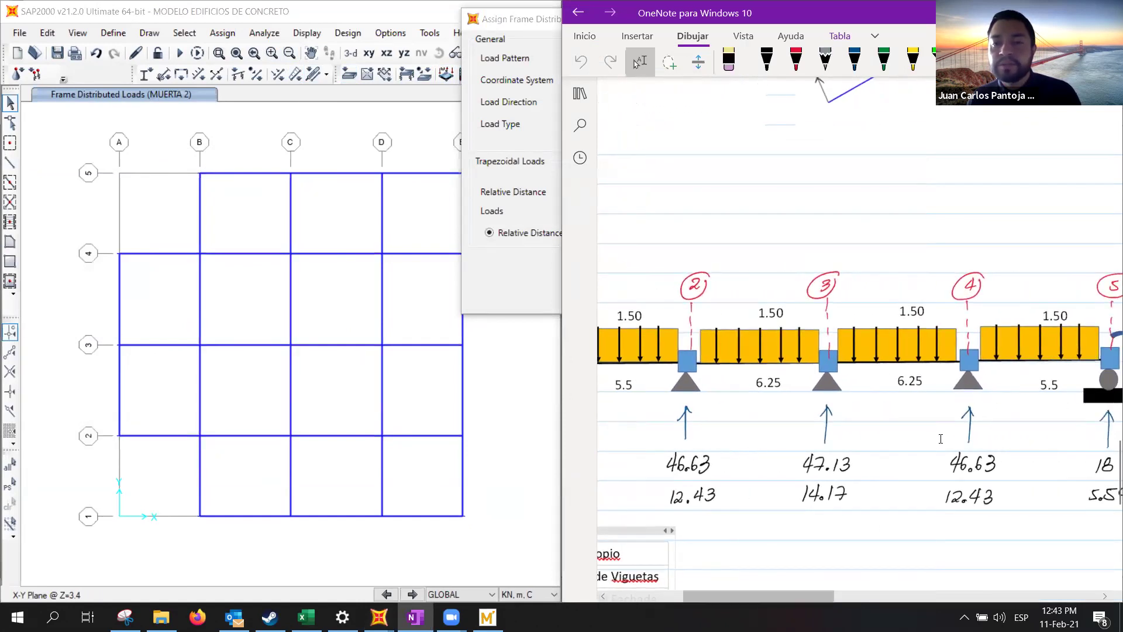
click(258, 385)
drag(186, 421, 491, 449)
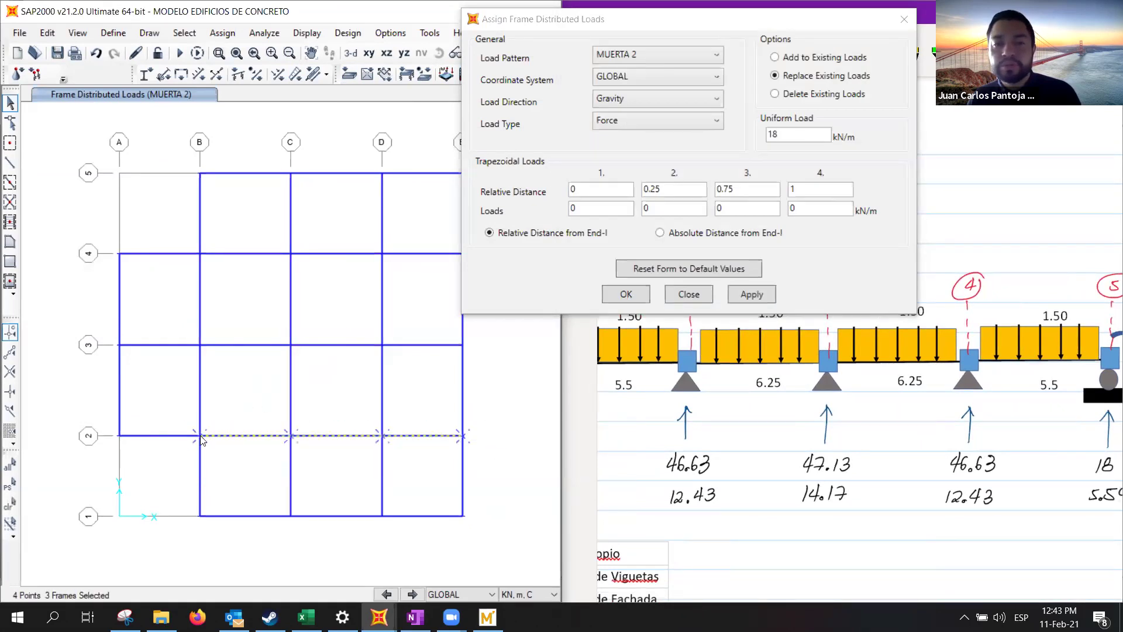
drag(189, 234, 506, 272)
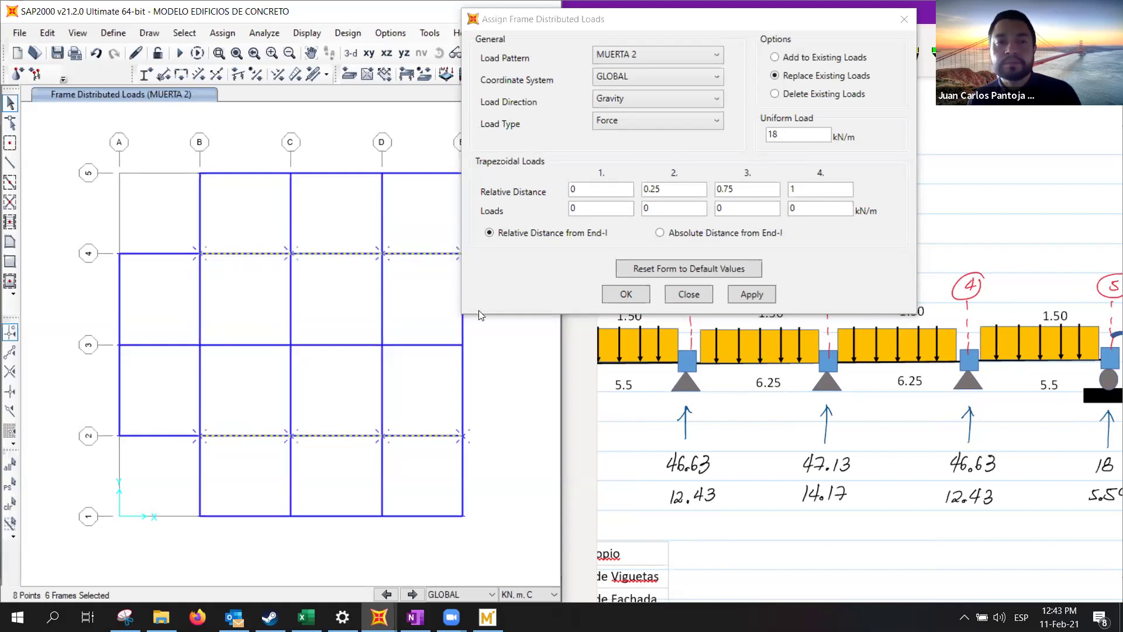
double_click(801, 134)
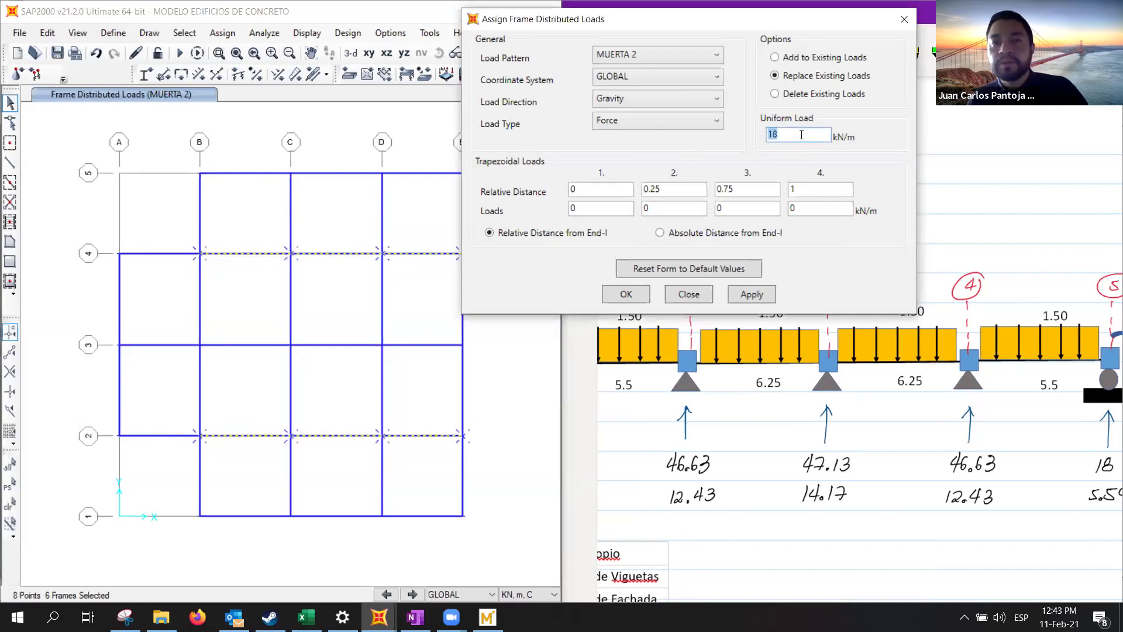
text(46.63)
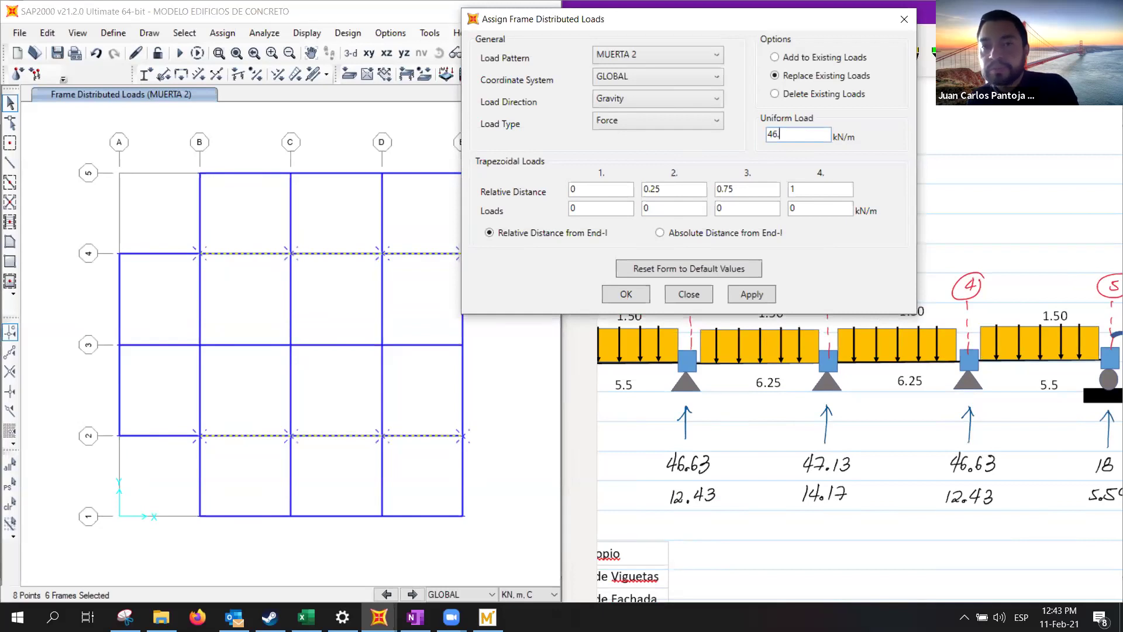
click(745, 294)
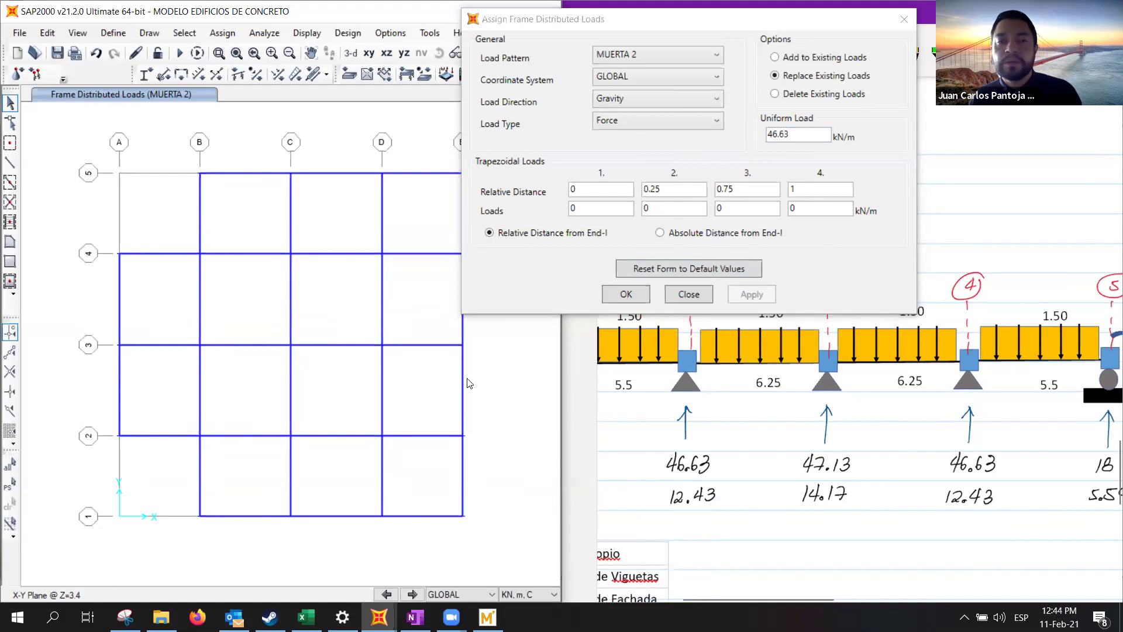
Apply a 47.13 kN/m uniform MUERTA 2 load to the axis 3 beams between B and E, and close the load assignment.
drag(185, 318, 492, 351)
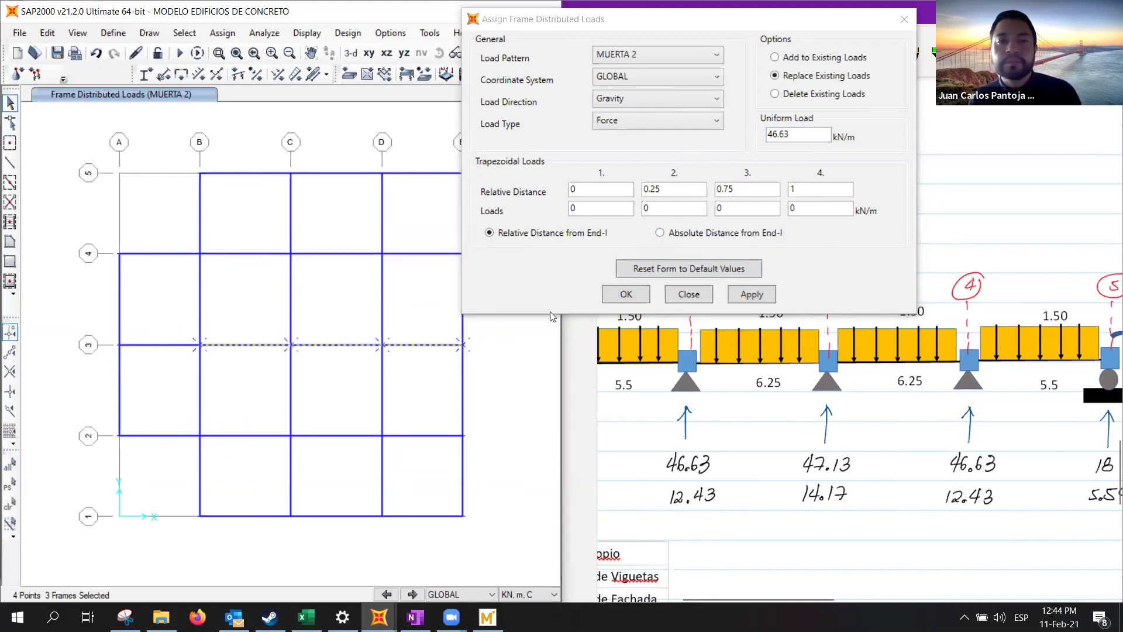
double_click(817, 138)
text(47.13)
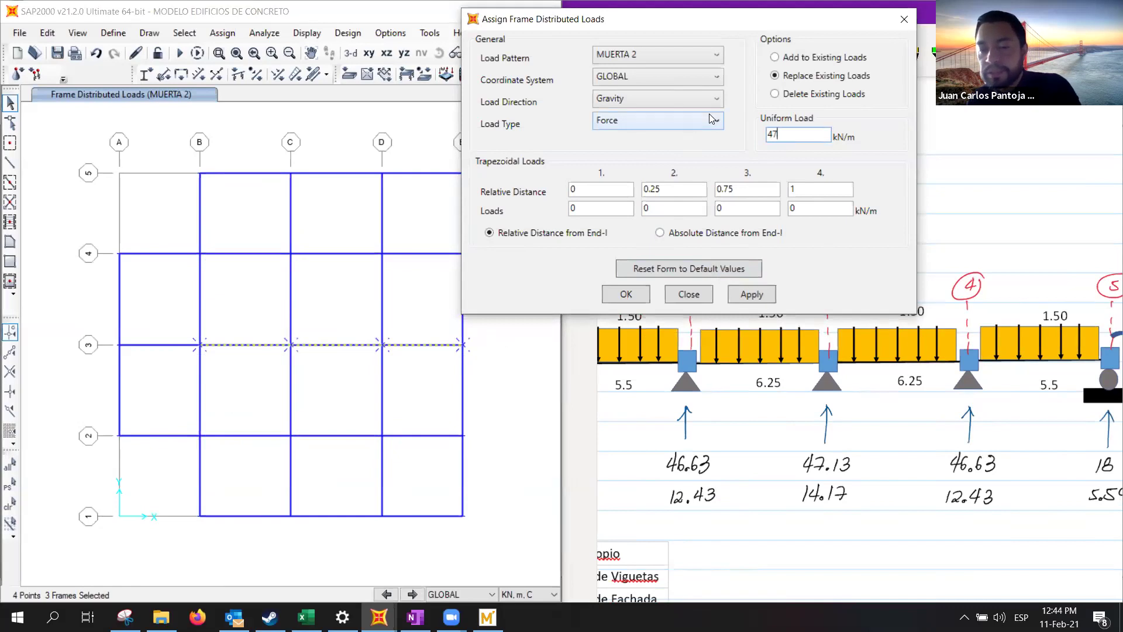
click(748, 296)
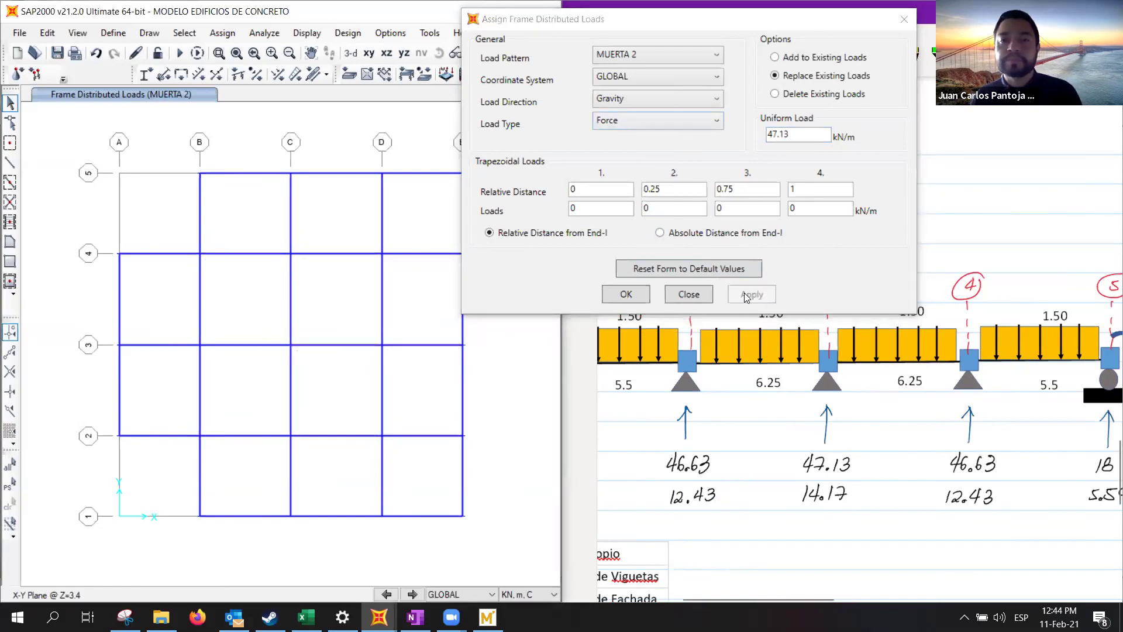
click(615, 293)
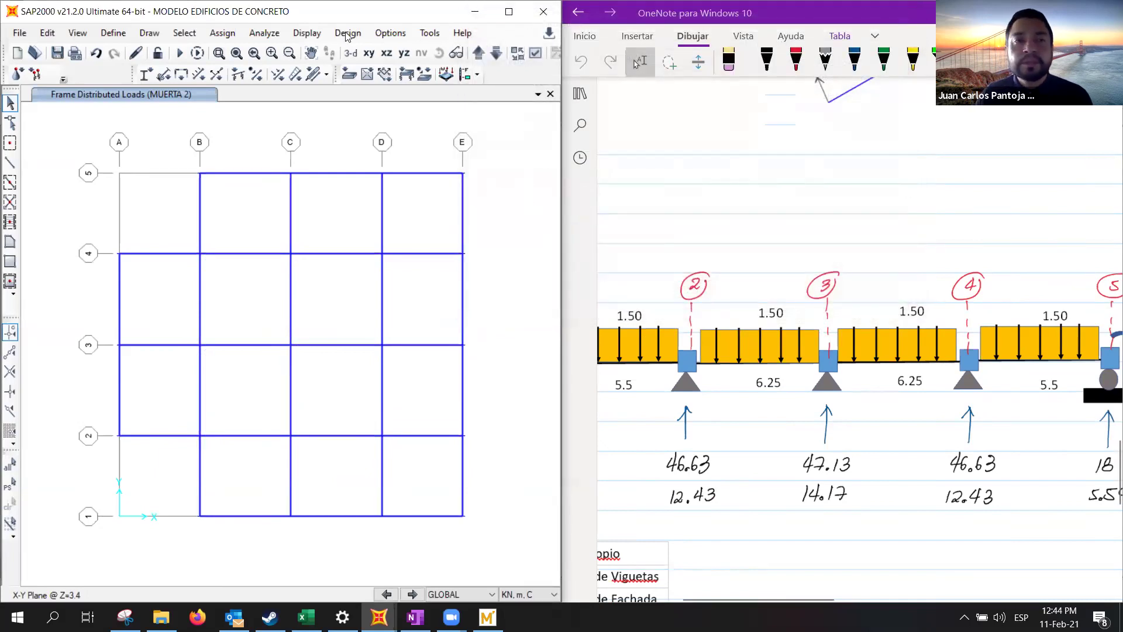
Examine the assigned MUERTA 2 beam loads in the 3D view against the joist reactions in the notes.
click(350, 55)
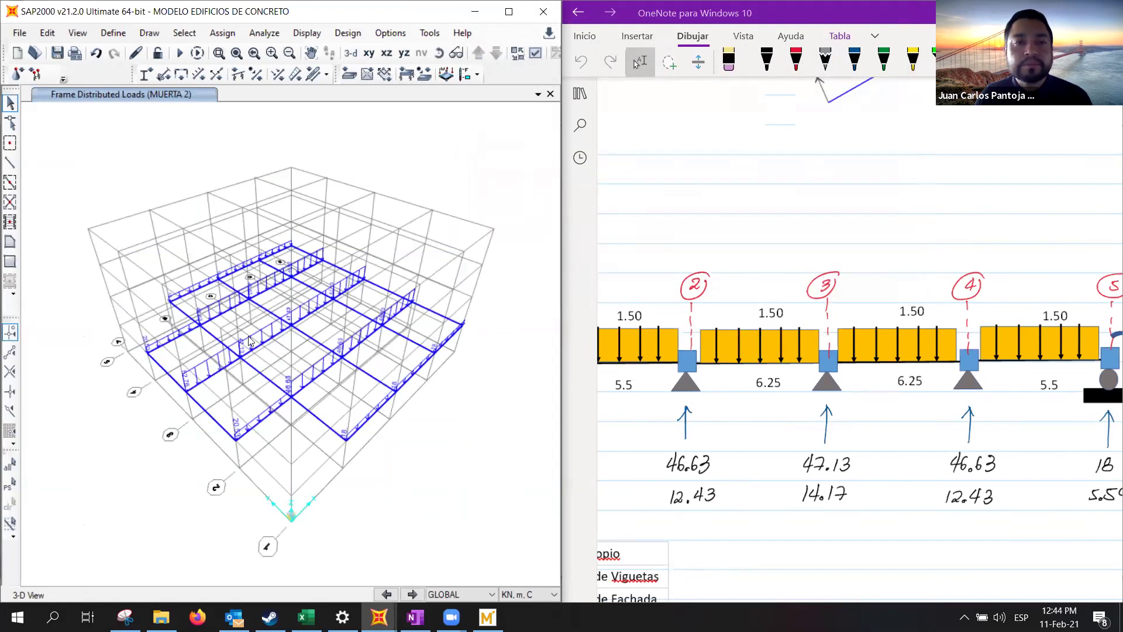
scroll(223, 373, up, 4)
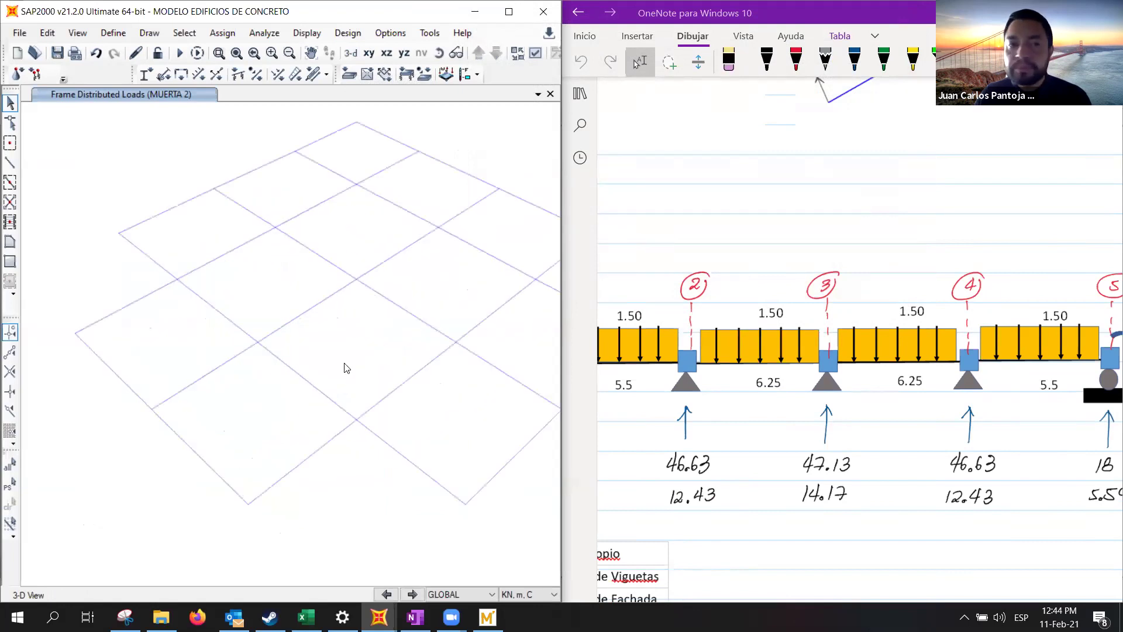
middle_drag(346, 368, 276, 323)
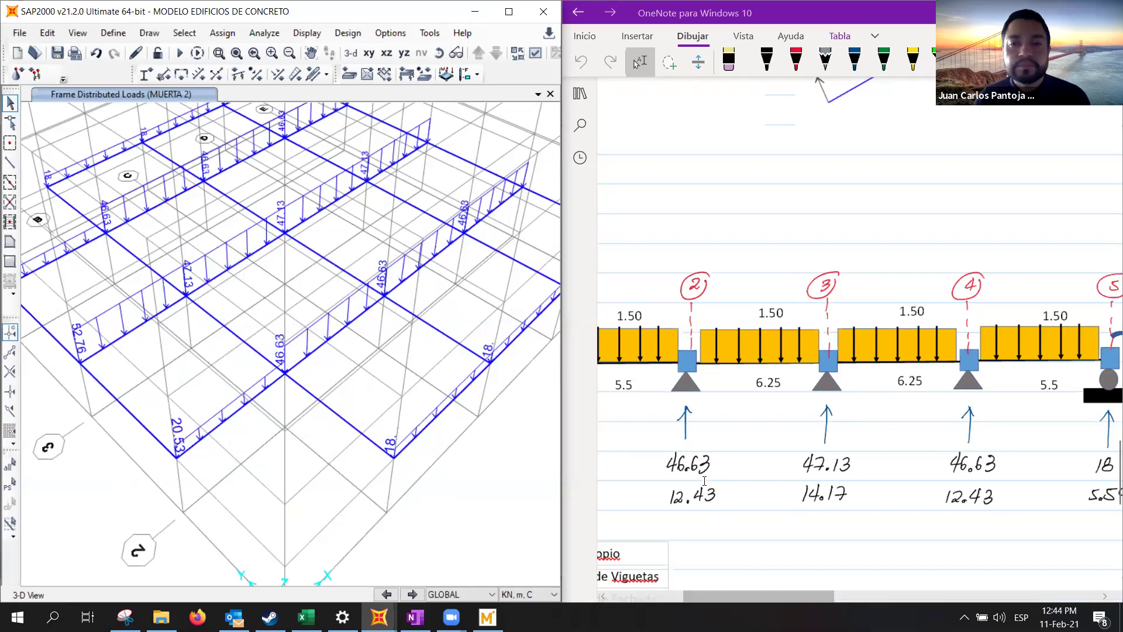
drag(794, 598, 747, 594)
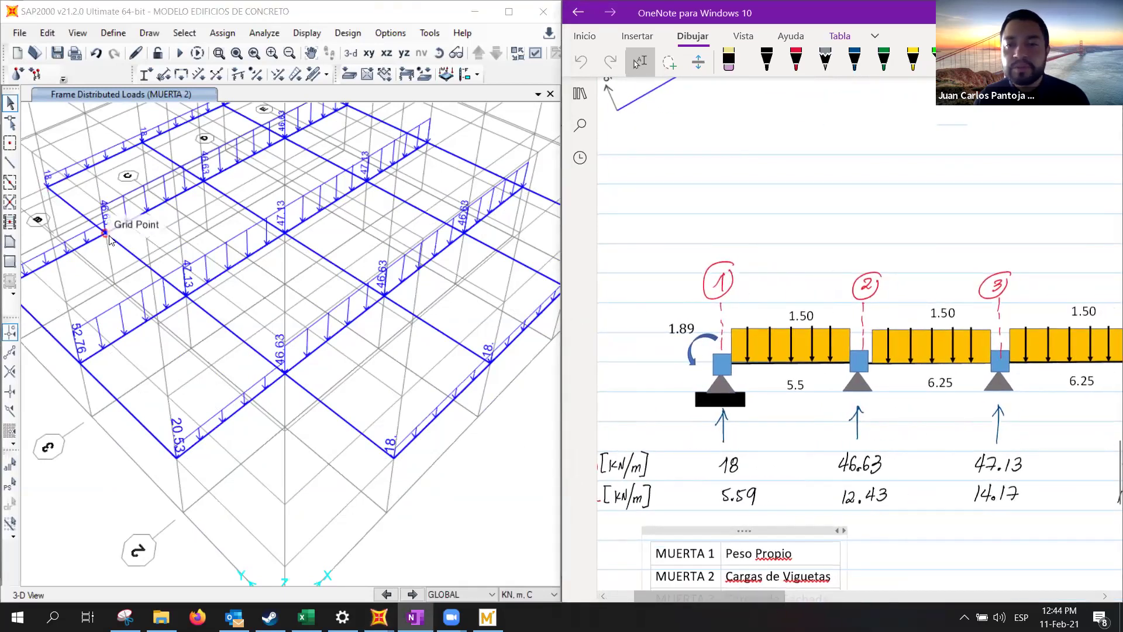
middle_drag(252, 273, 243, 310)
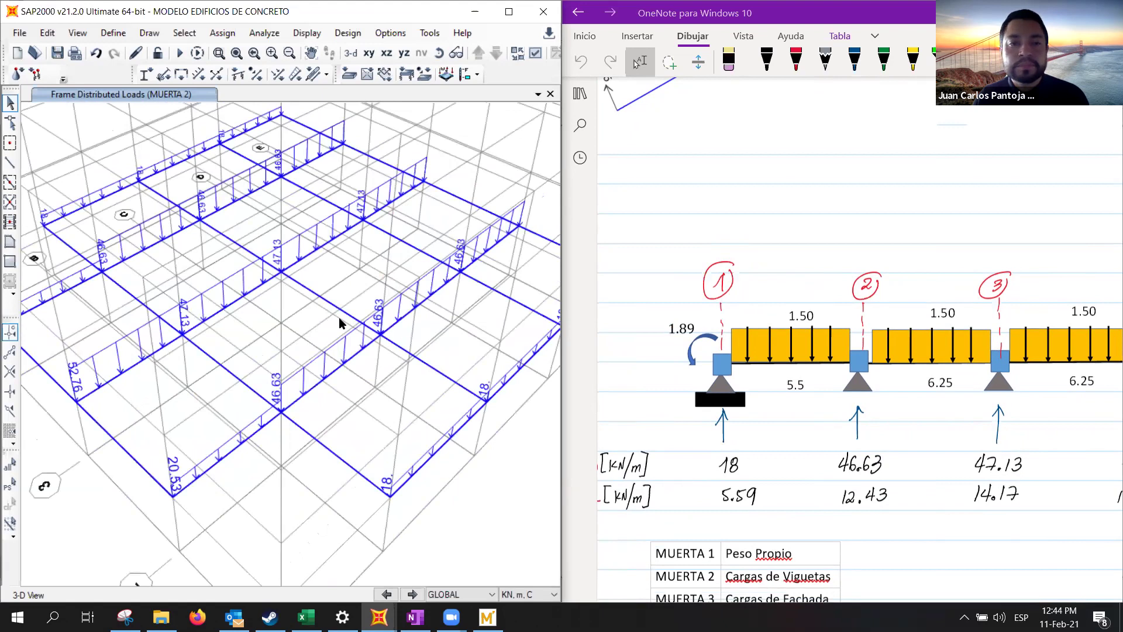
middle_drag(340, 320, 395, 292)
scroll(919, 351, up, 5)
scroll(919, 351, up, 8)
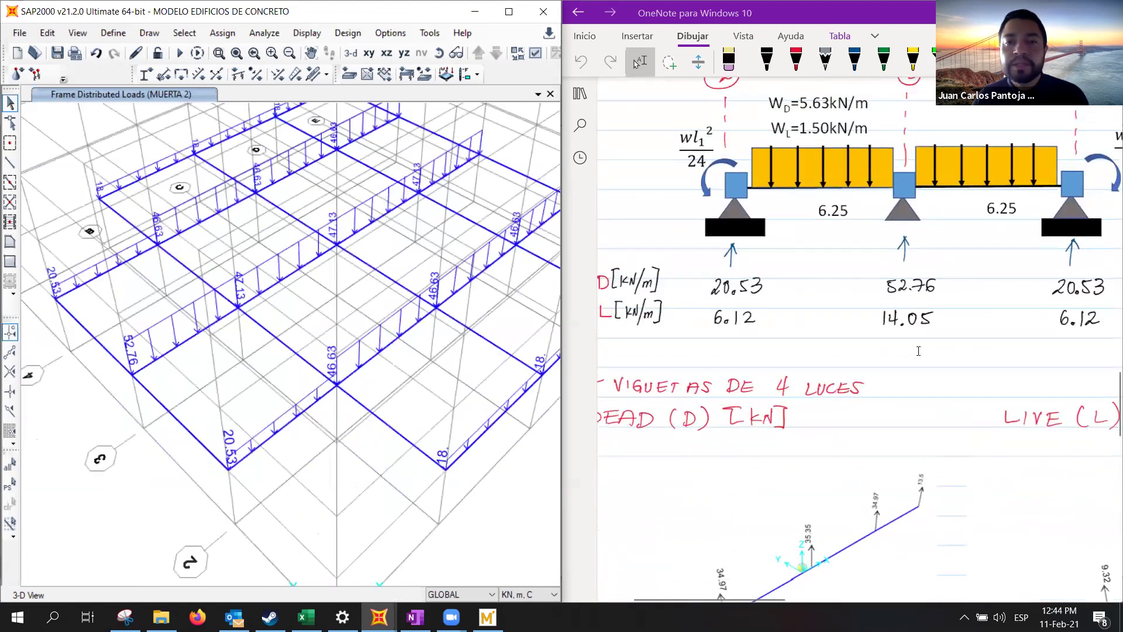
scroll(626, 497, down, 4)
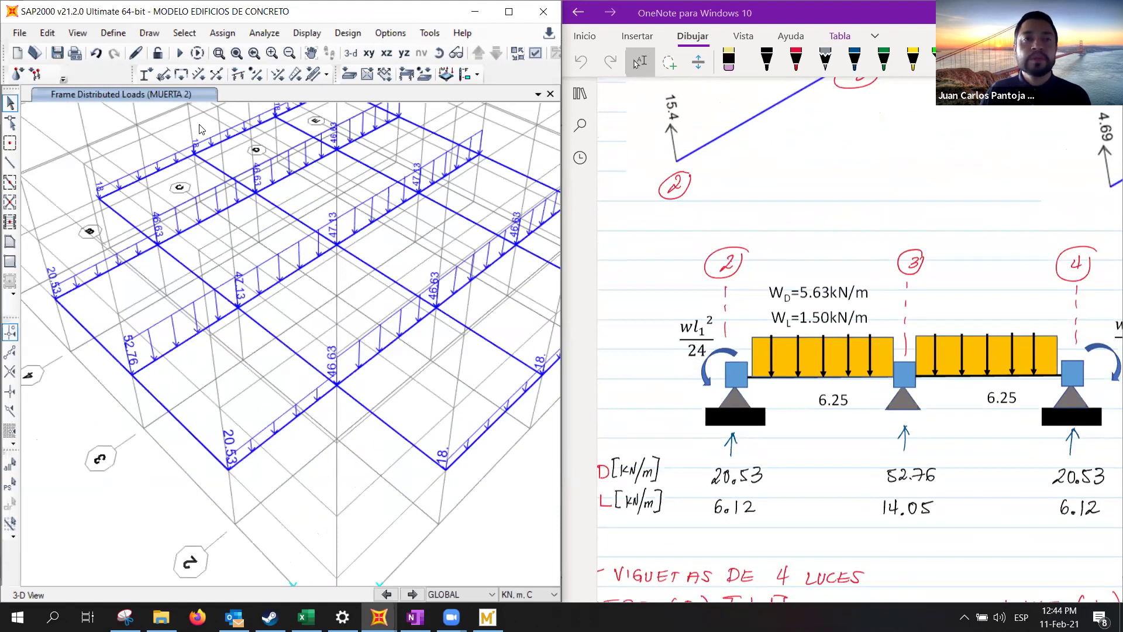
In the plan at Z=3.4, assign a uniform VIVA 1 gravity load of 6.12 kN/m to the axis 2 and 4 beams between A and B.
click(368, 56)
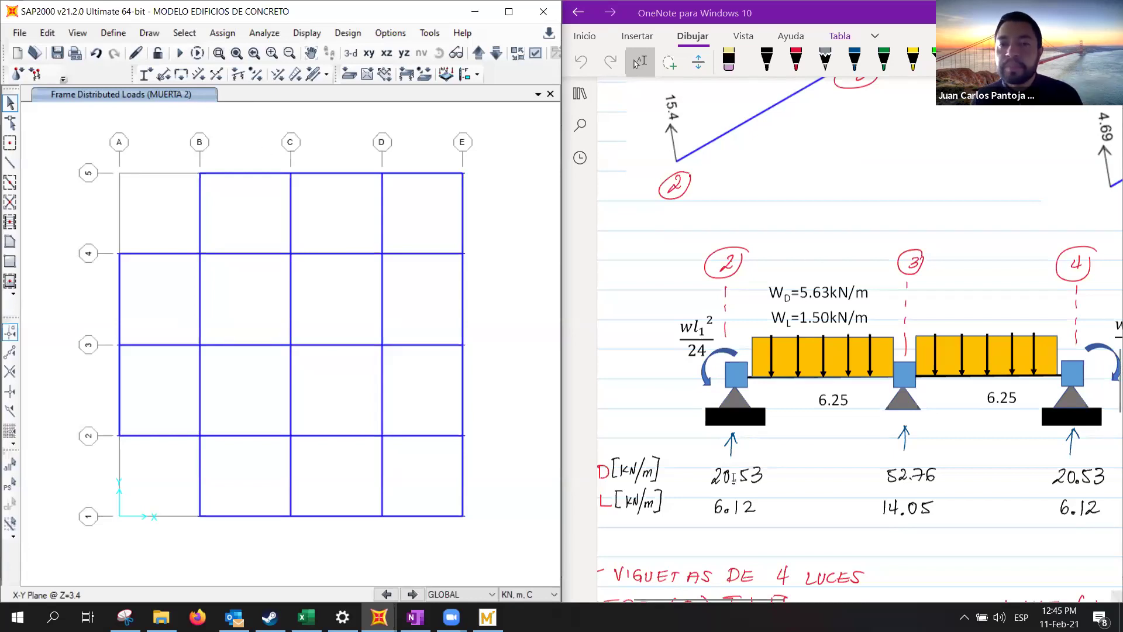
drag(82, 433, 212, 454)
drag(104, 238, 213, 272)
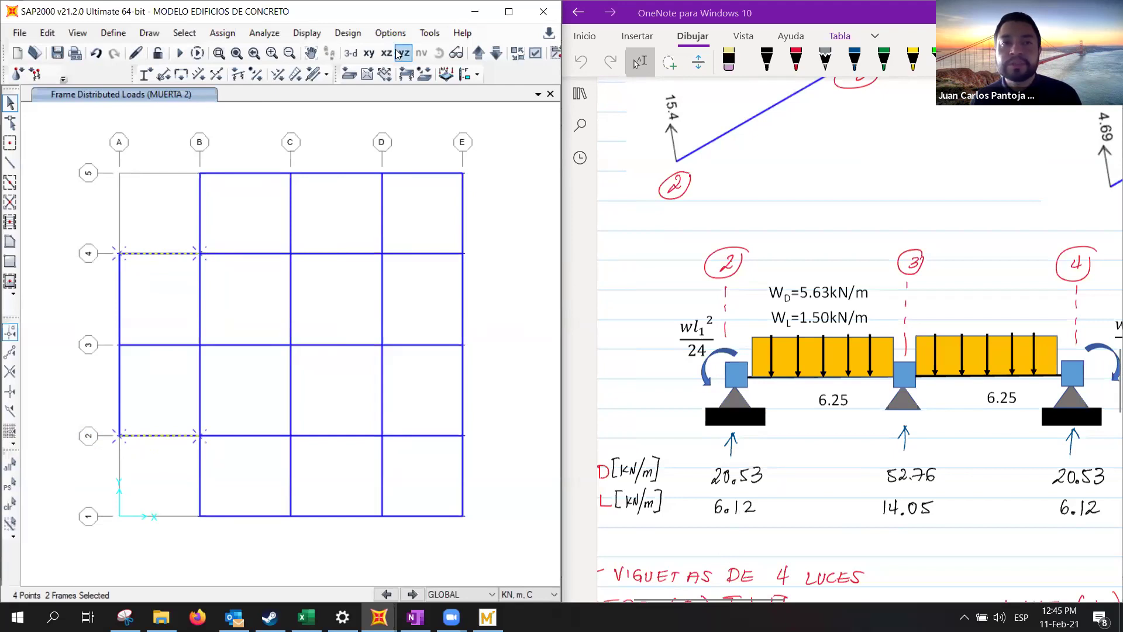
click(296, 75)
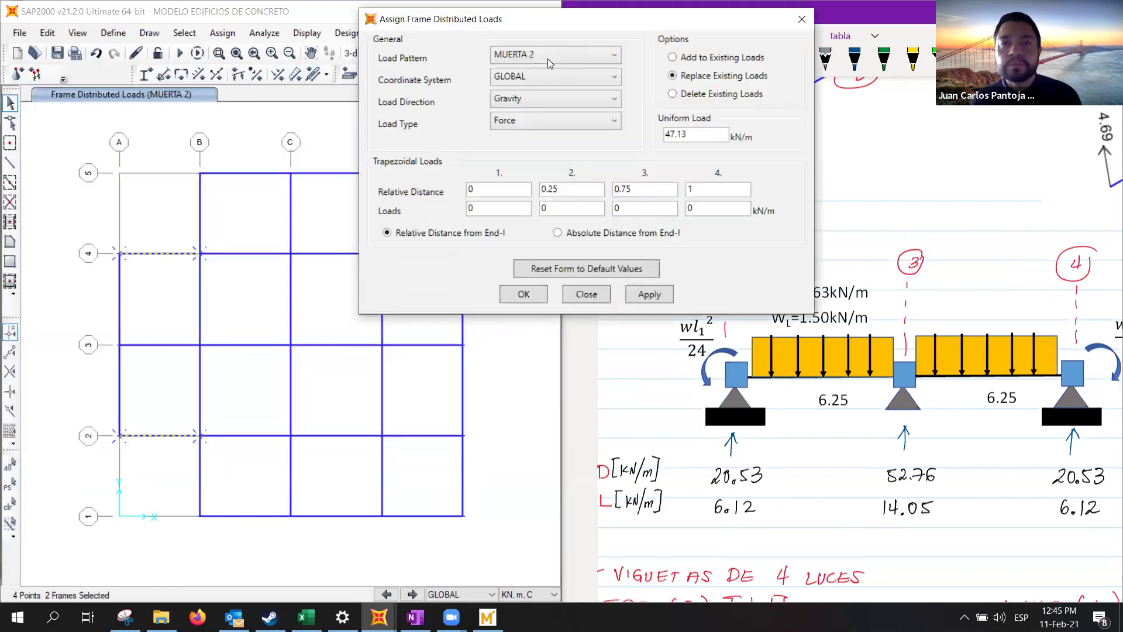
click(550, 56)
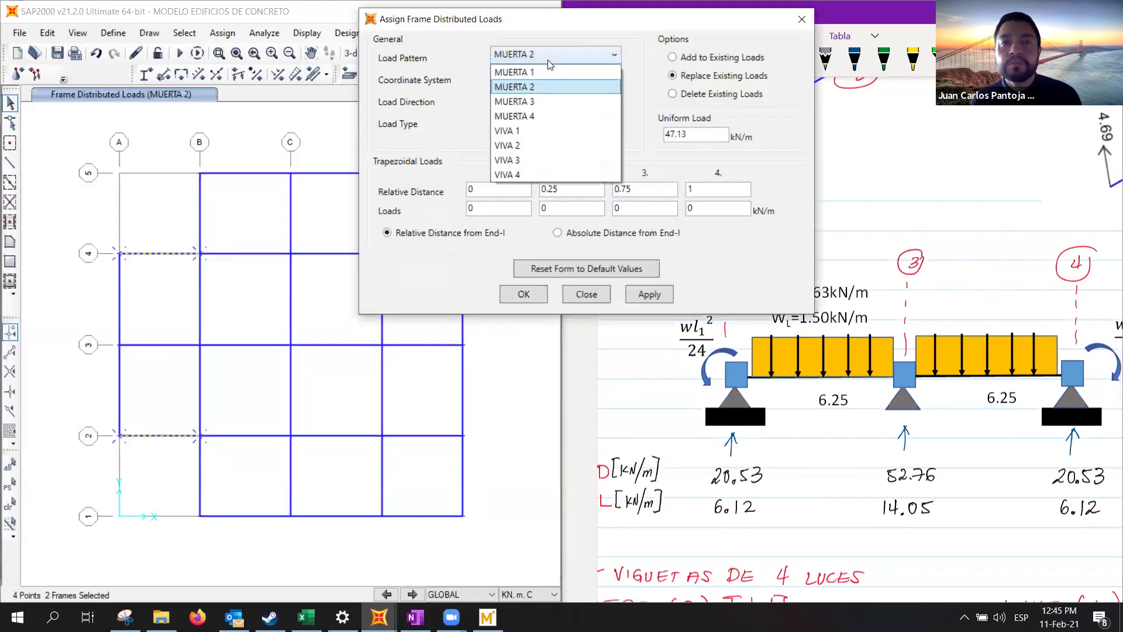
click(532, 134)
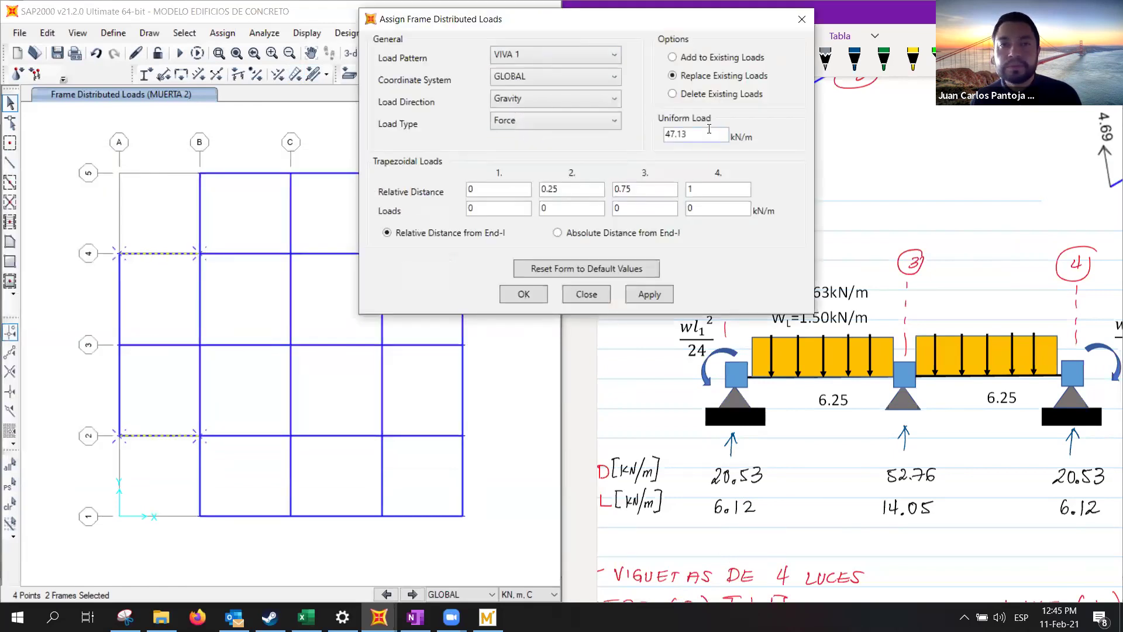
drag(715, 132, 667, 134)
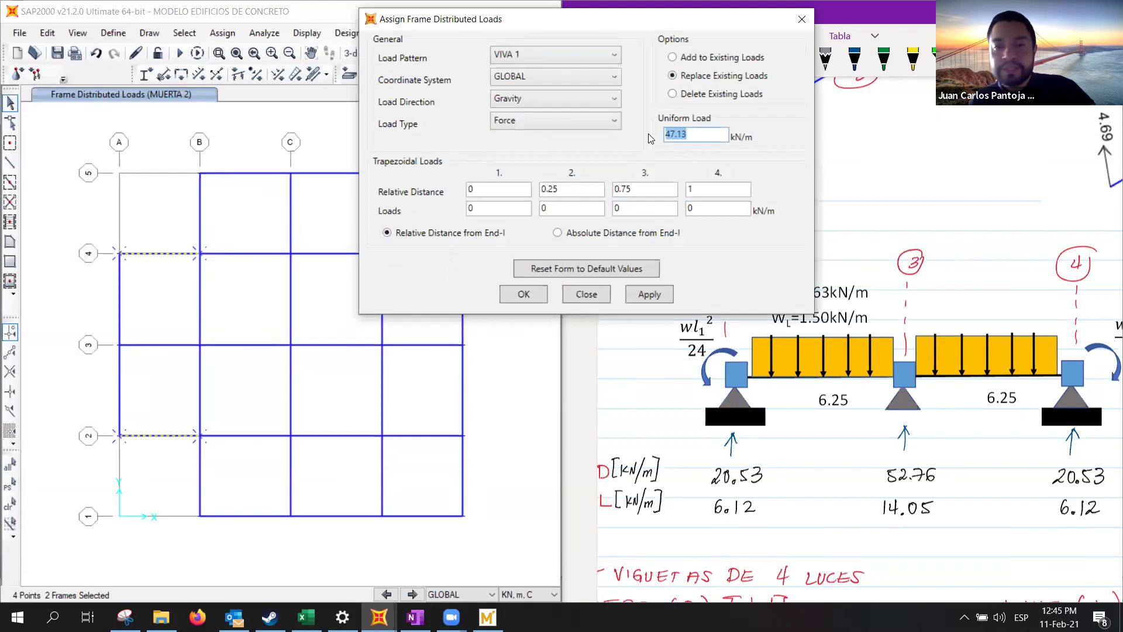
text(6.12)
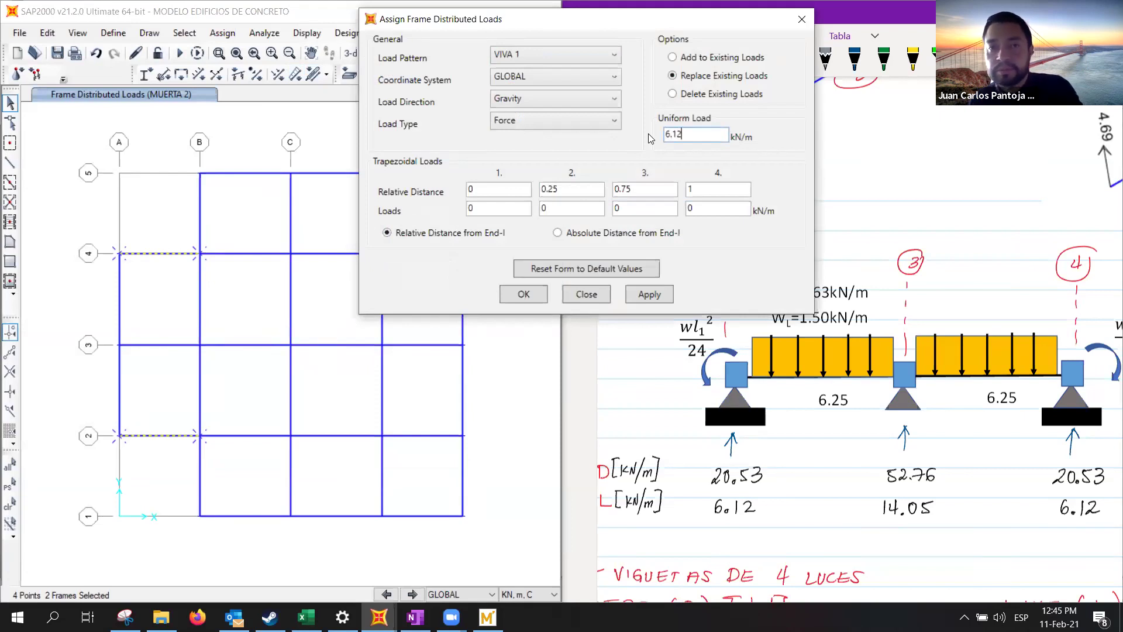
click(649, 294)
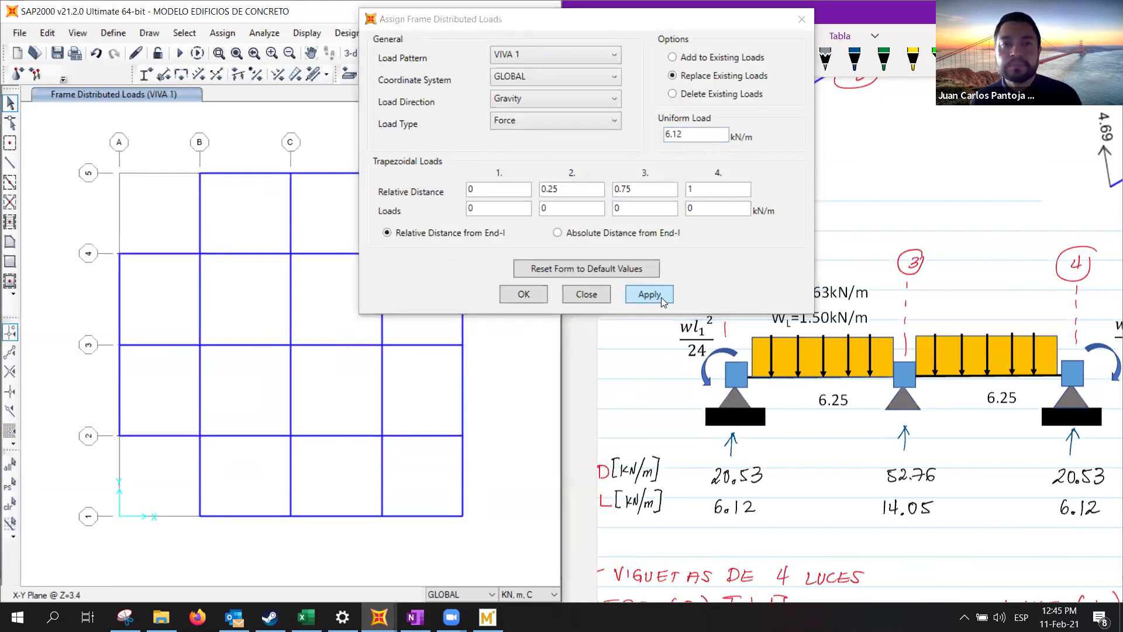
Apply a 14.05 kN/m uniform VIVA 1 load to the axis 3 beam between A and B.
drag(96, 321, 218, 358)
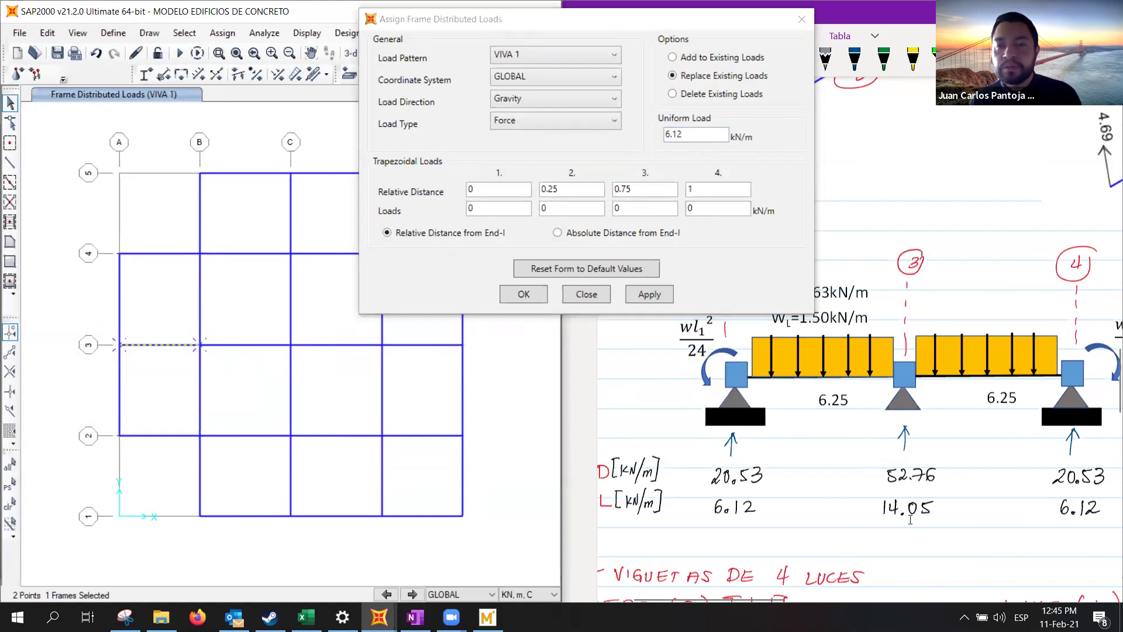
drag(698, 133, 662, 141)
text(14.05)
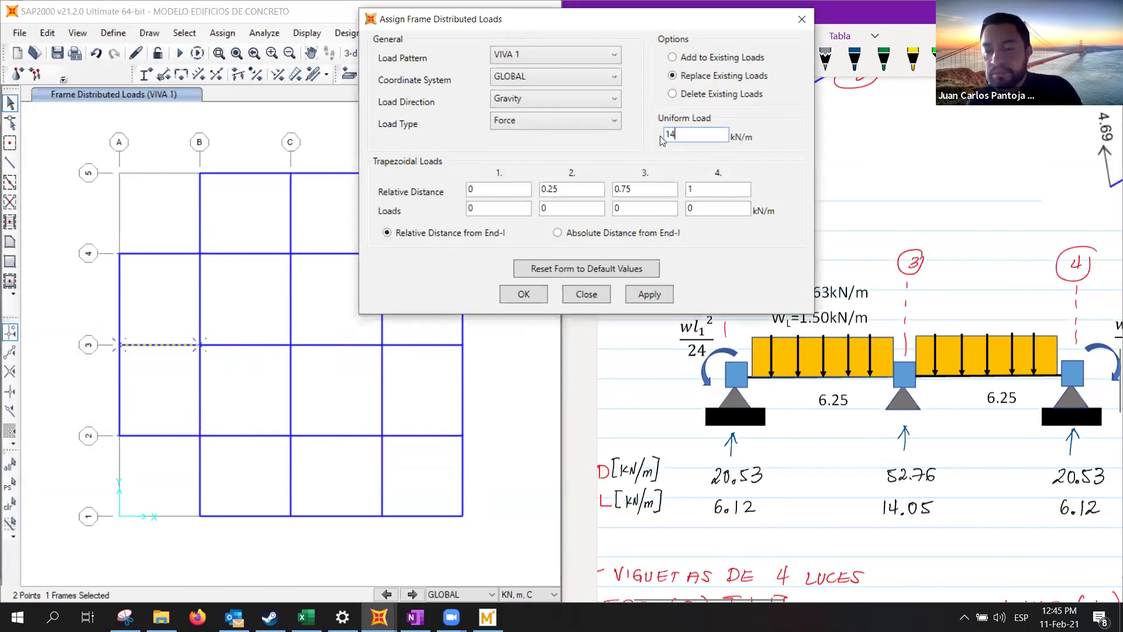
click(653, 295)
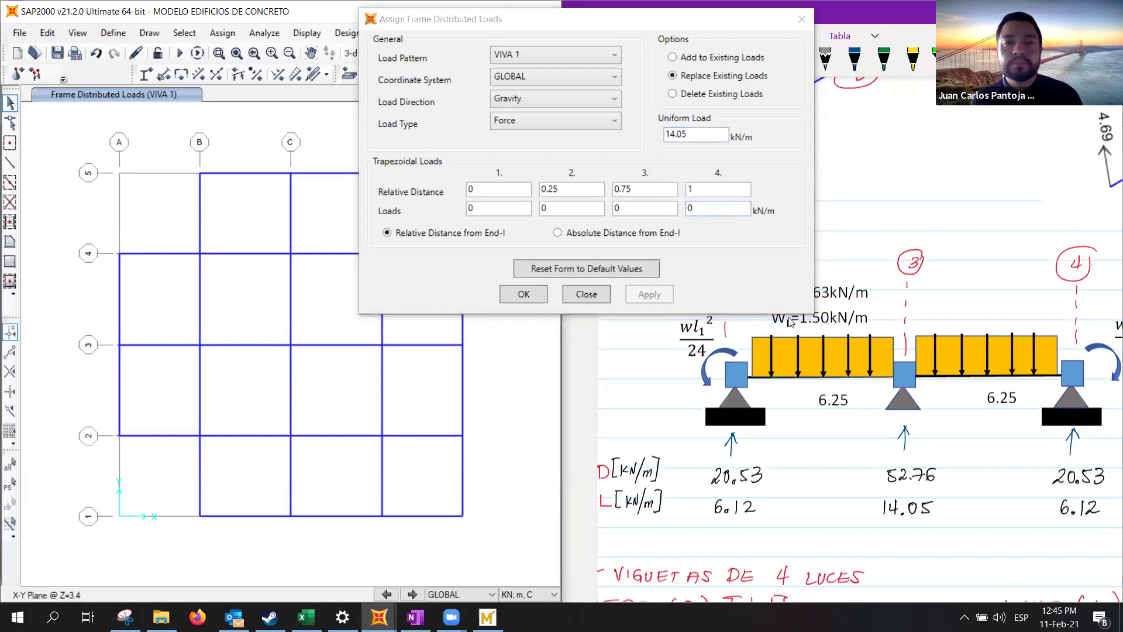
Apply a 5.59 kN/m uniform VIVA 1 gravity load to the axis 1 and 5 beams between B and E.
scroll(896, 423, down, 10)
scroll(896, 422, up, 3)
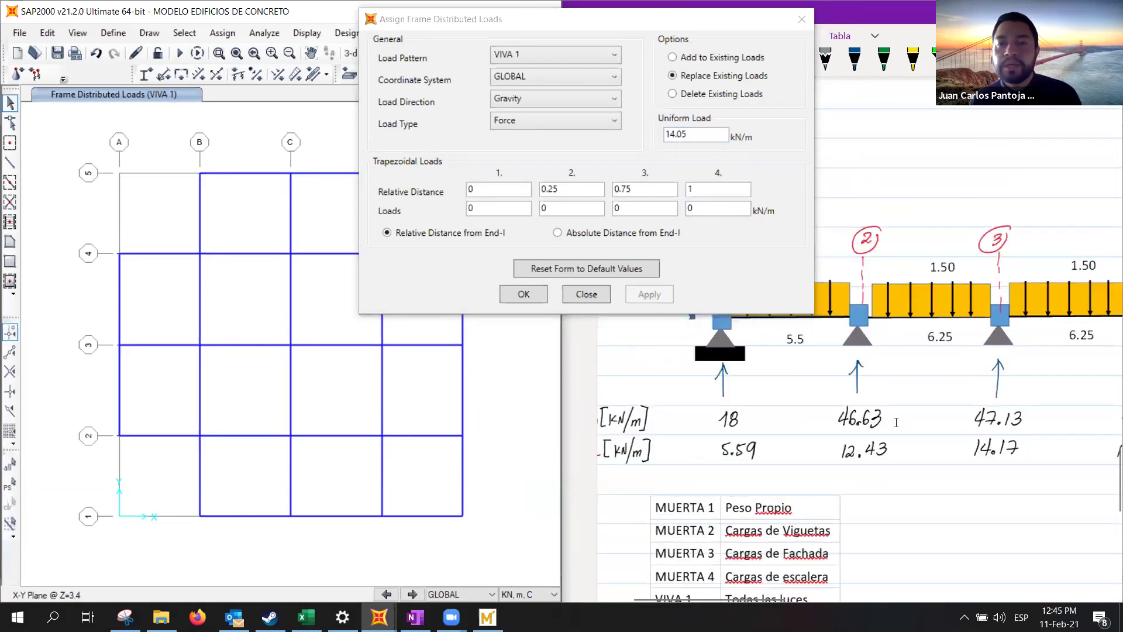
scroll(896, 423, up, 2)
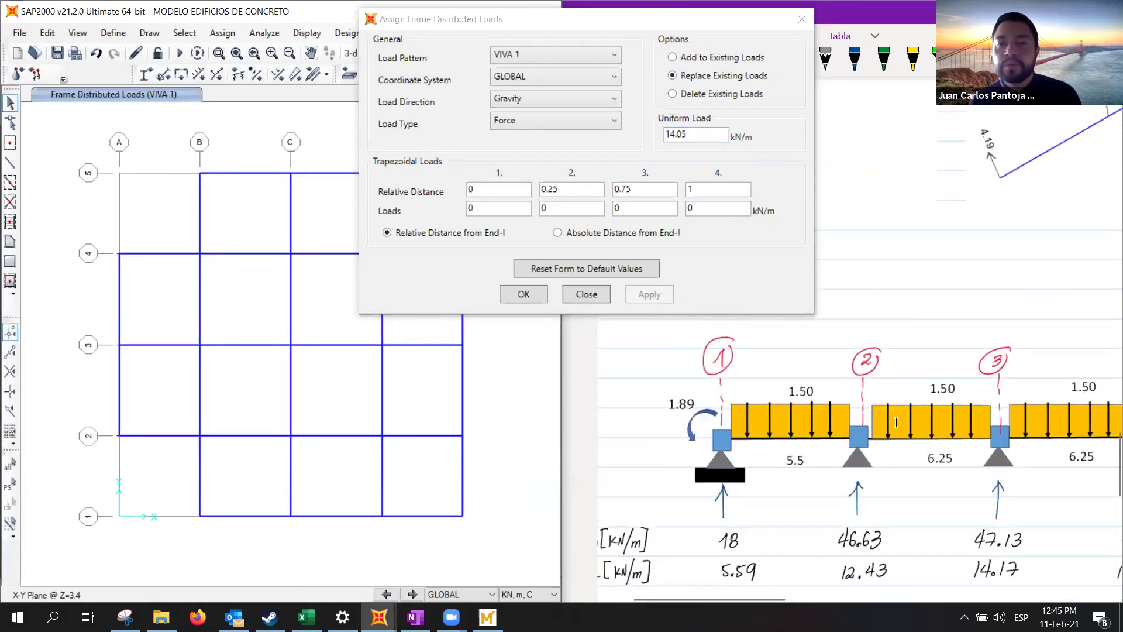
scroll(896, 423, down, 2)
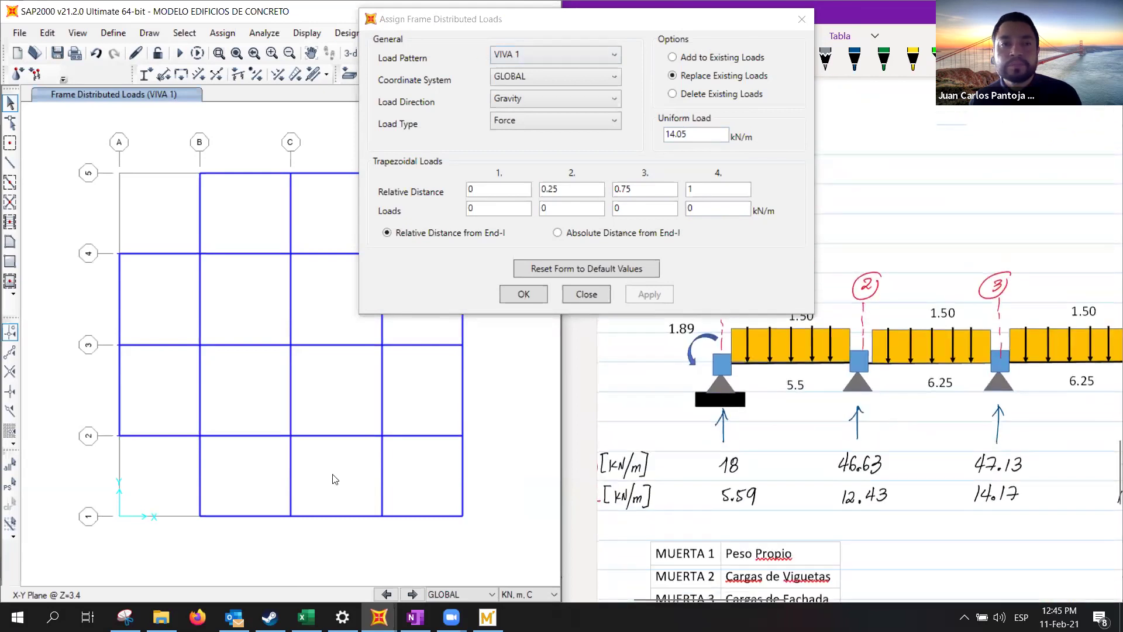
drag(185, 500, 473, 509)
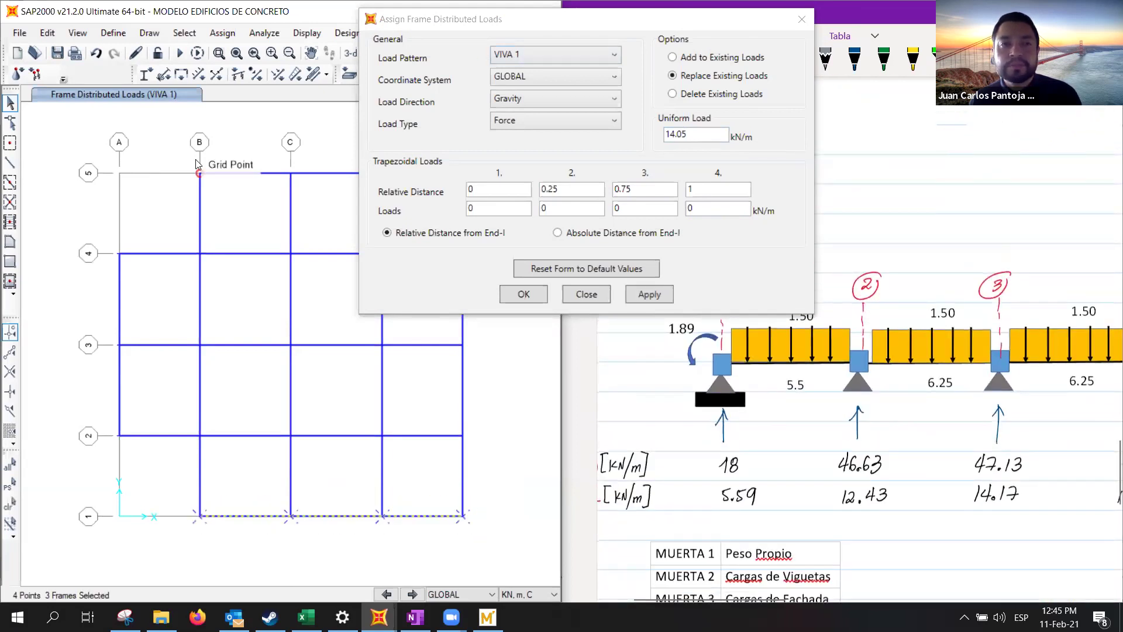
click(549, 20)
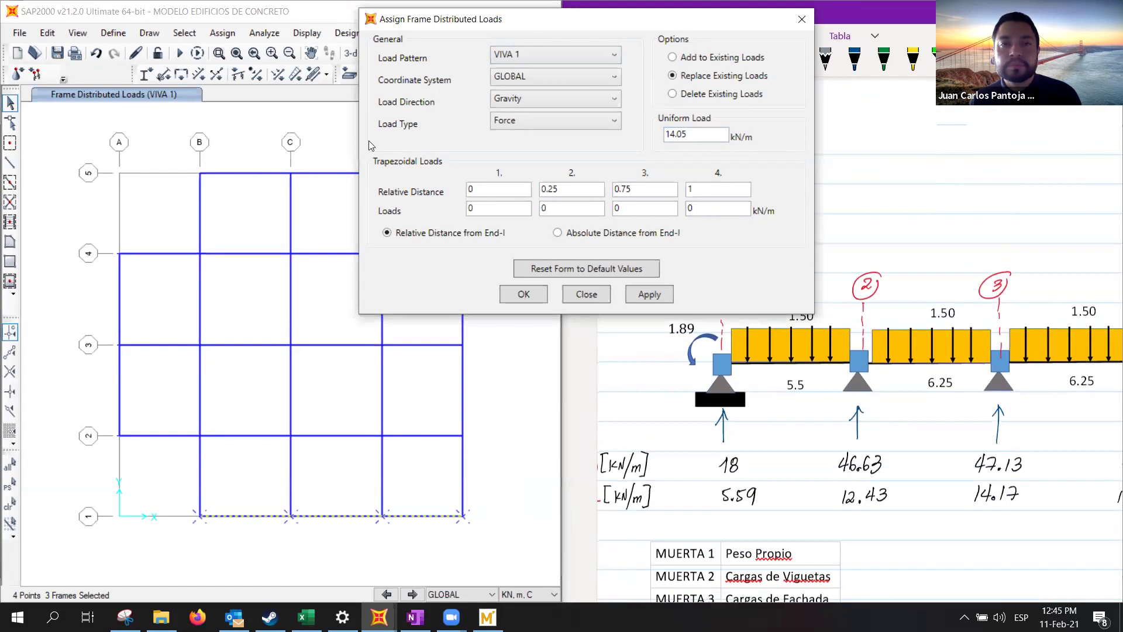
drag(549, 20, 668, 15)
drag(176, 143, 478, 199)
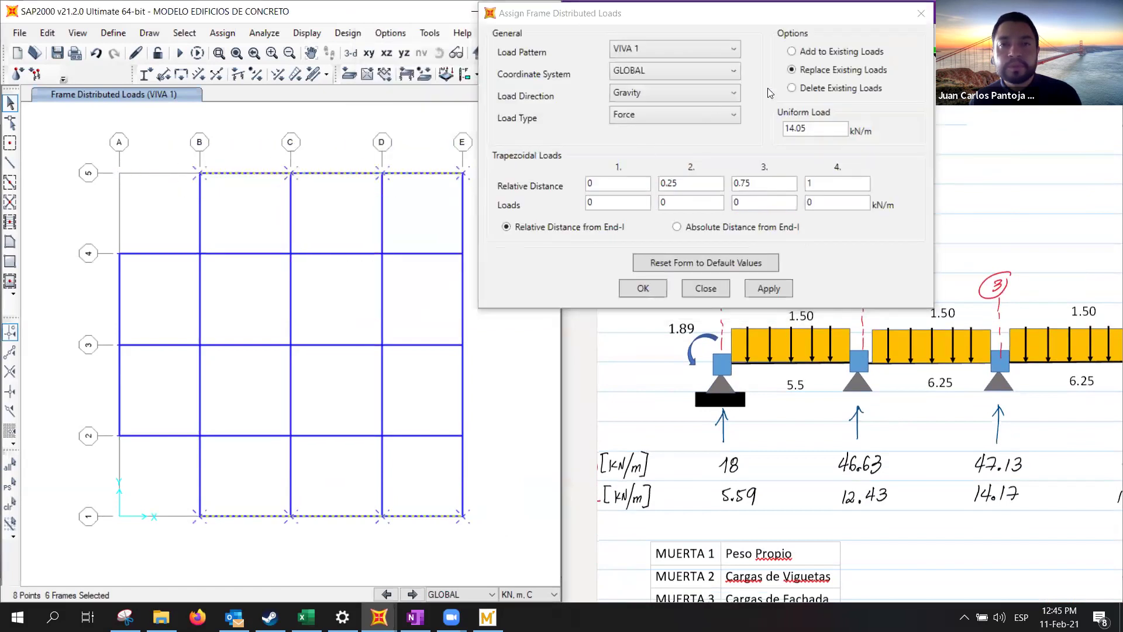
click(762, 128)
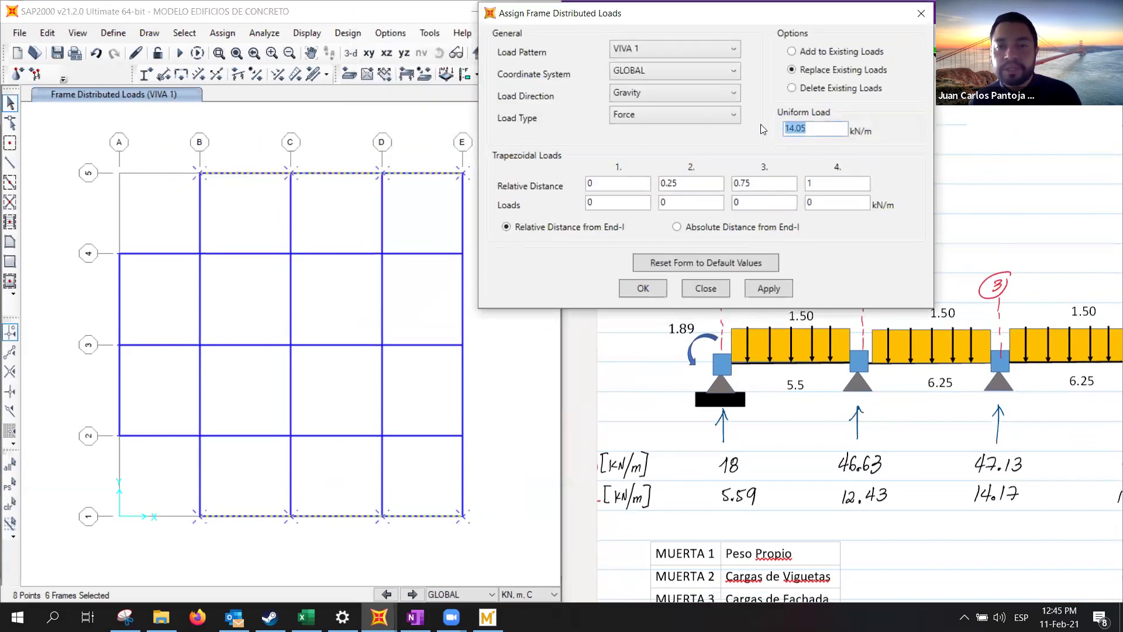
text(5.5)
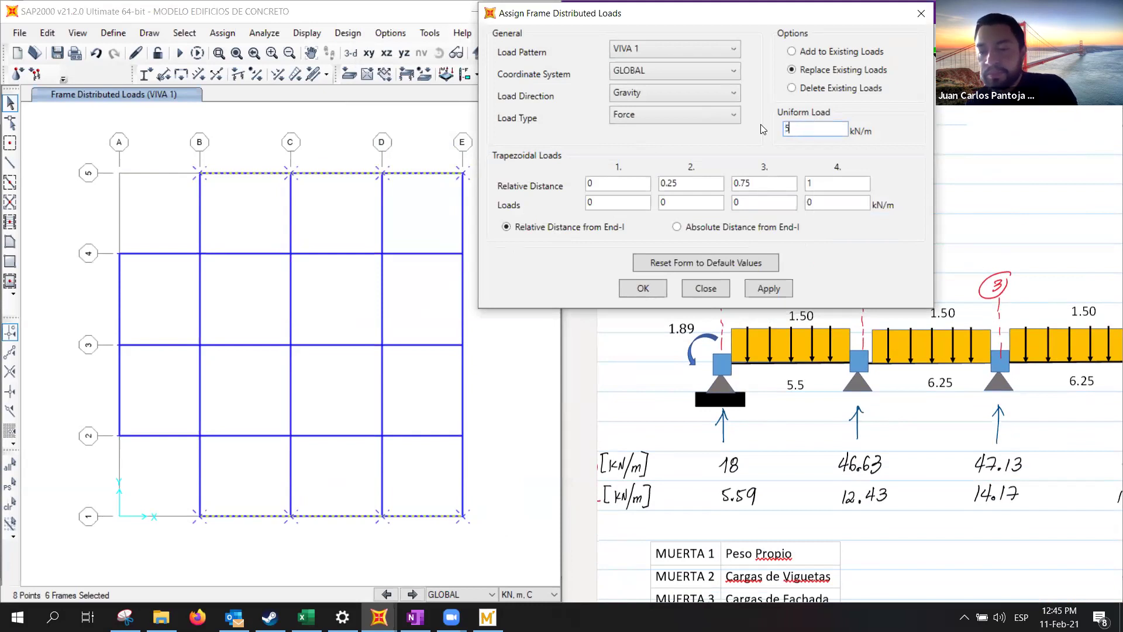
text(9)
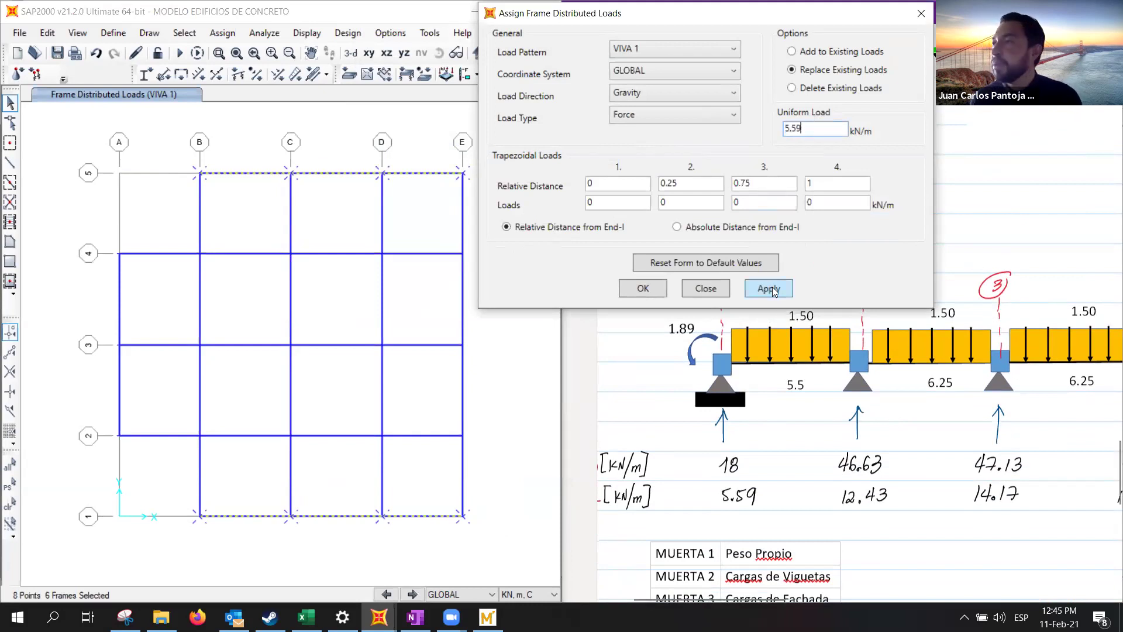
click(774, 291)
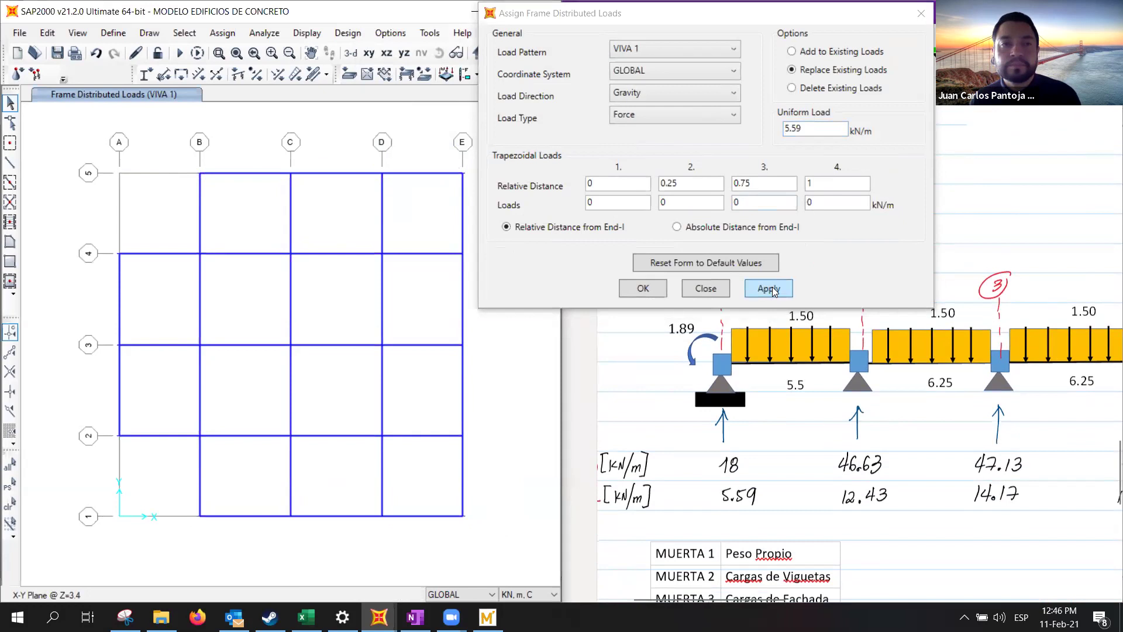
Apply a 12.43 kN/m uniform VIVA 1 load to the axis 2 and 4 beams between B and E.
drag(188, 411, 482, 454)
drag(187, 241, 475, 270)
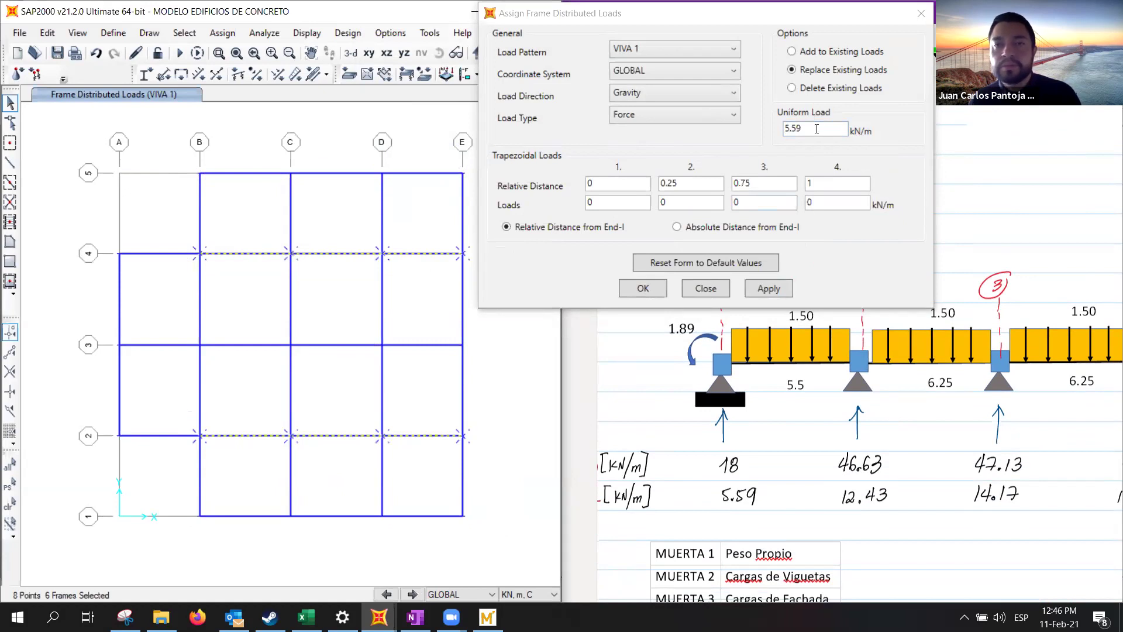
click(740, 135)
text(12.43)
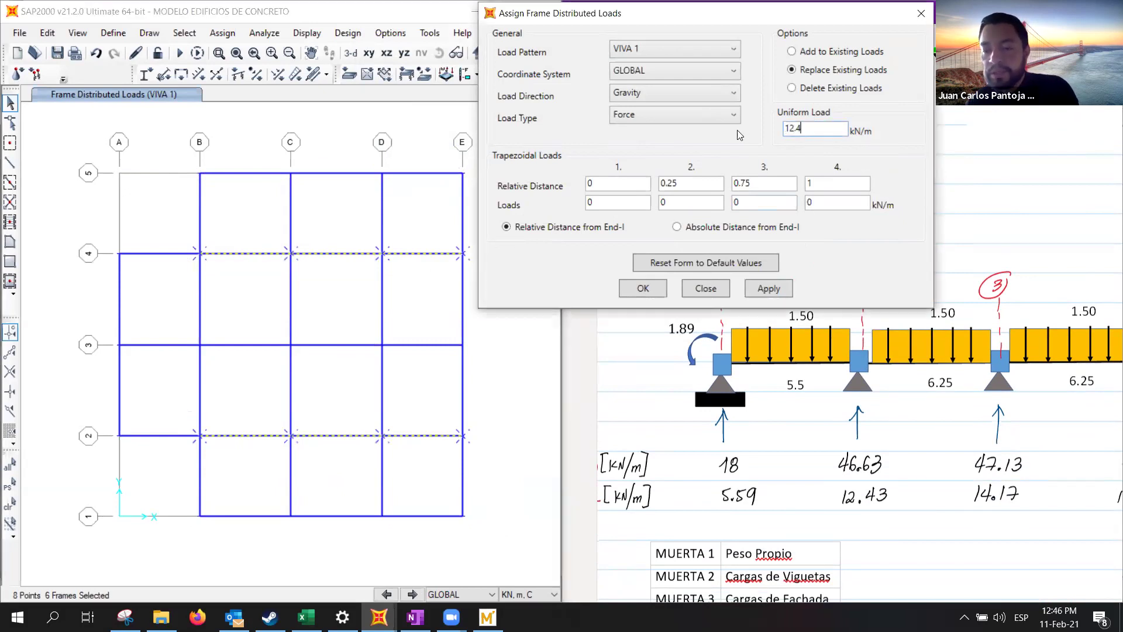
click(772, 293)
Apply a 14.17 kN/m uniform VIVA 1 load to the axis 3 beams between B and E, and close the load assignment.
drag(187, 331, 475, 364)
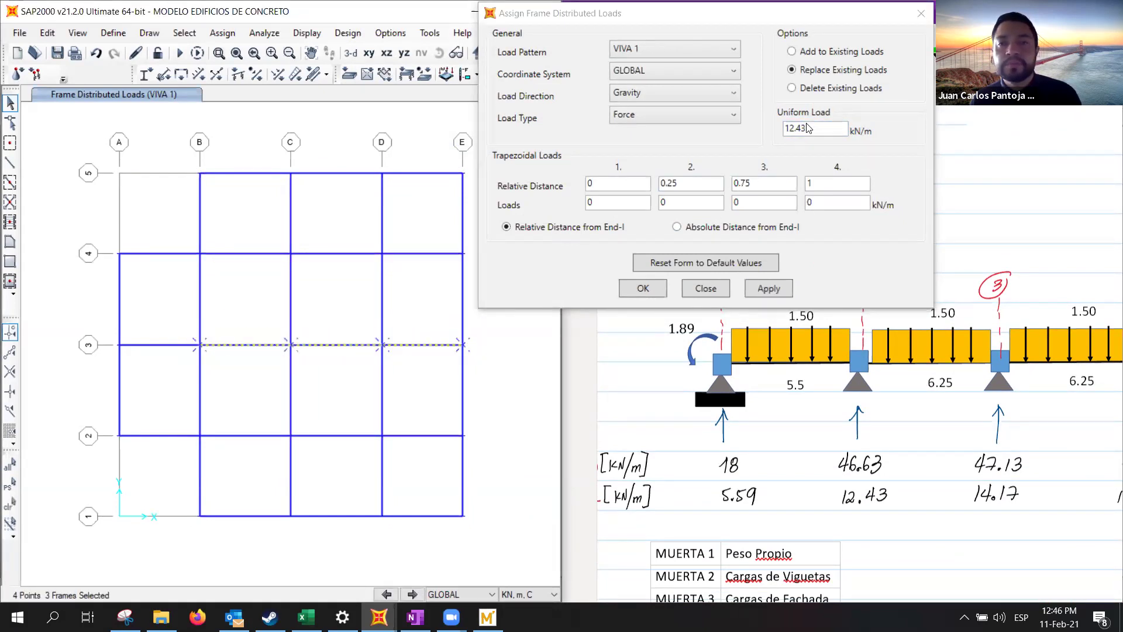
drag(824, 126, 777, 132)
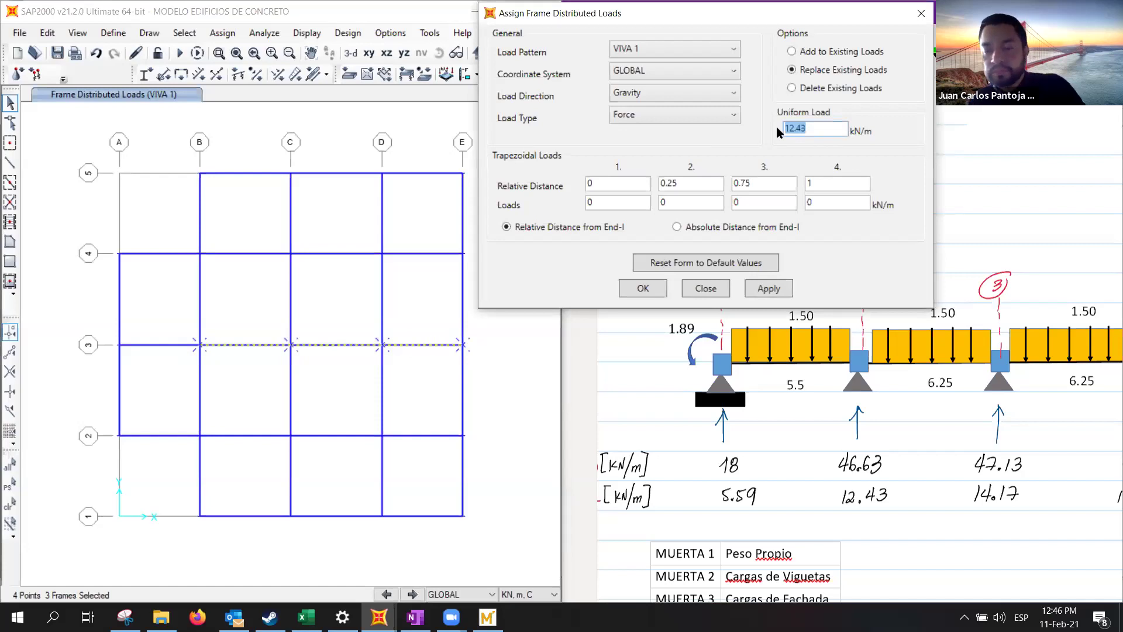
text(14.17)
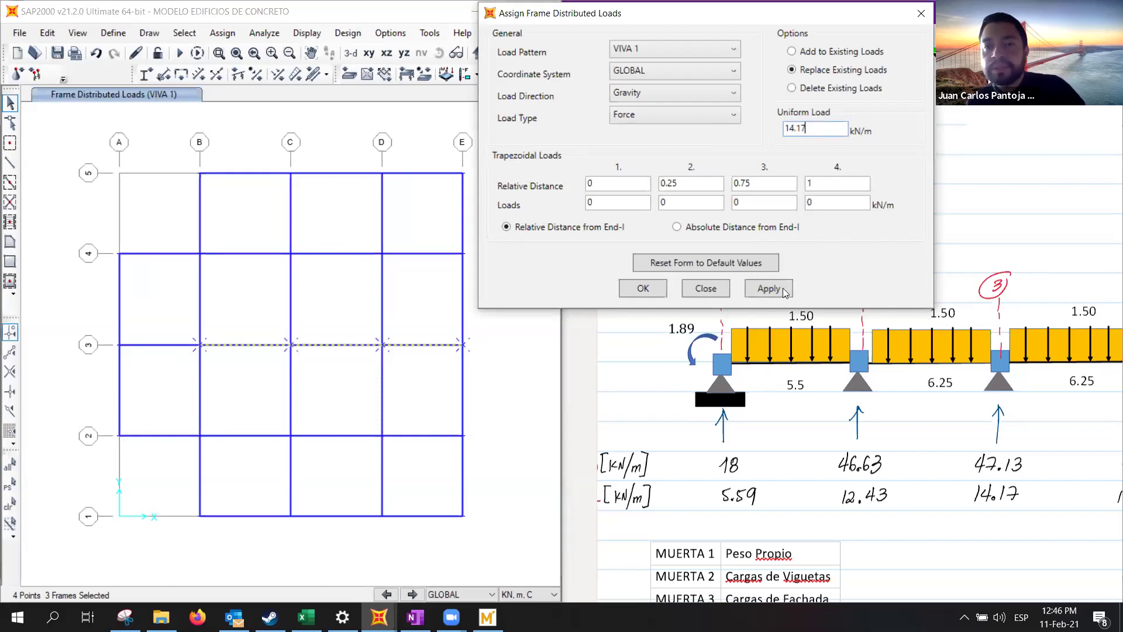
click(782, 288)
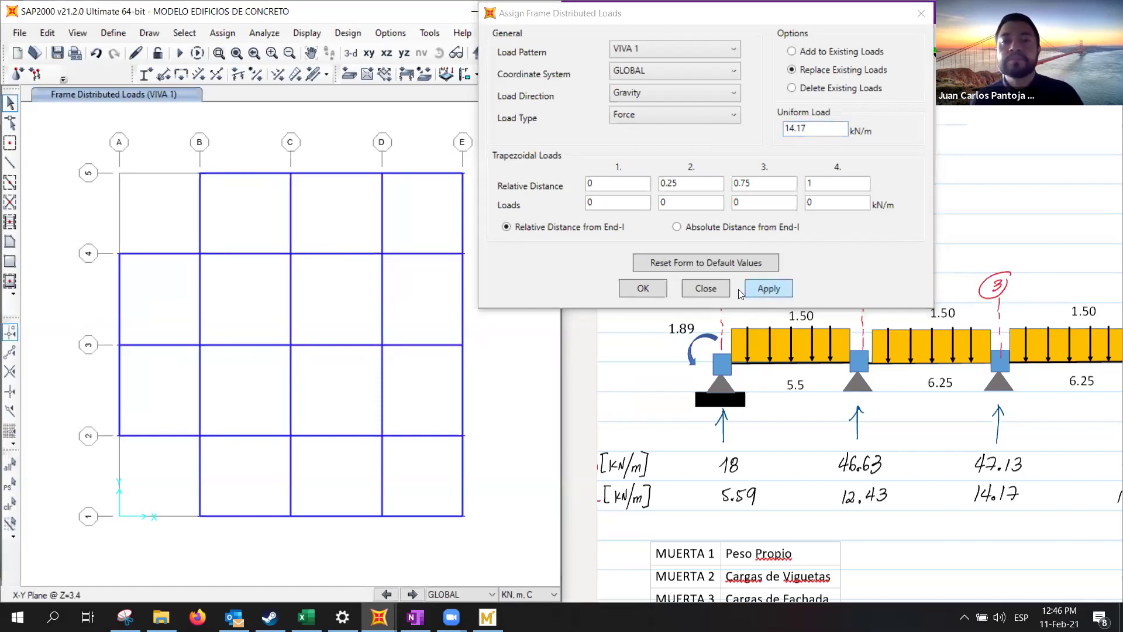
click(635, 288)
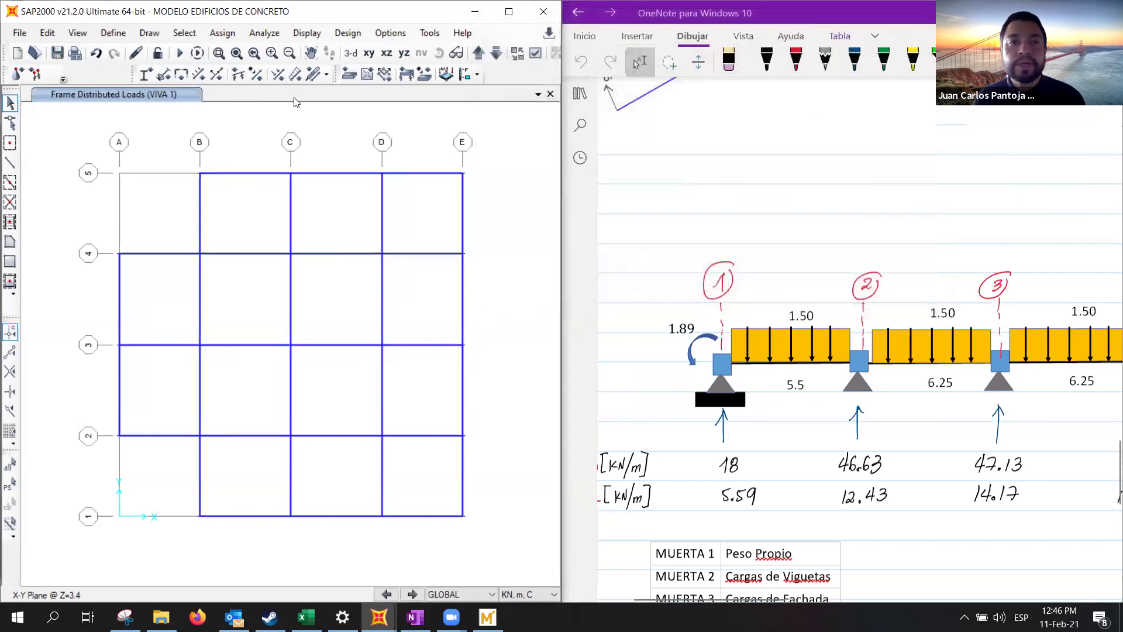
Examine the assigned VIVA 1 beam loads in the 3D view against the live joist reactions and load pattern table in the notes.
click(351, 53)
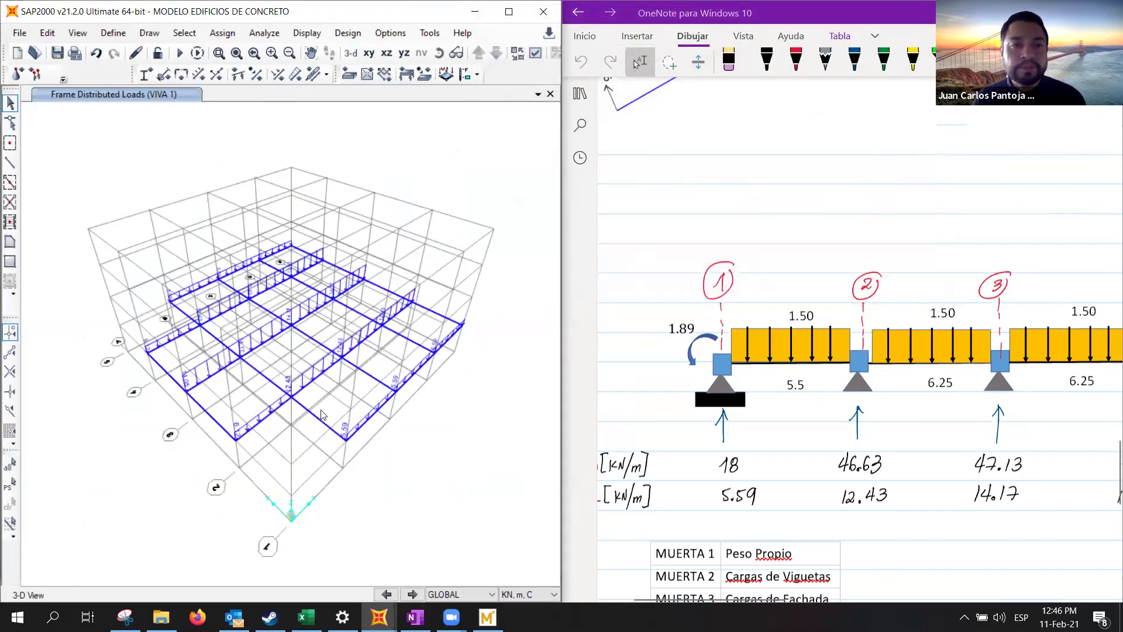
scroll(321, 415, up, 2)
middle_drag(320, 369, 339, 413)
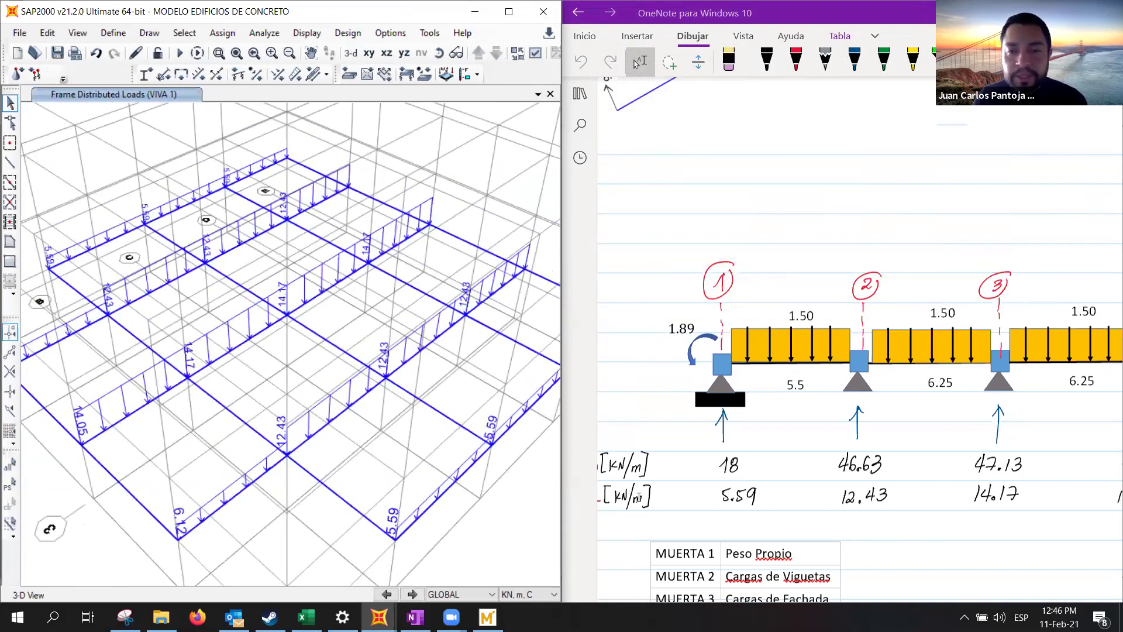
click(888, 585)
mouse_move(766, 592)
mouse_down()
mouse_move(857, 587)
mouse_move(773, 586)
mouse_up()
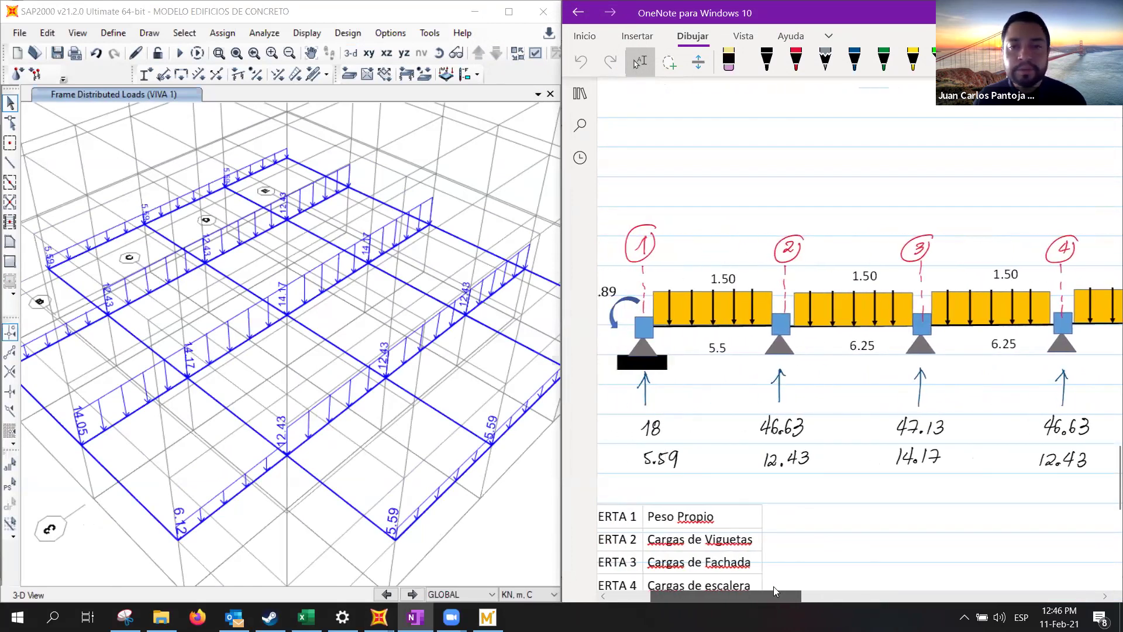
scroll(876, 363, down, 5)
scroll(876, 363, up, 7)
scroll(875, 362, down, 3)
middle_drag(336, 427, 372, 422)
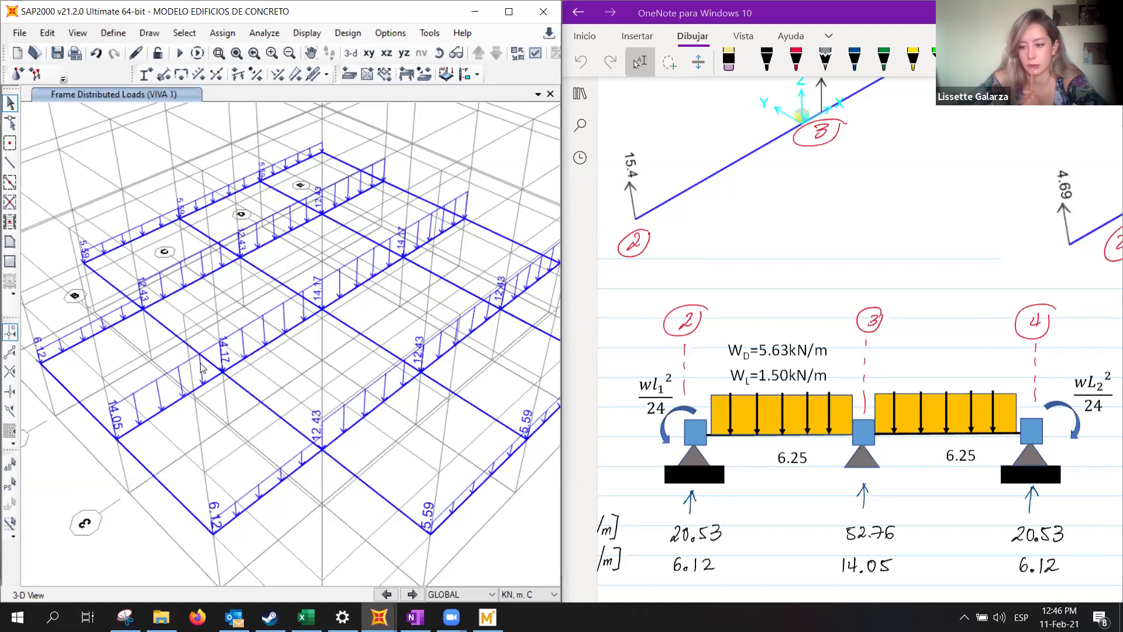
scroll(878, 455, down, 3)
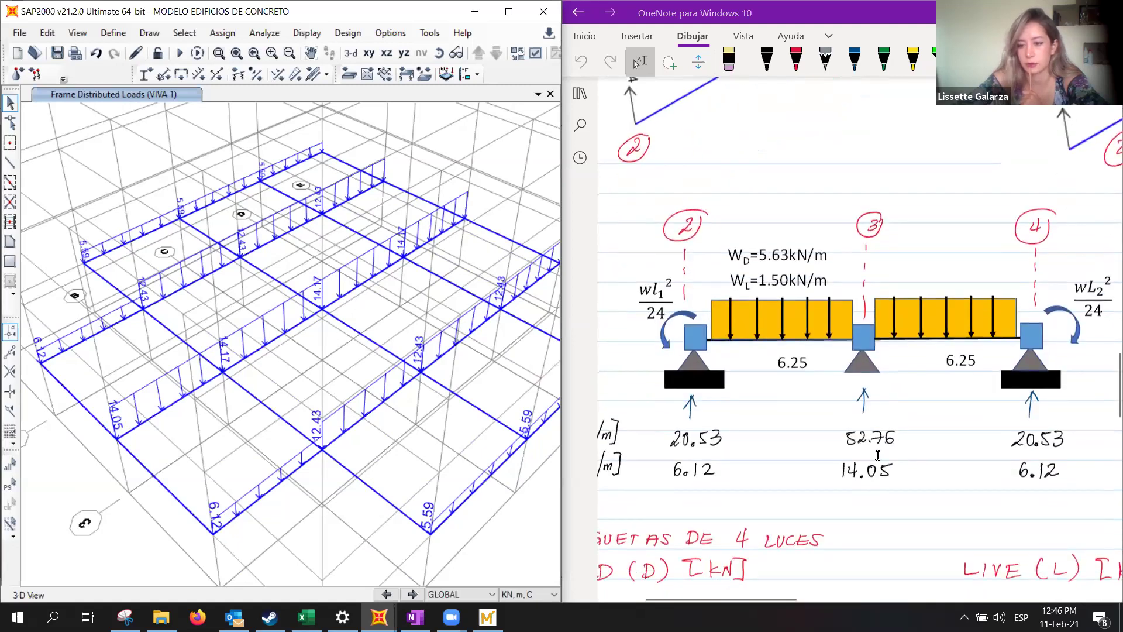
scroll(836, 475, down, 15)
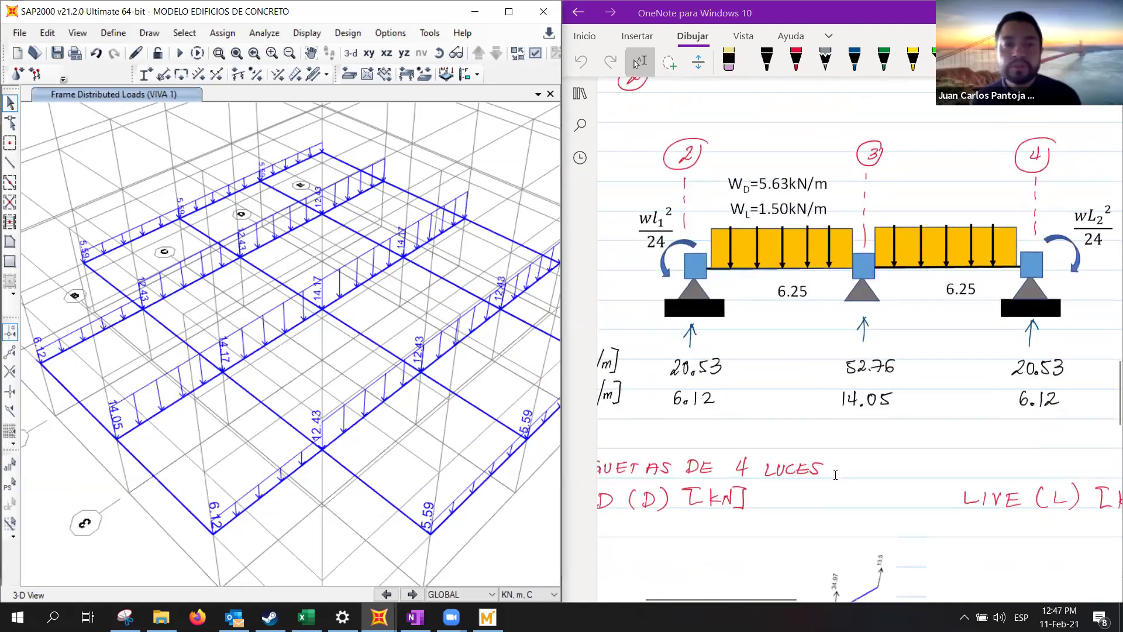
scroll(836, 475, down, 4)
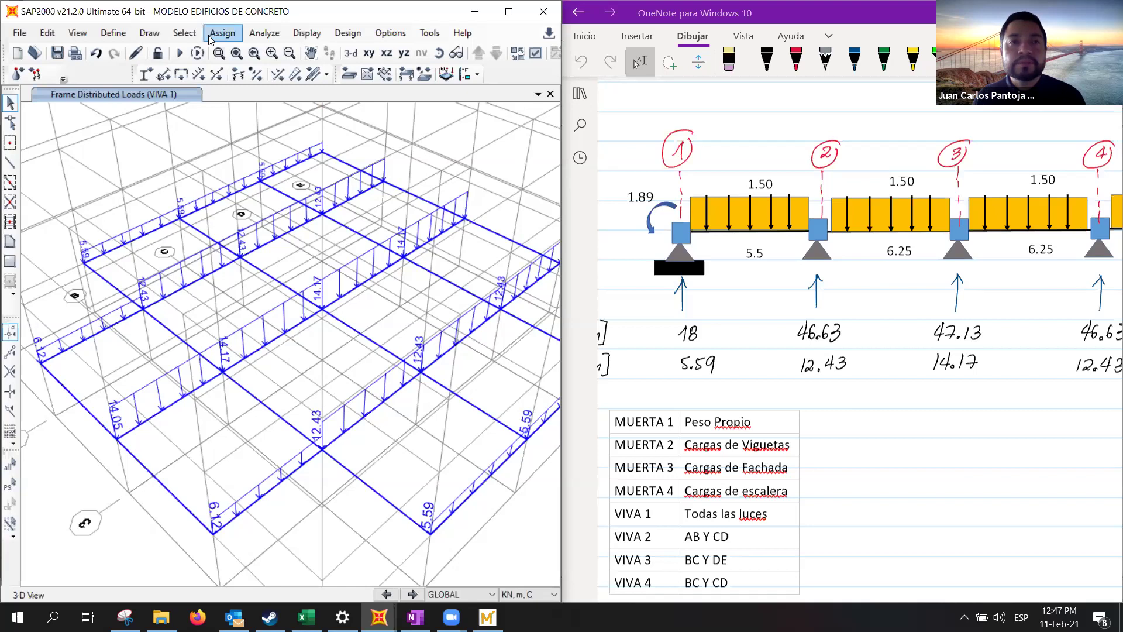
In the plan at Z=3.4, assign a uniform MUERTA 3 gravity load of 8 kN/m to all perimeter beams, including those around the two recessed corners.
click(368, 52)
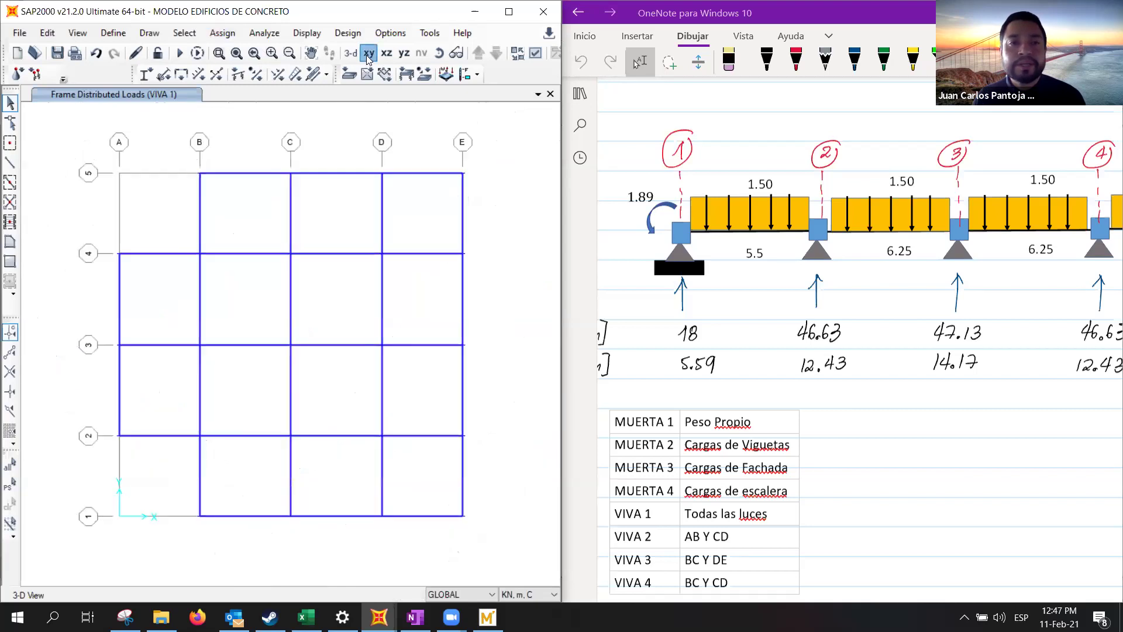
drag(163, 161, 477, 181)
drag(452, 141, 503, 528)
drag(181, 504, 494, 543)
drag(195, 427, 211, 533)
drag(96, 413, 208, 451)
drag(94, 229, 219, 271)
drag(188, 157, 213, 268)
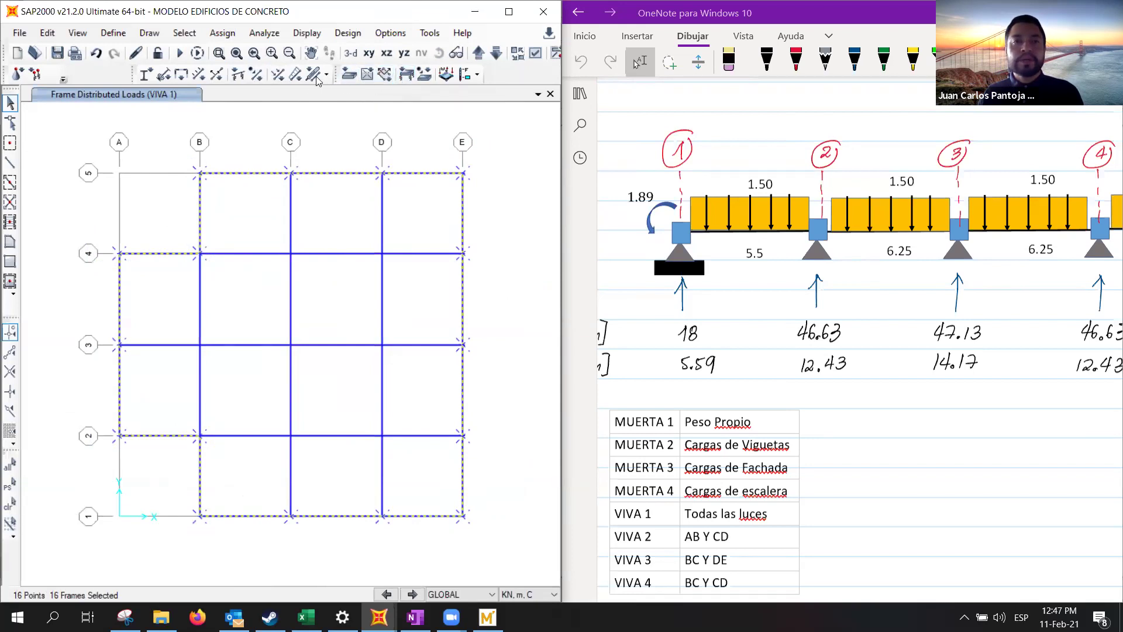
click(295, 75)
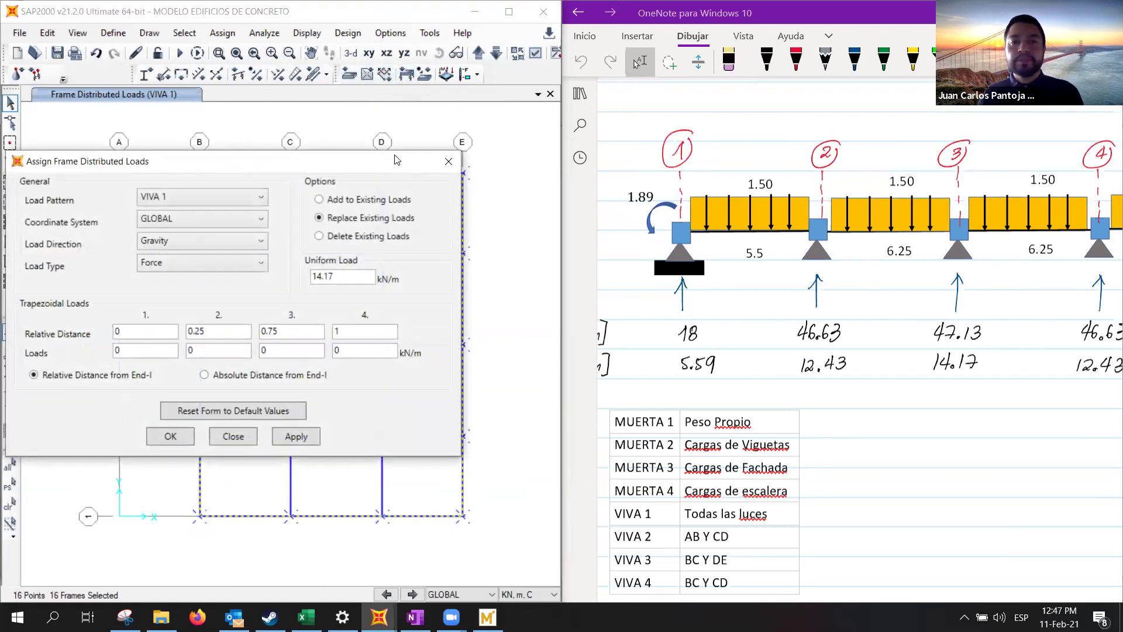
drag(396, 156, 961, 57)
click(763, 99)
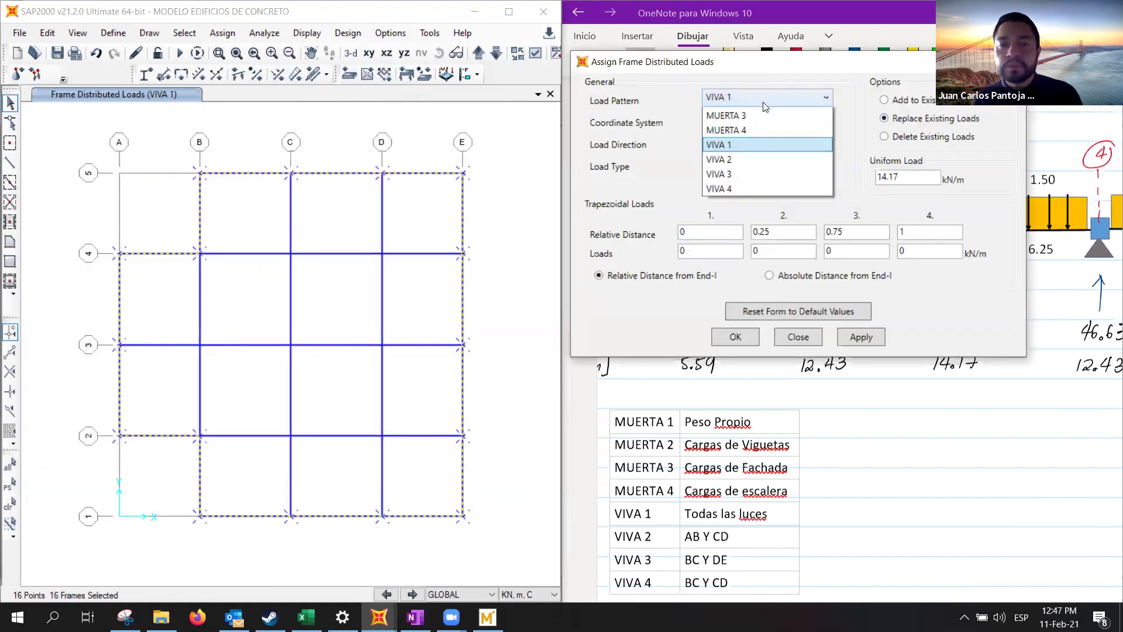
click(750, 145)
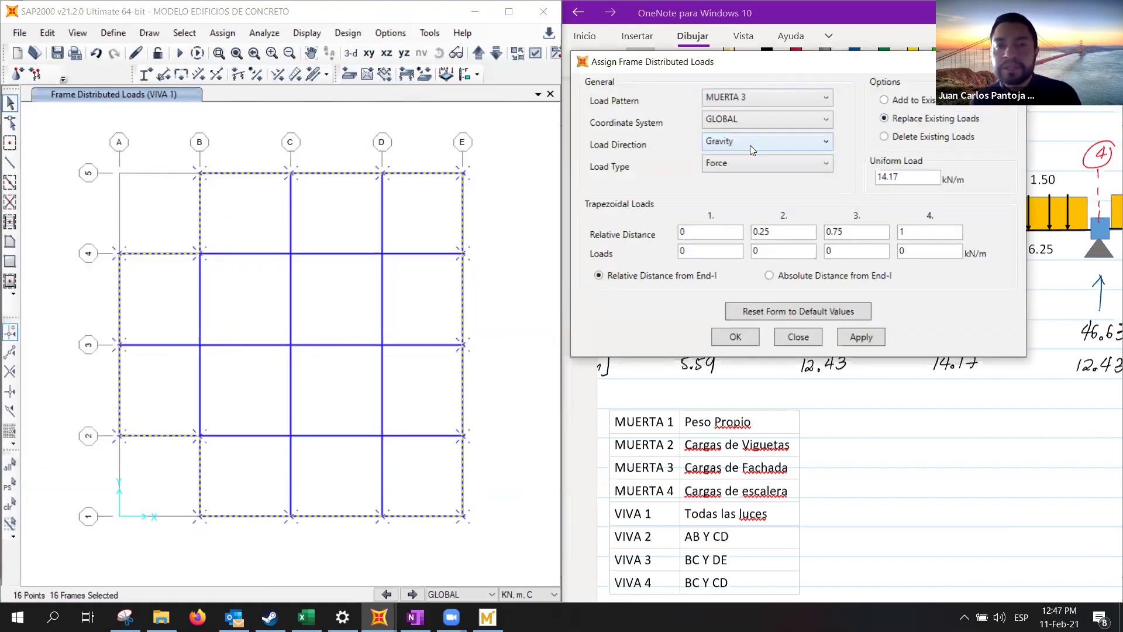
click(915, 178)
drag(916, 178, 848, 184)
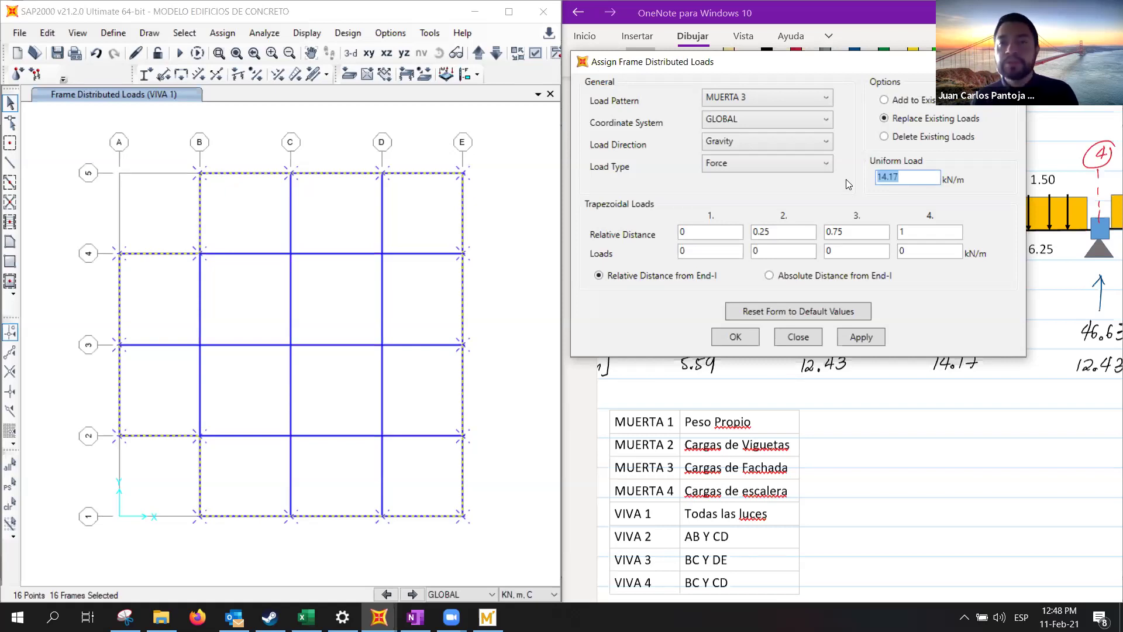
click(925, 174)
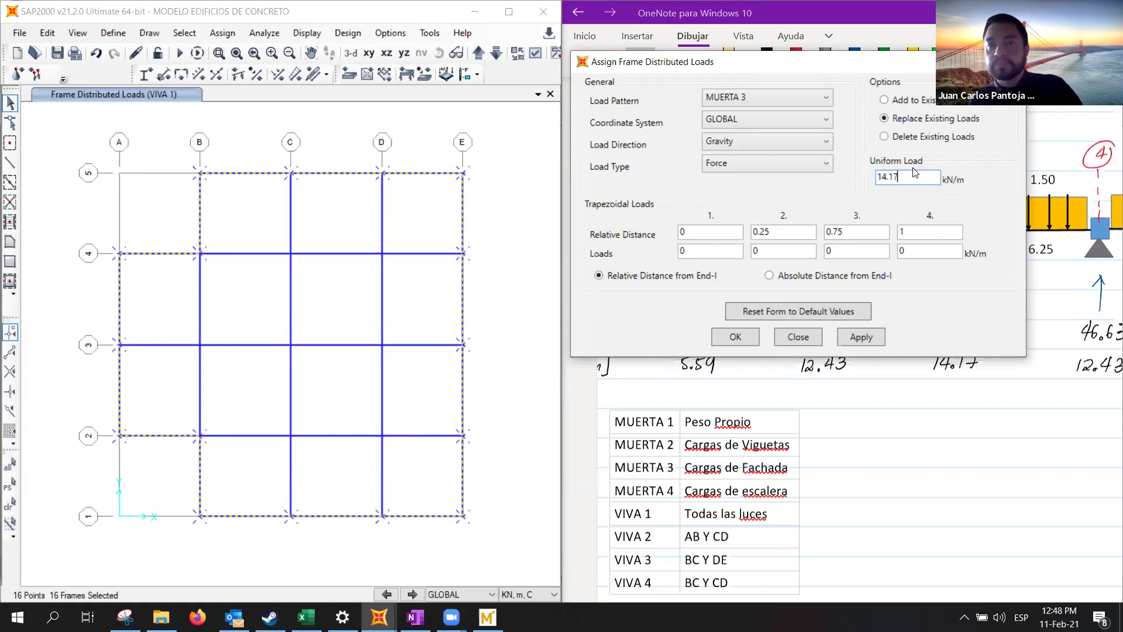
drag(920, 177, 851, 180)
text(8)
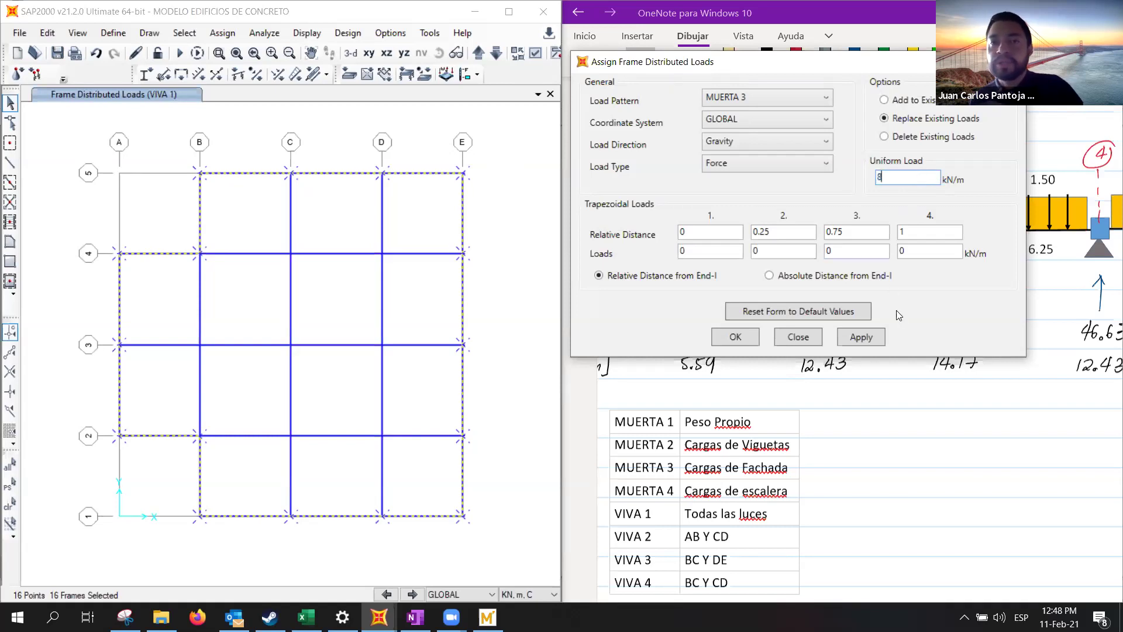
click(860, 338)
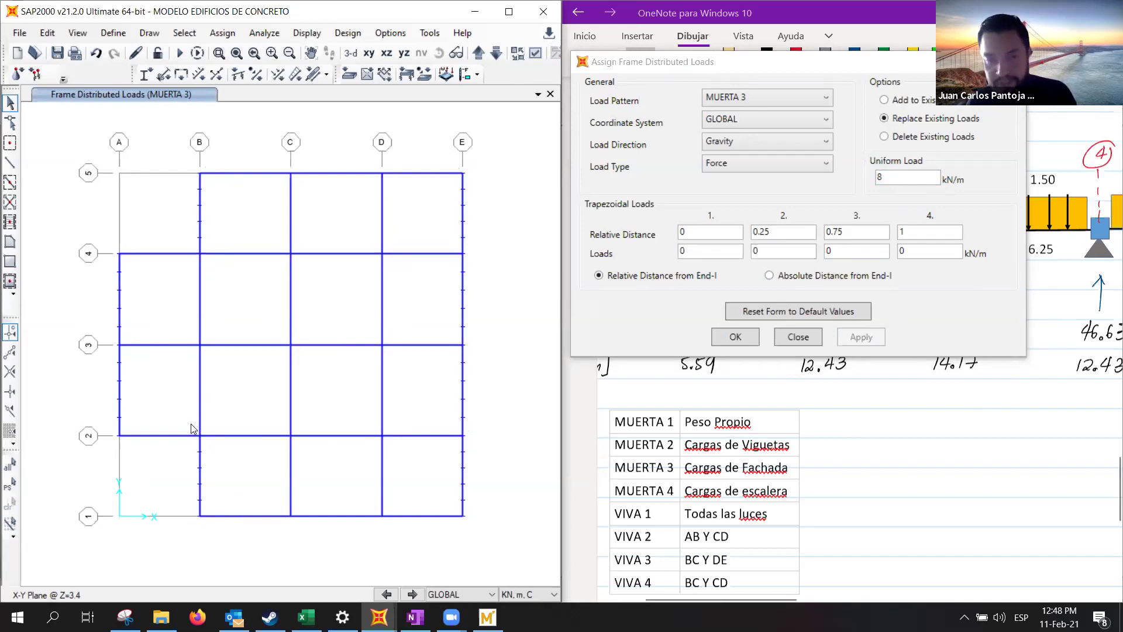
Assign a uniform MUERTA 4 gravity load of 15 kN/m to the axis B beam between axes 1 and 2, and show it in 3D.
drag(193, 429, 220, 532)
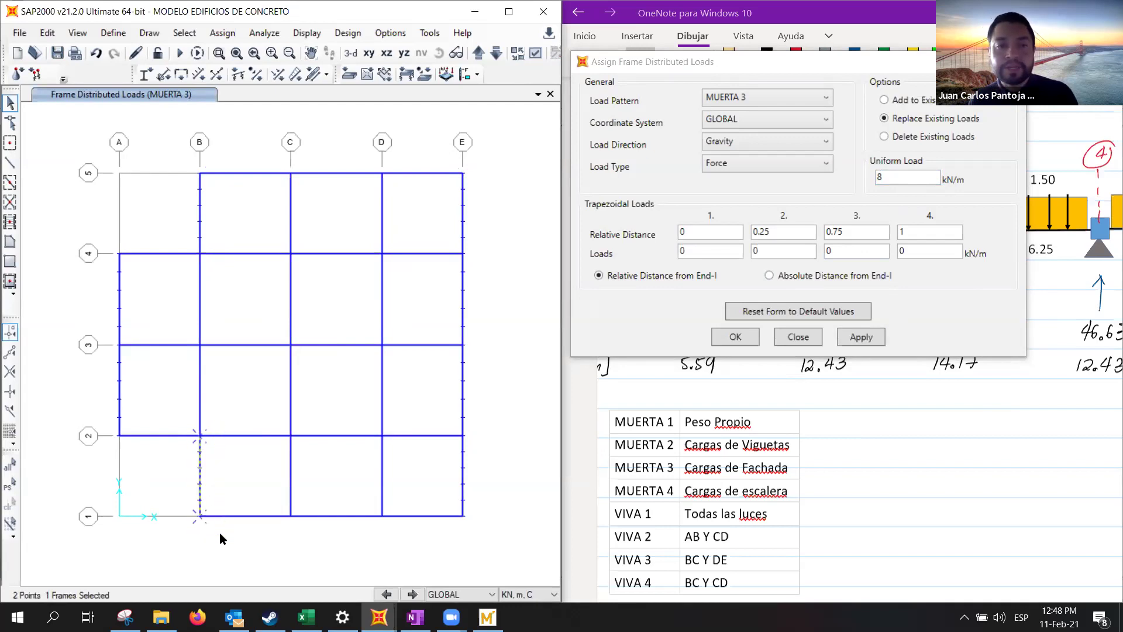
click(799, 106)
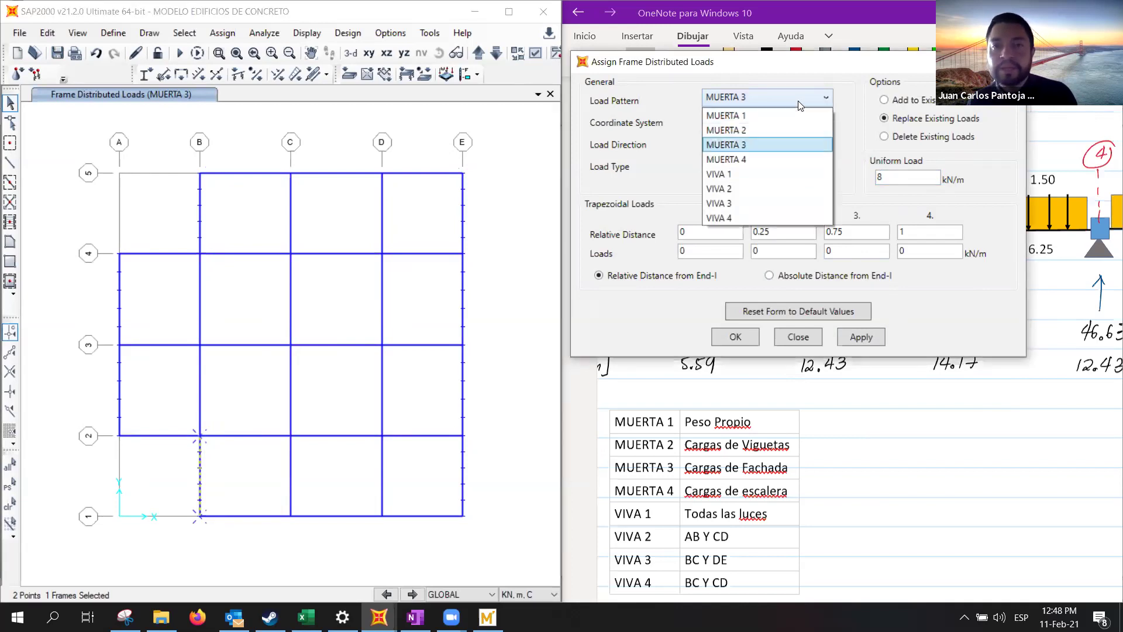
click(770, 160)
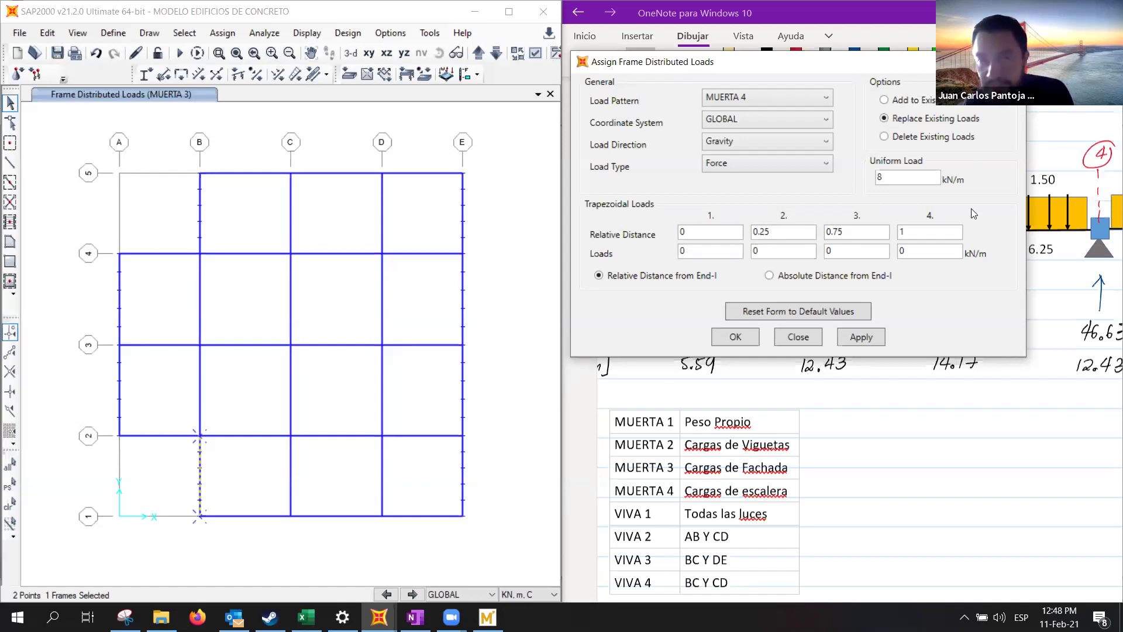
double_click(913, 175)
text(15)
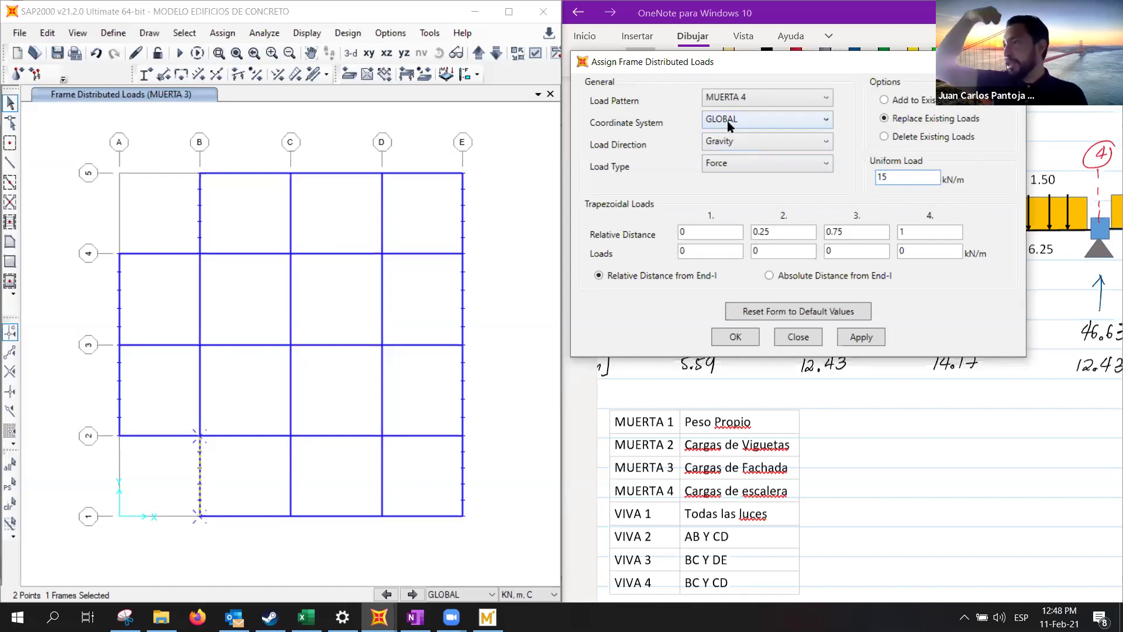
click(861, 336)
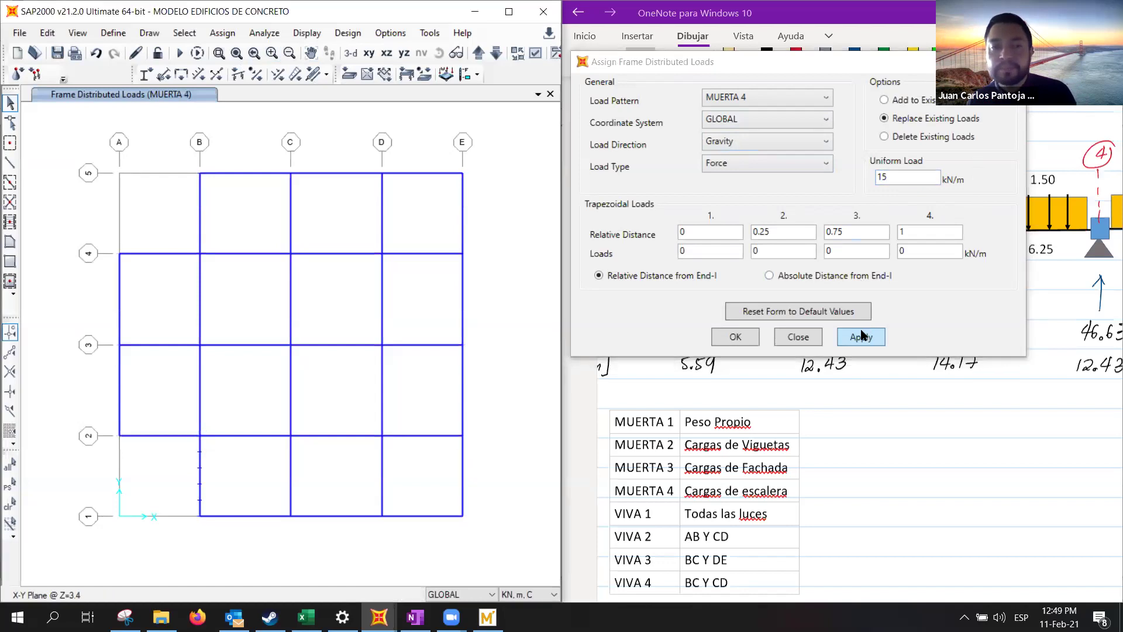
click(351, 53)
scroll(331, 468, up, 5)
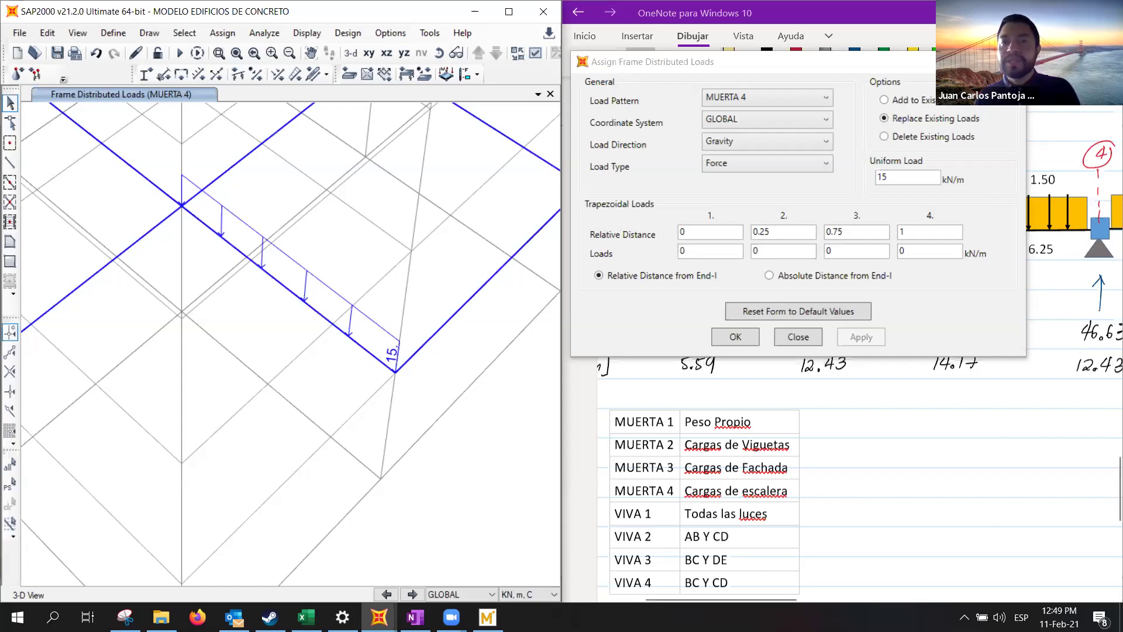
Sketch the stair's two sloping flights with steps between column squares in the blank area below the load pattern table in the notes.
click(922, 367)
scroll(922, 367, down, 5)
scroll(922, 367, up, 2)
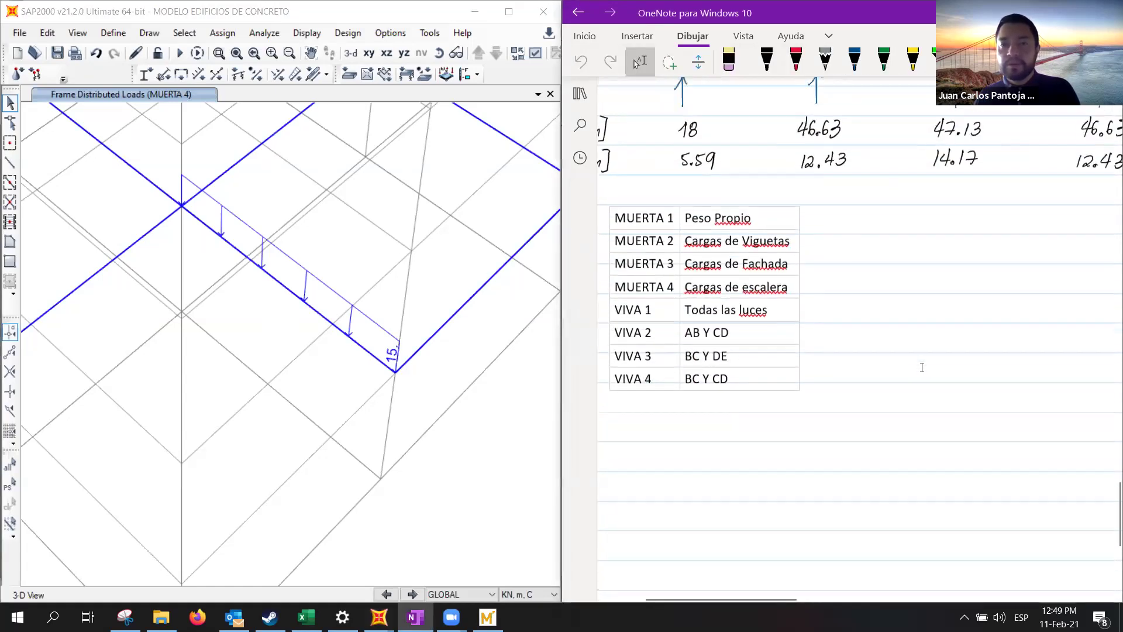
scroll(922, 367, down, 5)
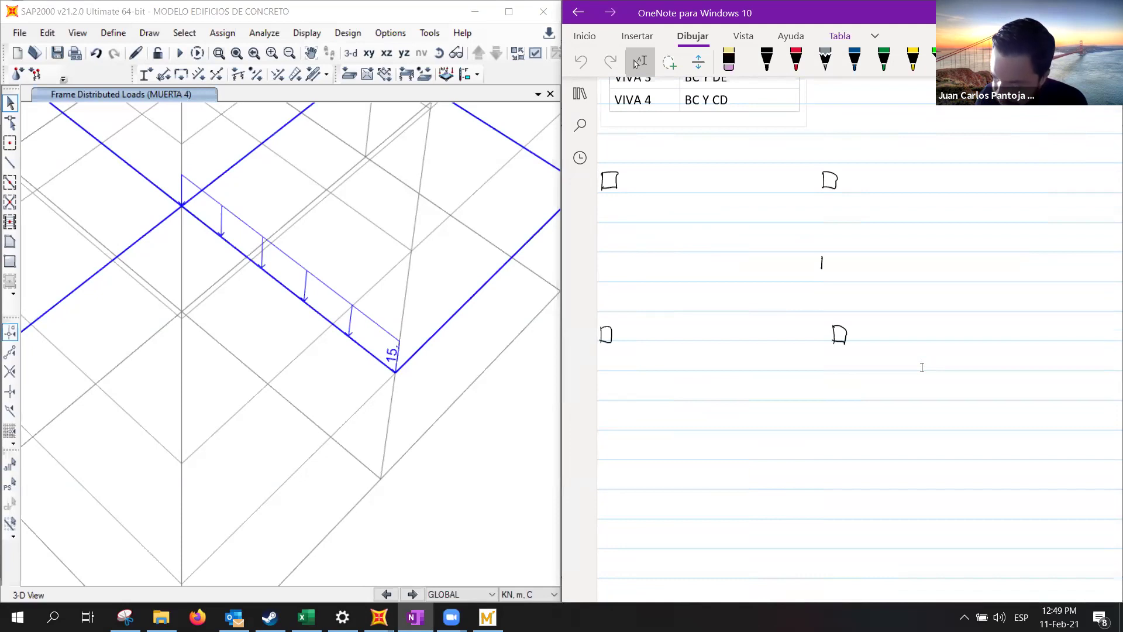
drag(822, 258, 834, 272)
drag(822, 269, 834, 272)
drag(823, 265, 832, 257)
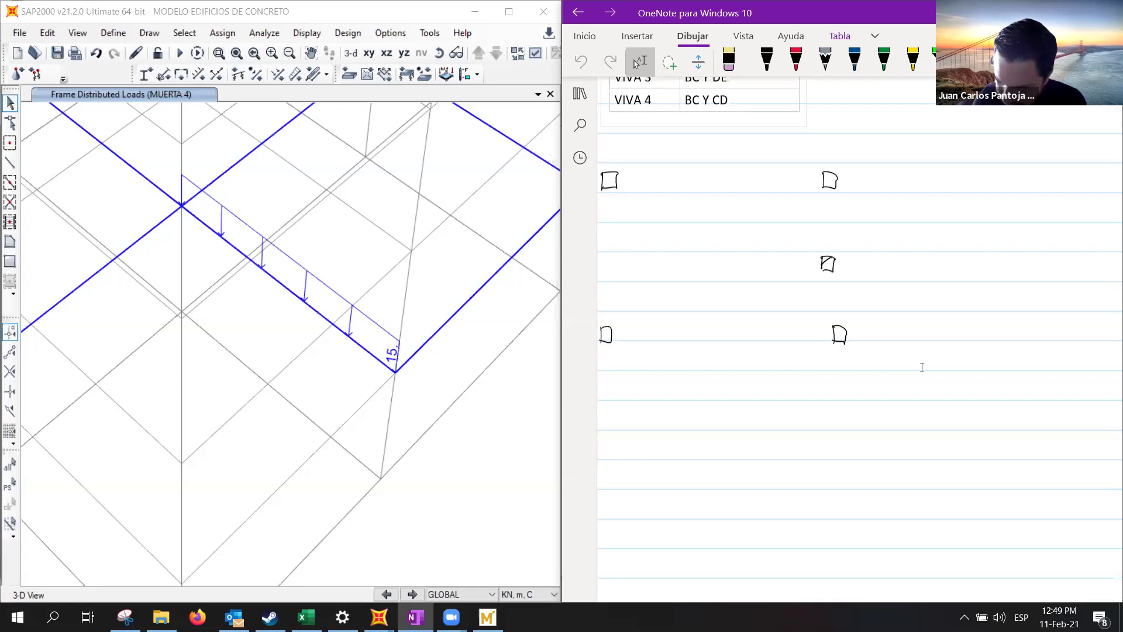
mouse_move(821, 268)
mouse_down()
mouse_move(832, 257)
mouse_move(610, 329)
mouse_move(823, 269)
mouse_move(618, 173)
mouse_move(819, 264)
mouse_up()
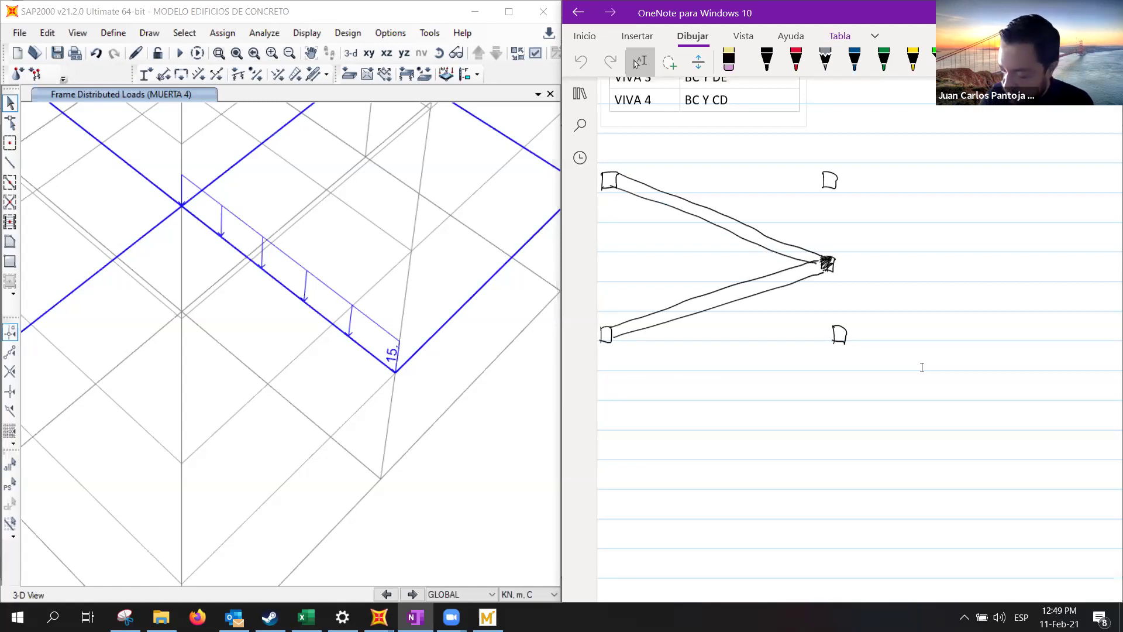
drag(615, 174, 826, 261)
mouse_move(613, 311)
mouse_down()
mouse_move(639, 310)
mouse_move(614, 327)
mouse_move(668, 301)
mouse_up()
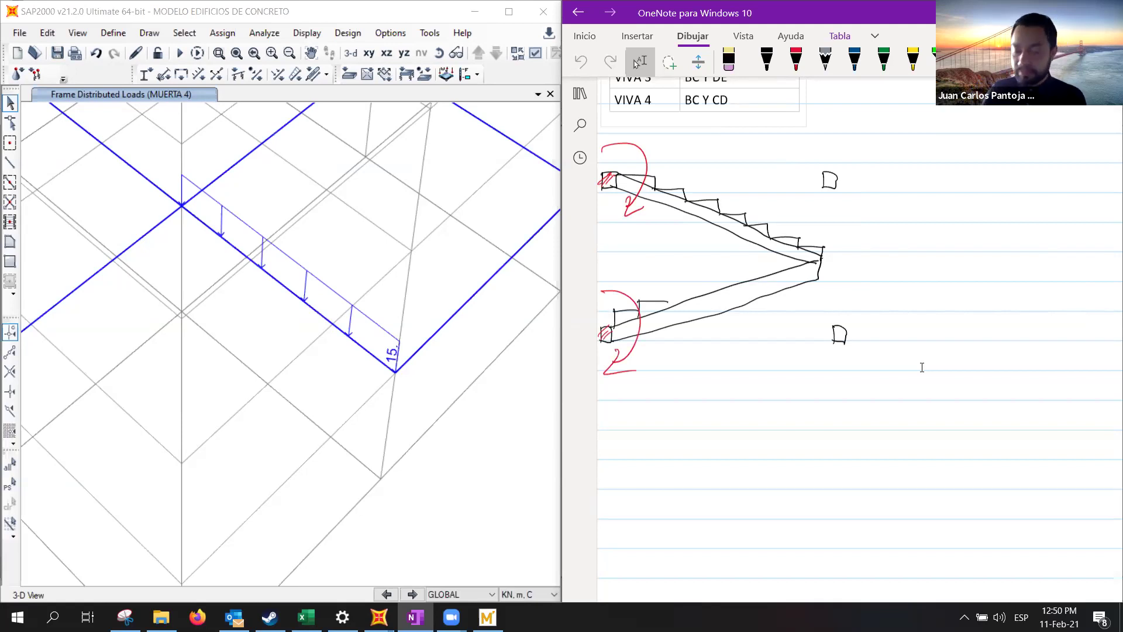
click(901, 482)
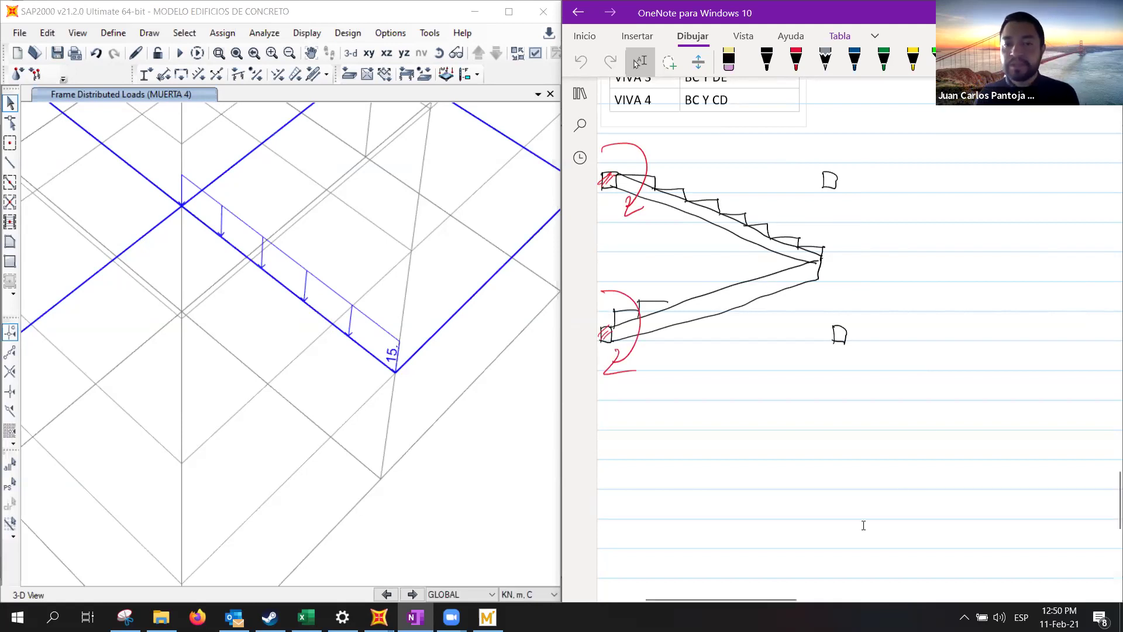
drag(704, 604, 686, 602)
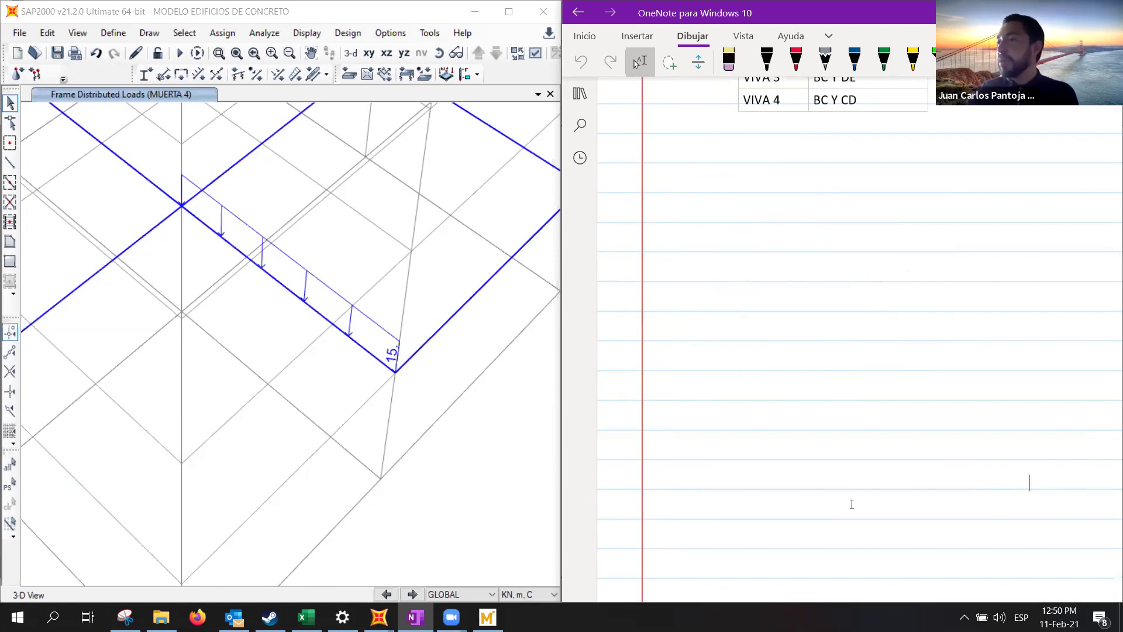
For the axis B beam between axes 1 and 2, set the MUERTA 4 distributed load to type Moment in Local direction 1.
drag(367, 232, 284, 341)
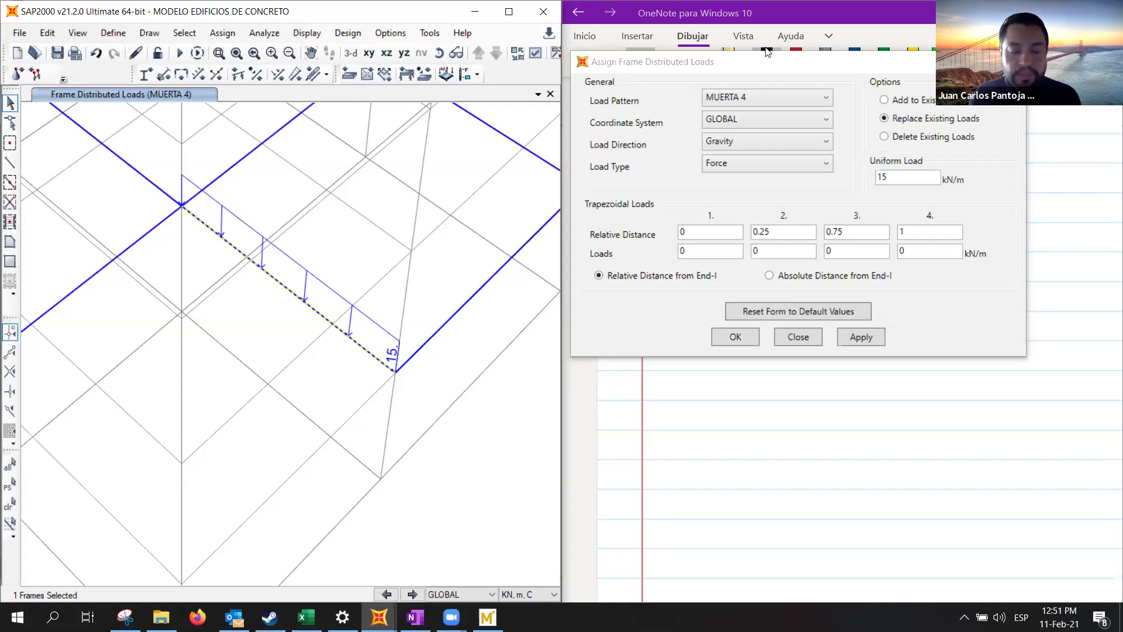
click(747, 119)
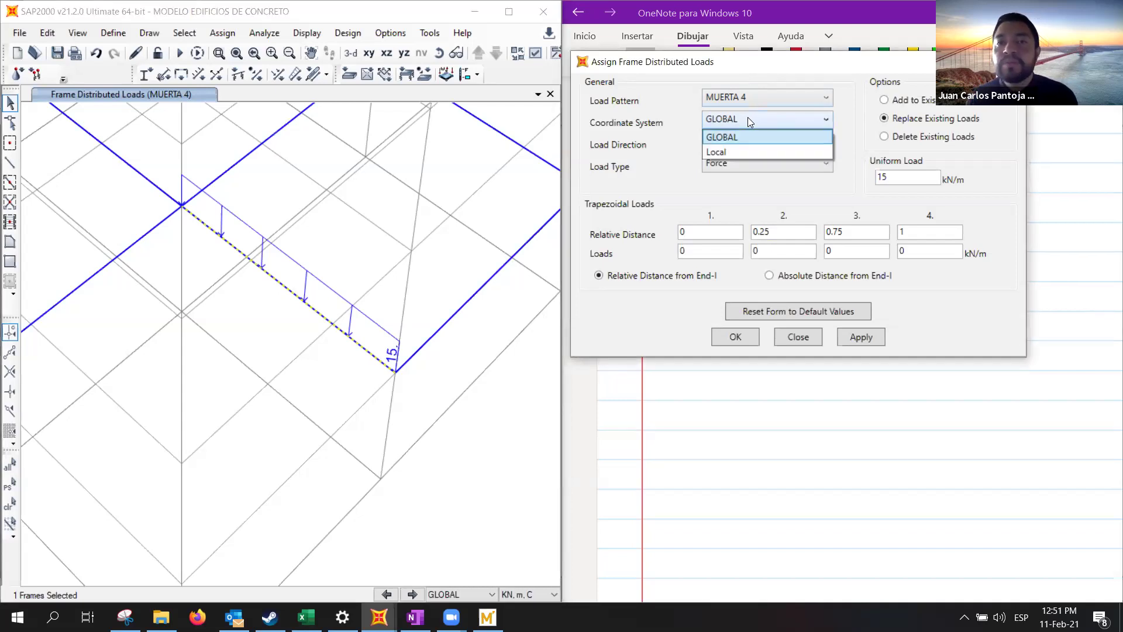
click(741, 152)
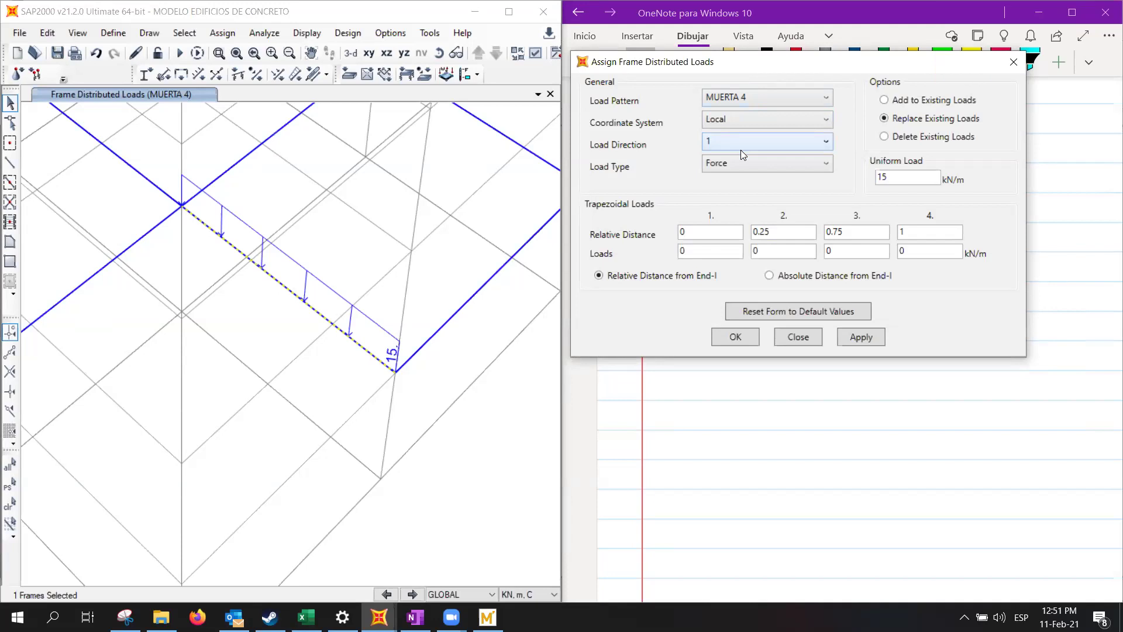
click(758, 145)
click(758, 145)
click(744, 169)
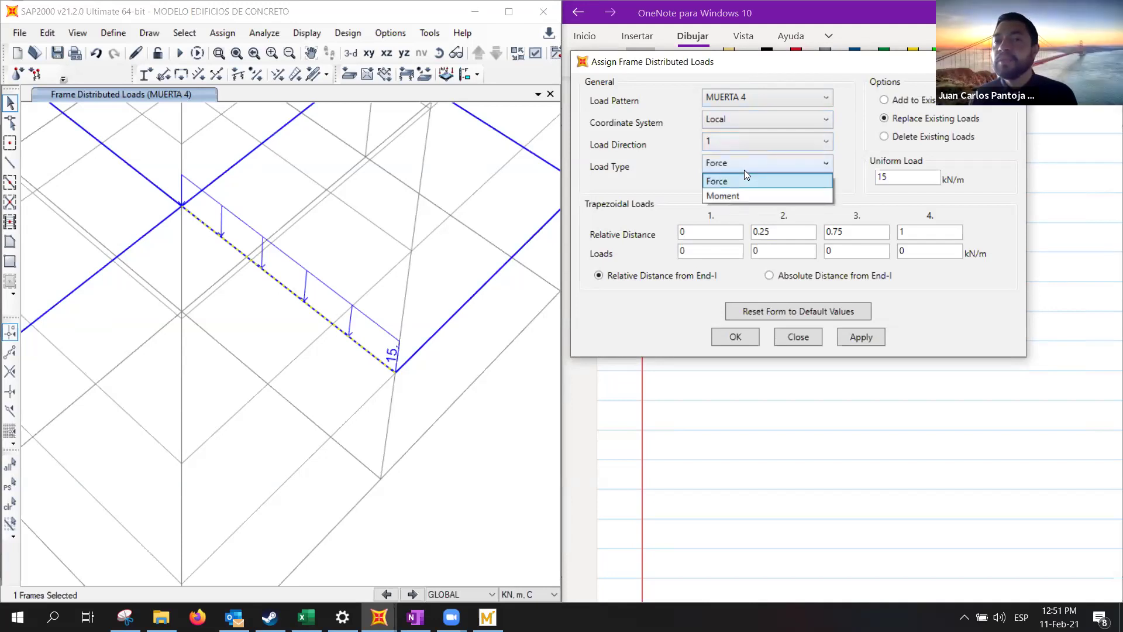
click(745, 194)
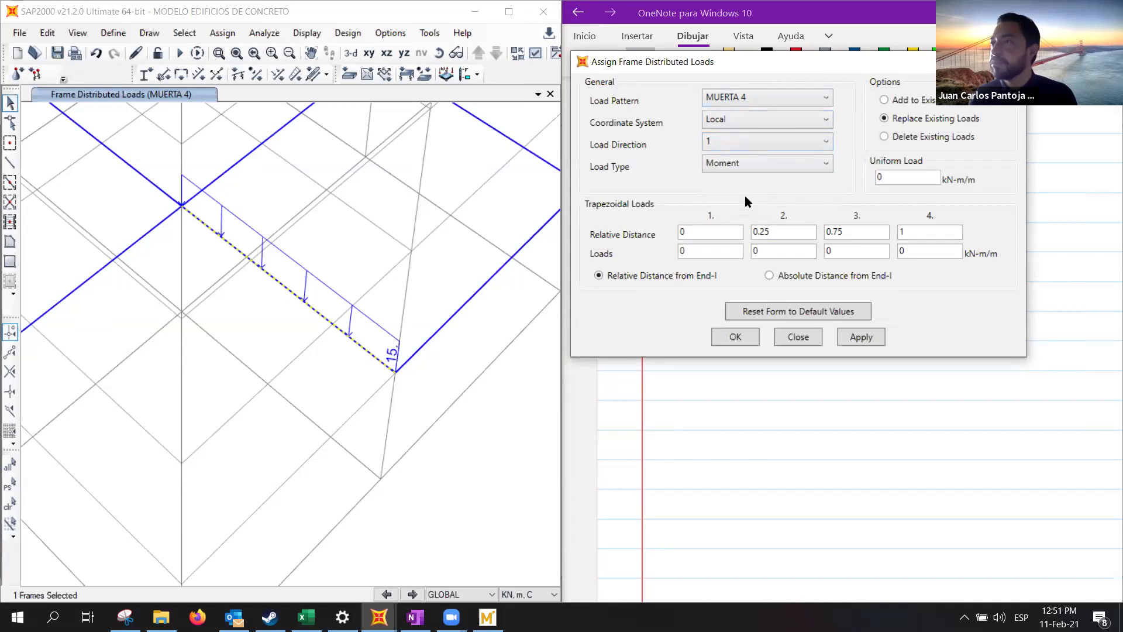
Add a uniform moment of 3 kN-m/m to the selected beam's existing loads and close the load assignment.
click(901, 179)
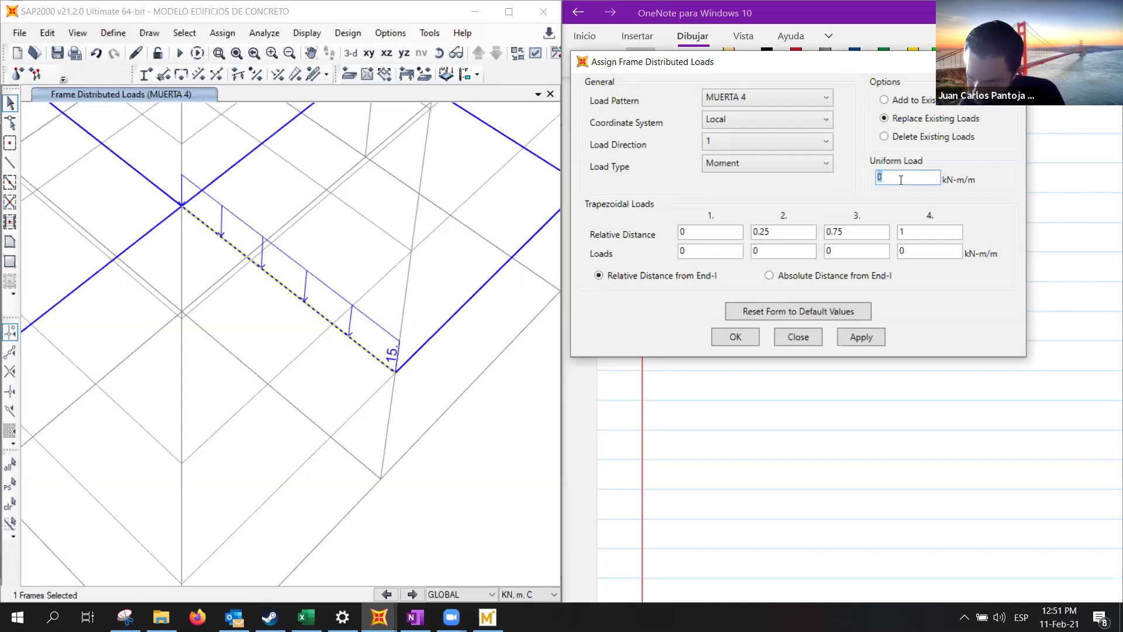
text(3)
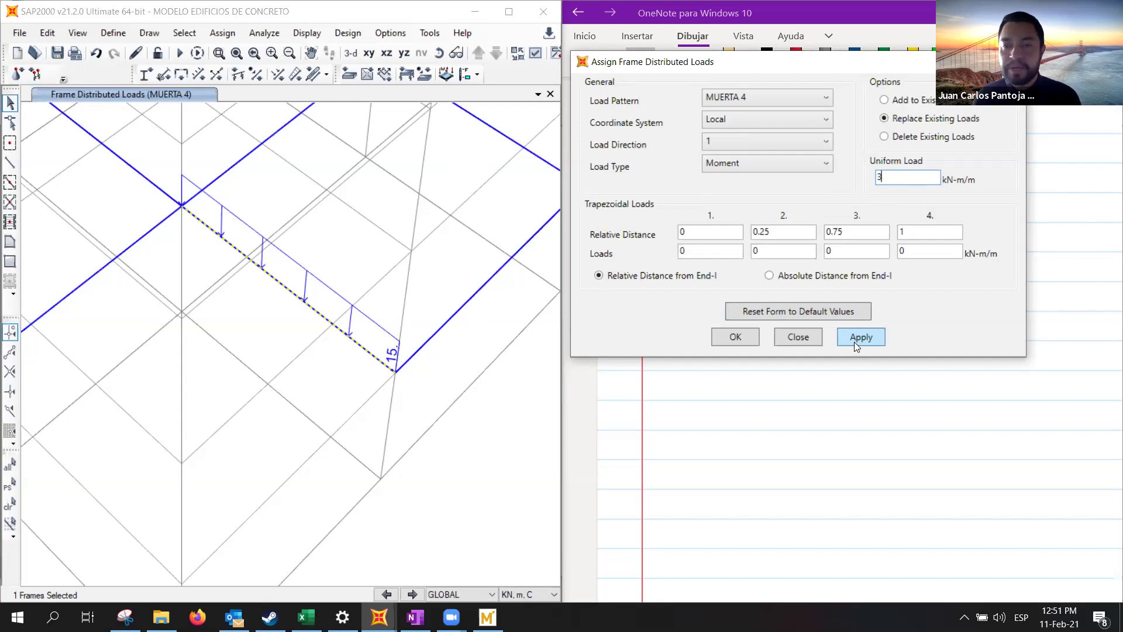
scroll(860, 434, down, 5)
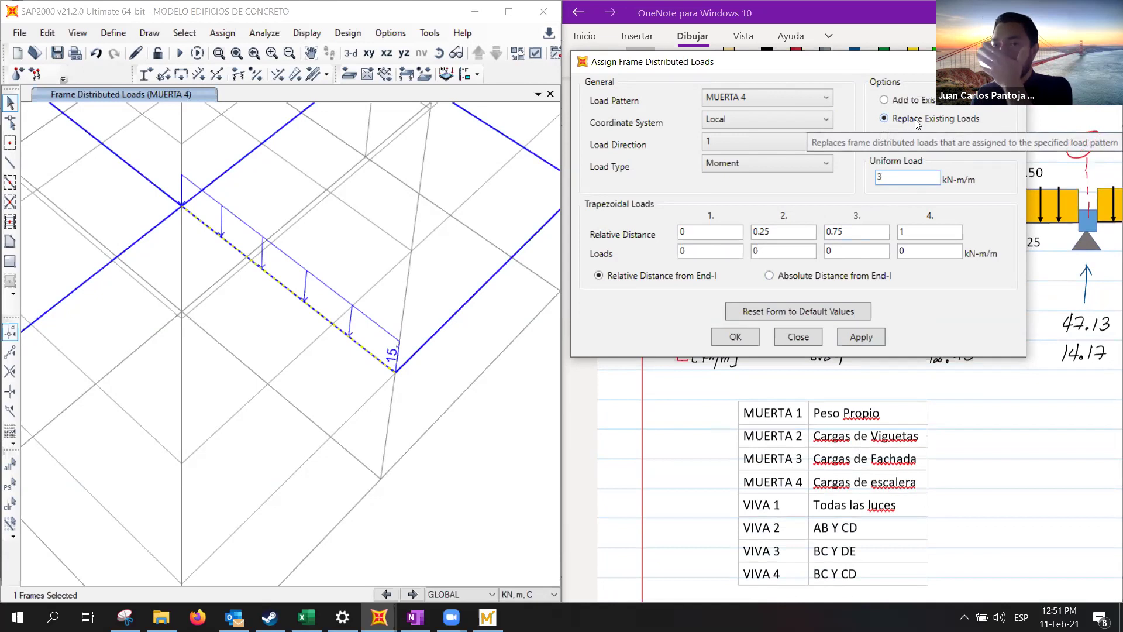
click(885, 101)
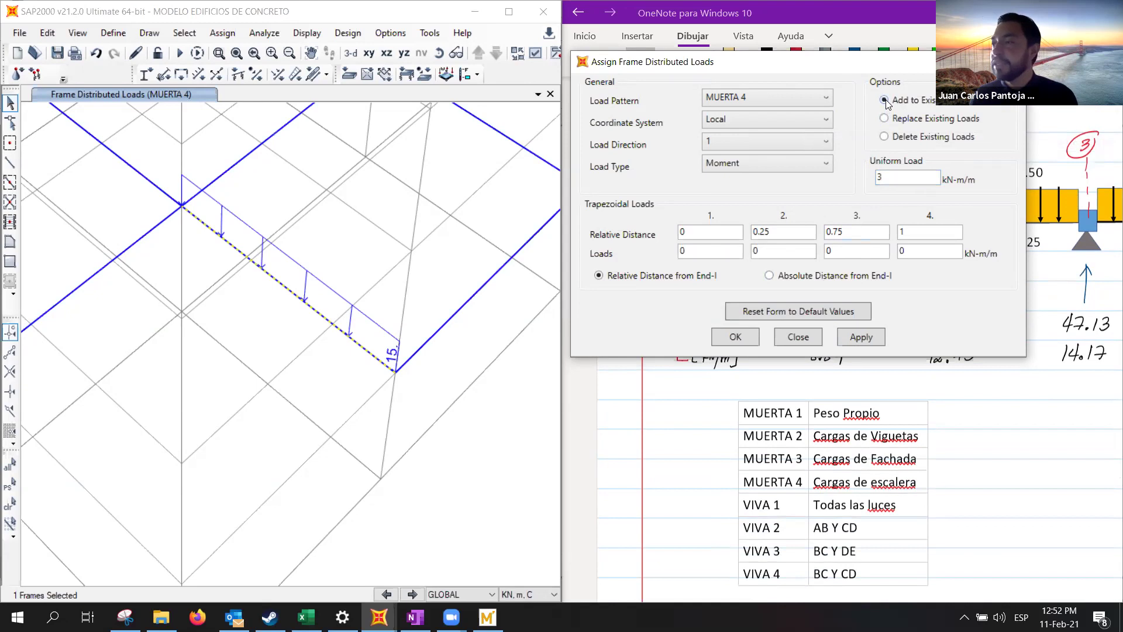
click(854, 338)
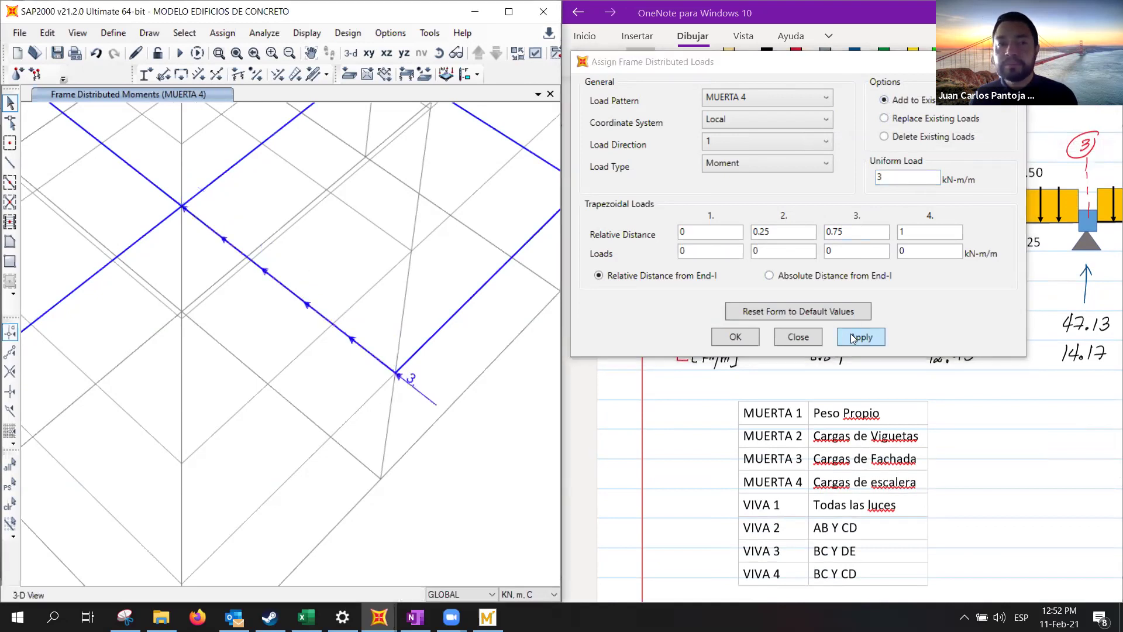
click(735, 338)
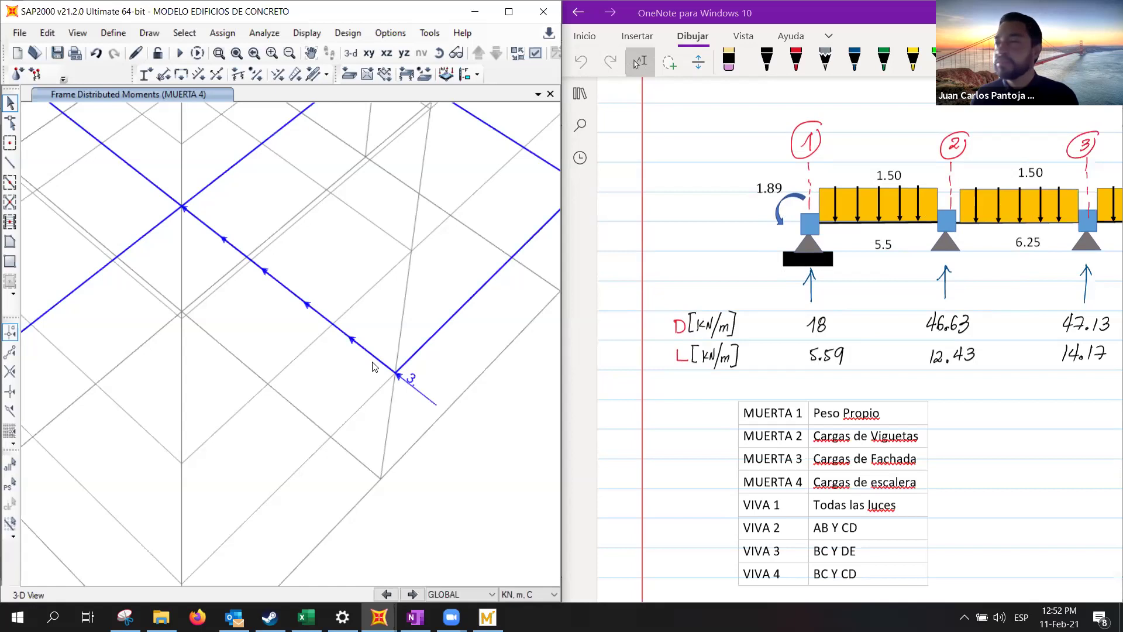
Examine the MUERTA 3 and MUERTA 4 loads listed in the line information of the axis B stair beam.
click(288, 292)
right_click(287, 291)
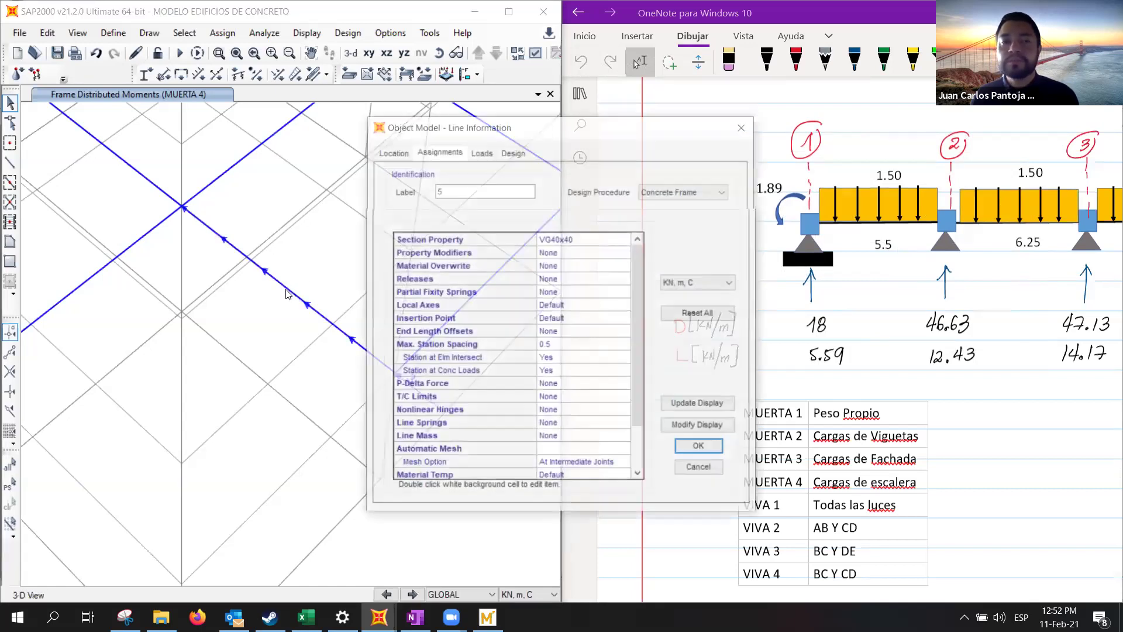
click(744, 124)
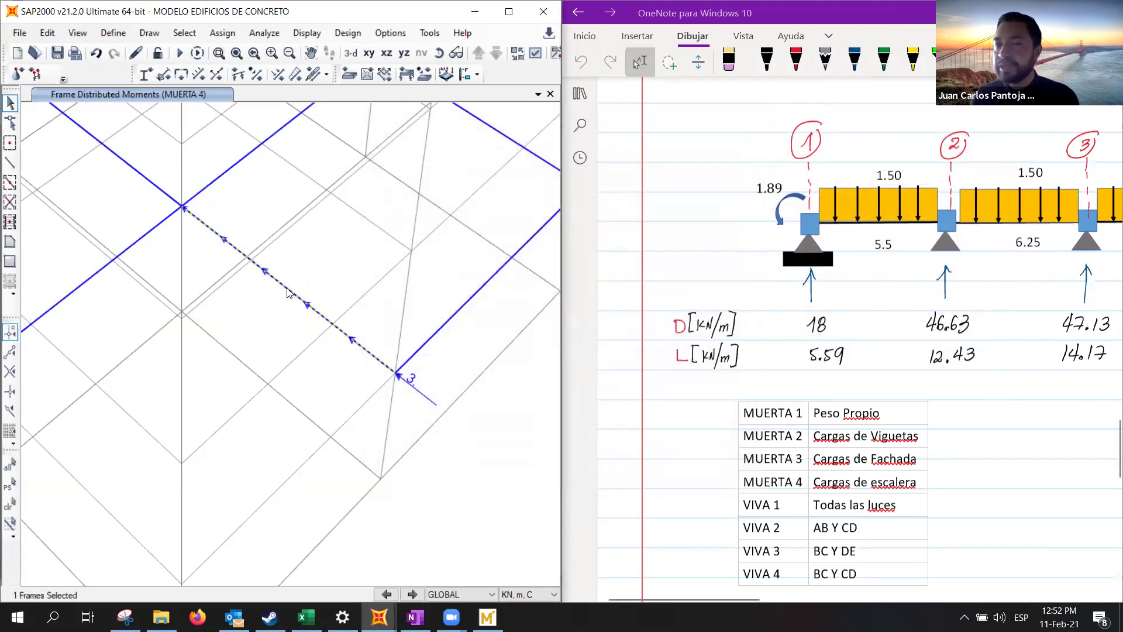
right_click(288, 292)
click(482, 151)
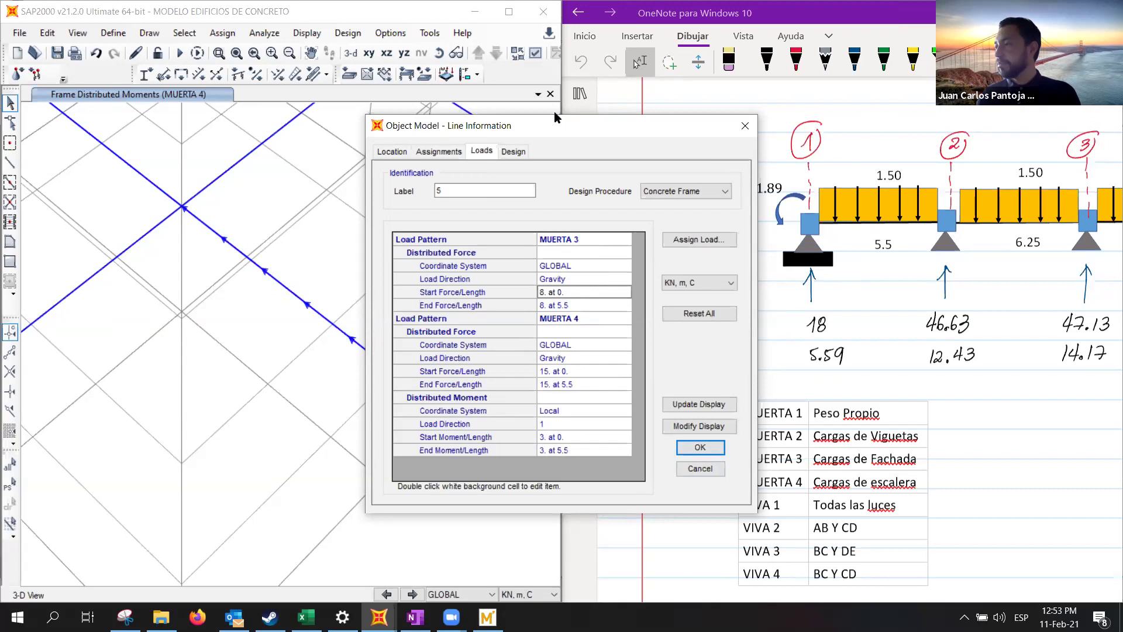
click(564, 239)
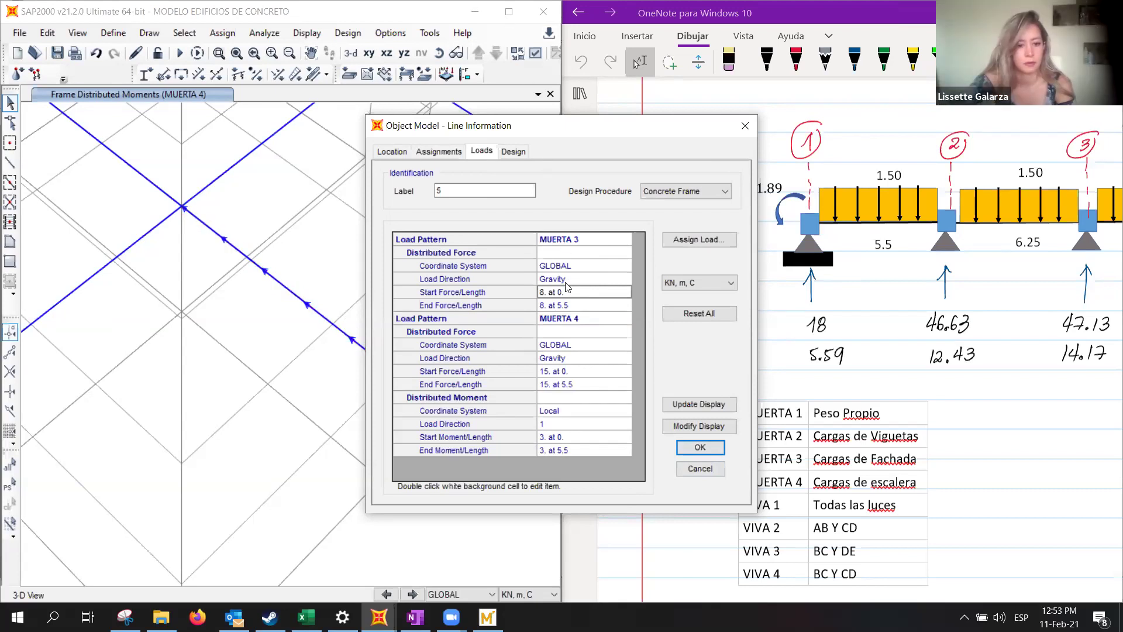
click(571, 318)
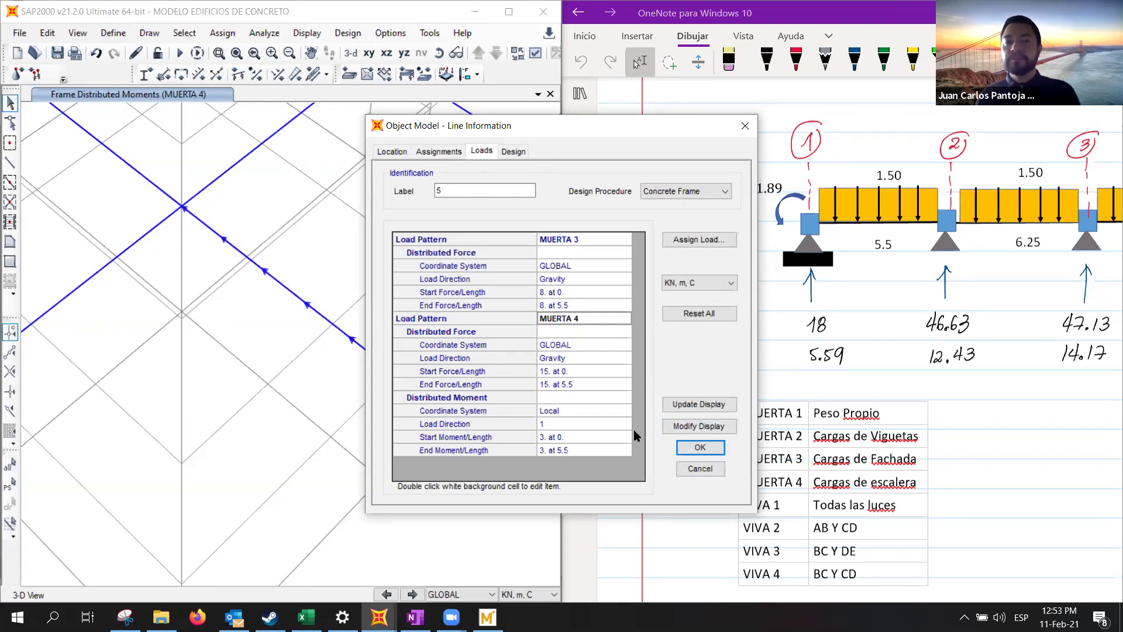
click(700, 447)
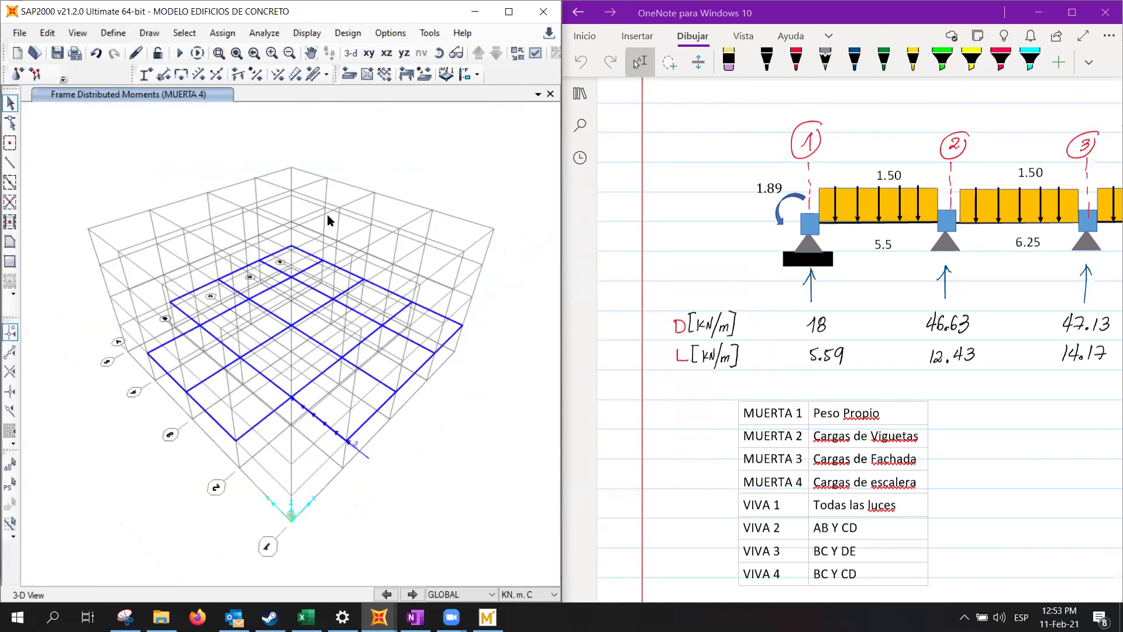
Check the sense of the stair moment in the X-Z elevation at Y=0 and return to the 3D view.
click(370, 54)
click(387, 53)
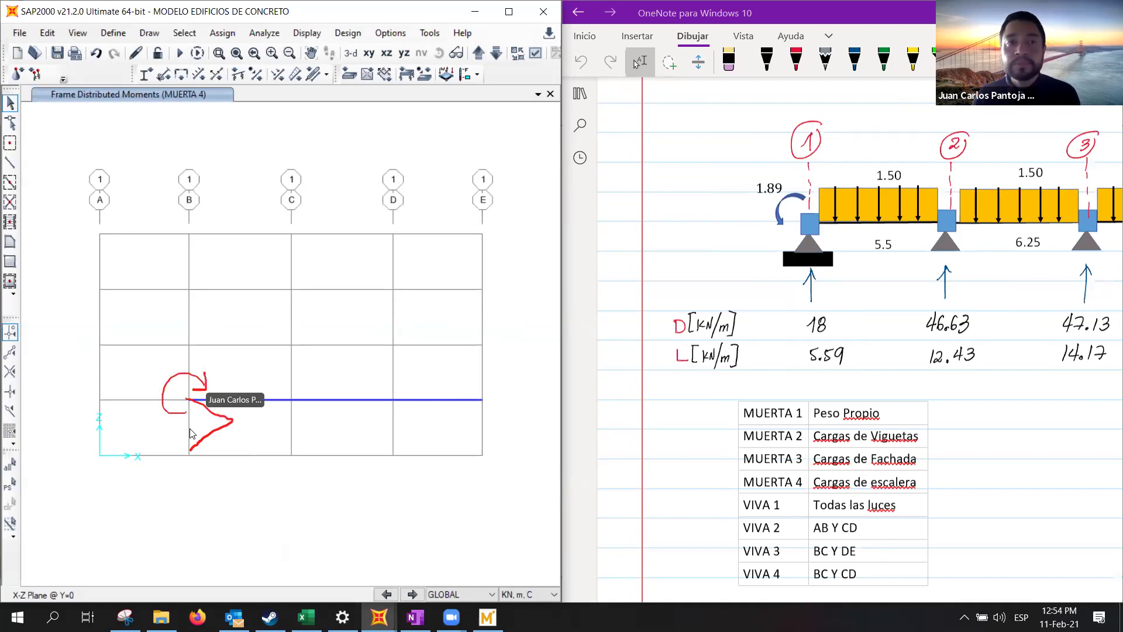
click(351, 53)
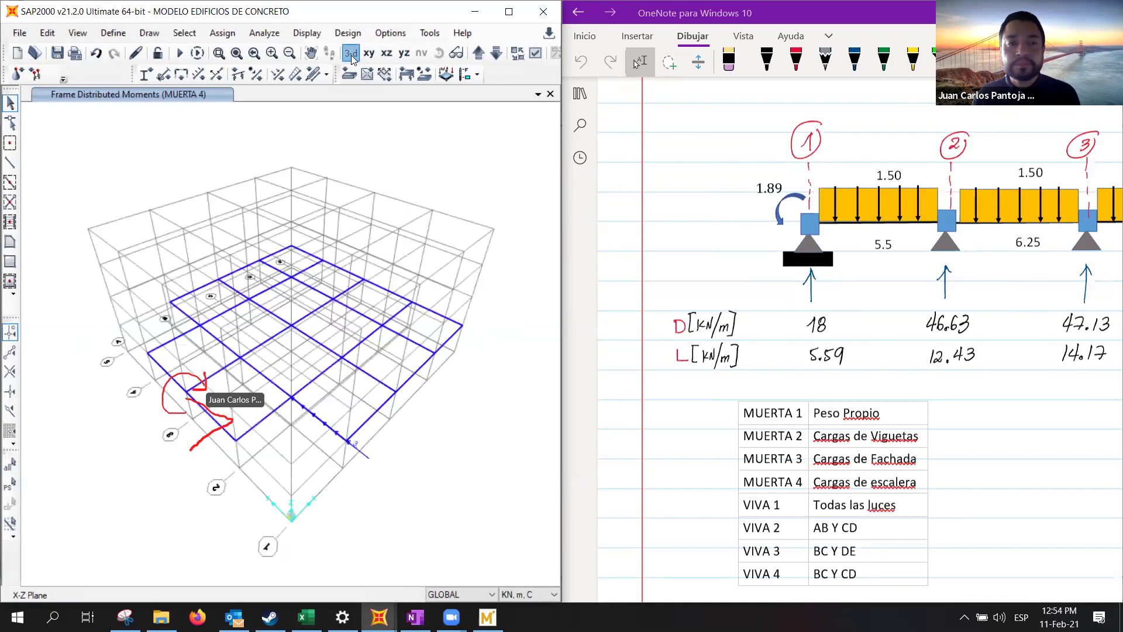